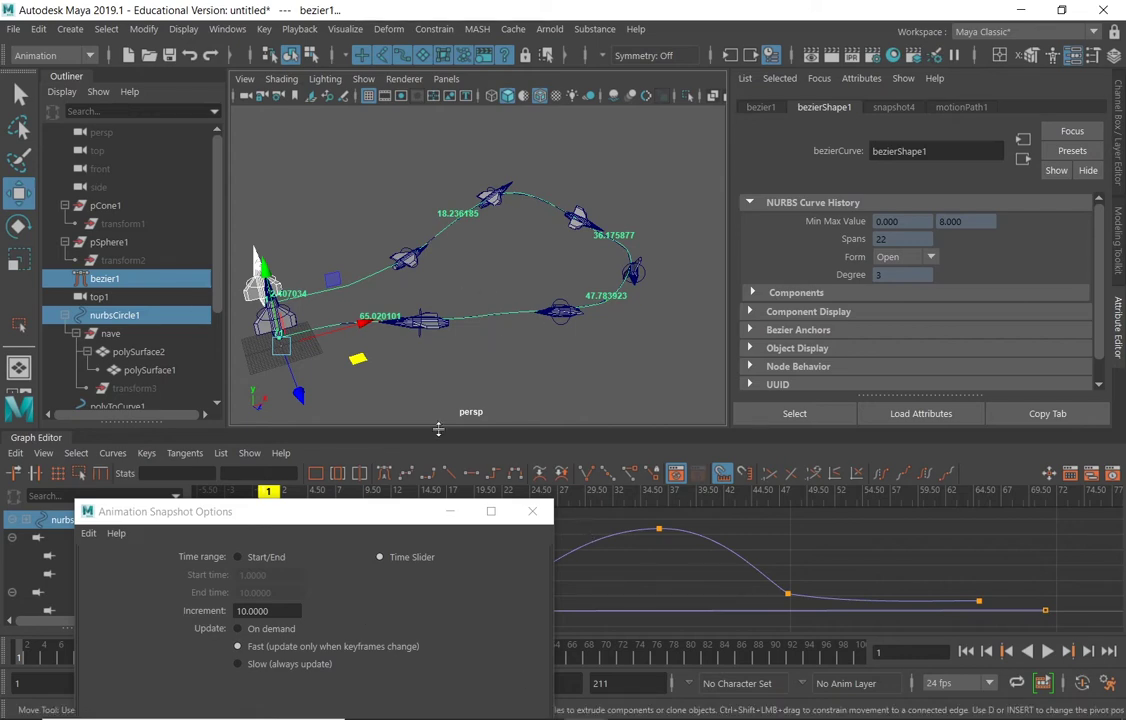
Step: Select the lengthwise fuselage edges on the second ship snapshot along the motion path
{"action": "scroll", "coordinate": [337, 248], "scroll_direction": "up", "scroll_amount": 5}
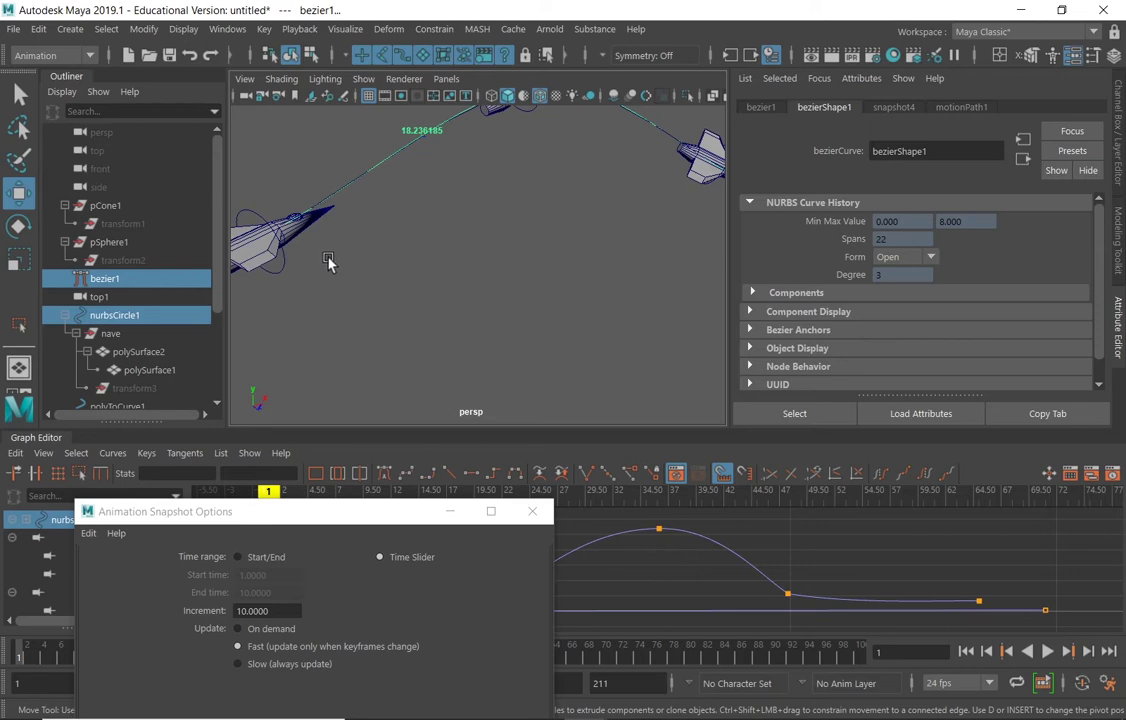
{"action": "left_click_drag", "start_coordinate": [330, 267], "coordinate": [439, 249], "text": "alt"}
{"action": "right_click_drag", "start_coordinate": [433, 205], "coordinate": [366, 229]}
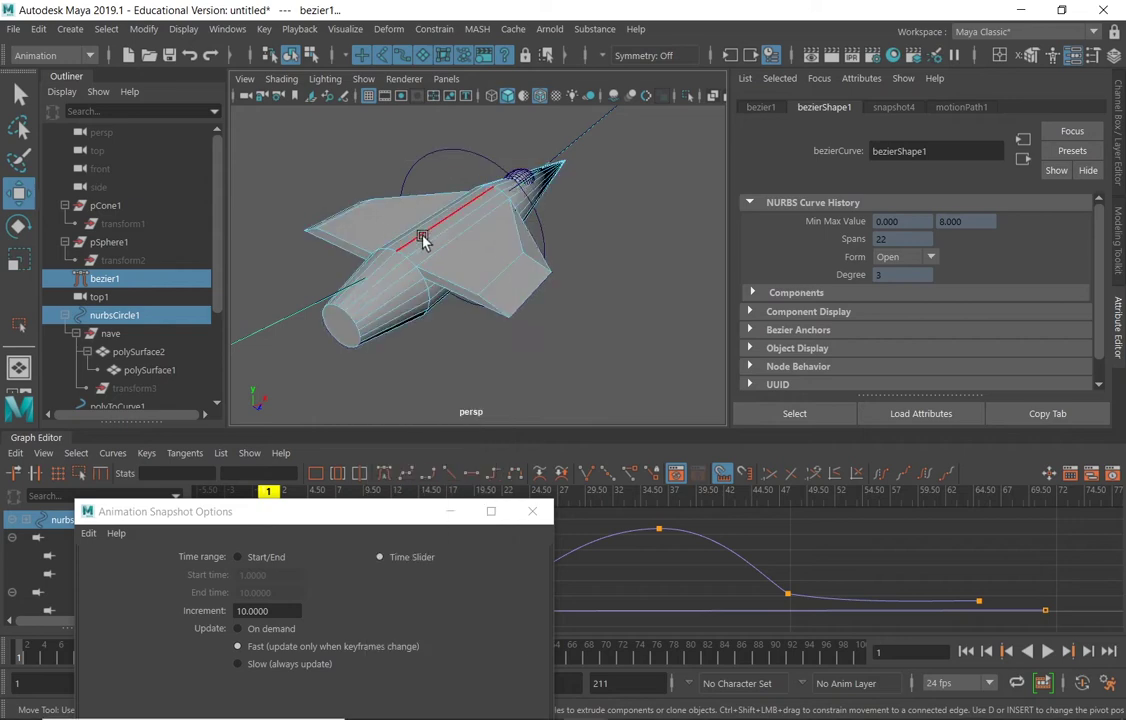
{"action": "left_click", "coordinate": [385, 269]}
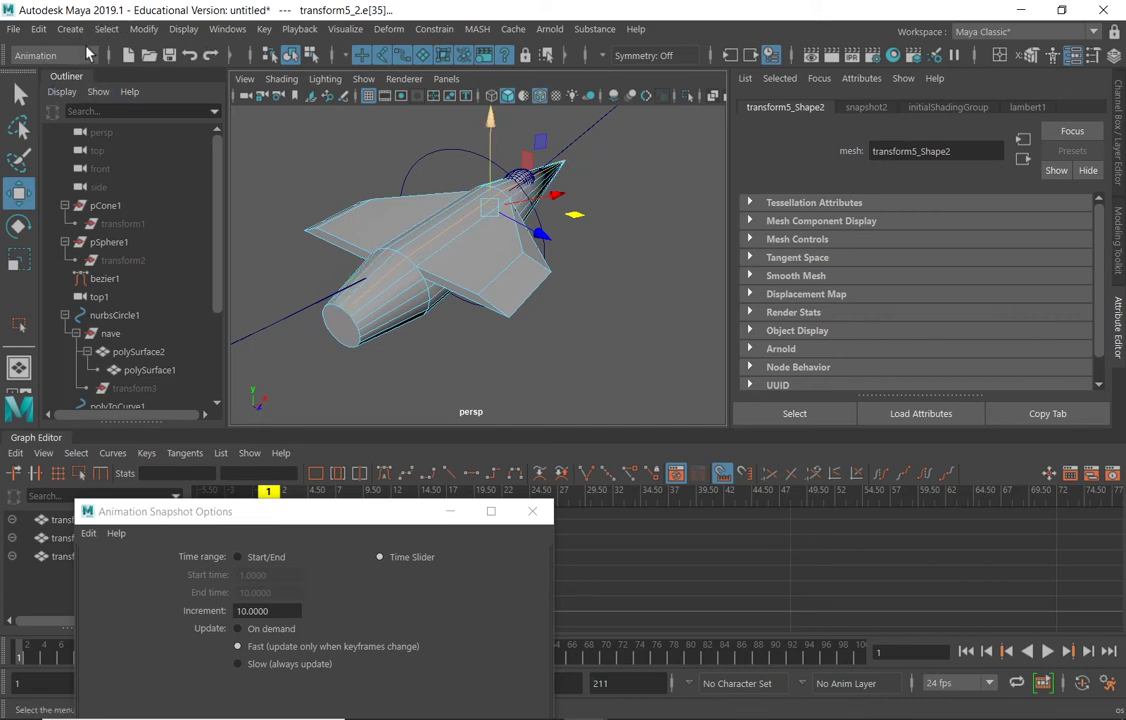
Step: Review the Polygon Edges to Curve options for form and degree without converting the selected edges
{"action": "left_click", "coordinate": [143, 29]}
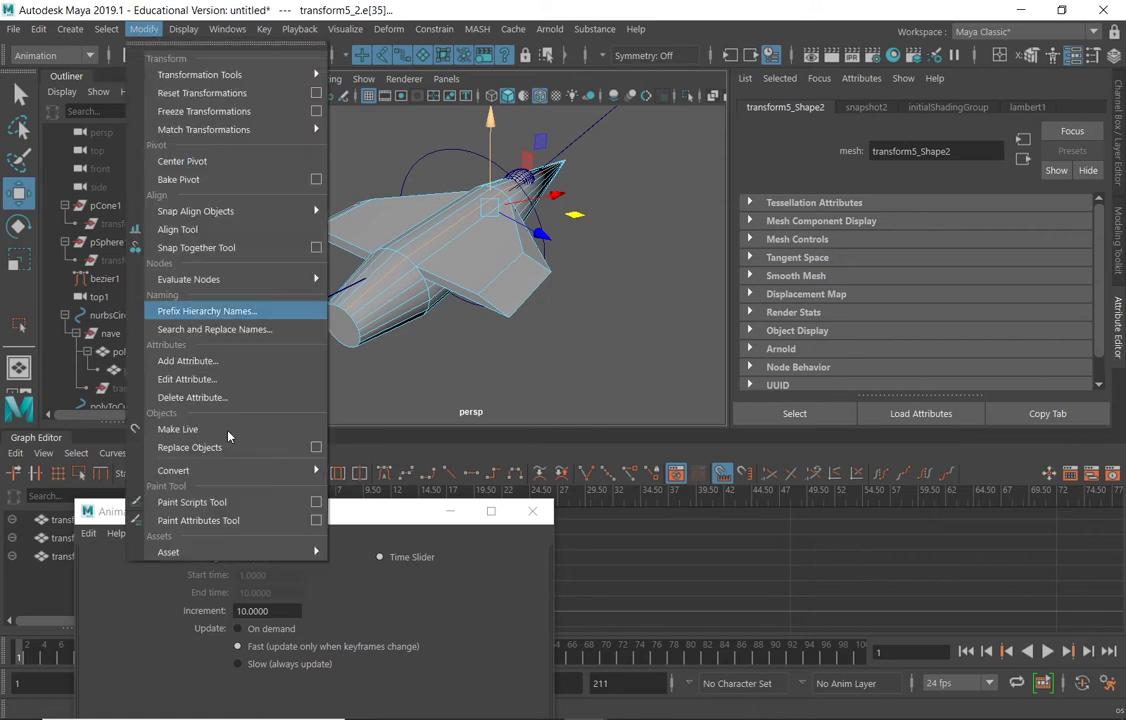
{"action": "mouse_move", "coordinate": [226, 470]}
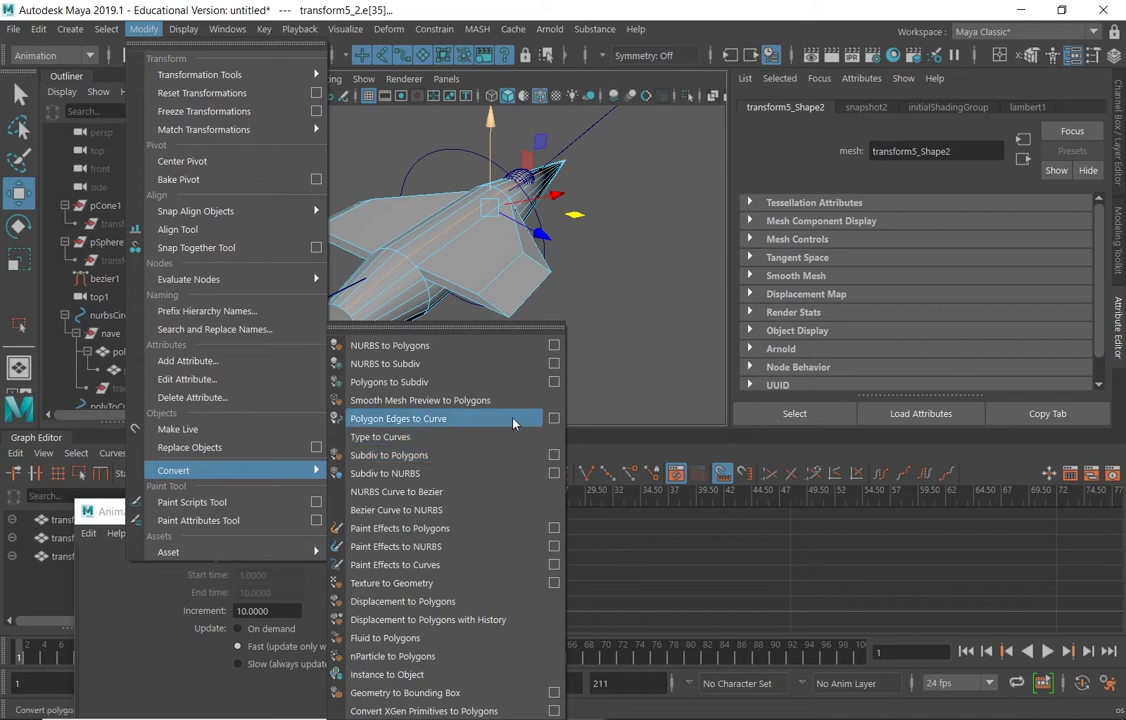
{"action": "left_click", "coordinate": [553, 418]}
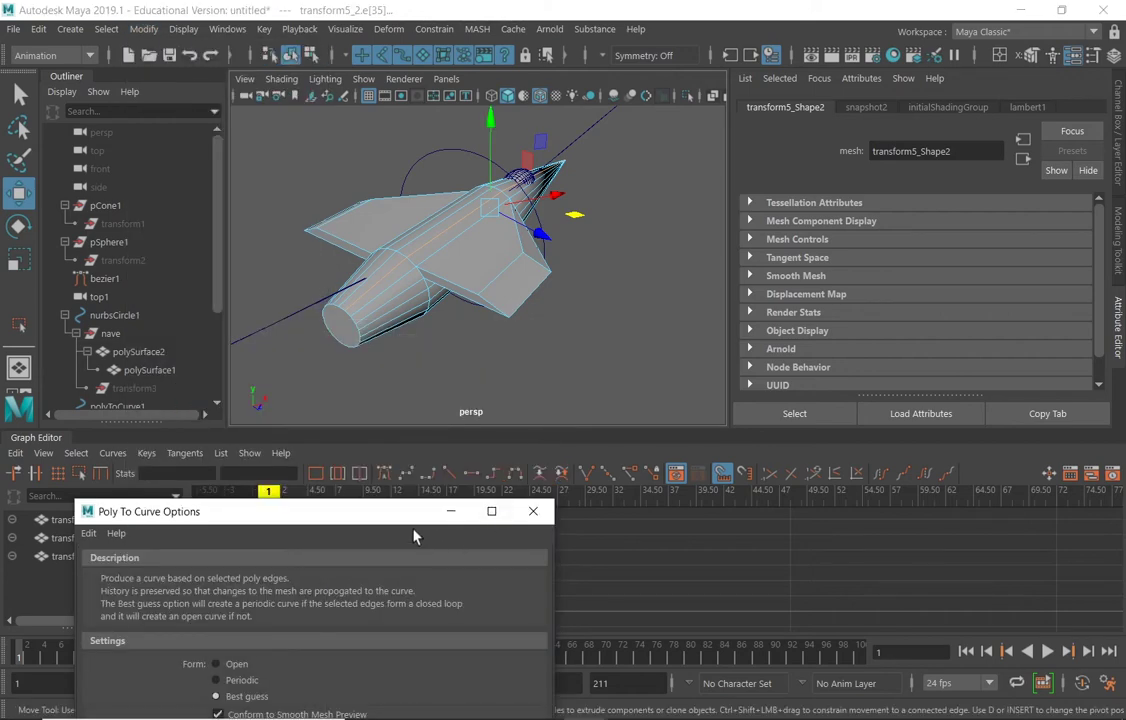
{"action": "left_click_drag", "start_coordinate": [415, 511], "coordinate": [938, 111]}
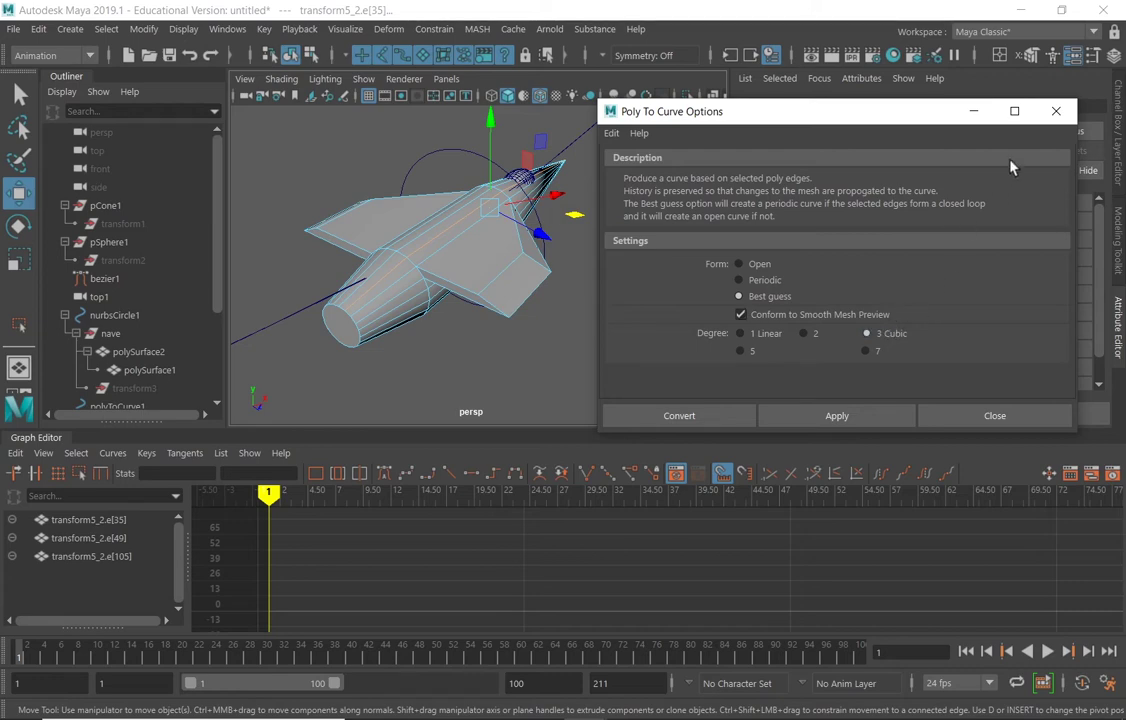
{"action": "left_click", "coordinate": [1055, 111]}
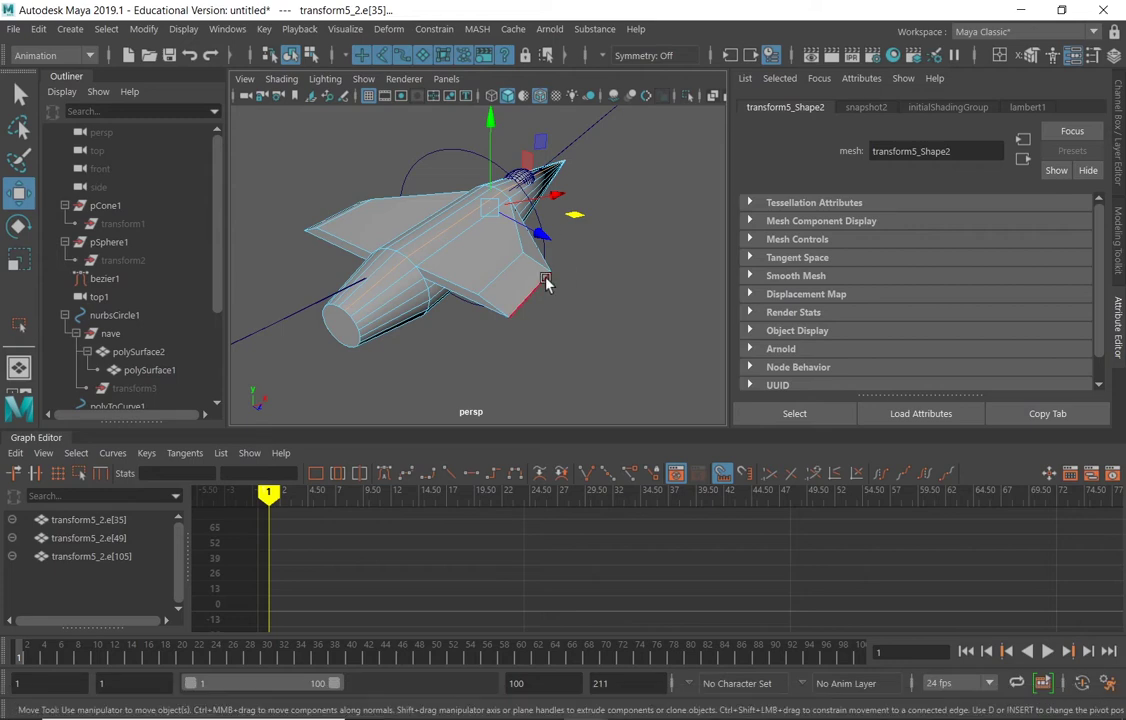
Step: Save the scene as a Maya ASCII file named nave in the default project's scenes folder
{"action": "scroll", "coordinate": [545, 283], "scroll_direction": "down", "scroll_amount": 5}
{"action": "left_click_drag", "start_coordinate": [545, 283], "coordinate": [540, 297], "text": "alt"}
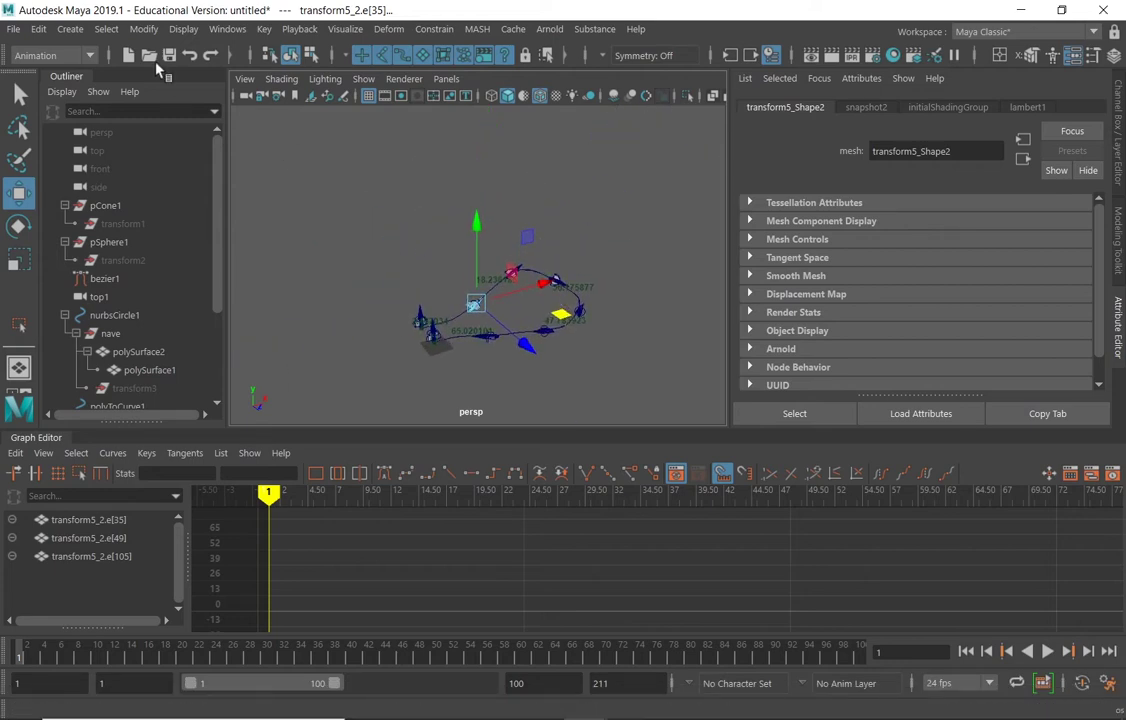
{"action": "left_click", "coordinate": [13, 28]}
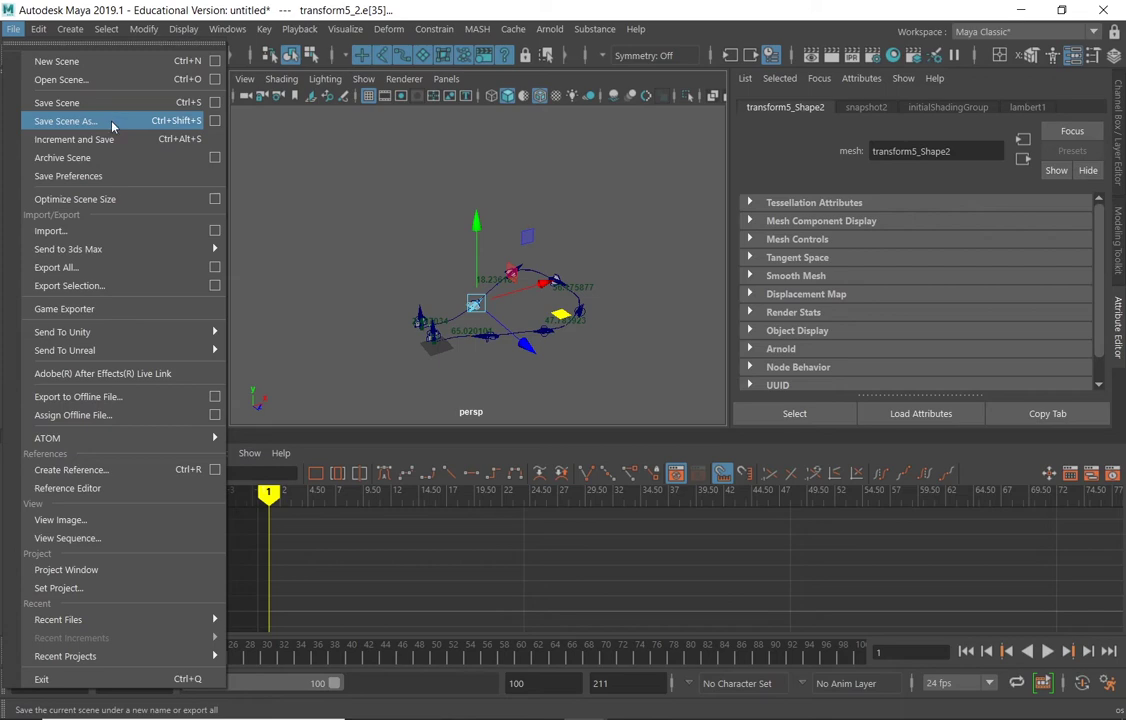
{"action": "left_click", "coordinate": [112, 126]}
{"action": "left_click_drag", "start_coordinate": [382, 484], "coordinate": [363, 204]}
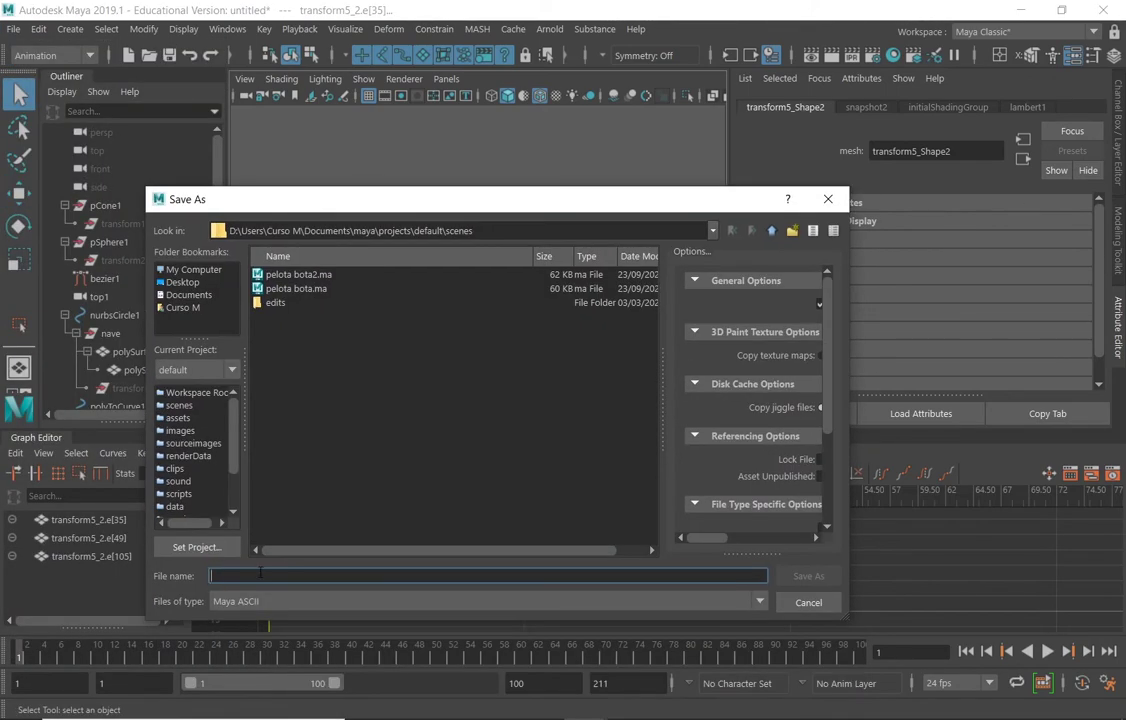
{"action": "type", "text": "nave"}
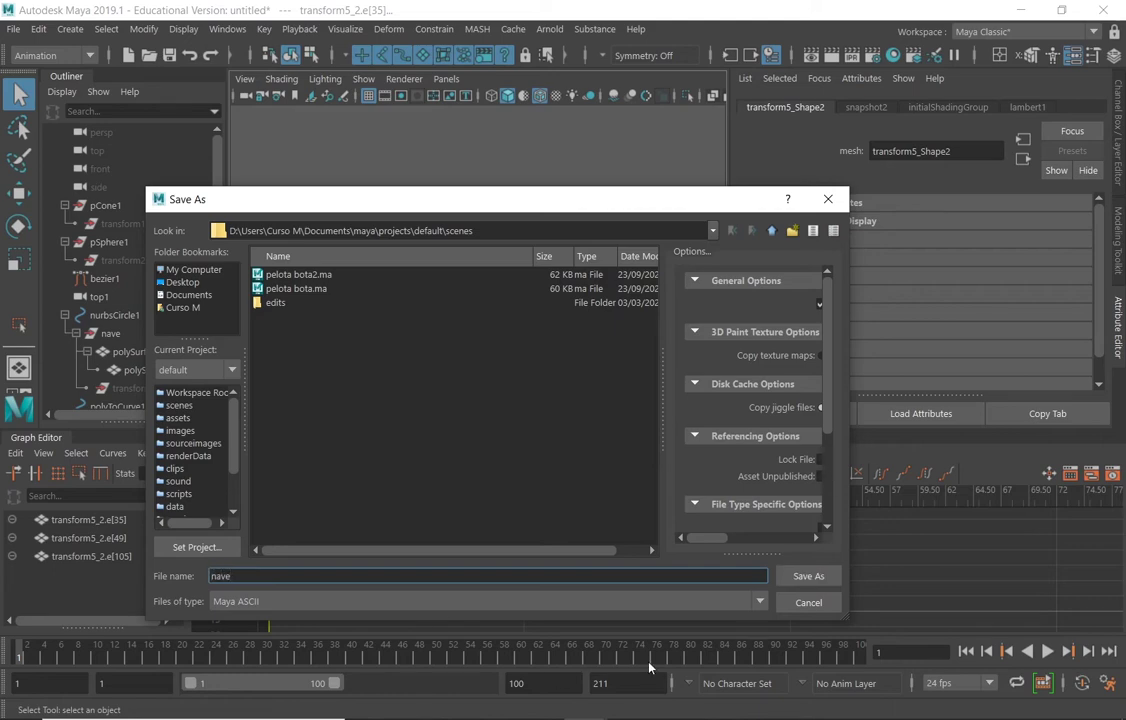
{"action": "left_click", "coordinate": [808, 577]}
{"action": "key", "text": "w"}
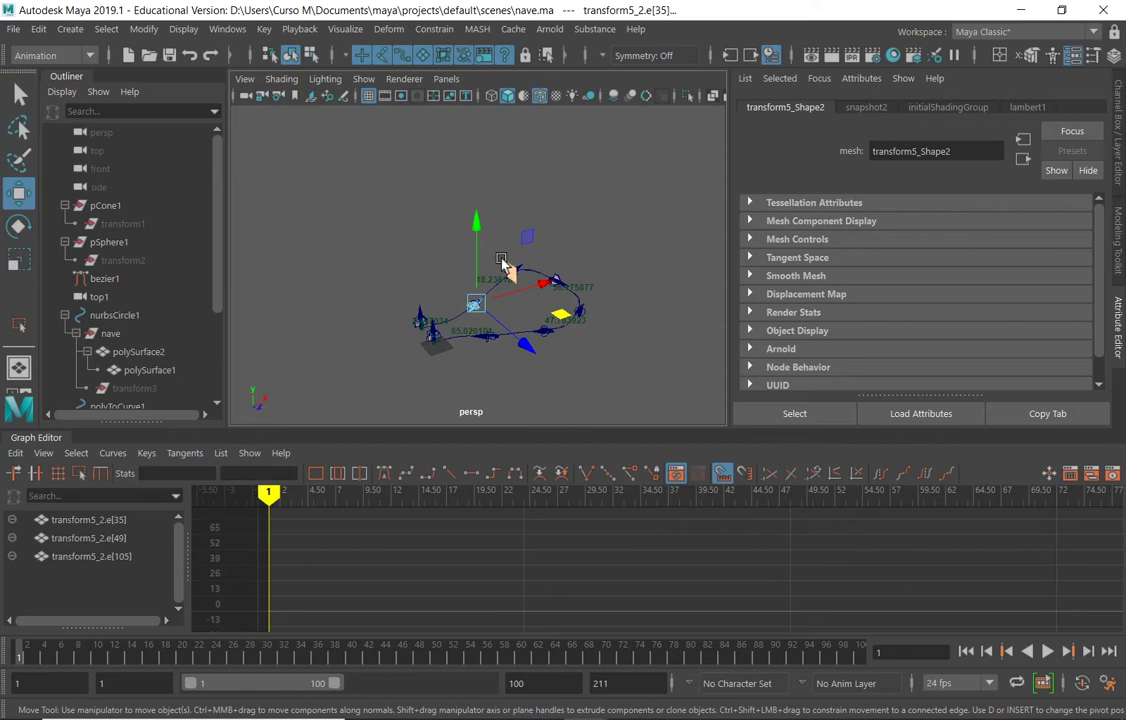
Step: Start a new scene and create a polygon sphere at the origin
{"action": "left_click", "coordinate": [14, 29]}
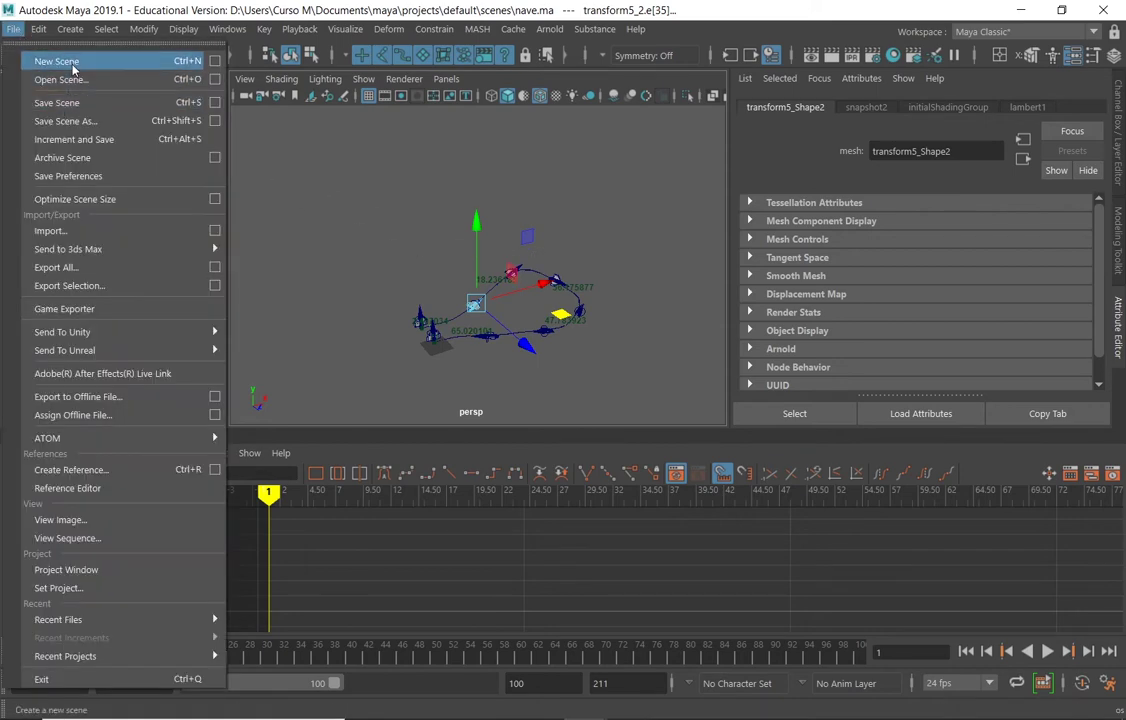
{"action": "left_click", "coordinate": [62, 62]}
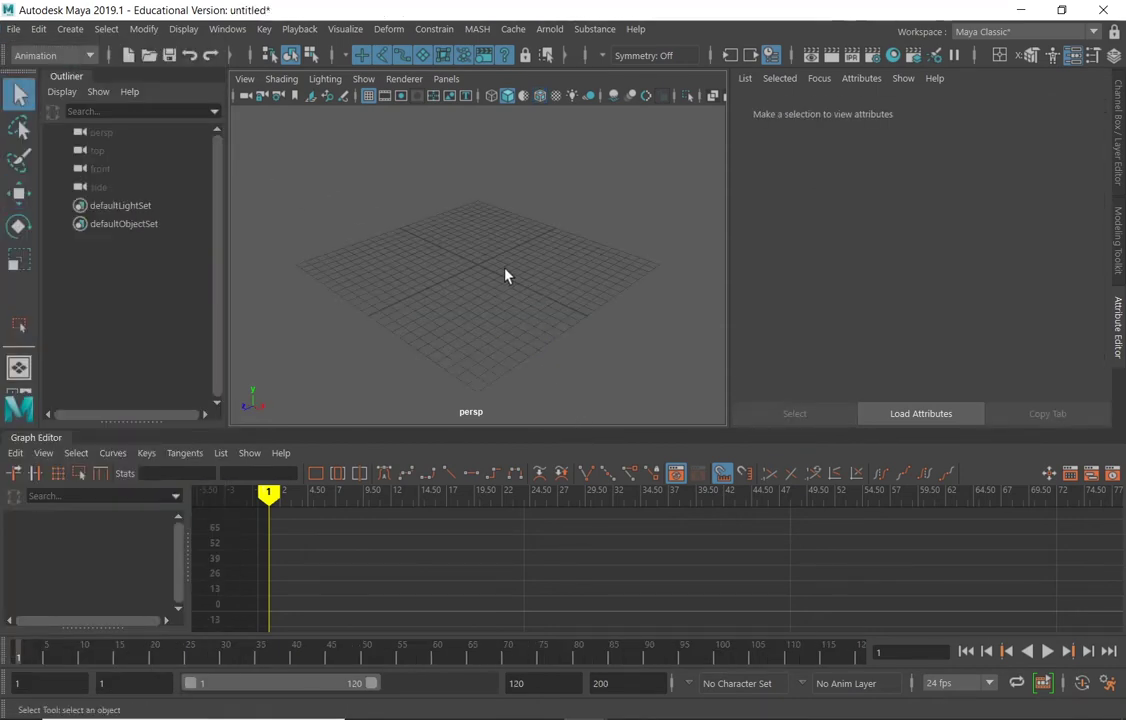
{"action": "left_click", "coordinate": [70, 29]}
{"action": "mouse_move", "coordinate": [122, 93]}
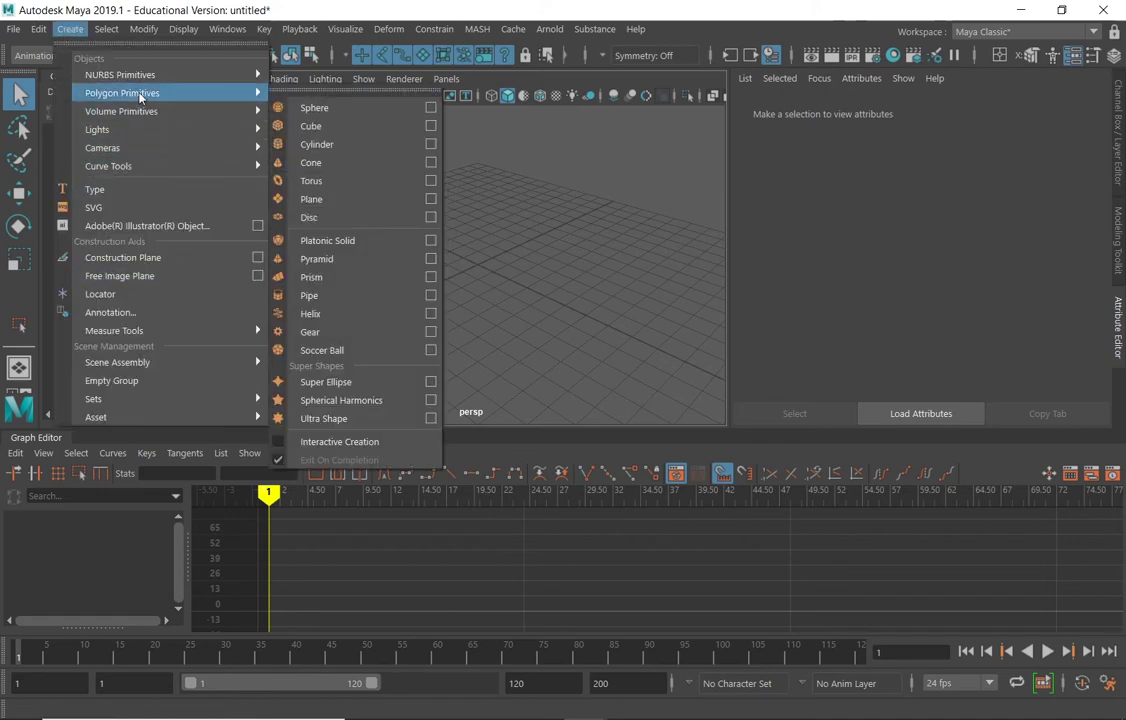
{"action": "left_click", "coordinate": [299, 110]}
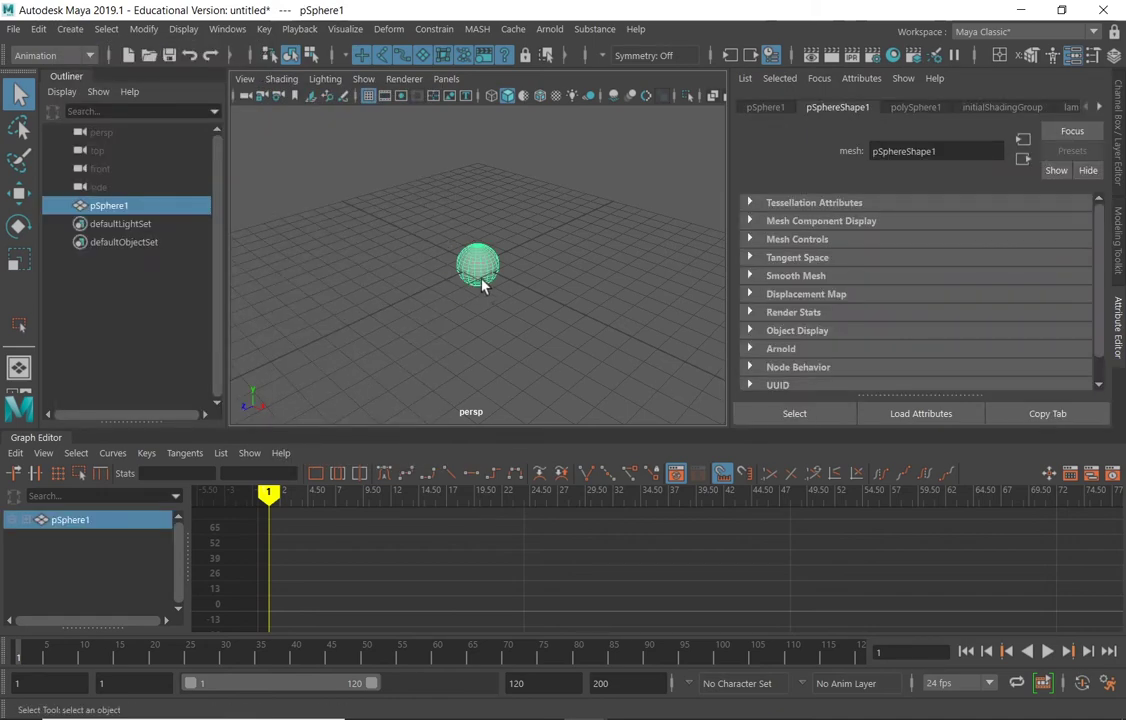
{"action": "middle_click_drag", "start_coordinate": [482, 281], "coordinate": [423, 297], "text": "alt"}
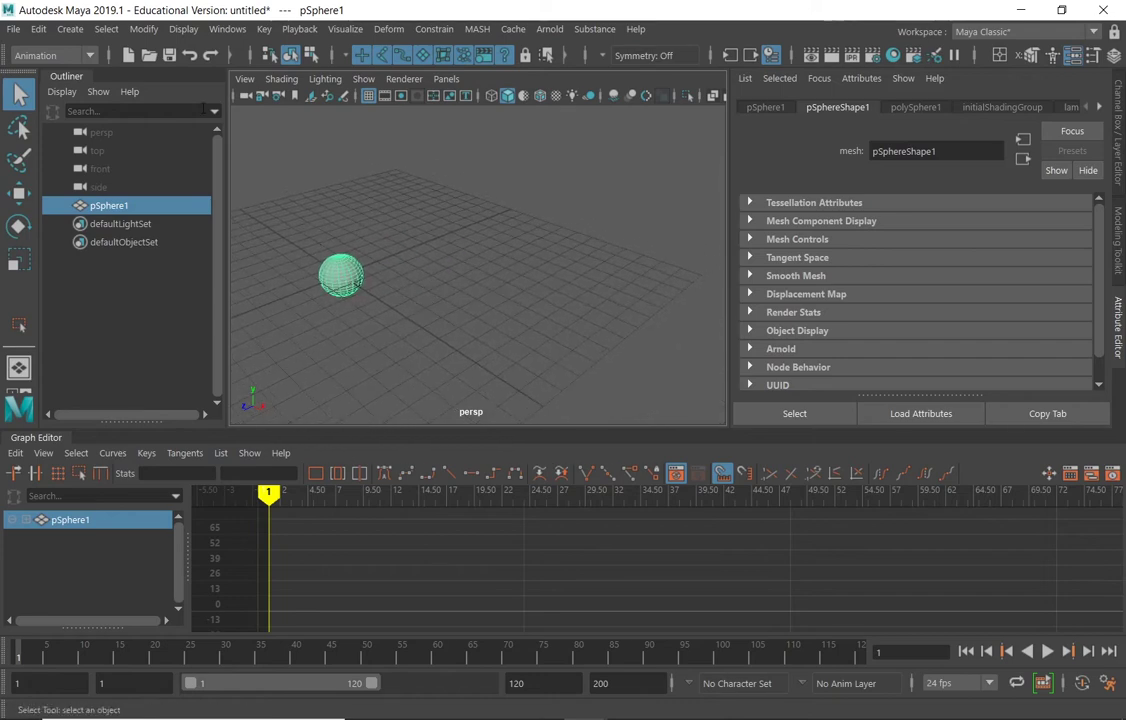
Step: In the Duplicate Special options for the sphere, set the number of copies to 1 and the Y rotation to 0
{"action": "left_click", "coordinate": [38, 30]}
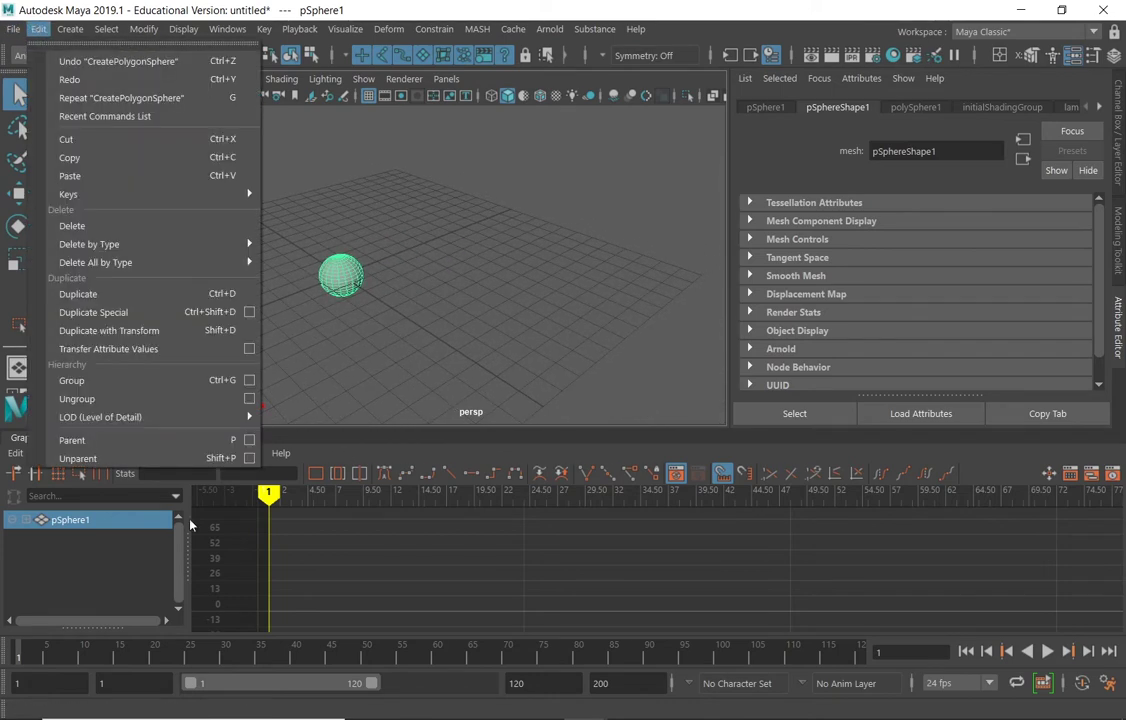
{"action": "left_click", "coordinate": [249, 312]}
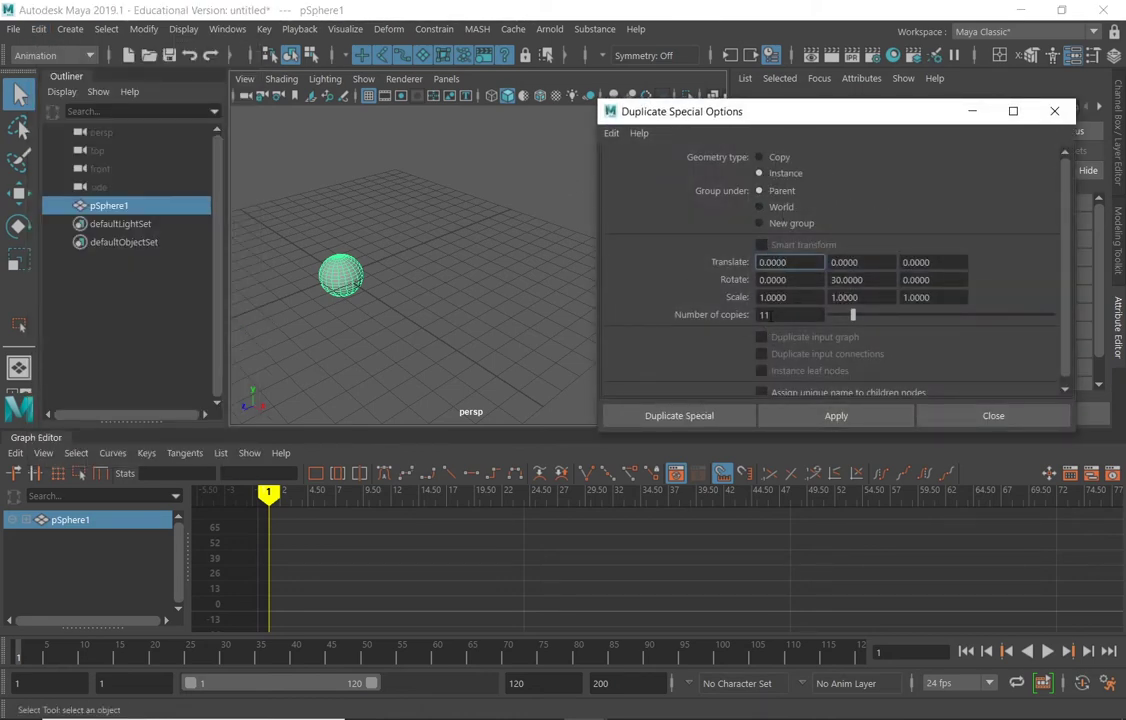
{"action": "double_click", "coordinate": [770, 315]}
{"action": "type", "text": "1"}
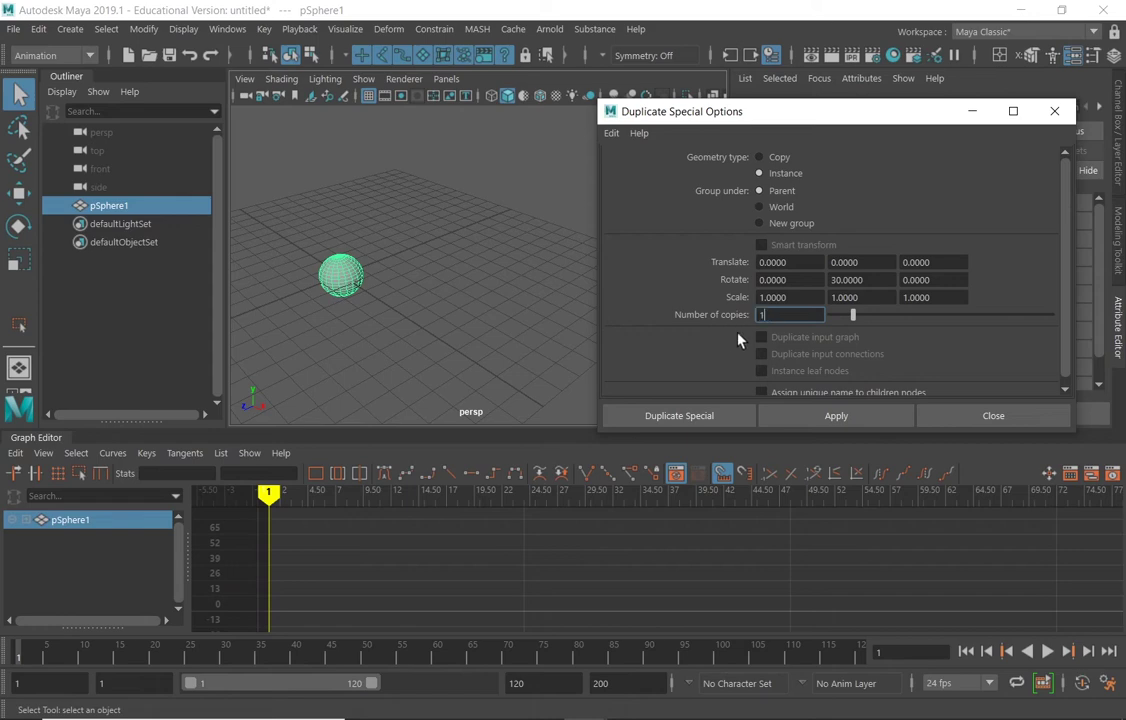
{"action": "double_click", "coordinate": [866, 279]}
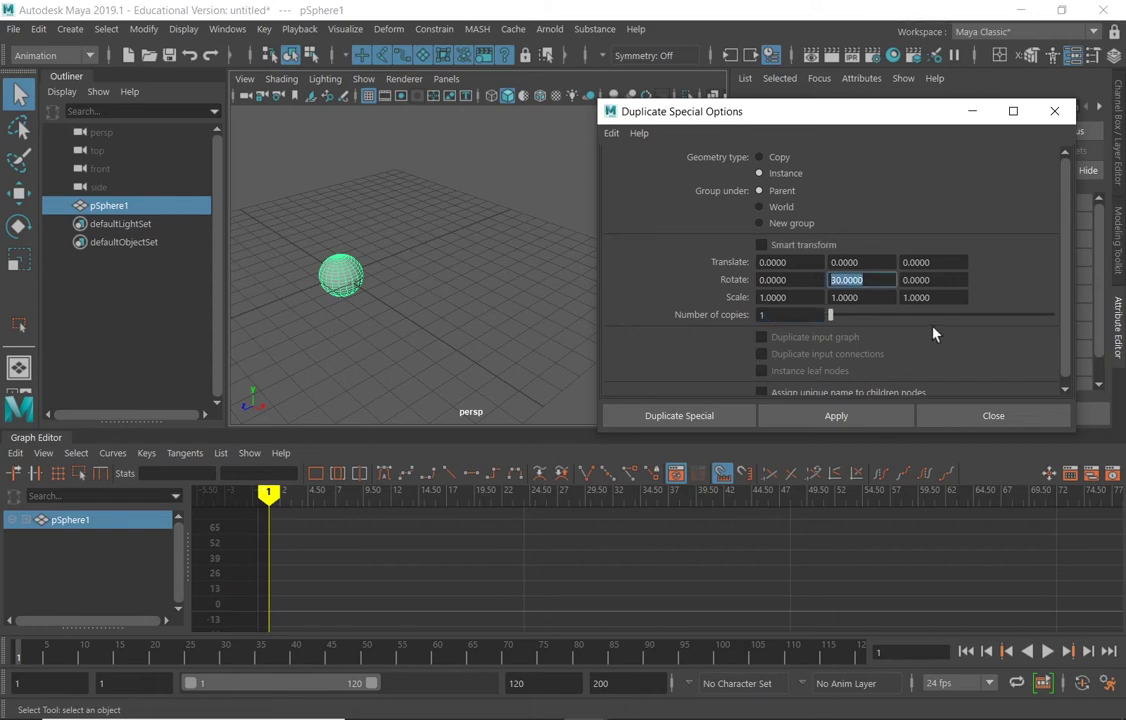
{"action": "type", "text": "0"}
{"action": "key", "text": "Tab"}
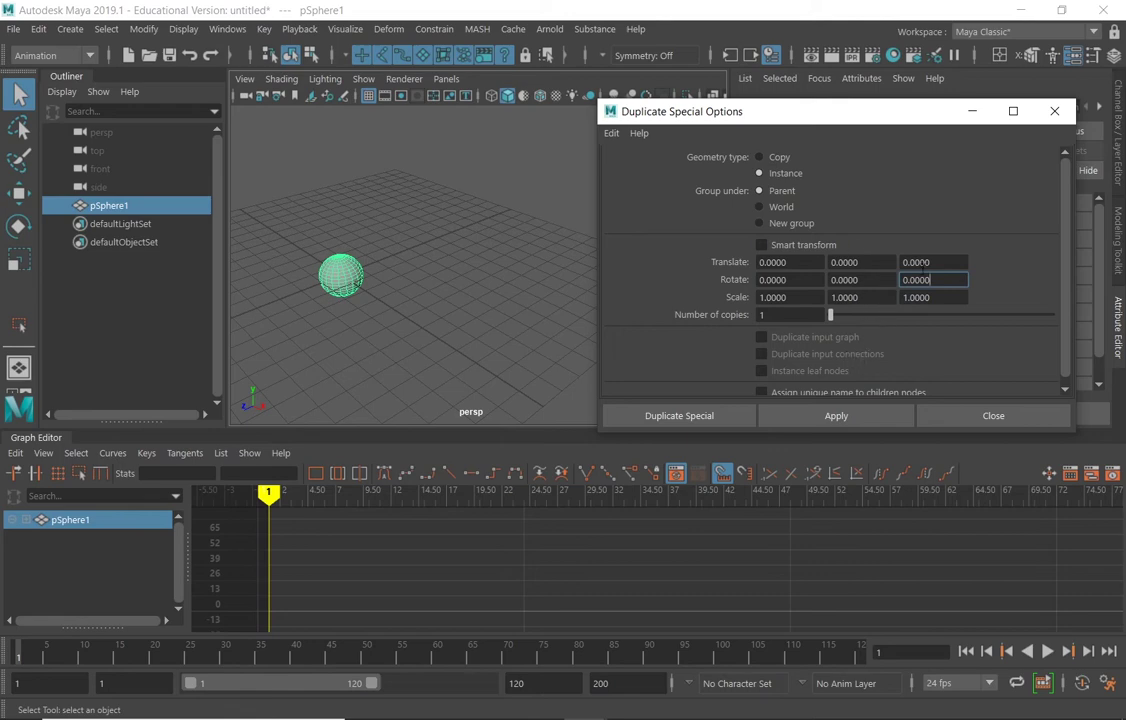
Step: Reset the Duplicate Special settings, choose Instance as the geometry type and create one instance of the sphere
{"action": "left_click", "coordinate": [613, 135]}
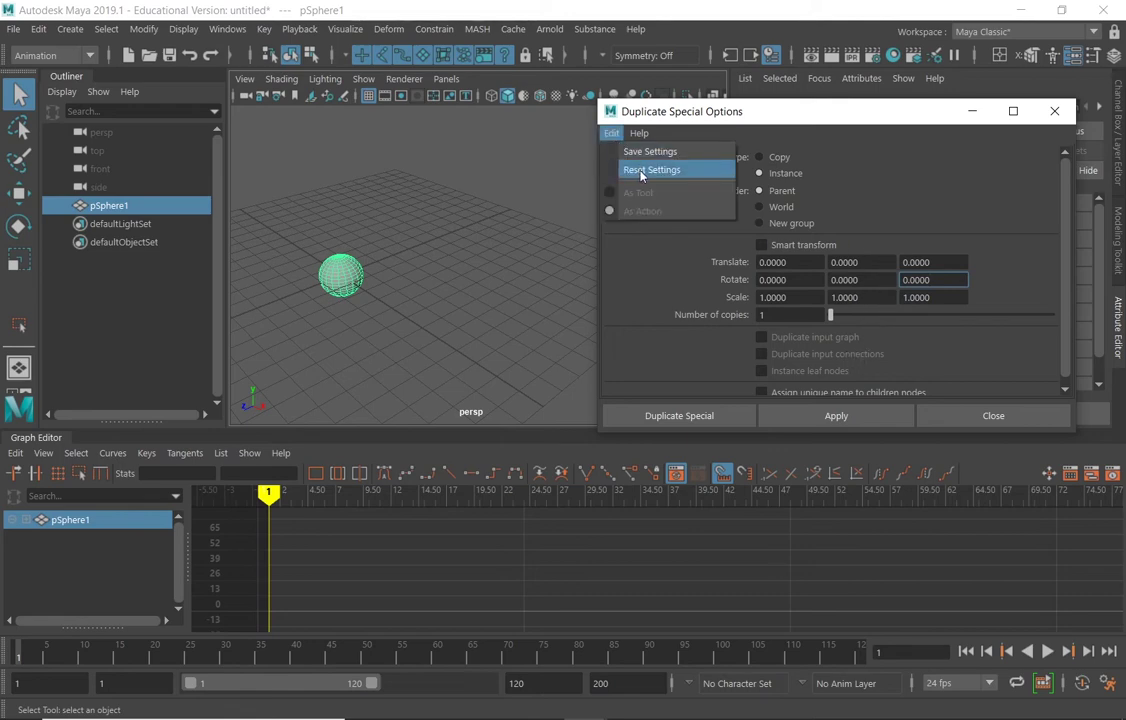
{"action": "left_click", "coordinate": [641, 171]}
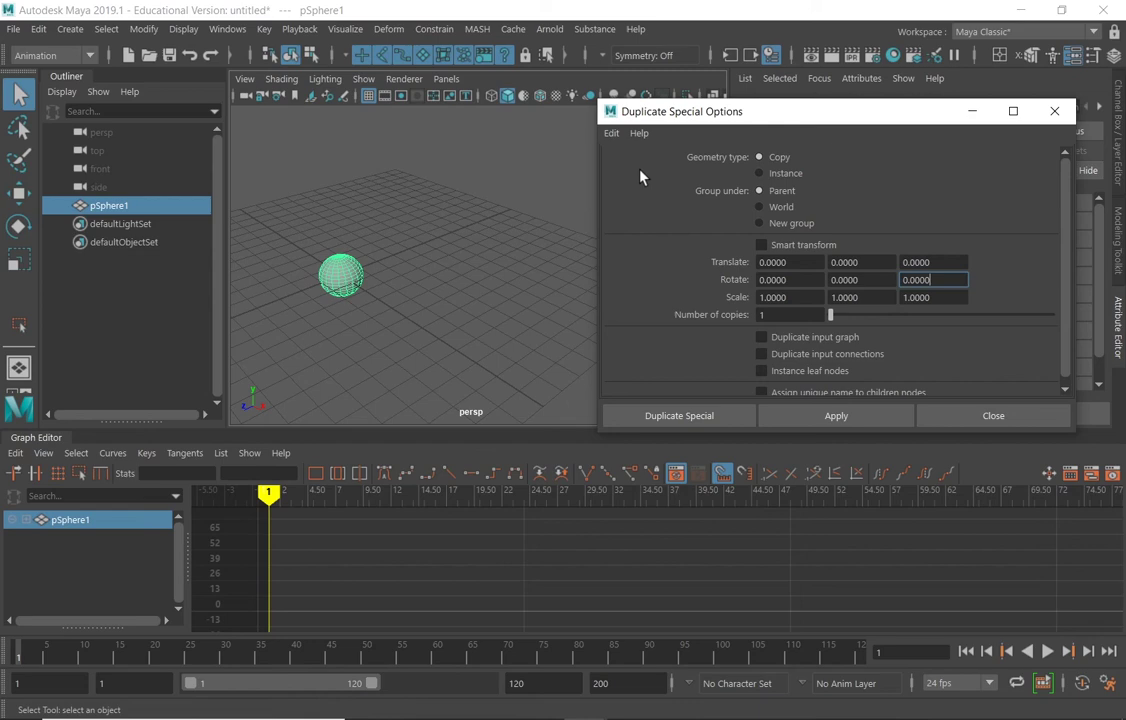
{"action": "left_click", "coordinate": [760, 174]}
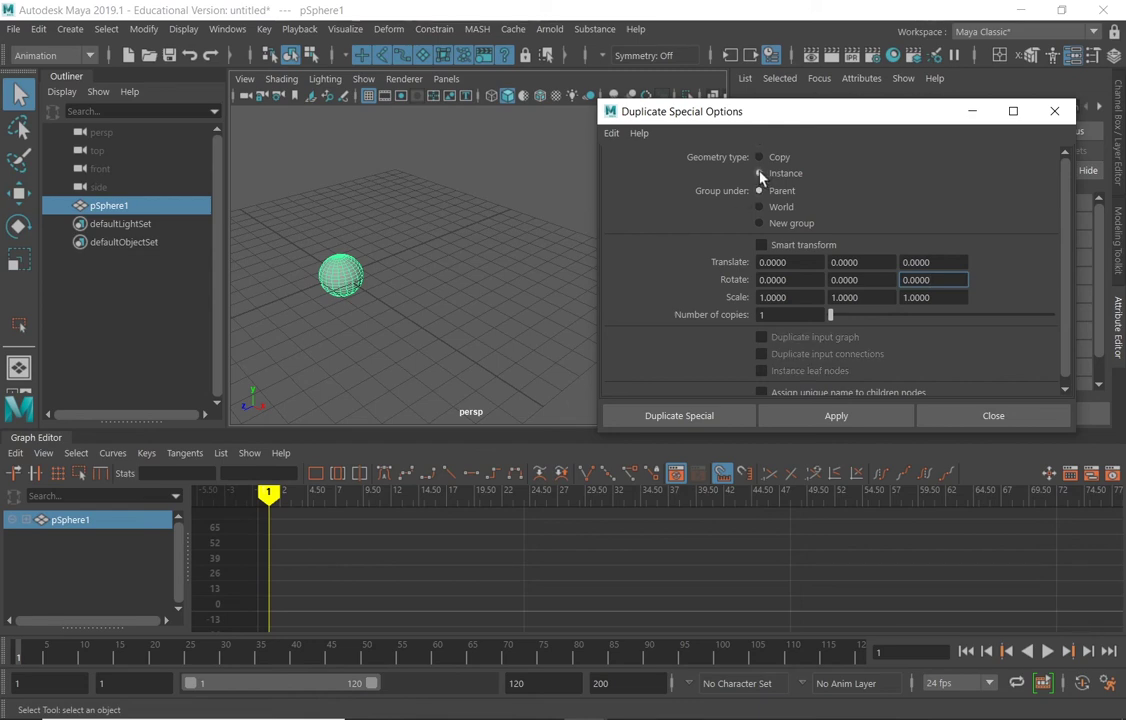
{"action": "left_click", "coordinate": [866, 417]}
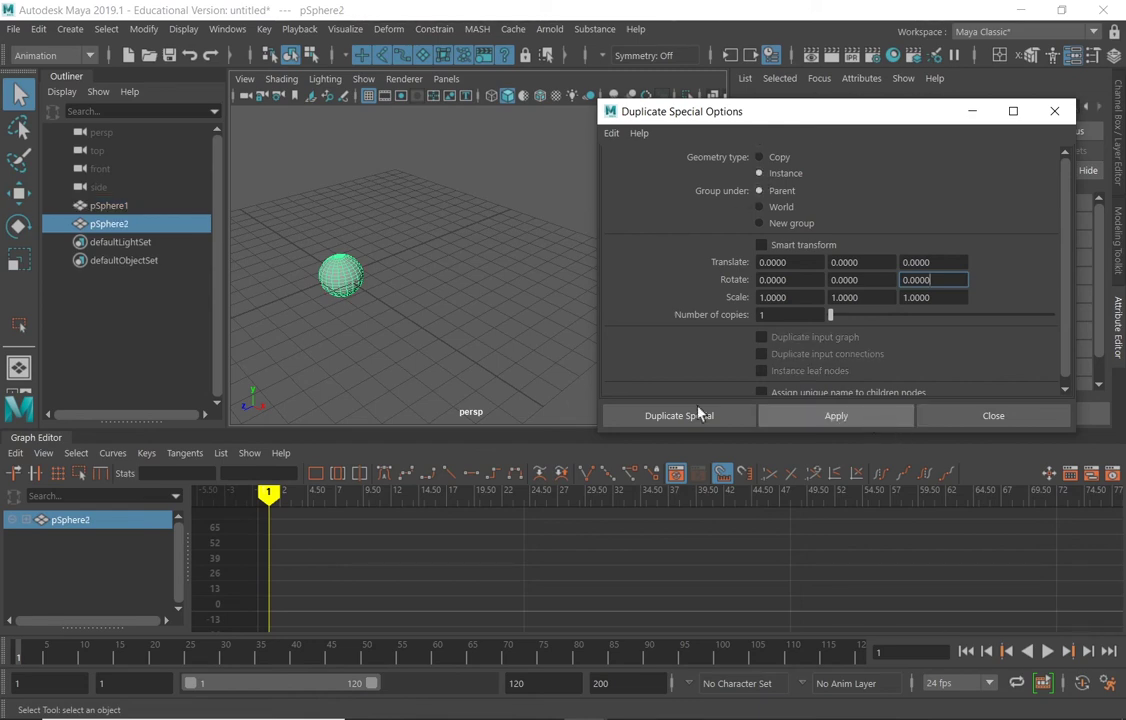
Step: Move the instanced sphere across the ground plane, clear of the original sphere
{"action": "left_click", "coordinate": [18, 192]}
{"action": "left_click", "coordinate": [316, 324]}
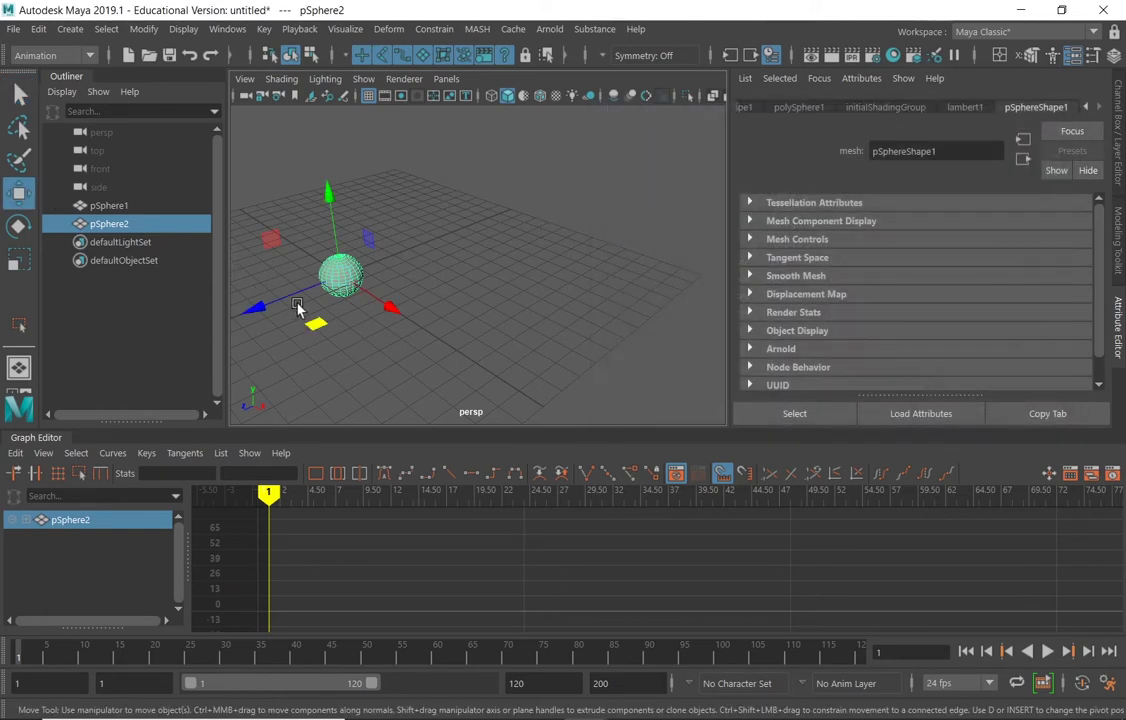
{"action": "left_click_drag", "start_coordinate": [328, 329], "coordinate": [453, 331]}
Step: Try scaling the original sphere along Y to about 0.66
{"action": "left_click", "coordinate": [18, 259]}
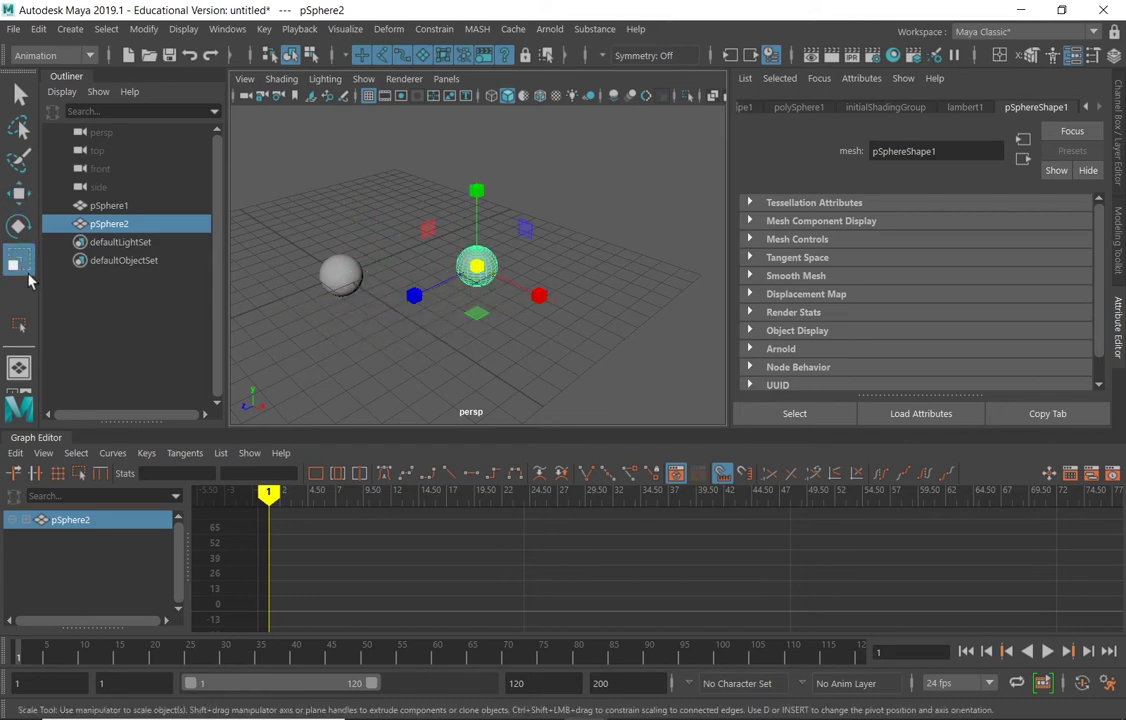
{"action": "left_click", "coordinate": [338, 275]}
{"action": "left_click", "coordinate": [470, 261]}
{"action": "left_click", "coordinate": [345, 276]}
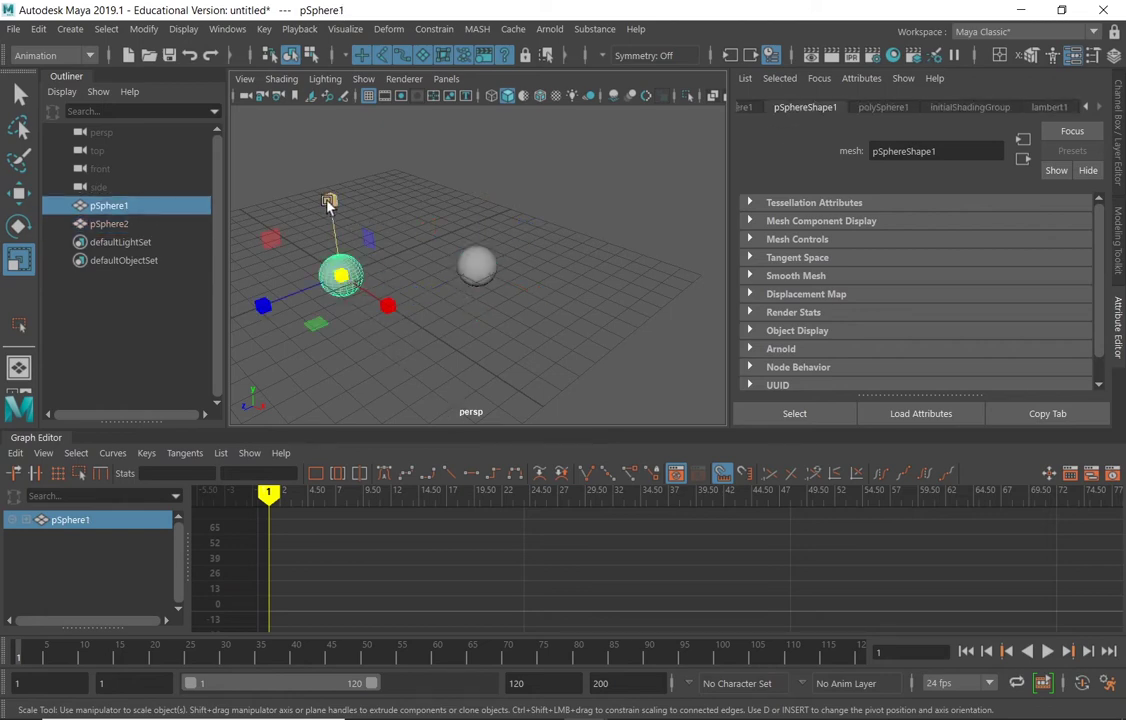
{"action": "left_click_drag", "start_coordinate": [329, 199], "coordinate": [331, 230]}
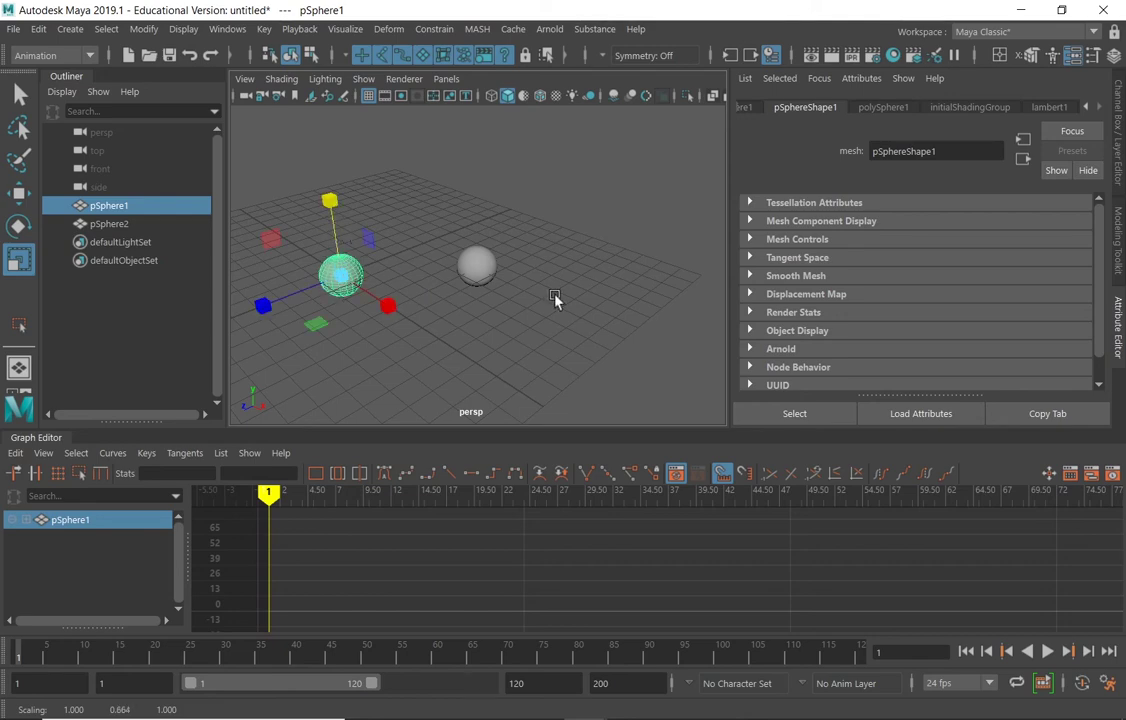
Step: Turn on wireframe on shaded display and rotate the original sphere about its Y axis
{"action": "left_click", "coordinate": [20, 228]}
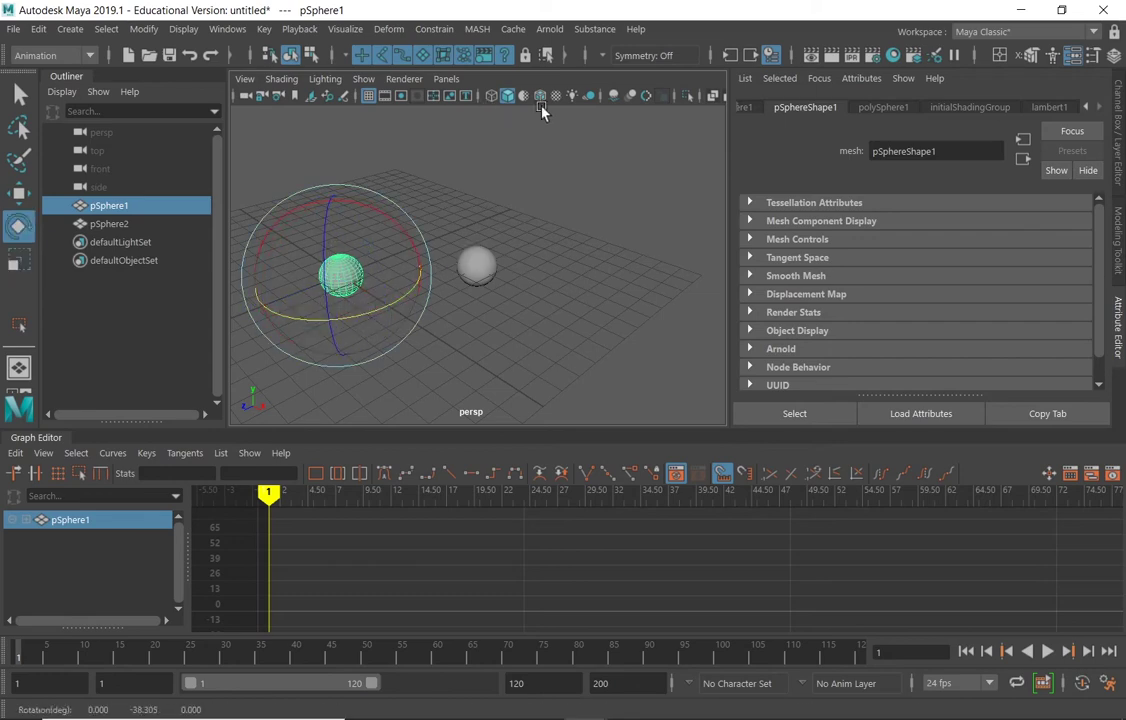
{"action": "left_click", "coordinate": [541, 96]}
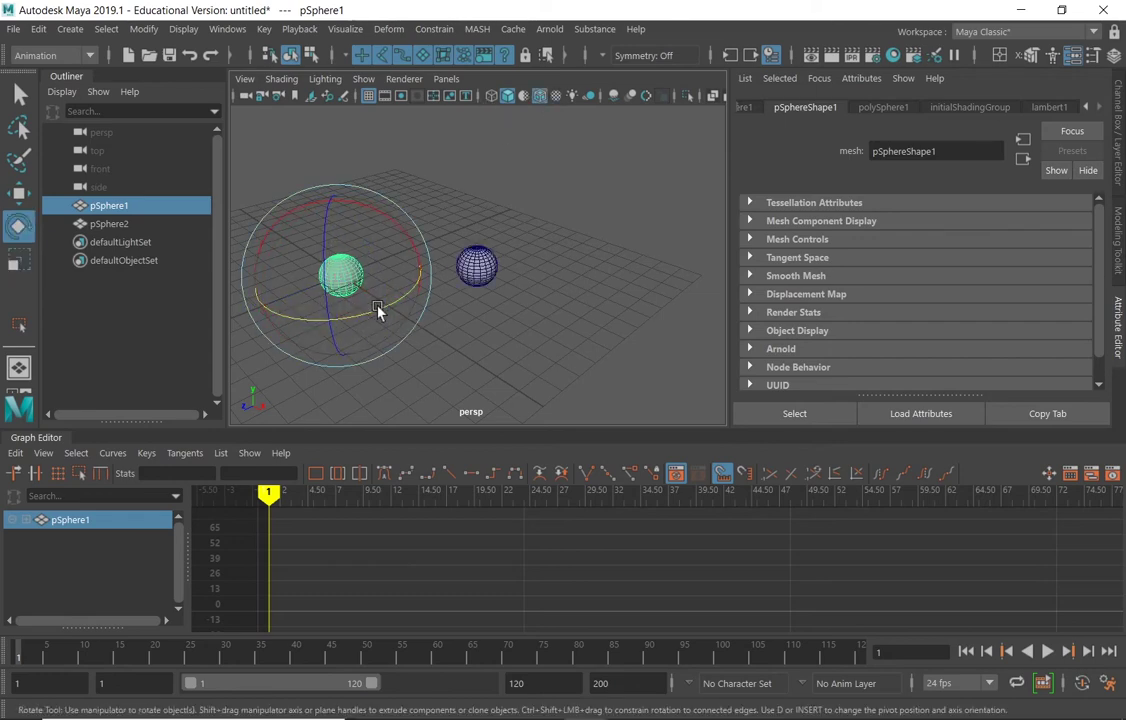
{"action": "left_click_drag", "start_coordinate": [377, 311], "coordinate": [326, 325]}
Step: Move the original sphere slightly toward its instance
{"action": "left_click", "coordinate": [19, 191]}
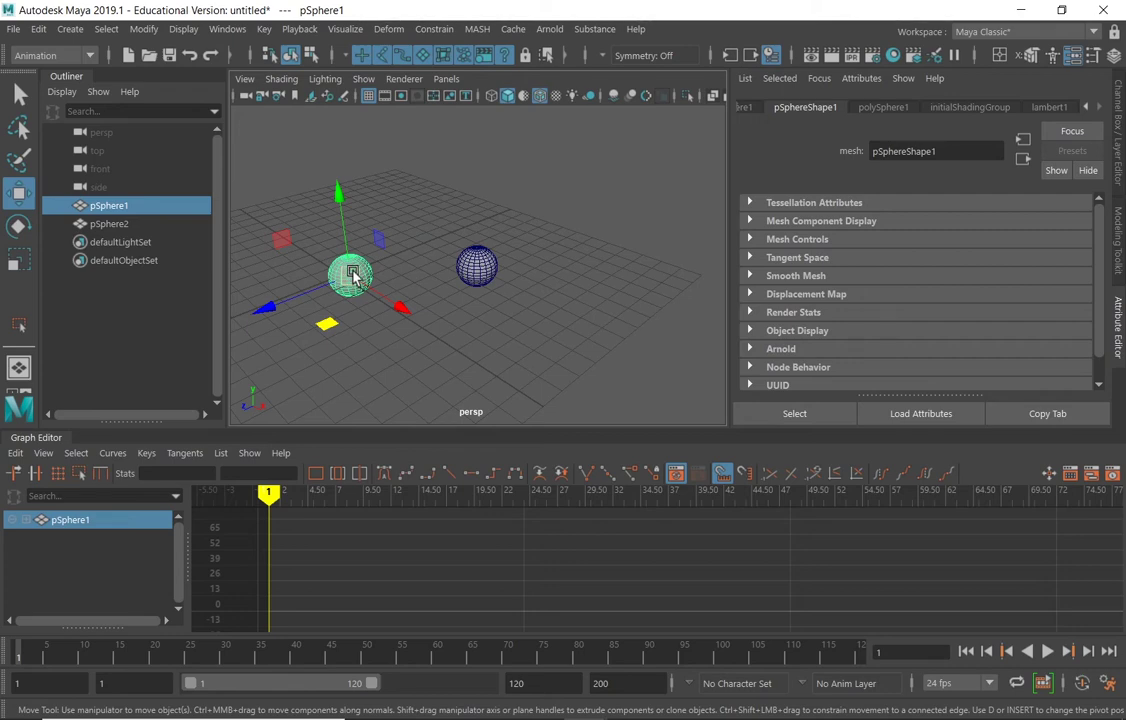
{"action": "middle_click_drag", "start_coordinate": [350, 270], "coordinate": [472, 272], "text": "alt"}
{"action": "right_click_drag", "start_coordinate": [472, 272], "coordinate": [535, 276], "text": "alt"}
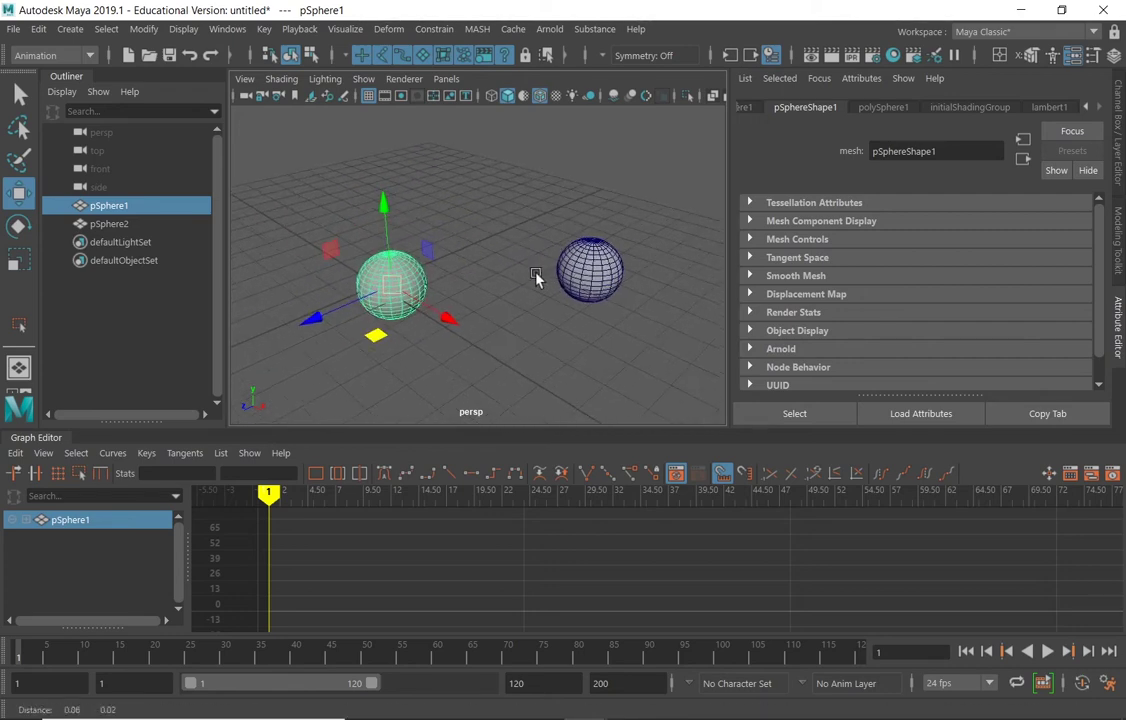
Step: Switch the original sphere to vertex selection and select the vertices on its upper cap
{"action": "middle_click_drag", "start_coordinate": [535, 276], "coordinate": [354, 281], "text": "alt"}
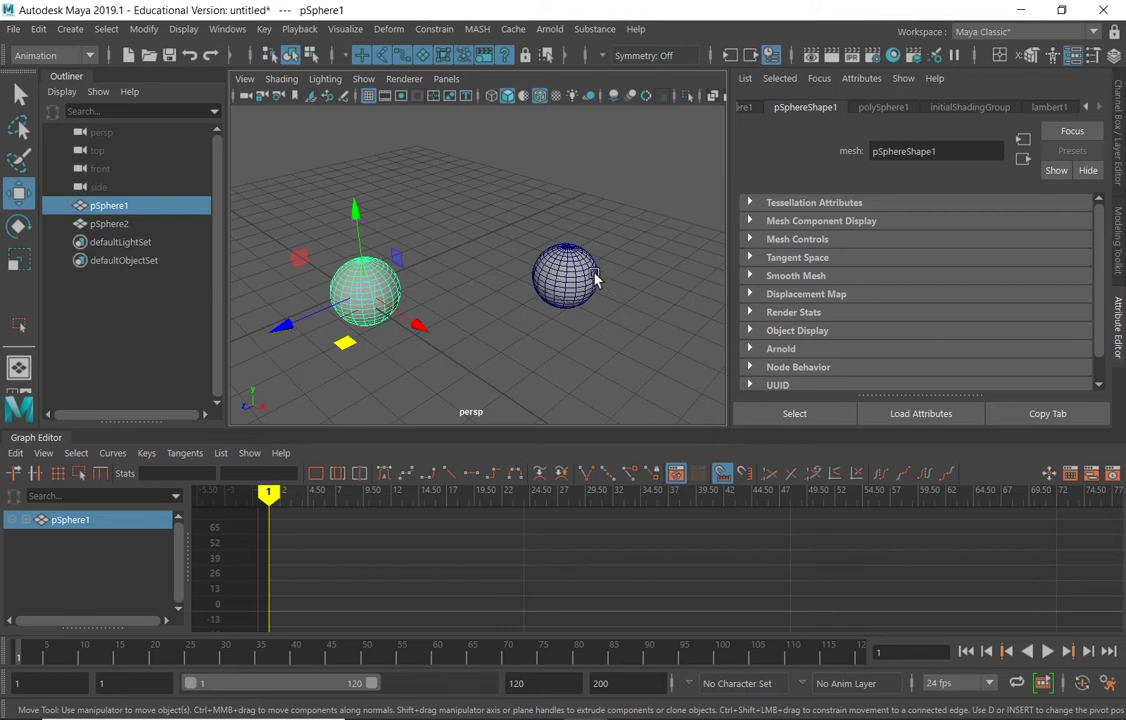
{"action": "right_click_drag", "start_coordinate": [360, 215], "coordinate": [285, 182]}
{"action": "left_click_drag", "start_coordinate": [326, 243], "coordinate": [392, 282]}
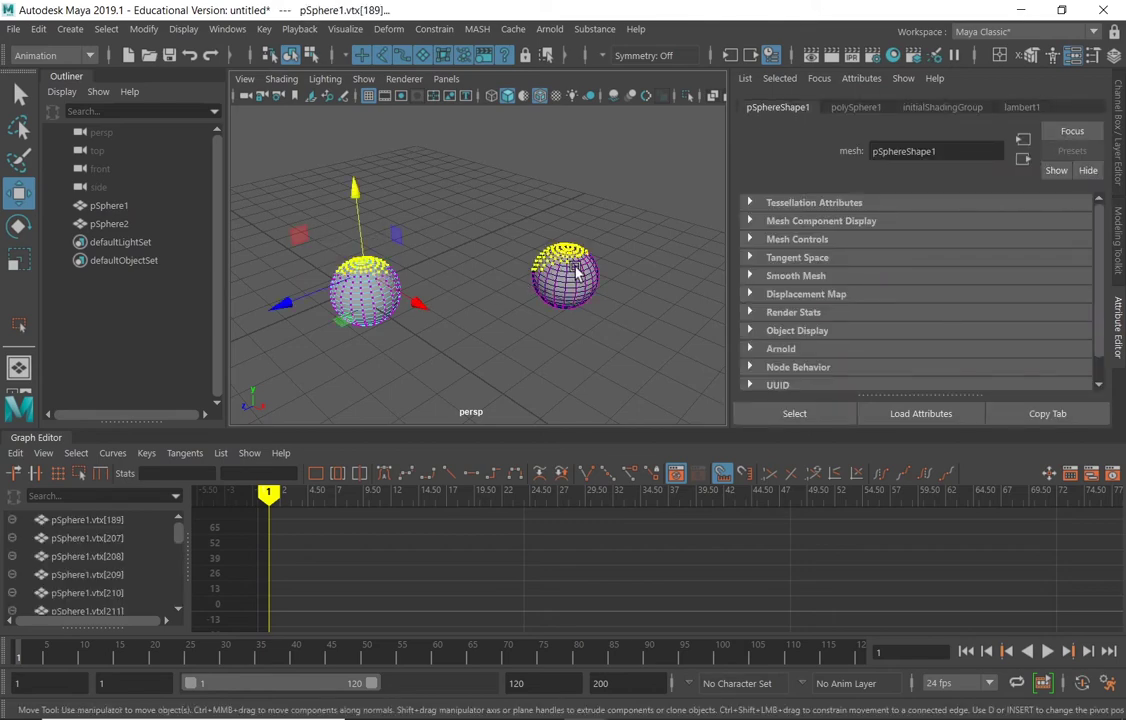
Step: Try extruding one side face of the original sphere outward by about 2.2 in local Z, and undo the extrusion
{"action": "right_click_drag", "start_coordinate": [362, 205], "coordinate": [367, 256]}
{"action": "left_click", "coordinate": [380, 300]}
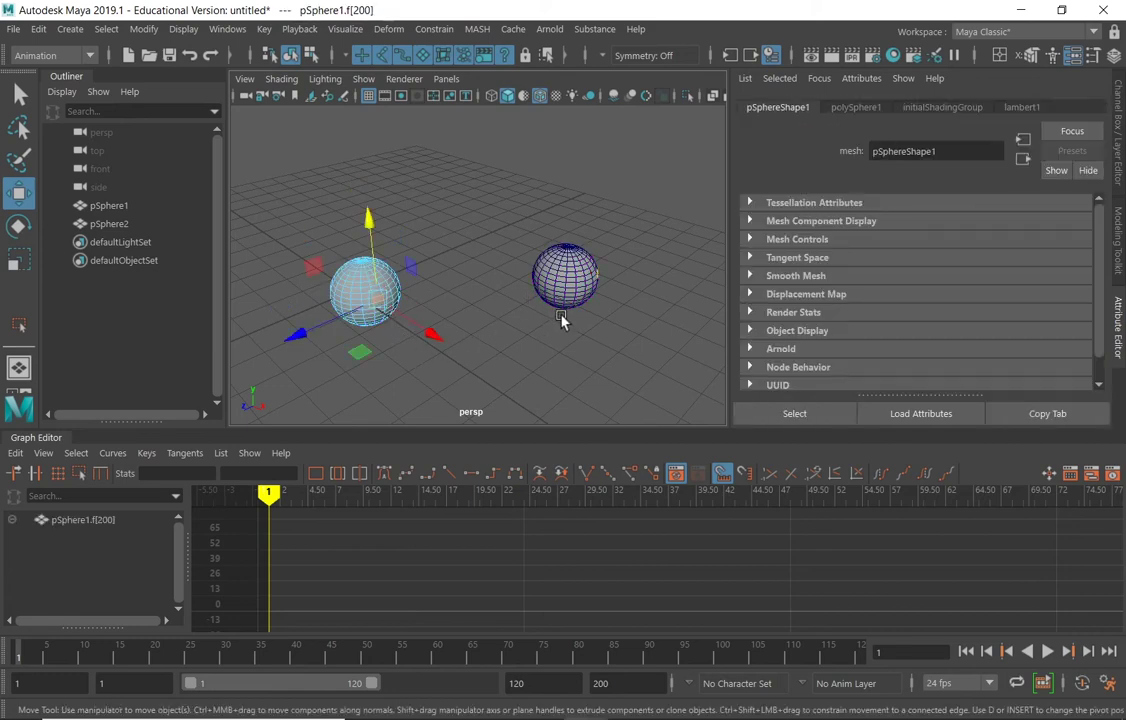
{"action": "key", "text": "ctrl+e"}
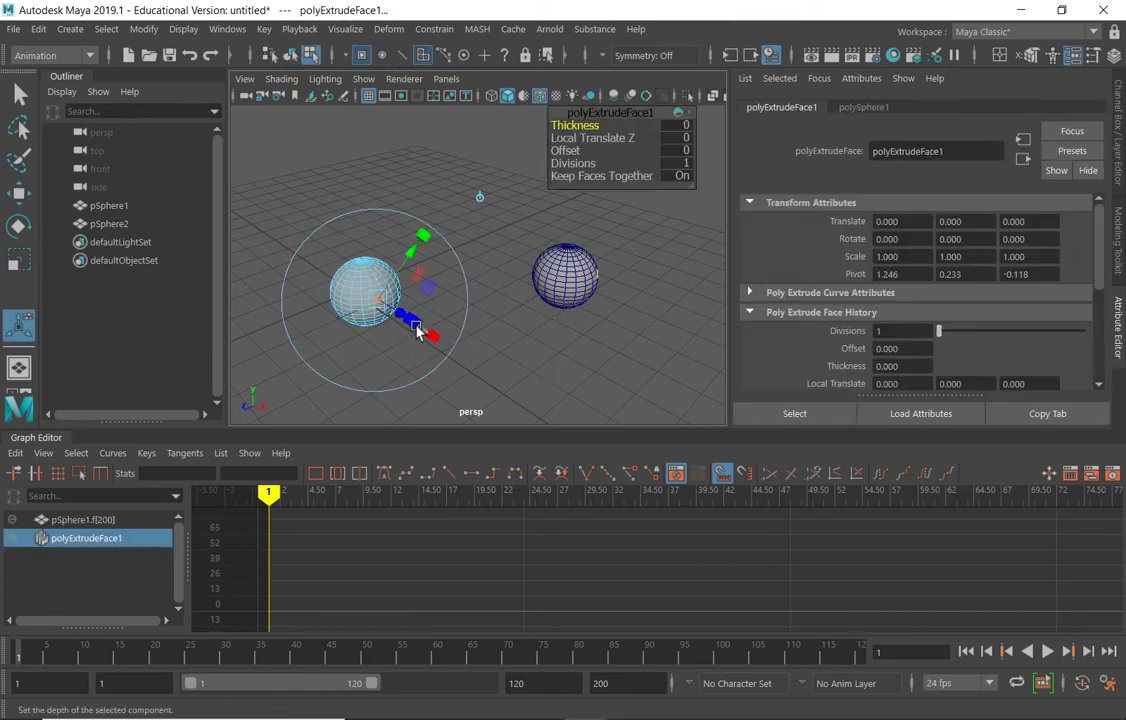
{"action": "left_click_drag", "start_coordinate": [404, 316], "coordinate": [445, 343]}
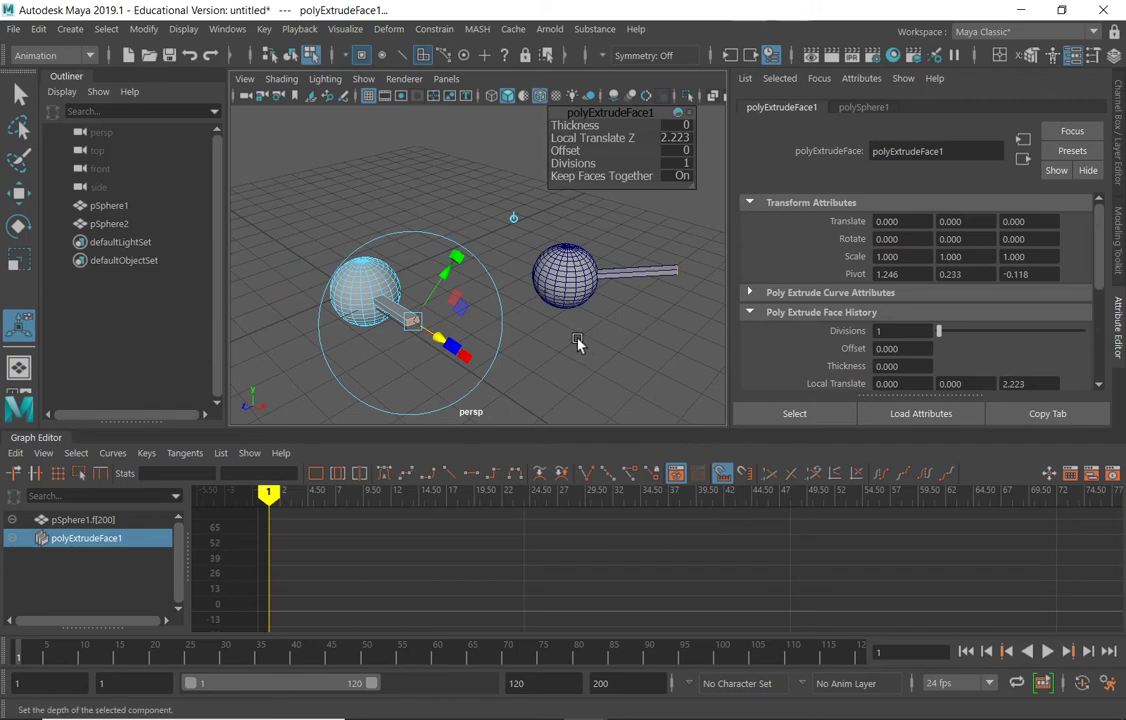
{"action": "mouse_move", "coordinate": [580, 345]}
{"action": "left_mouse_down", "text": "alt"}
{"action": "mouse_move", "coordinate": [432, 355]}
{"action": "mouse_move", "coordinate": [445, 367]}
{"action": "mouse_move", "coordinate": [558, 330]}
{"action": "mouse_move", "coordinate": [562, 358]}
{"action": "left_mouse_up", "text": "alt"}
{"action": "key", "text": "ctrl+z"}
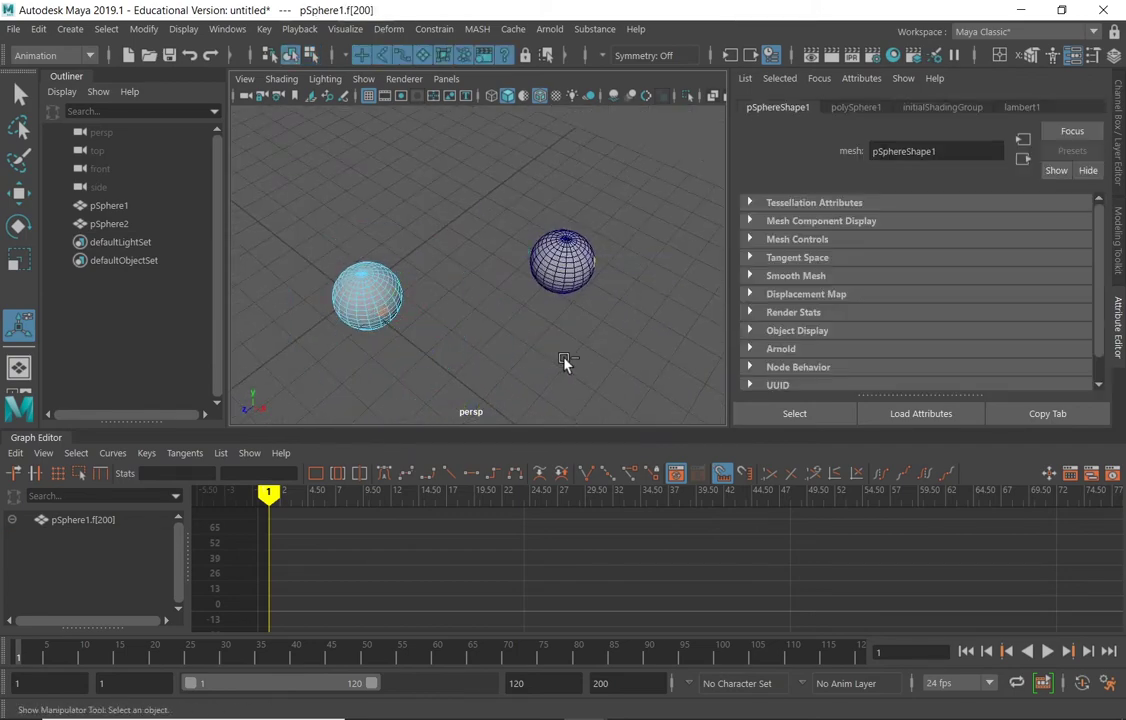
{"action": "left_click", "coordinate": [563, 362]}
{"action": "left_click_drag", "start_coordinate": [550, 337], "coordinate": [562, 372], "text": "alt"}
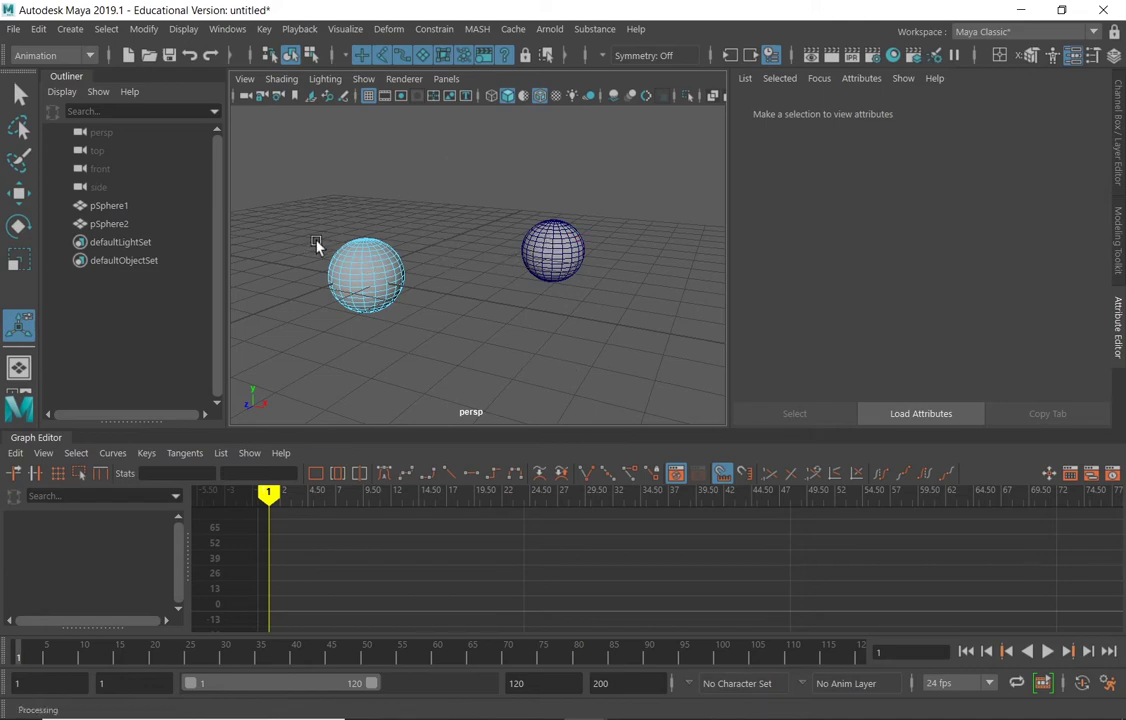
Step: Select all vertices of the original sphere and scale them up uniformly
{"action": "right_click_drag", "start_coordinate": [375, 262], "coordinate": [286, 229]}
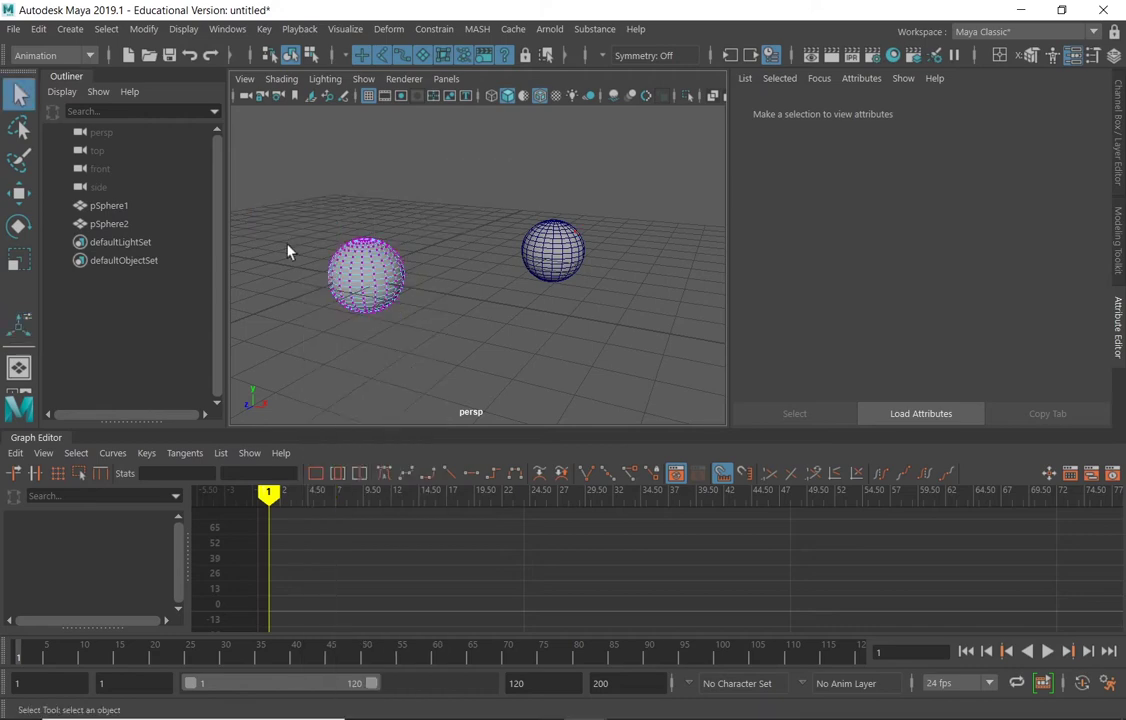
{"action": "left_click_drag", "start_coordinate": [263, 208], "coordinate": [447, 344]}
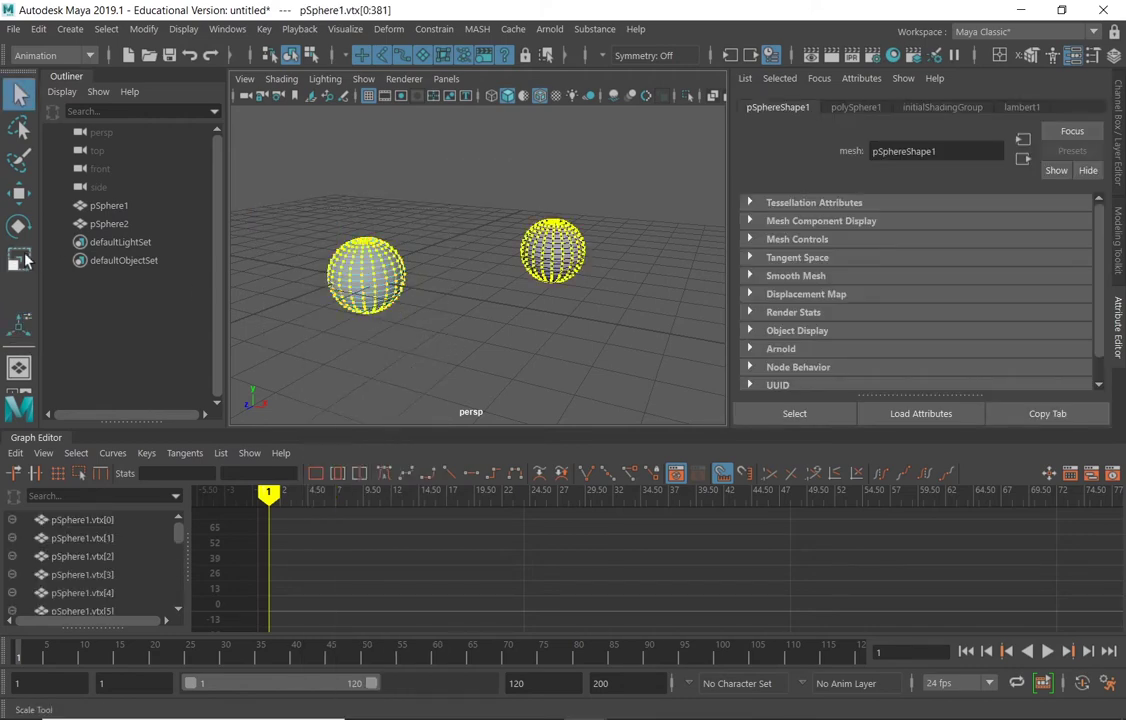
{"action": "left_click", "coordinate": [18, 261]}
{"action": "left_click_drag", "start_coordinate": [325, 250], "coordinate": [431, 252]}
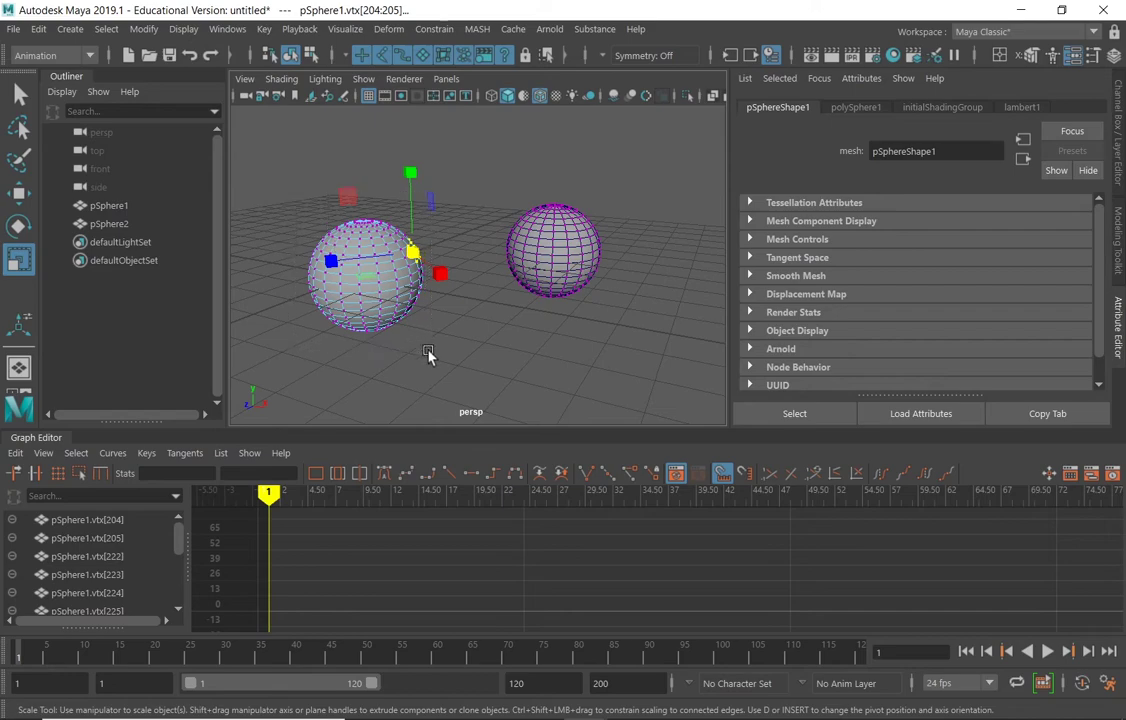
{"action": "key", "text": "ctrl+z"}
Step: Move all of the original sphere's vertices by about 0.68 cm in X and -0.30 cm in Z, and clear the selection
{"action": "left_click", "coordinate": [18, 193]}
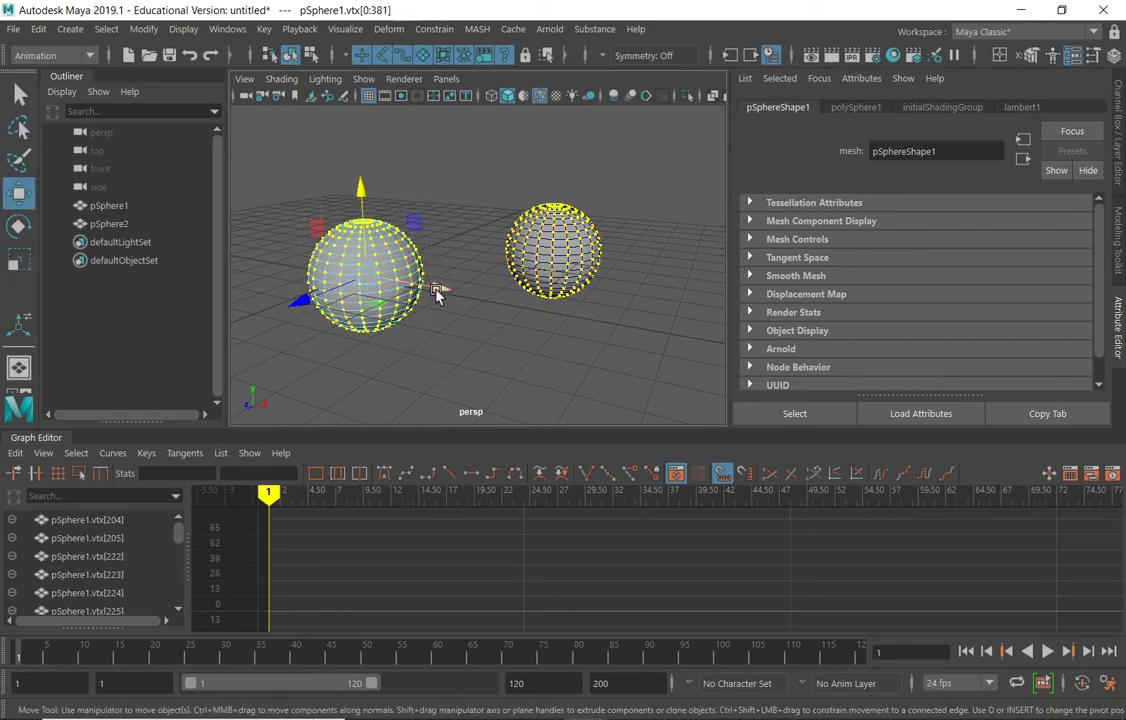
{"action": "mouse_move", "coordinate": [434, 287]}
{"action": "left_mouse_down"}
{"action": "mouse_move", "coordinate": [376, 285]}
{"action": "mouse_move", "coordinate": [446, 290]}
{"action": "left_mouse_up"}
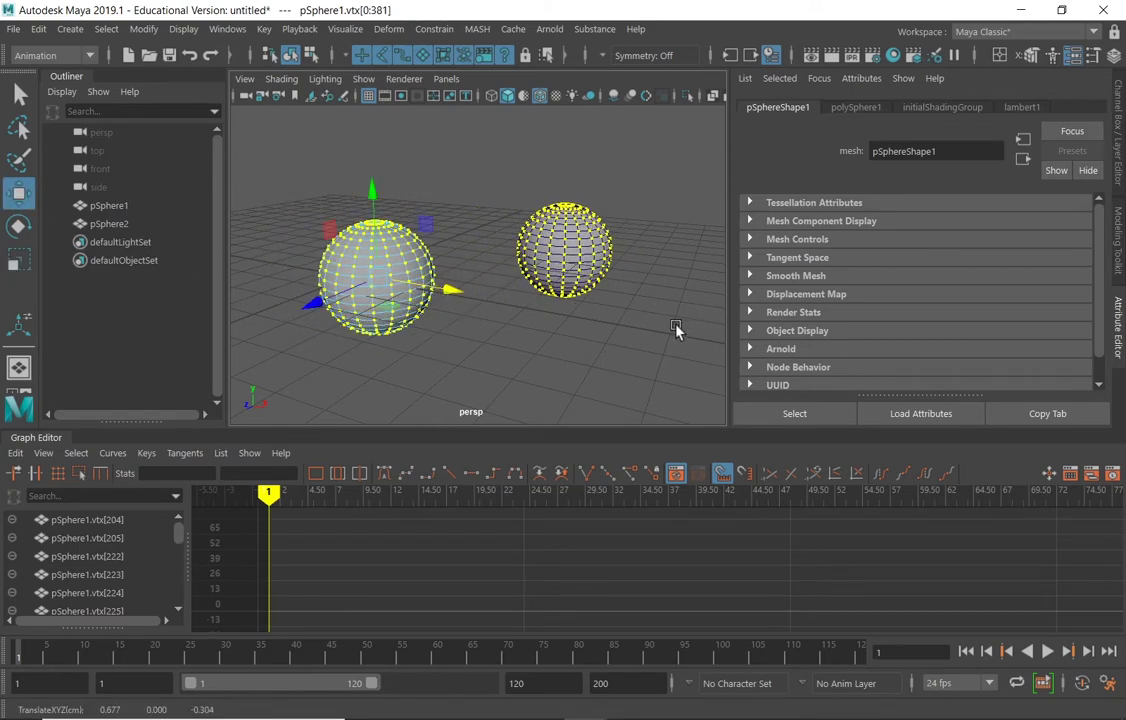
{"action": "left_click_drag", "start_coordinate": [527, 296], "coordinate": [347, 177], "text": "alt"}
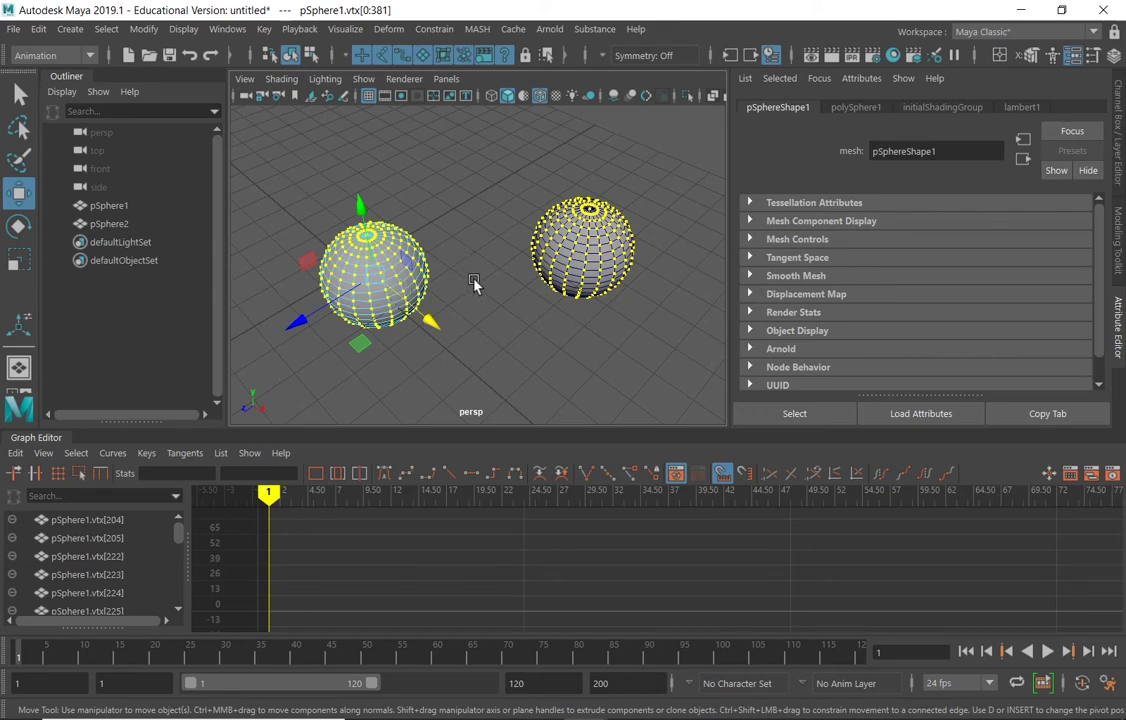
{"action": "left_click_drag", "start_coordinate": [485, 342], "coordinate": [508, 290], "text": "alt"}
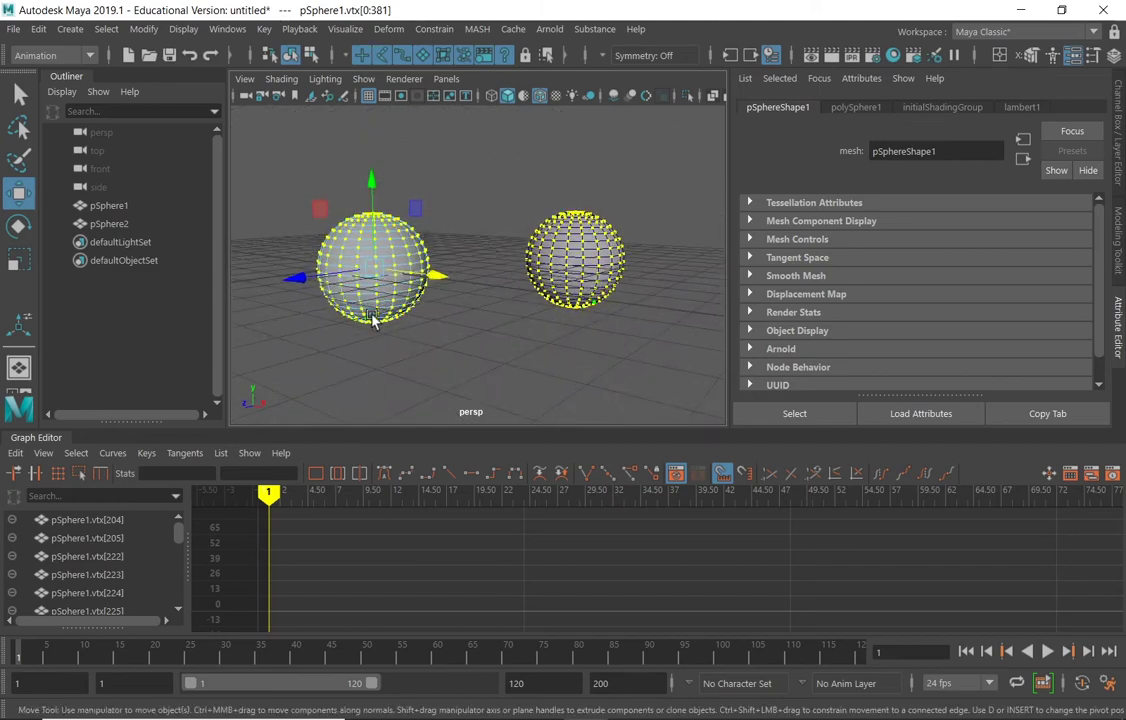
{"action": "left_click", "coordinate": [480, 355]}
Step: Reselect all vertices of the original sphere and raise them about 2.76 cm along Y
{"action": "right_click_drag", "start_coordinate": [469, 297], "coordinate": [357, 301], "text": "alt"}
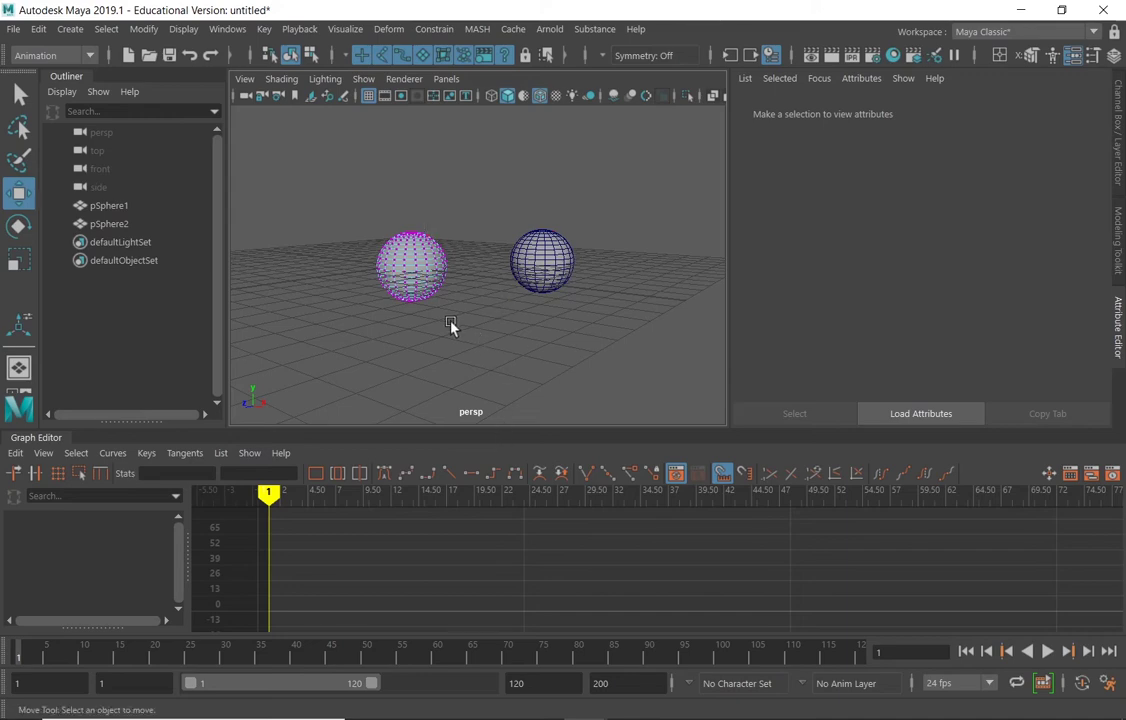
{"action": "mouse_move", "coordinate": [412, 324]}
{"action": "left_mouse_down", "text": "alt"}
{"action": "mouse_move", "coordinate": [432, 339]}
{"action": "mouse_move", "coordinate": [420, 330]}
{"action": "left_mouse_up", "text": "alt"}
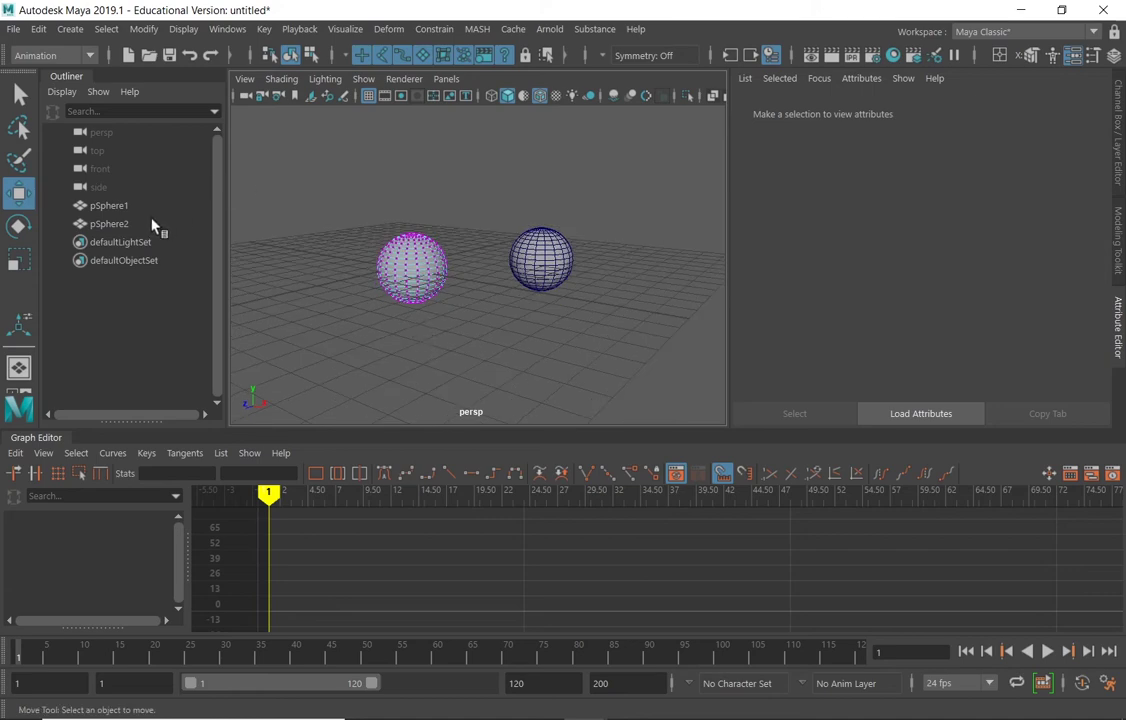
{"action": "left_click_drag", "start_coordinate": [367, 215], "coordinate": [452, 308]}
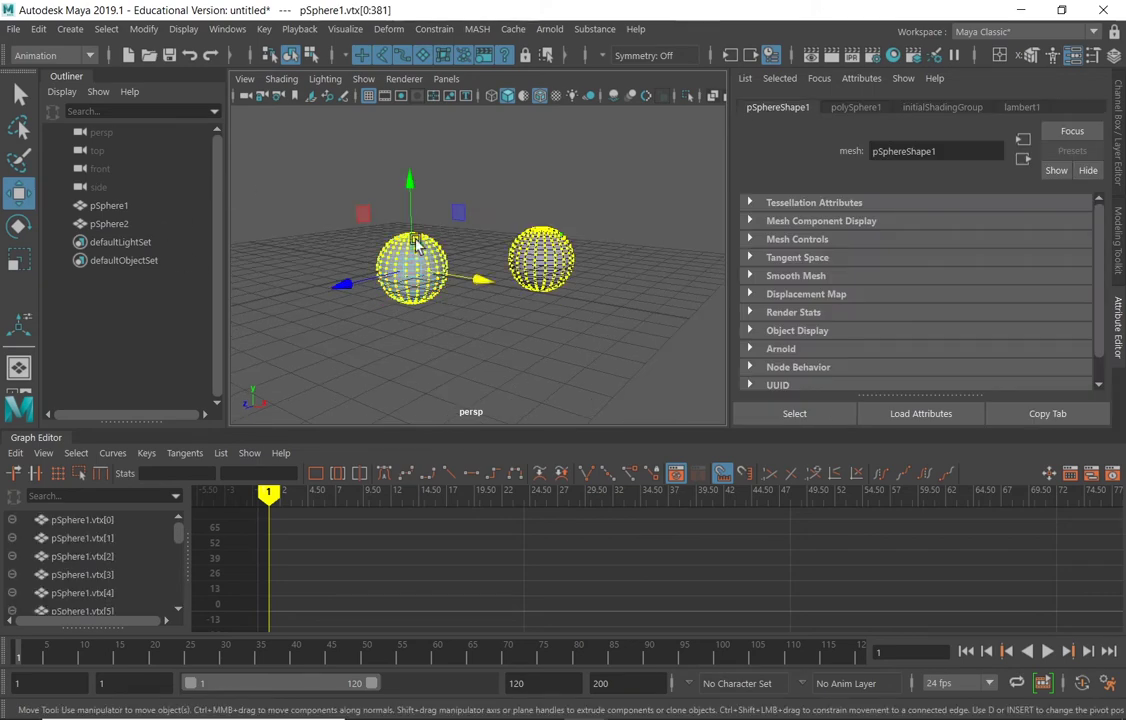
{"action": "left_click_drag", "start_coordinate": [409, 203], "coordinate": [409, 140]}
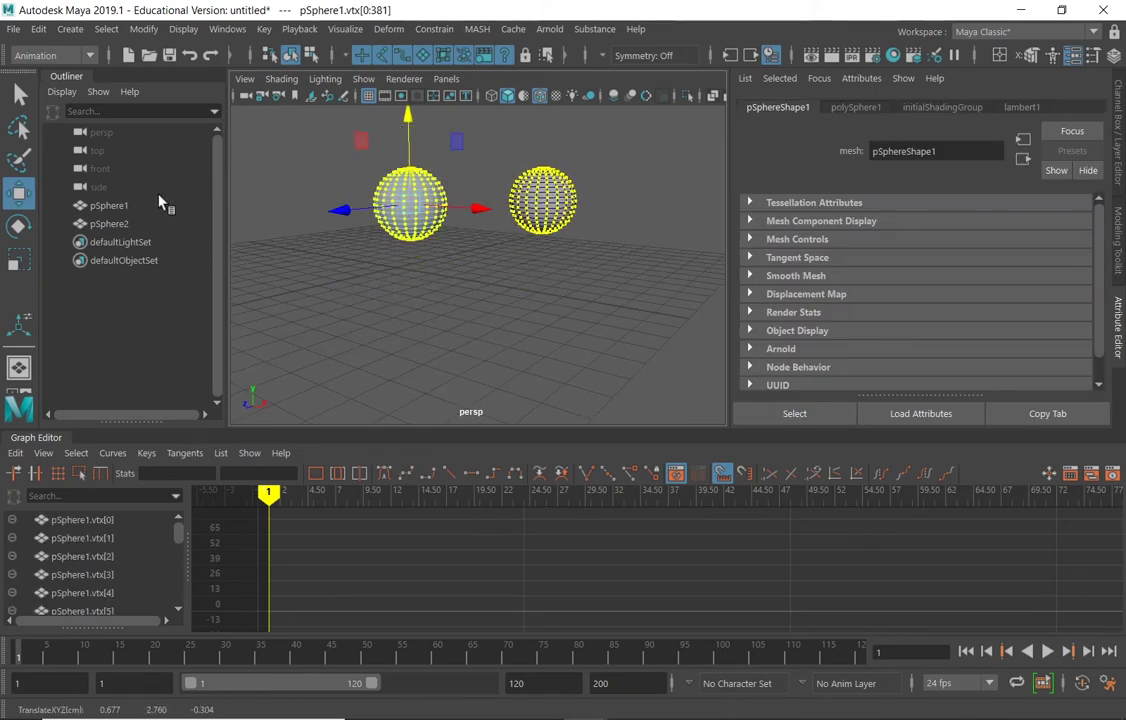
Step: Select the original sphere and its instance in turn as whole objects to compare their pivot positions from above
{"action": "left_click", "coordinate": [90, 207]}
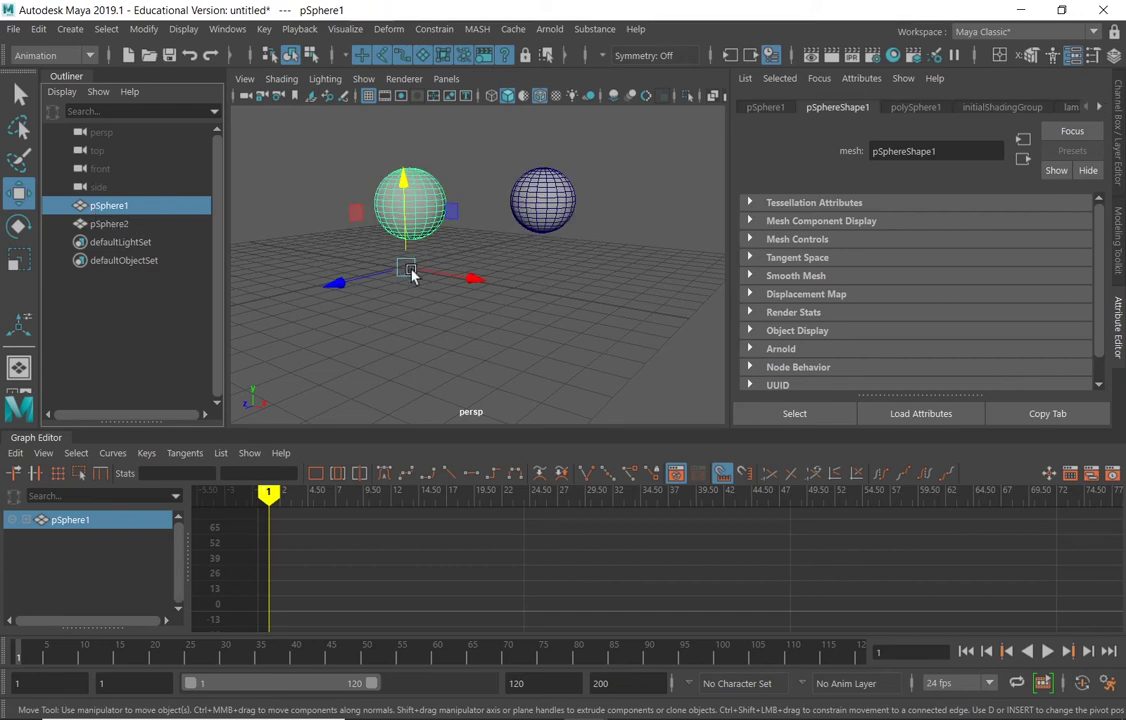
{"action": "left_click_drag", "start_coordinate": [412, 276], "coordinate": [474, 331], "text": "alt"}
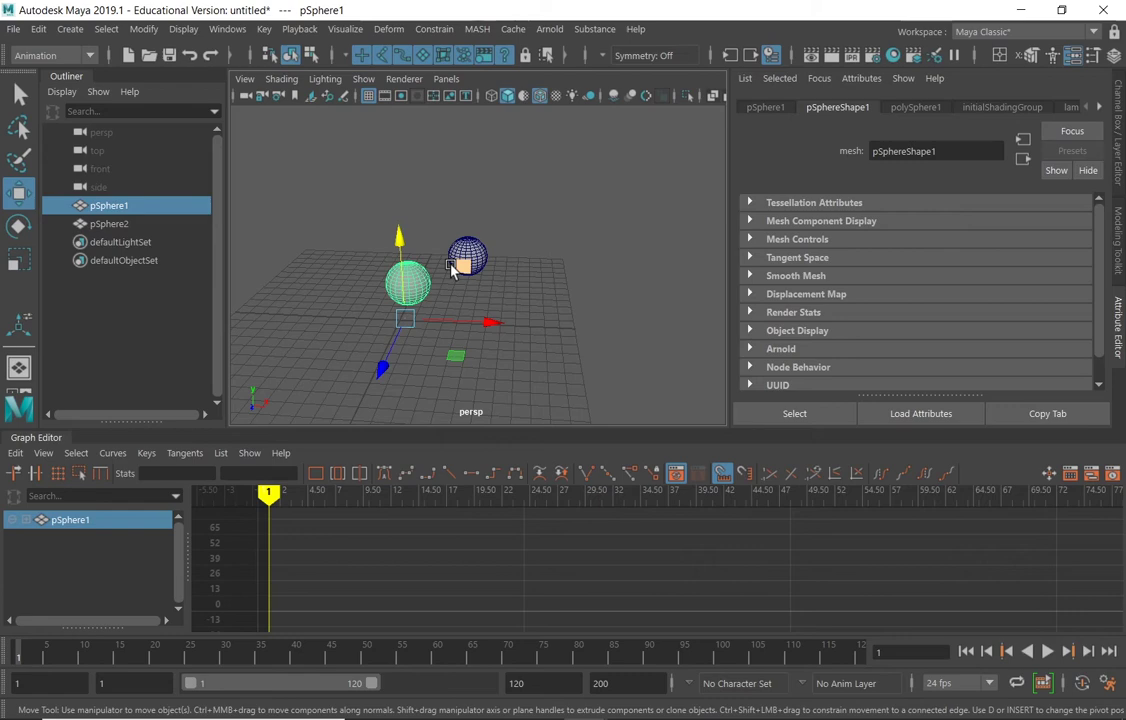
{"action": "left_click_drag", "start_coordinate": [543, 256], "coordinate": [513, 330], "text": "alt"}
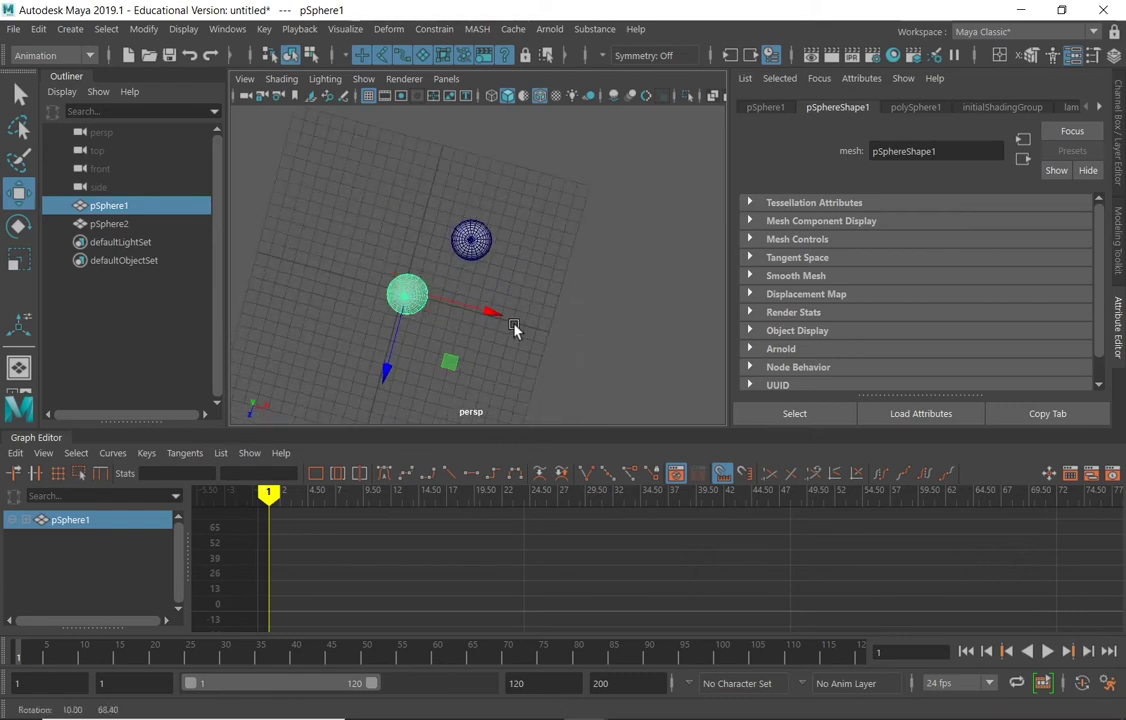
{"action": "left_click_drag", "start_coordinate": [653, 284], "coordinate": [616, 302], "text": "alt"}
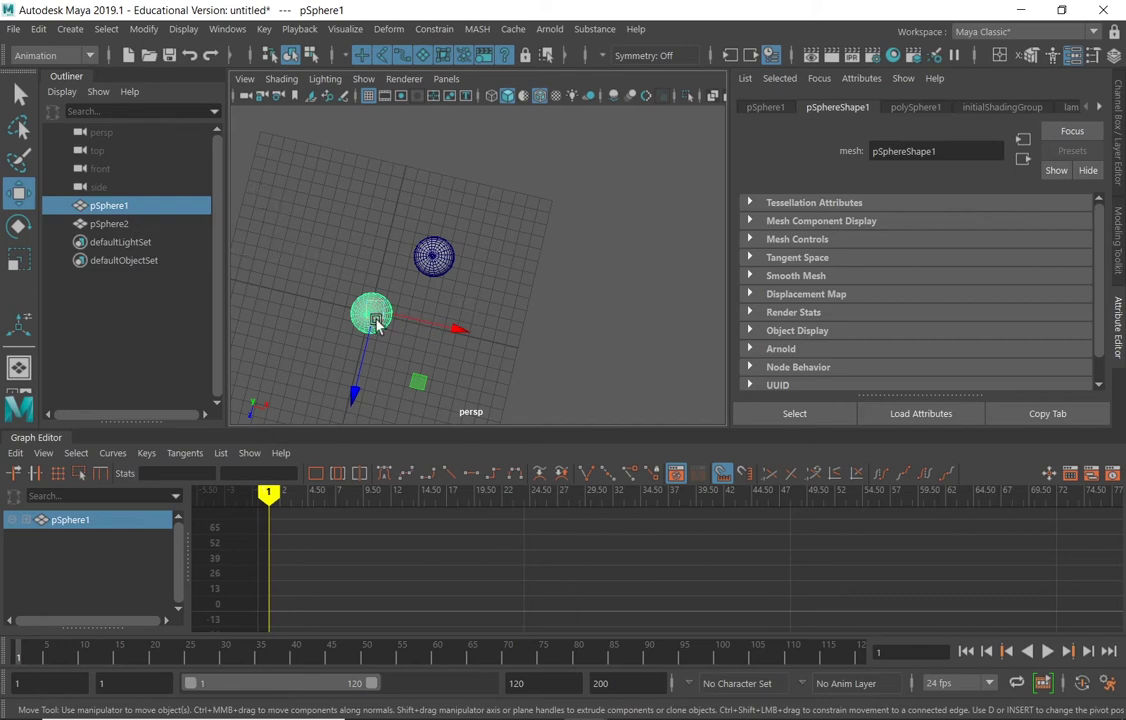
{"action": "left_click_drag", "start_coordinate": [490, 201], "coordinate": [425, 243]}
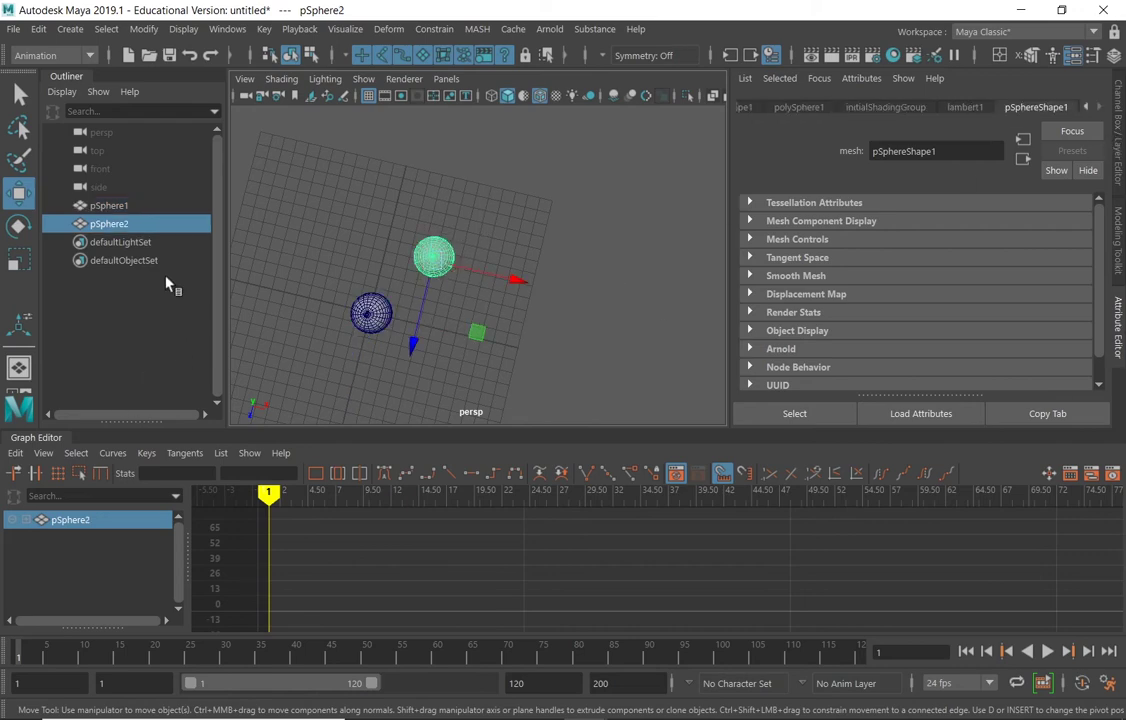
{"action": "left_click", "coordinate": [97, 92]}
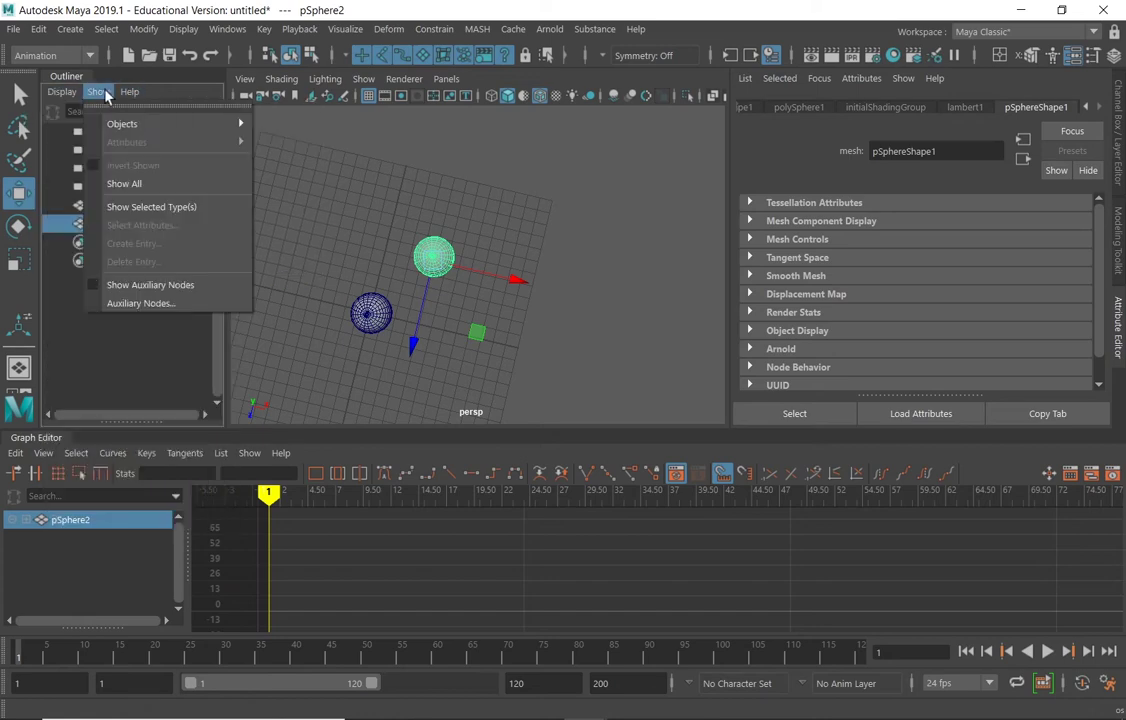
{"action": "mouse_move", "coordinate": [112, 125]}
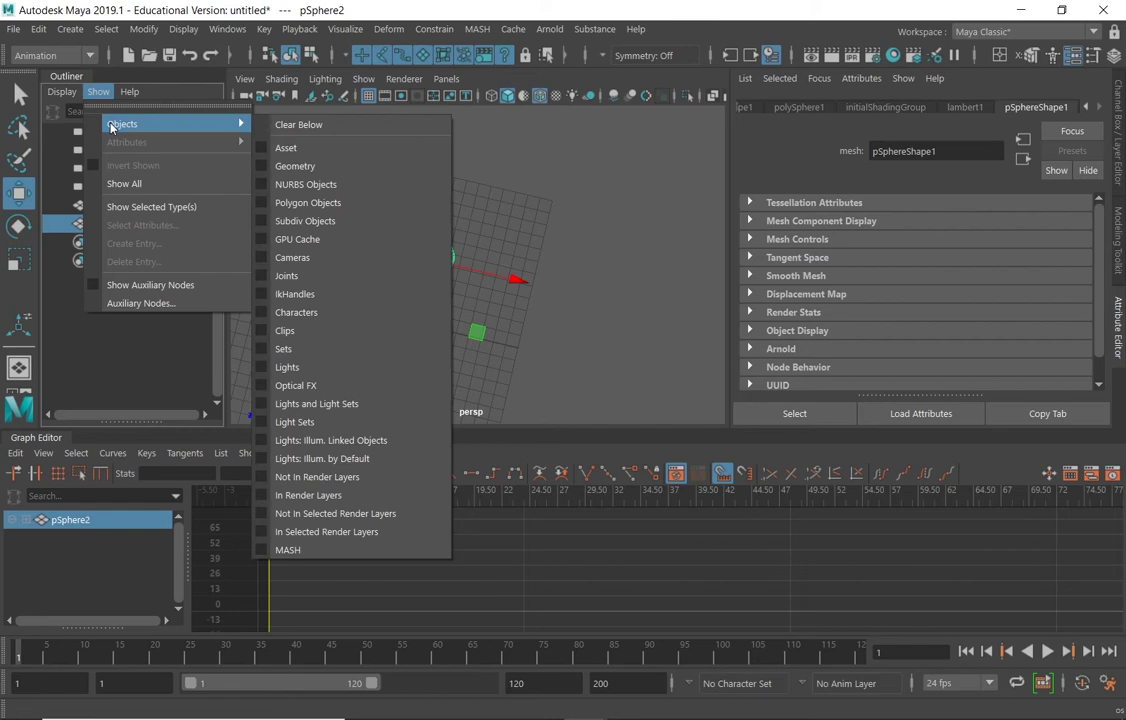
{"action": "mouse_move", "coordinate": [74, 95]}
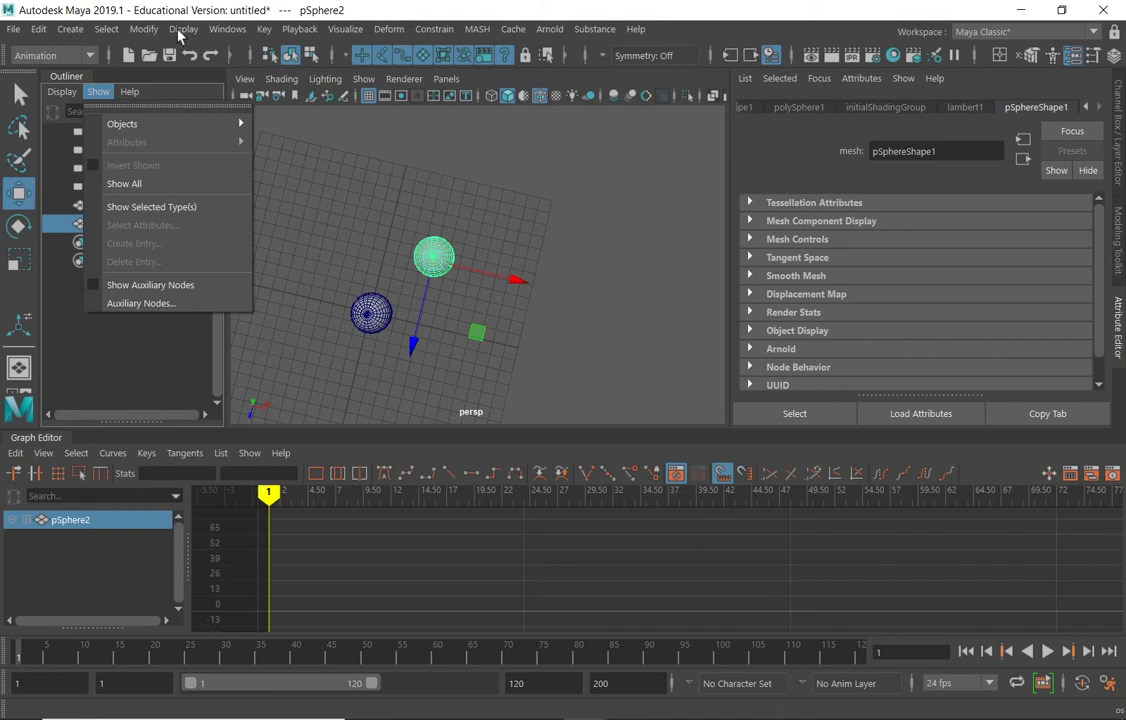
{"action": "left_click", "coordinate": [182, 30]}
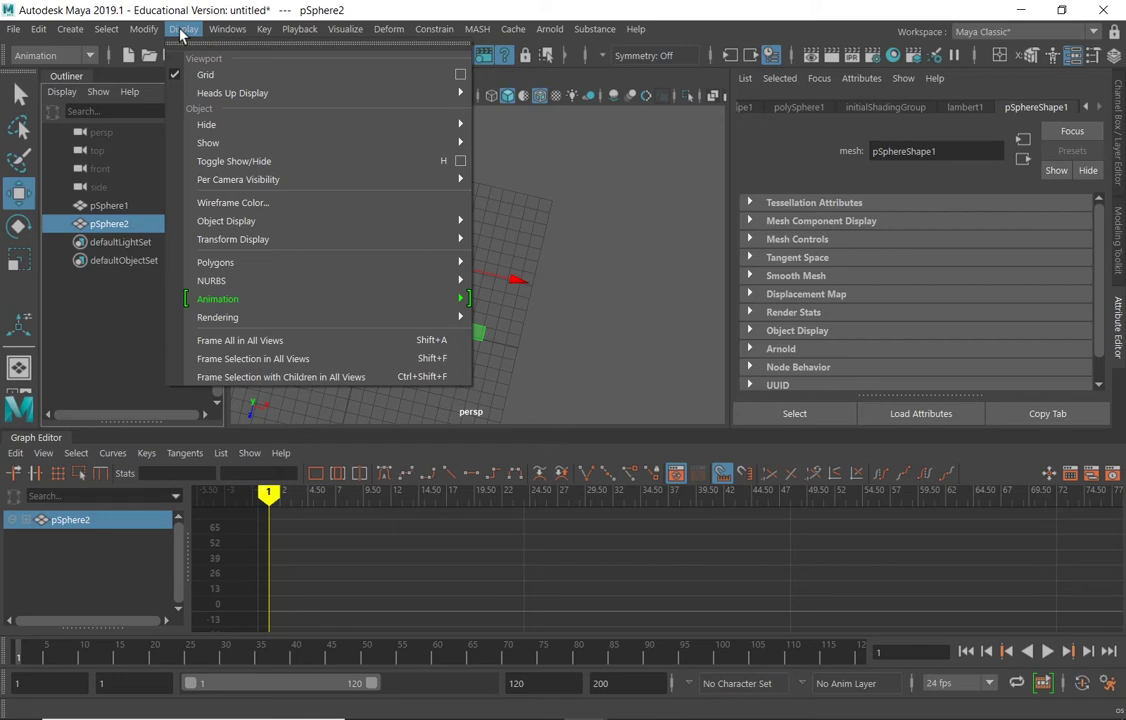
{"action": "mouse_move", "coordinate": [265, 148]}
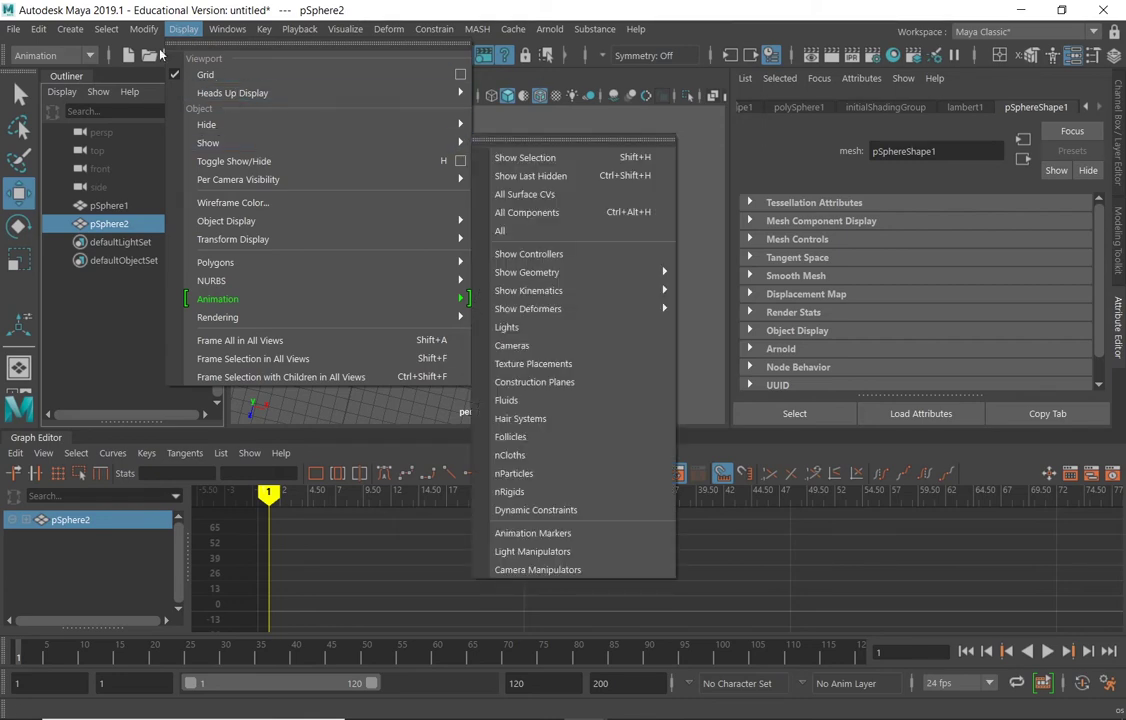
{"action": "mouse_move", "coordinate": [140, 28]}
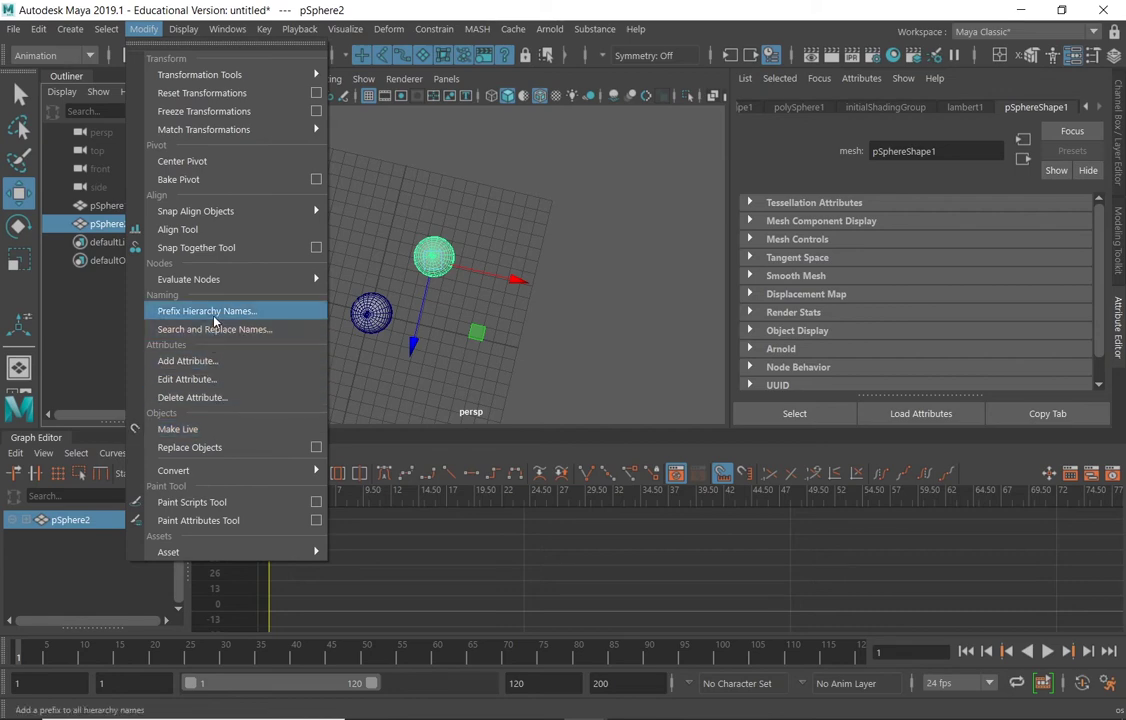
{"action": "mouse_move", "coordinate": [212, 288]}
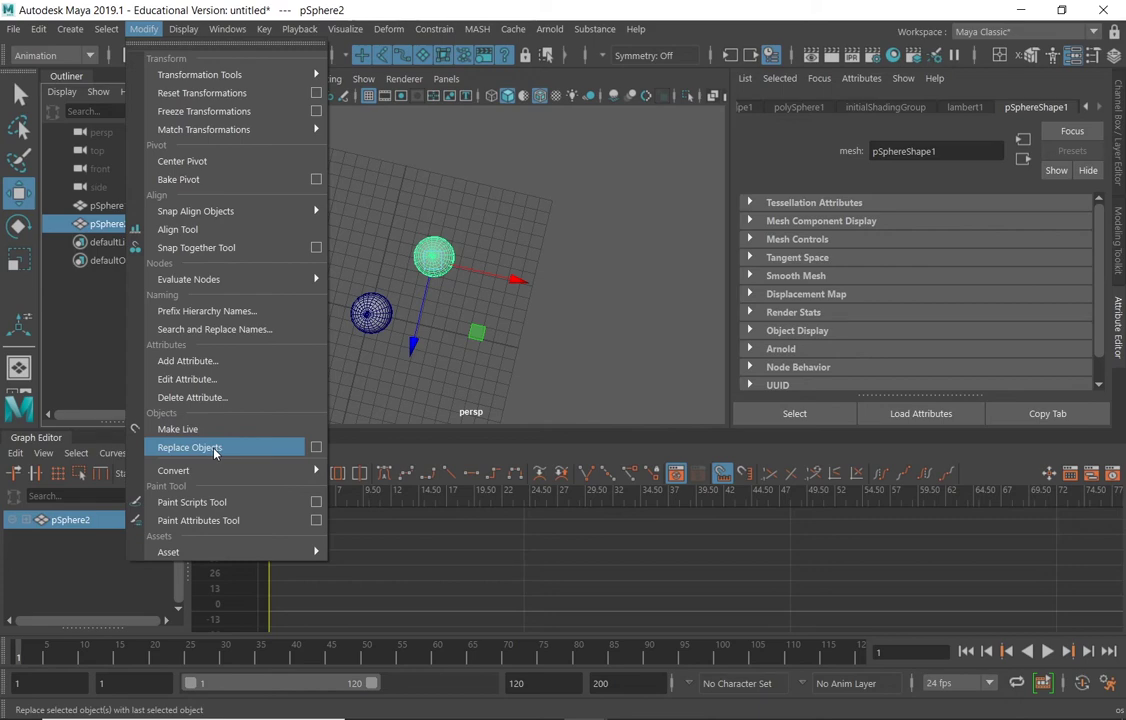
{"action": "left_click", "coordinate": [88, 284]}
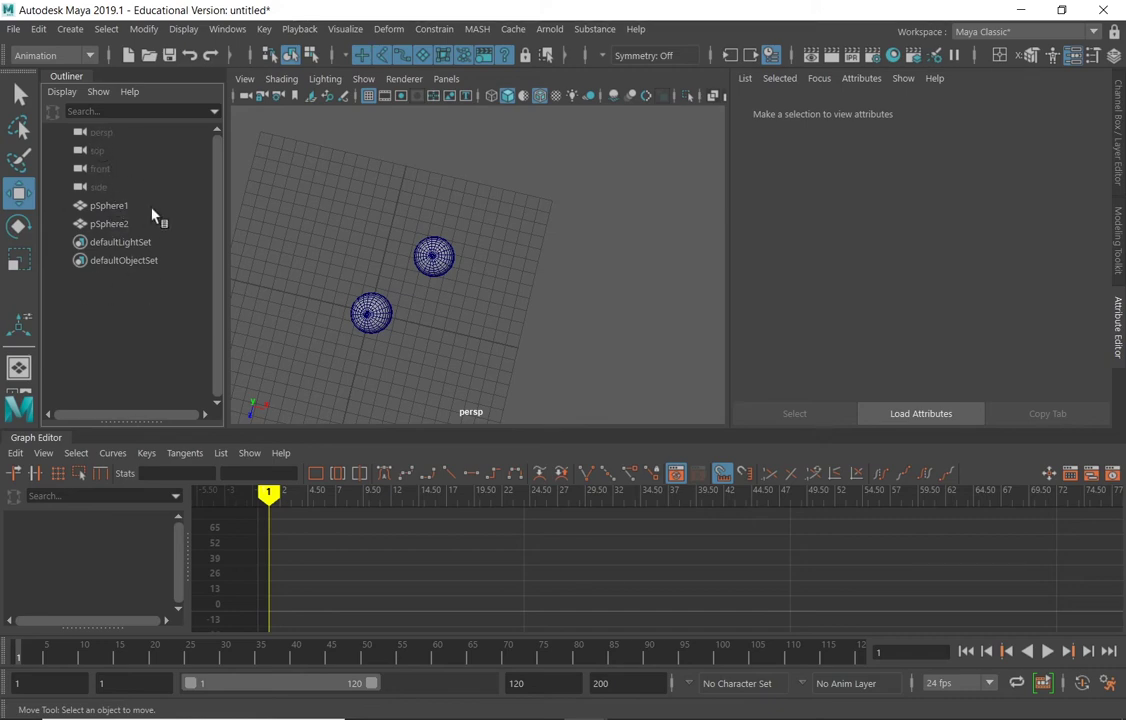
{"action": "left_click", "coordinate": [231, 173]}
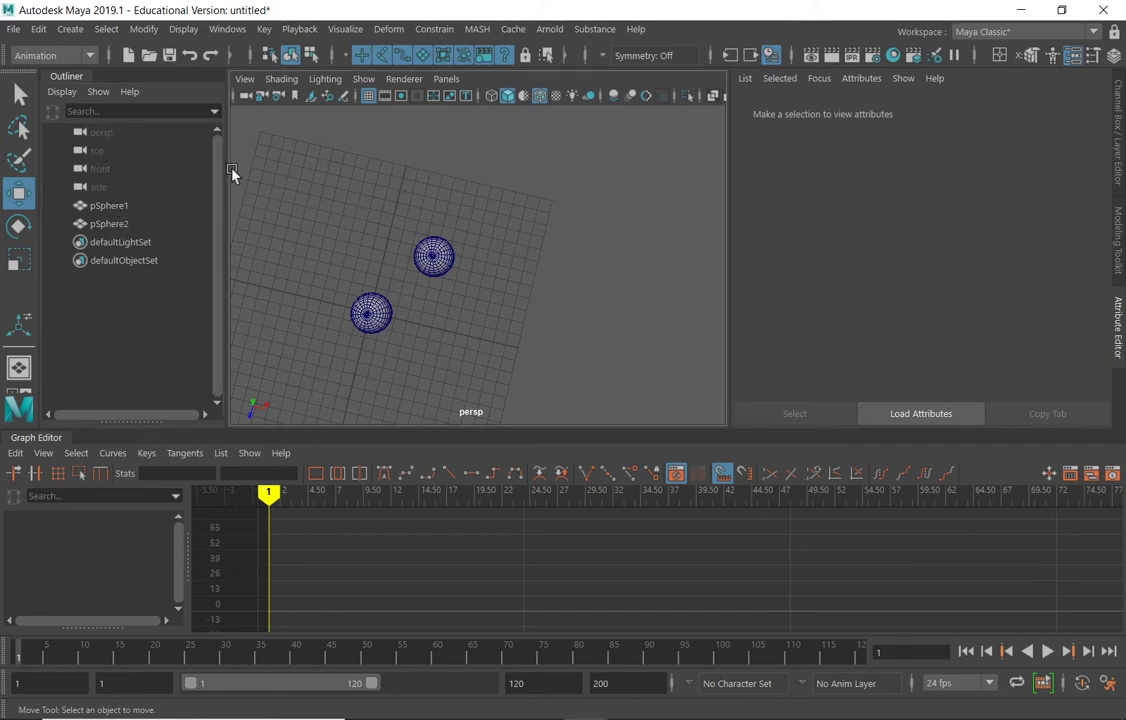
Step: Widen the Outliner and look through its display and show options for a way to reveal instances
{"action": "left_click_drag", "start_coordinate": [228, 187], "coordinate": [272, 188]}
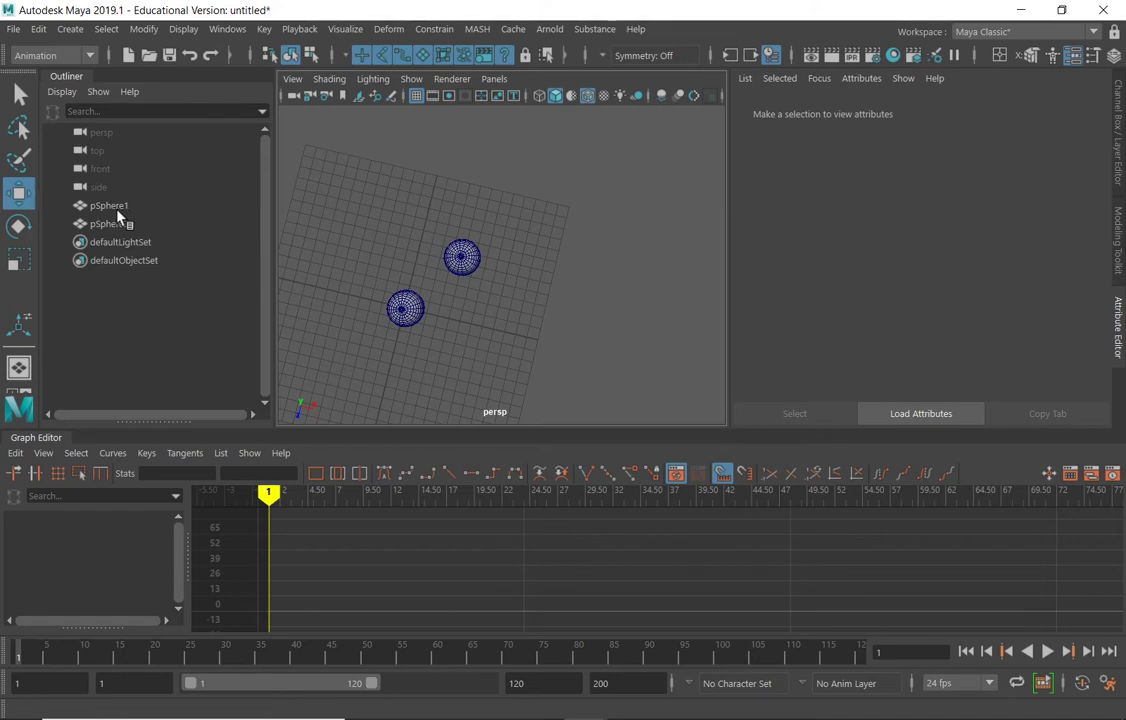
{"action": "left_click", "coordinate": [61, 91]}
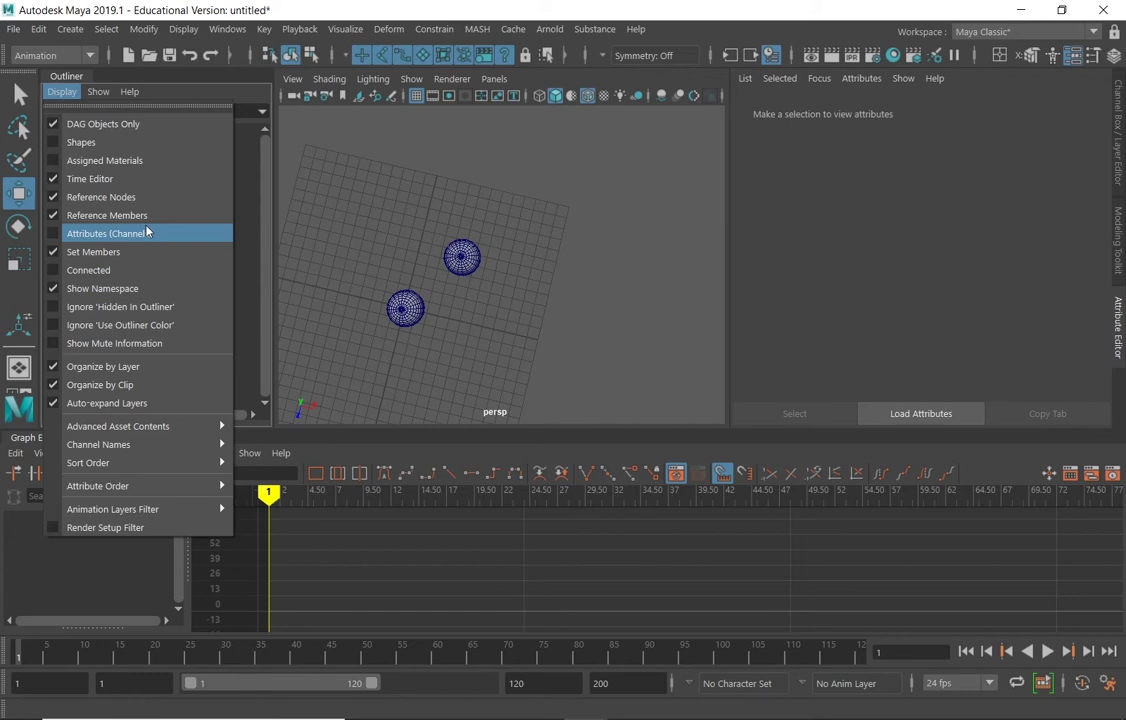
{"action": "mouse_move", "coordinate": [100, 94]}
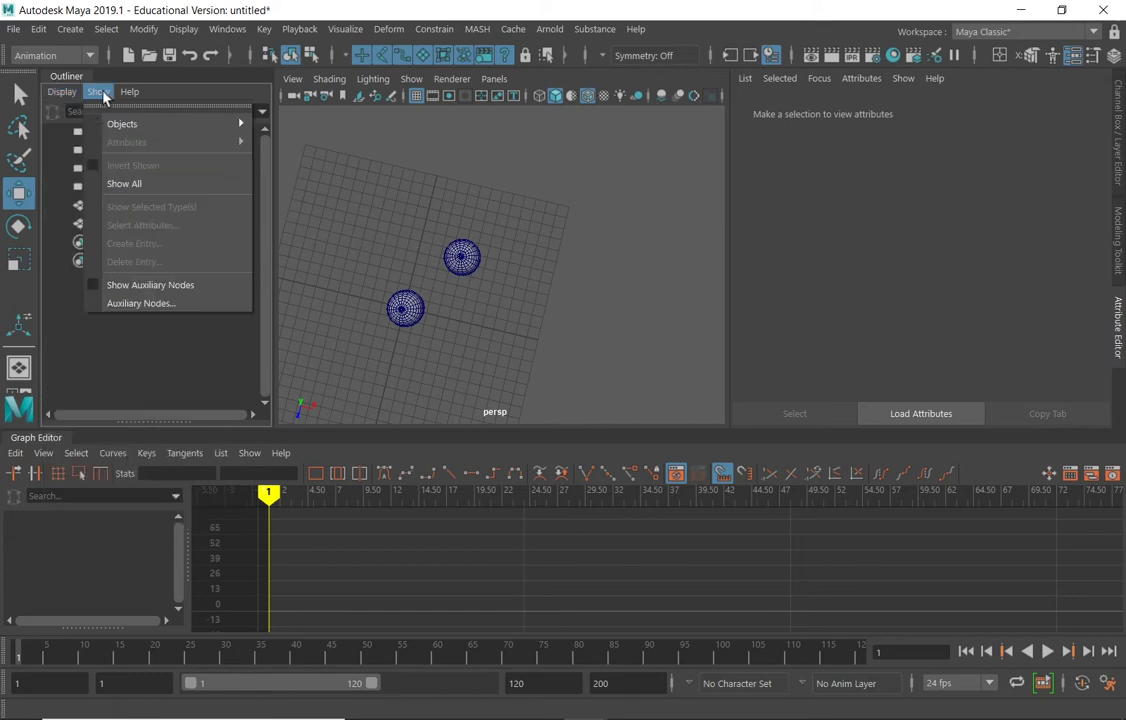
{"action": "mouse_move", "coordinate": [211, 130]}
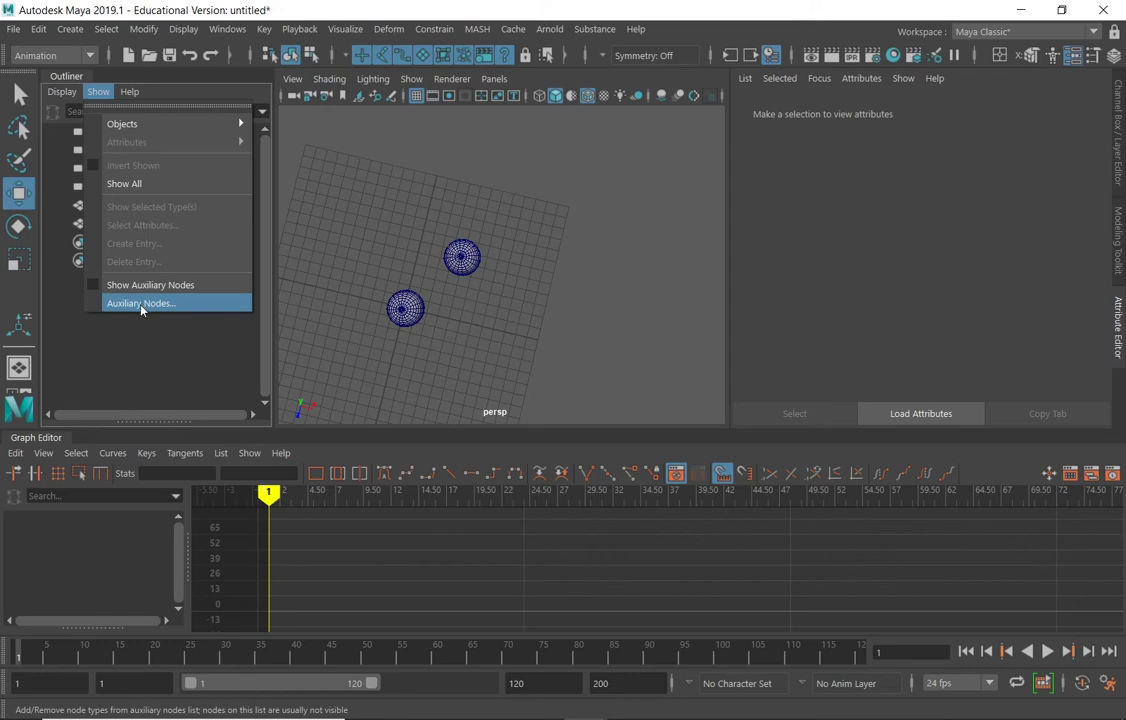
{"action": "mouse_move", "coordinate": [60, 93]}
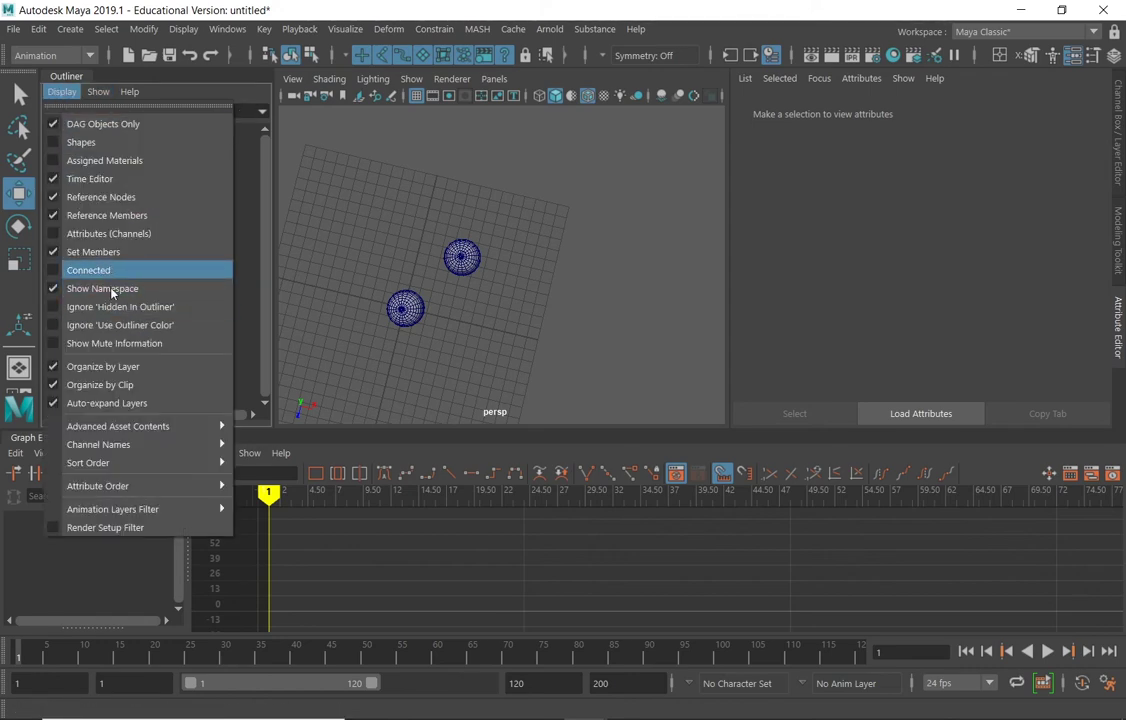
{"action": "mouse_move", "coordinate": [122, 488]}
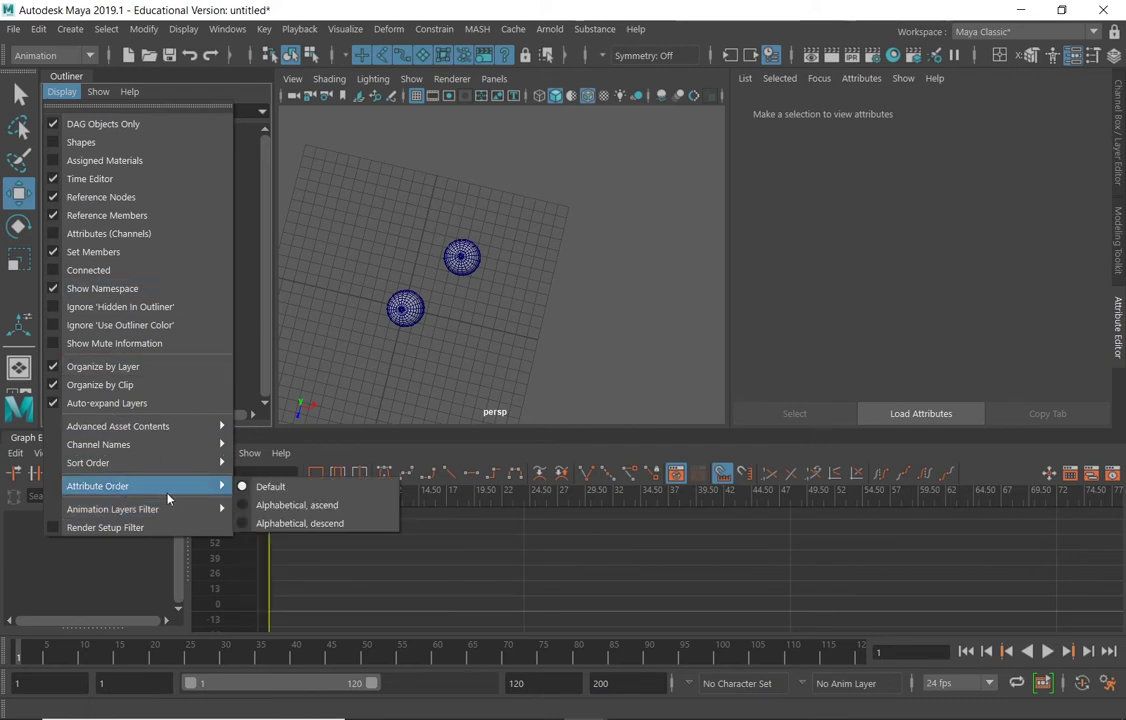
{"action": "left_click", "coordinate": [277, 10]}
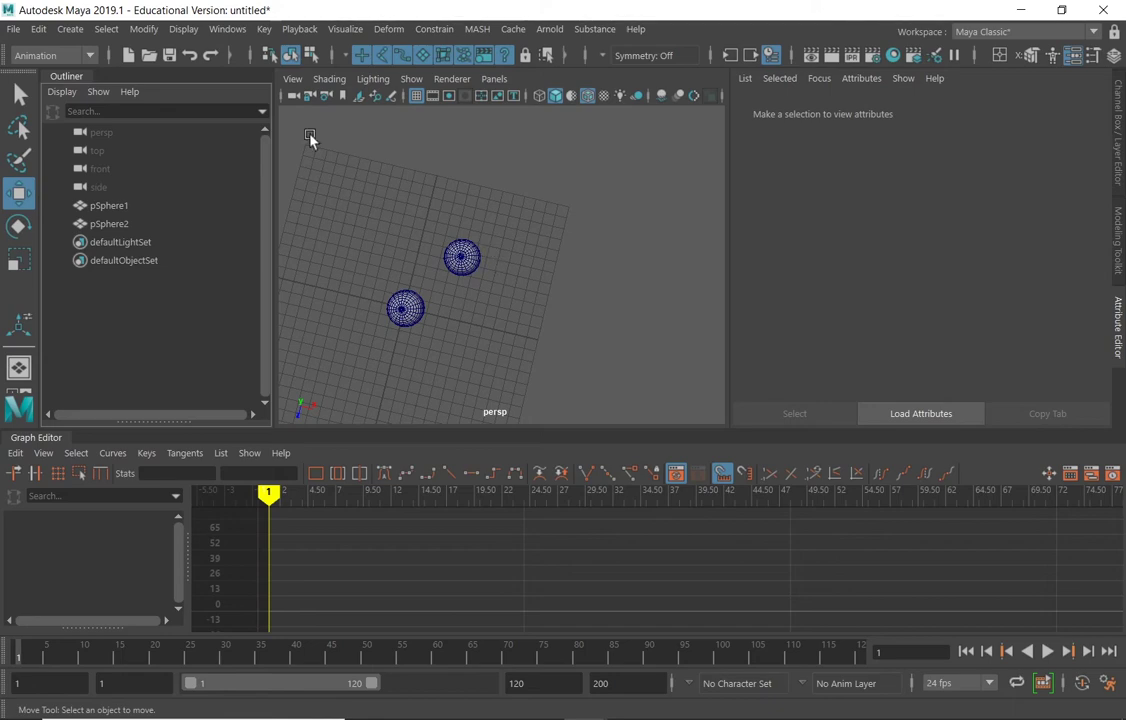
Step: Select the instanced sphere and review the Duplicate Special options, closing them without duplicating
{"action": "left_click", "coordinate": [40, 28]}
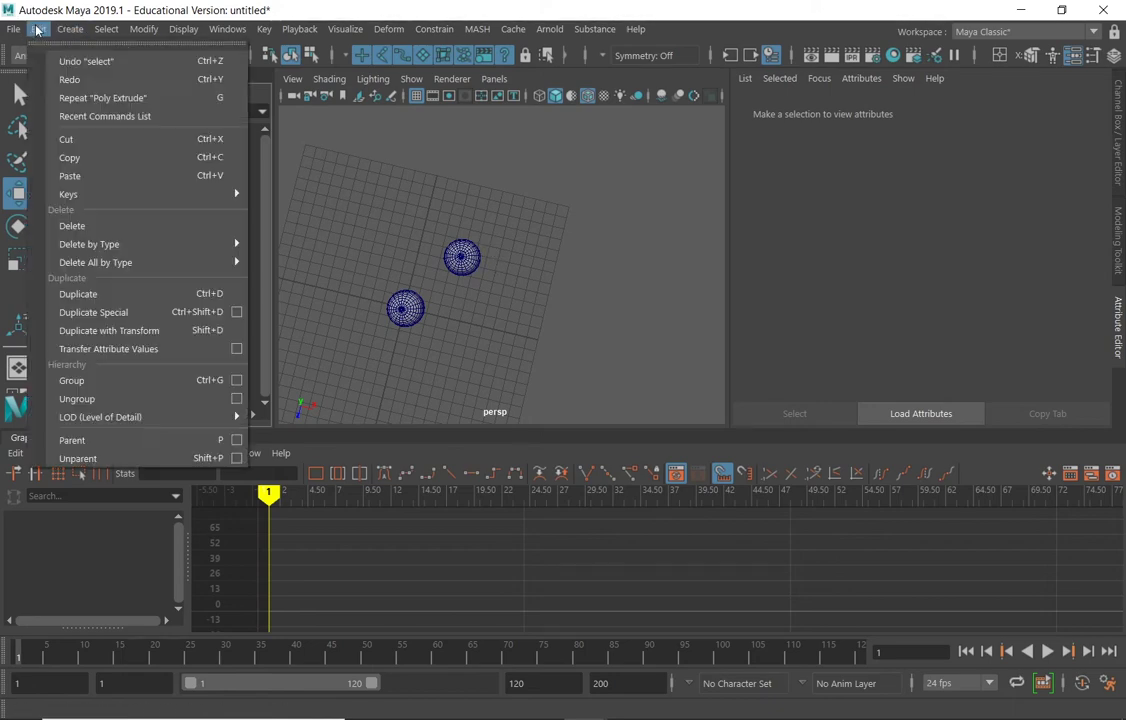
{"action": "left_click", "coordinate": [462, 258]}
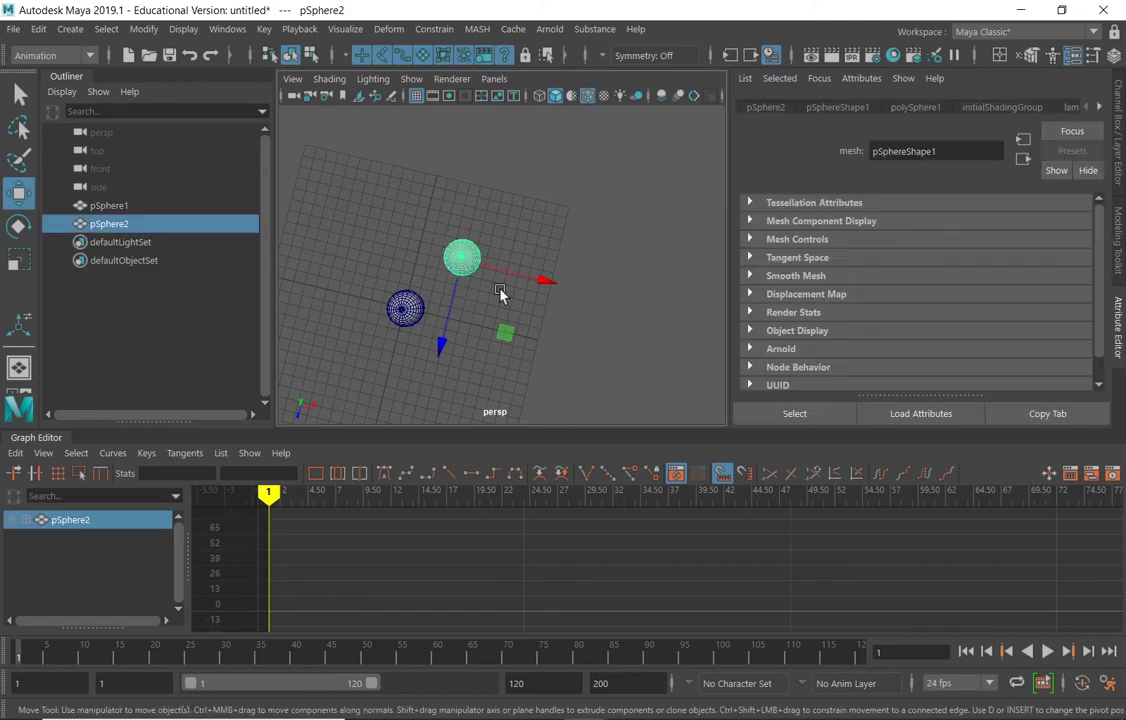
{"action": "left_click", "coordinate": [40, 28]}
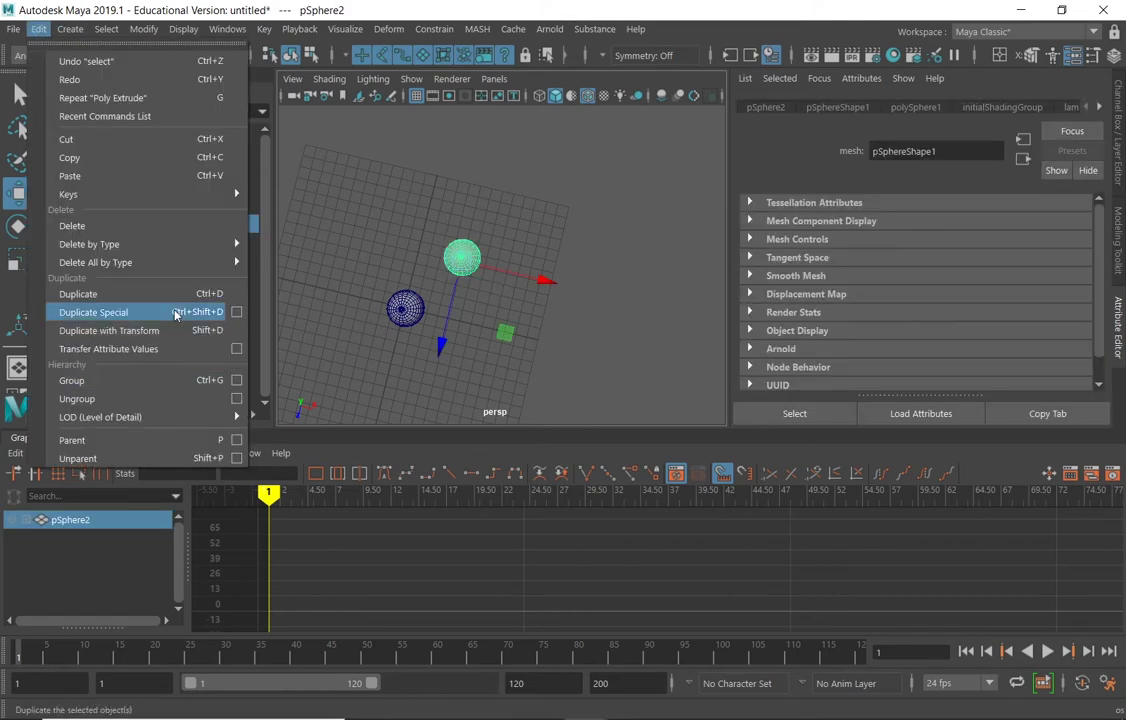
{"action": "left_click", "coordinate": [236, 312]}
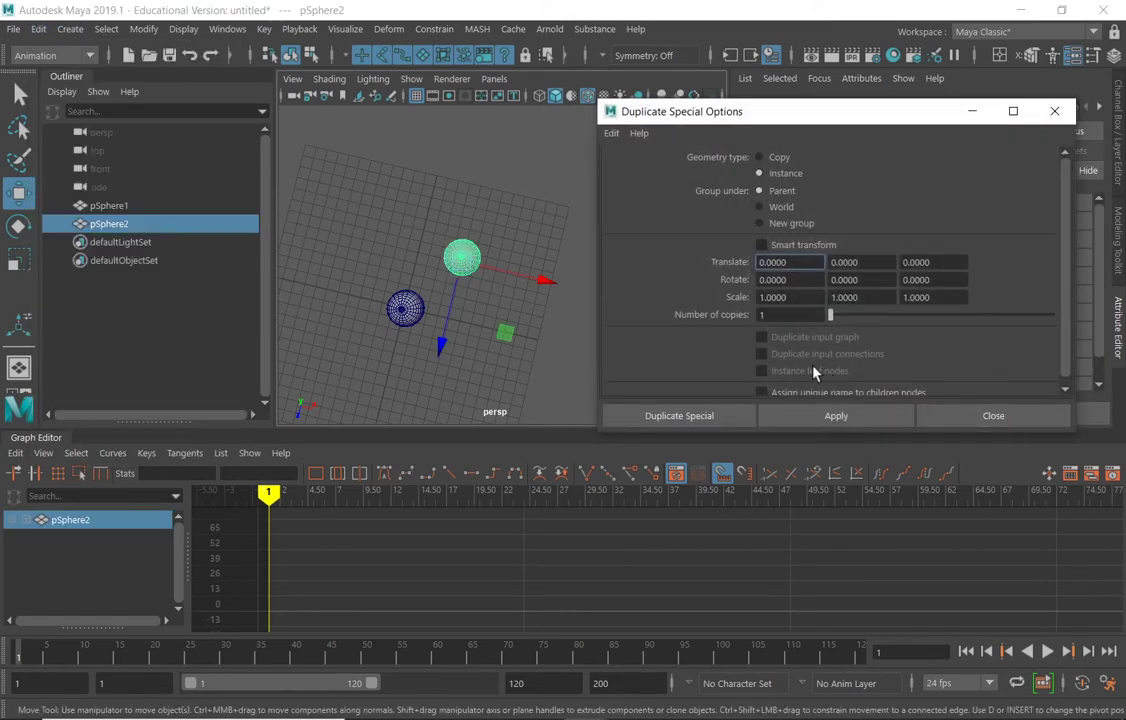
{"action": "left_click_drag", "start_coordinate": [754, 432], "coordinate": [752, 541]}
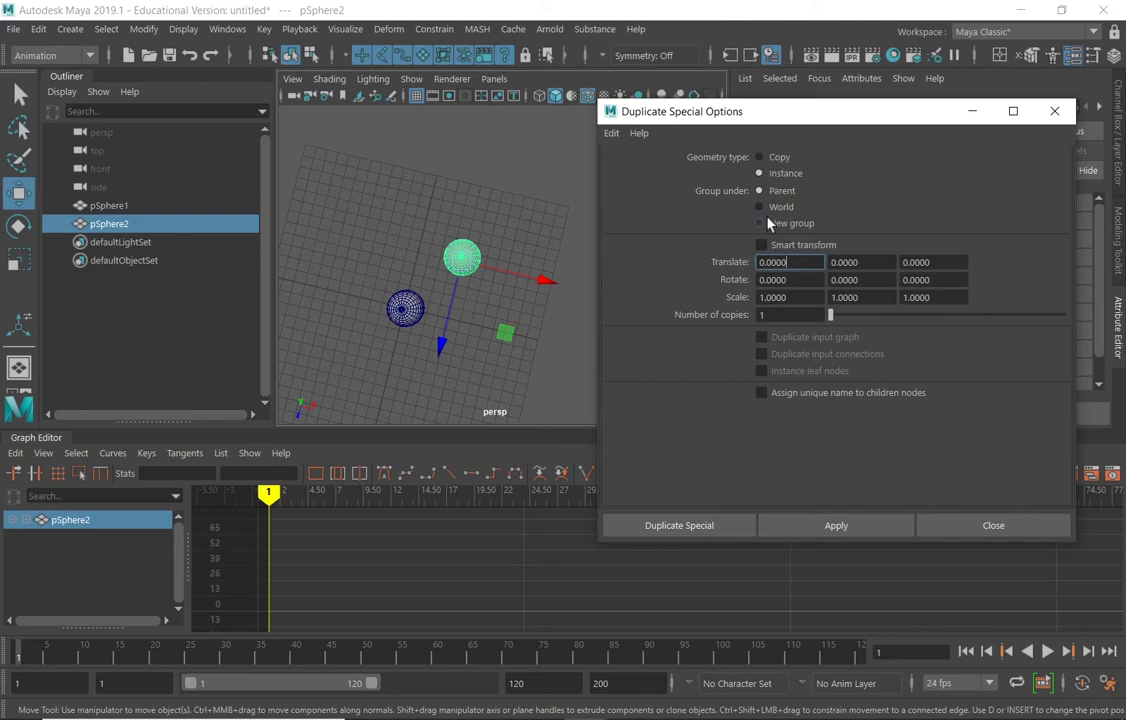
{"action": "left_click", "coordinate": [1053, 113]}
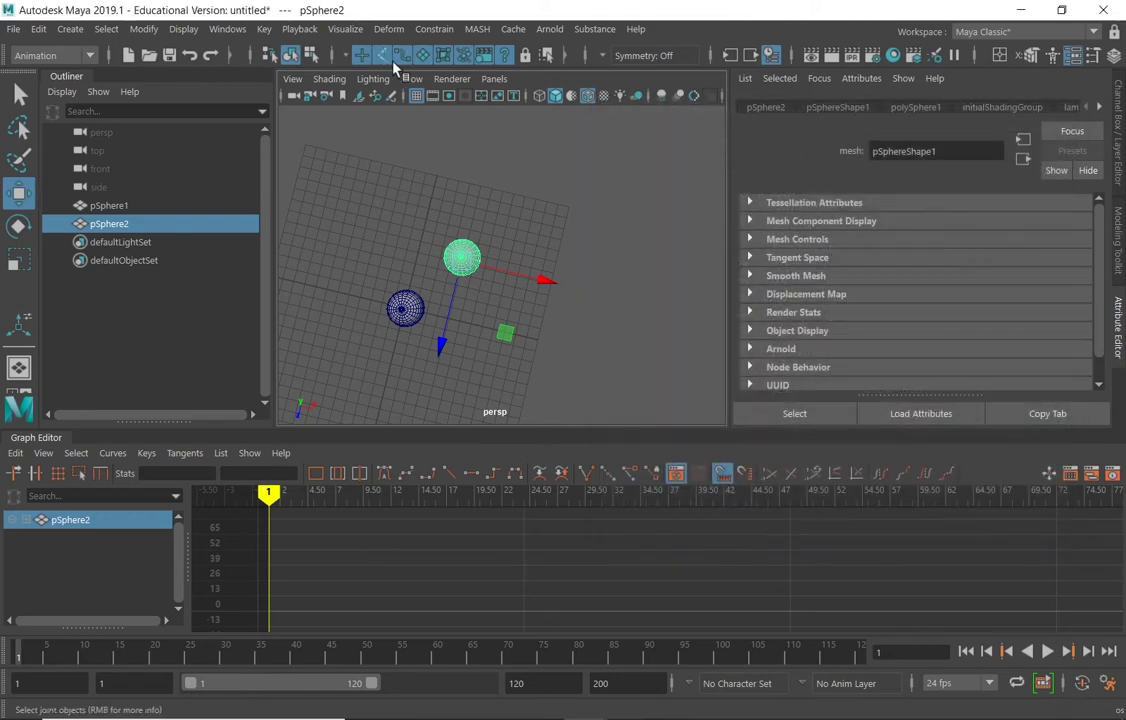
{"action": "left_click", "coordinate": [408, 80]}
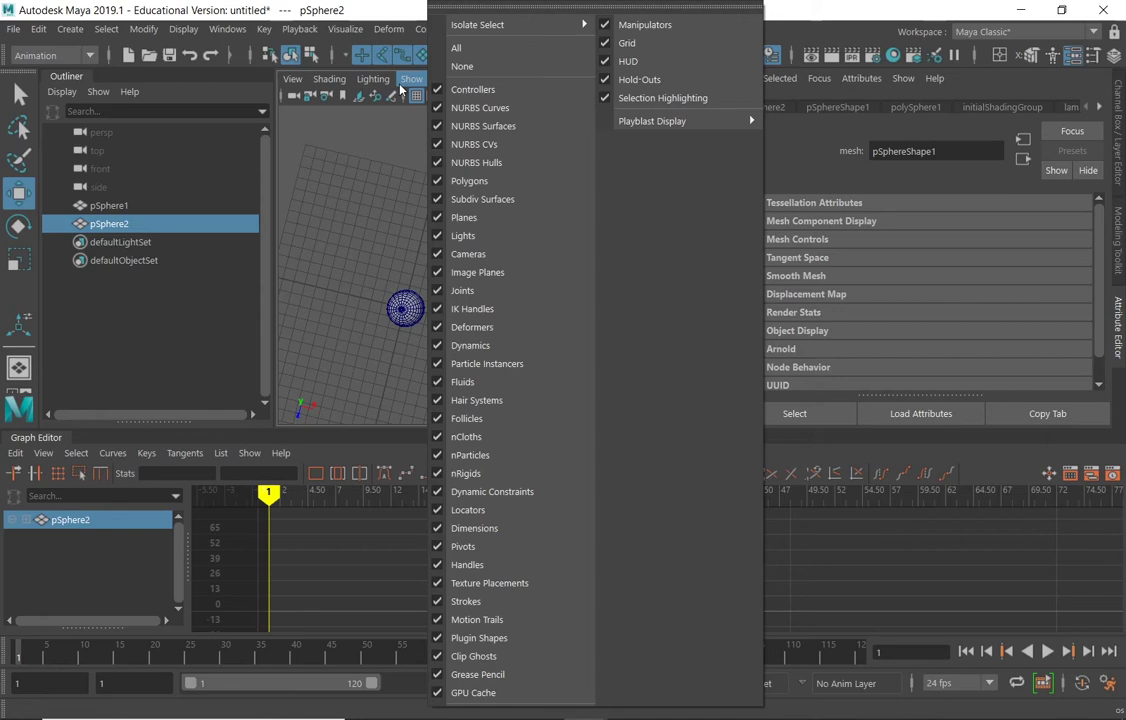
{"action": "left_click", "coordinate": [373, 79]}
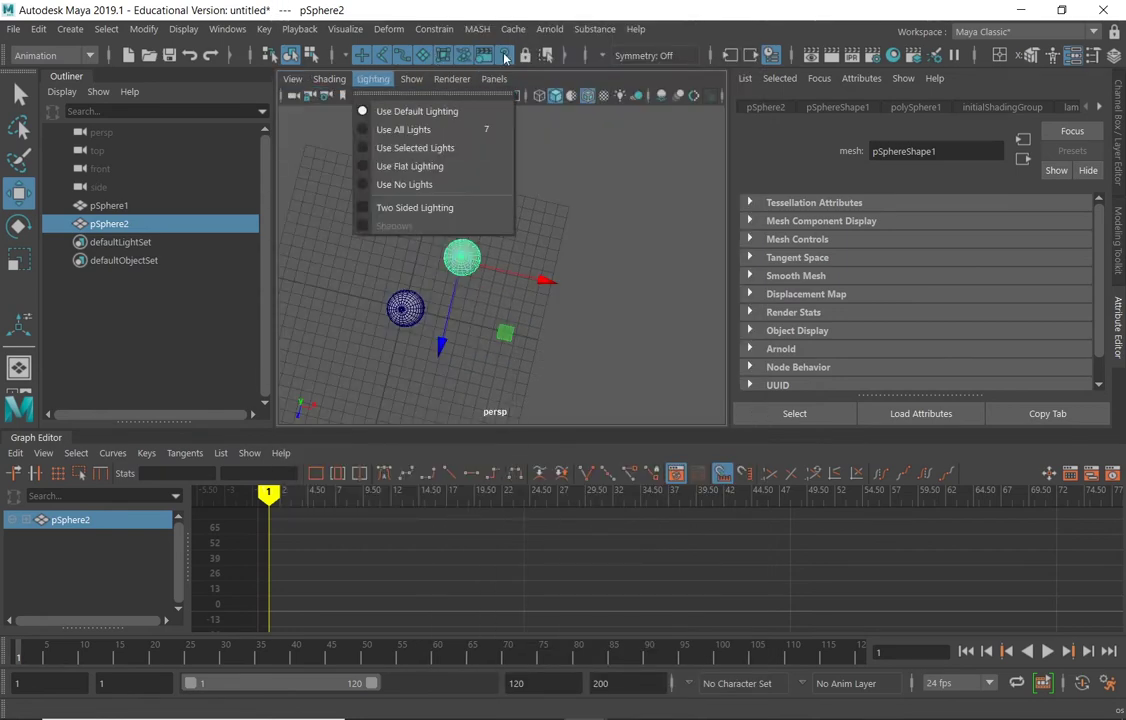
{"action": "left_click", "coordinate": [148, 30]}
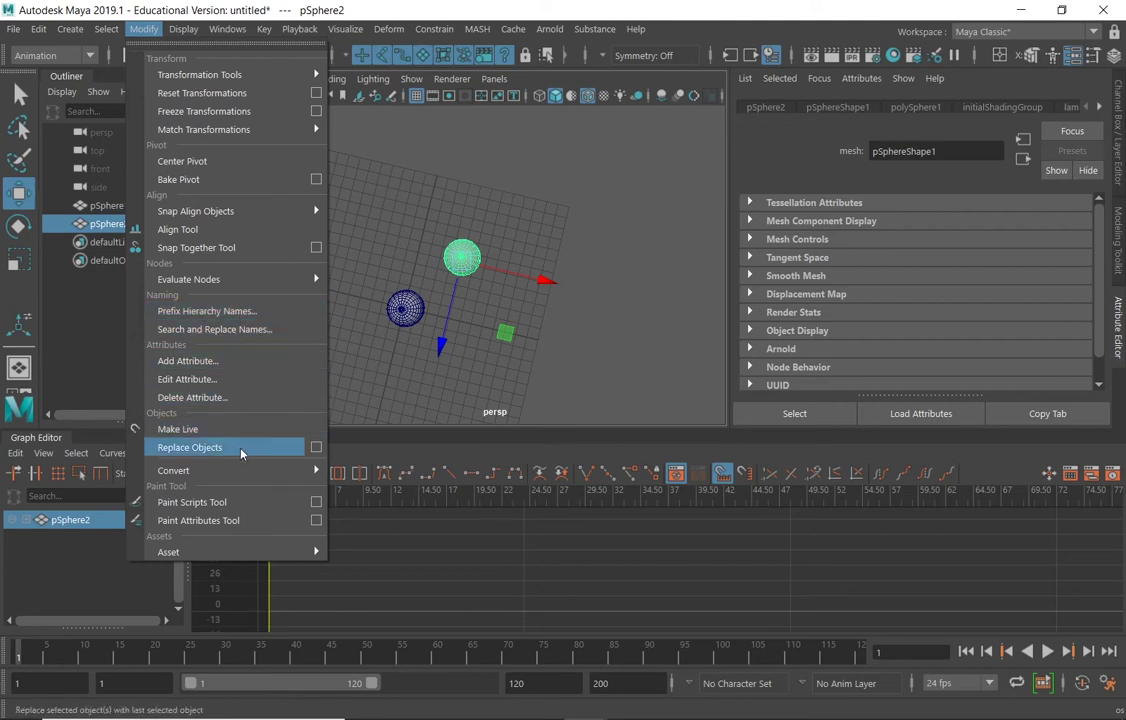
{"action": "mouse_move", "coordinate": [243, 481]}
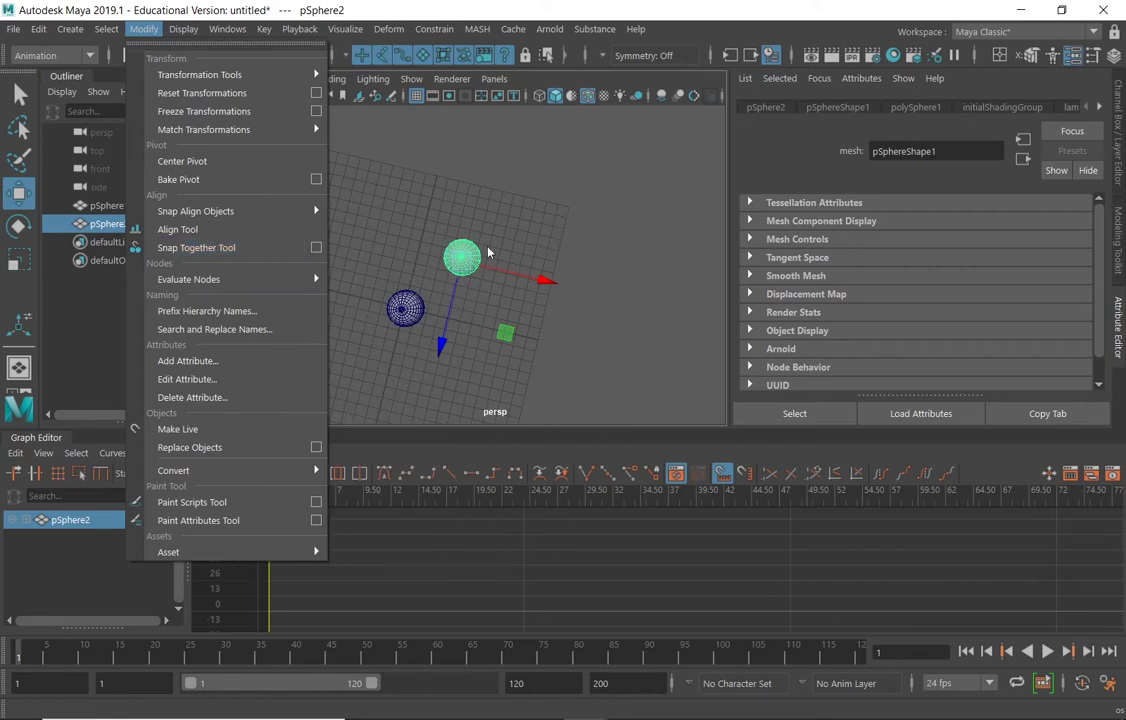
{"action": "left_click", "coordinate": [499, 275]}
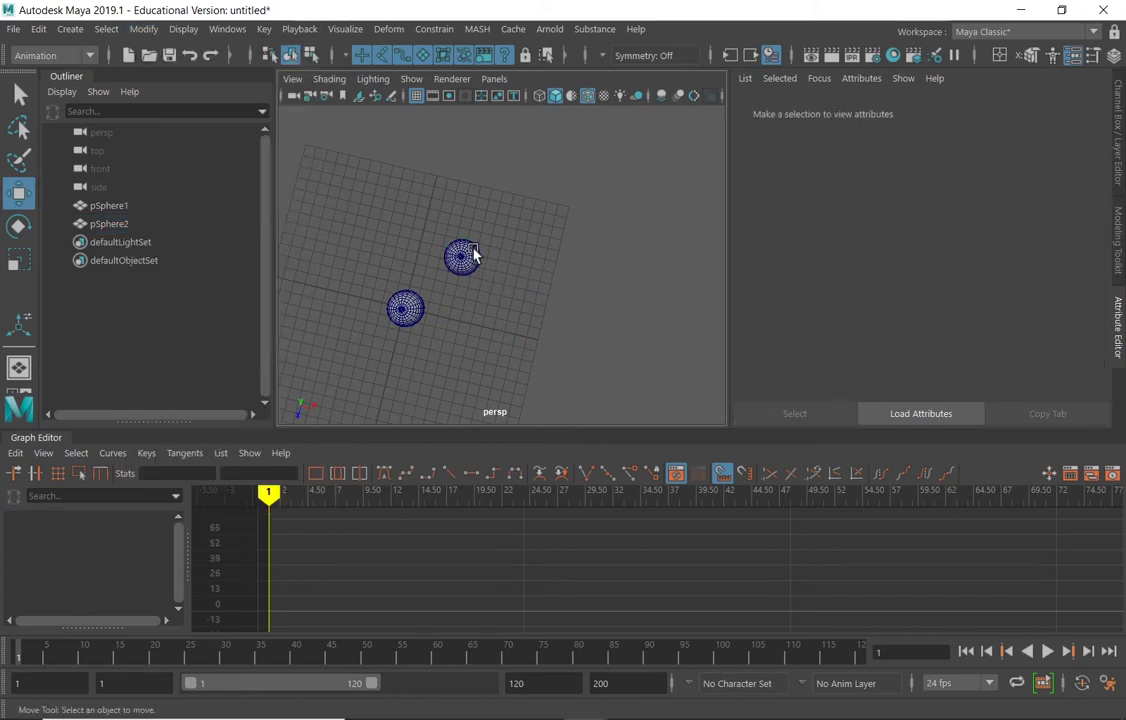
{"action": "left_click", "coordinate": [470, 256]}
Step: Start a CV curve beside the spheres, placing four control points that sweep outward beyond the grid
{"action": "left_click_drag", "start_coordinate": [538, 271], "coordinate": [499, 292], "text": "alt"}
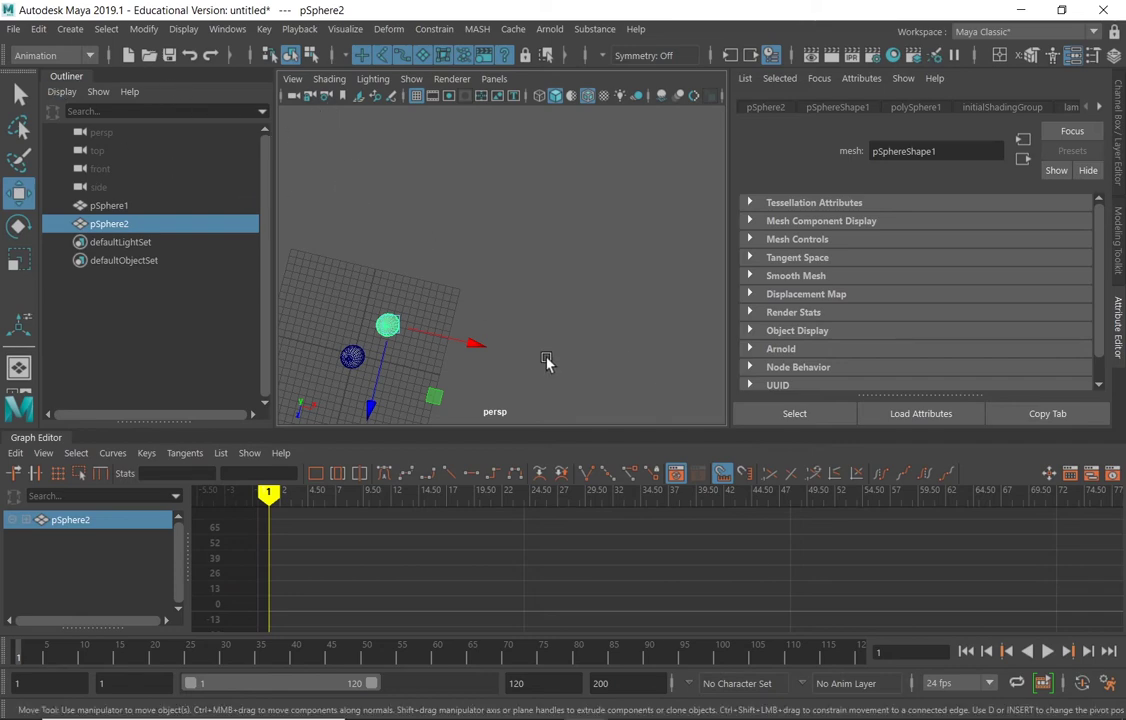
{"action": "left_click_drag", "start_coordinate": [474, 337], "coordinate": [483, 312], "text": "alt"}
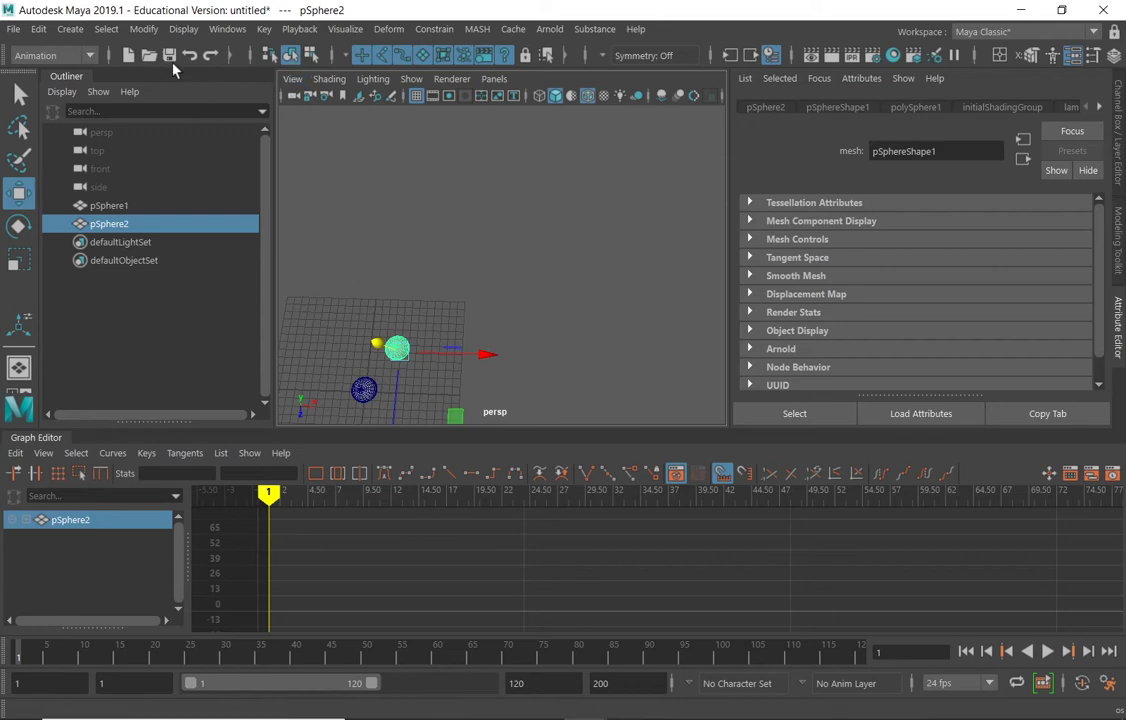
{"action": "left_click", "coordinate": [70, 29]}
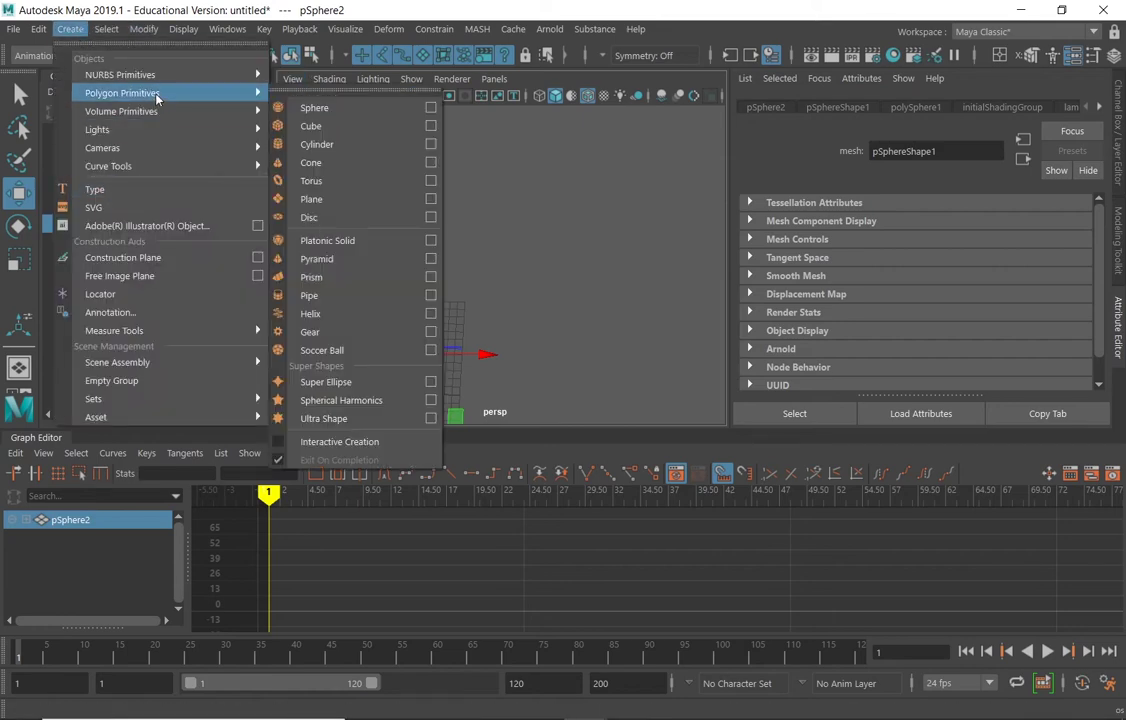
{"action": "mouse_move", "coordinate": [146, 167]}
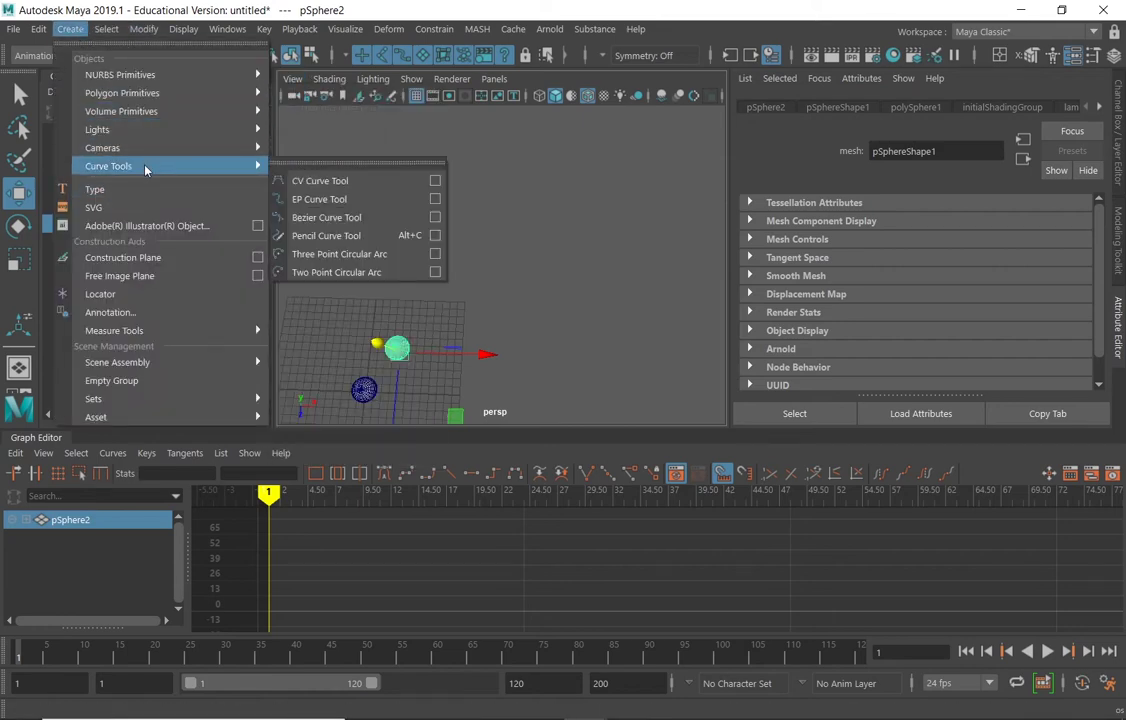
{"action": "left_click", "coordinate": [349, 182]}
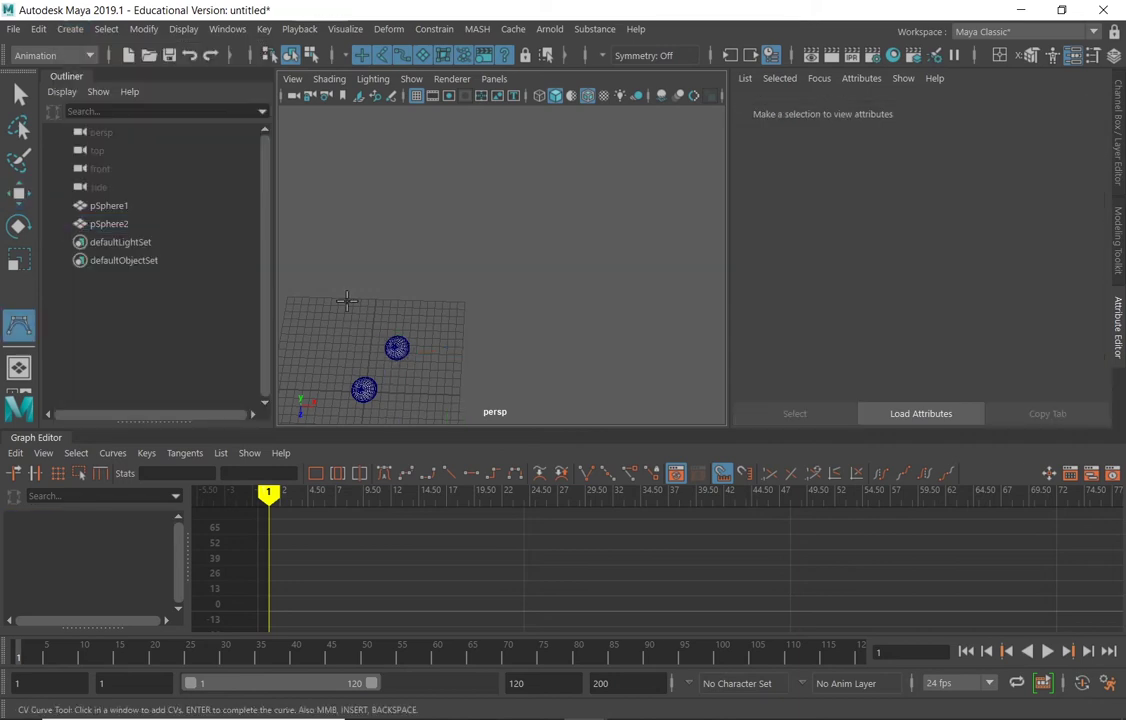
{"action": "left_click", "coordinate": [390, 378]}
{"action": "left_click", "coordinate": [428, 321]}
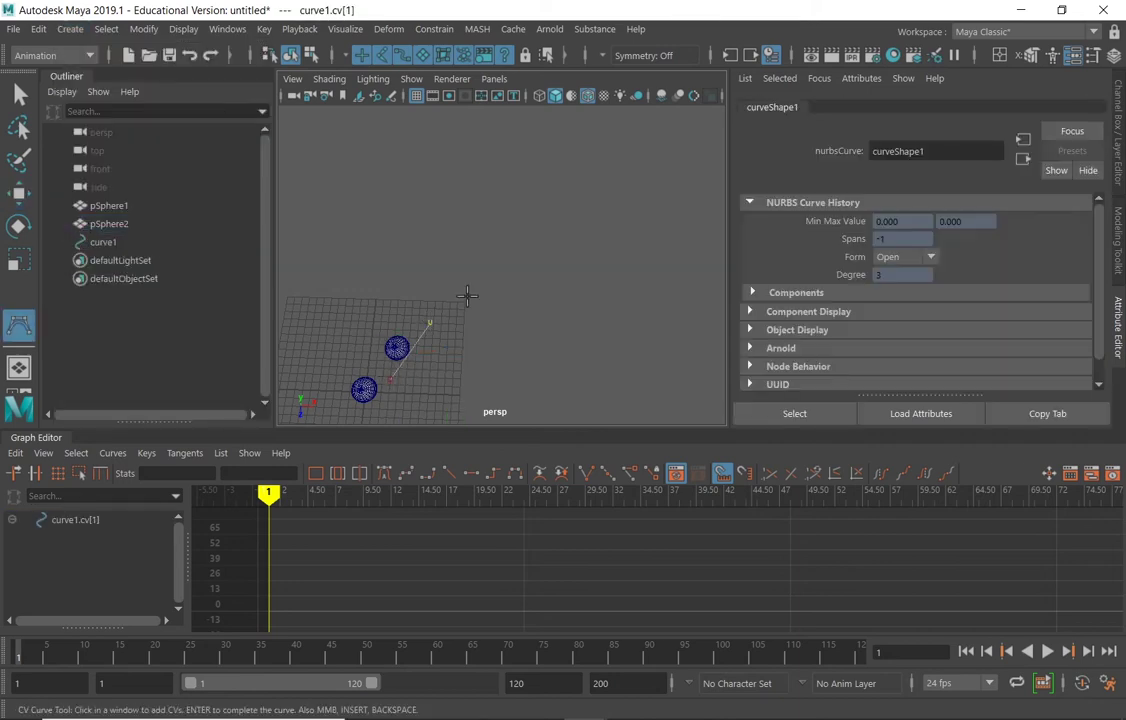
{"action": "left_click", "coordinate": [537, 272]}
{"action": "left_click", "coordinate": [650, 287]}
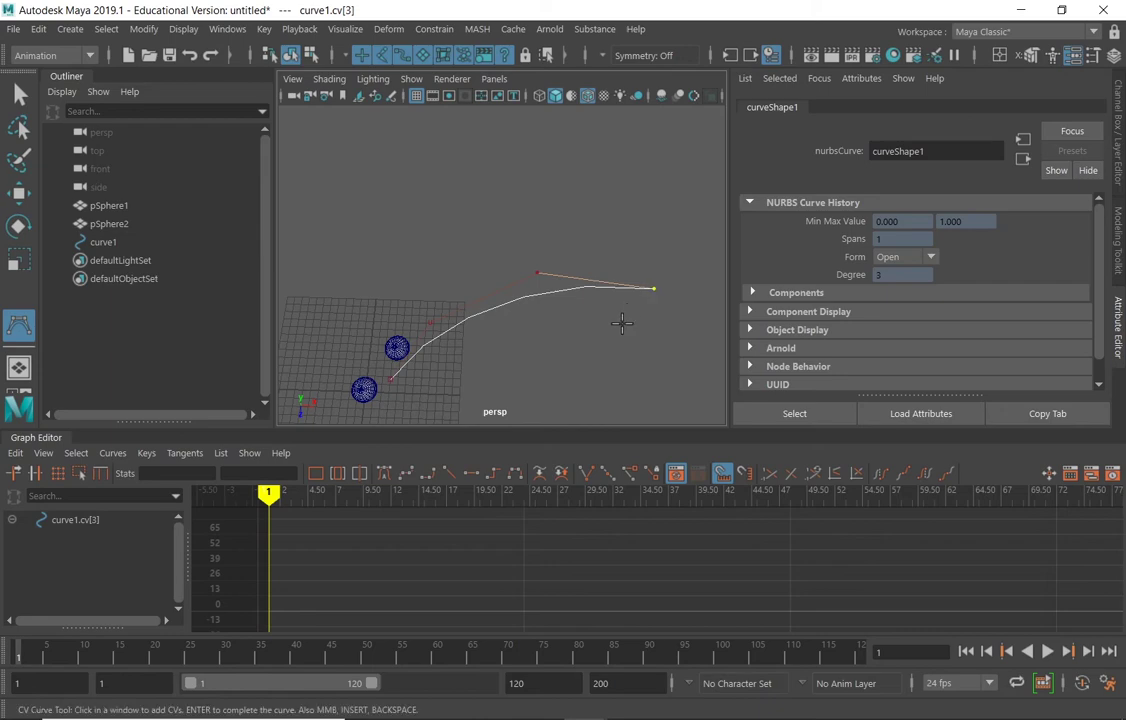
Step: Extend the curve with five more control points that loop back to the grid's front edge, and complete it as an open curve
{"action": "middle_click_drag", "start_coordinate": [586, 342], "coordinate": [488, 181], "text": "alt"}
{"action": "right_click_drag", "start_coordinate": [488, 181], "coordinate": [400, 240], "text": "alt"}
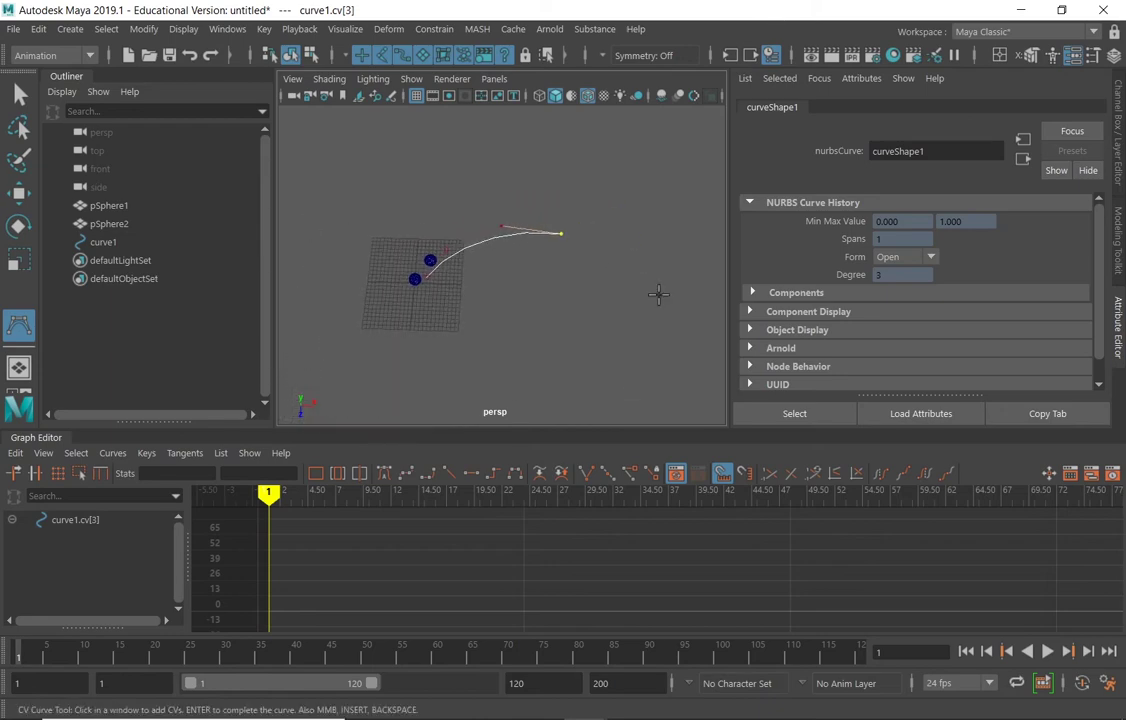
{"action": "left_click", "coordinate": [660, 209]}
{"action": "left_click", "coordinate": [689, 298]}
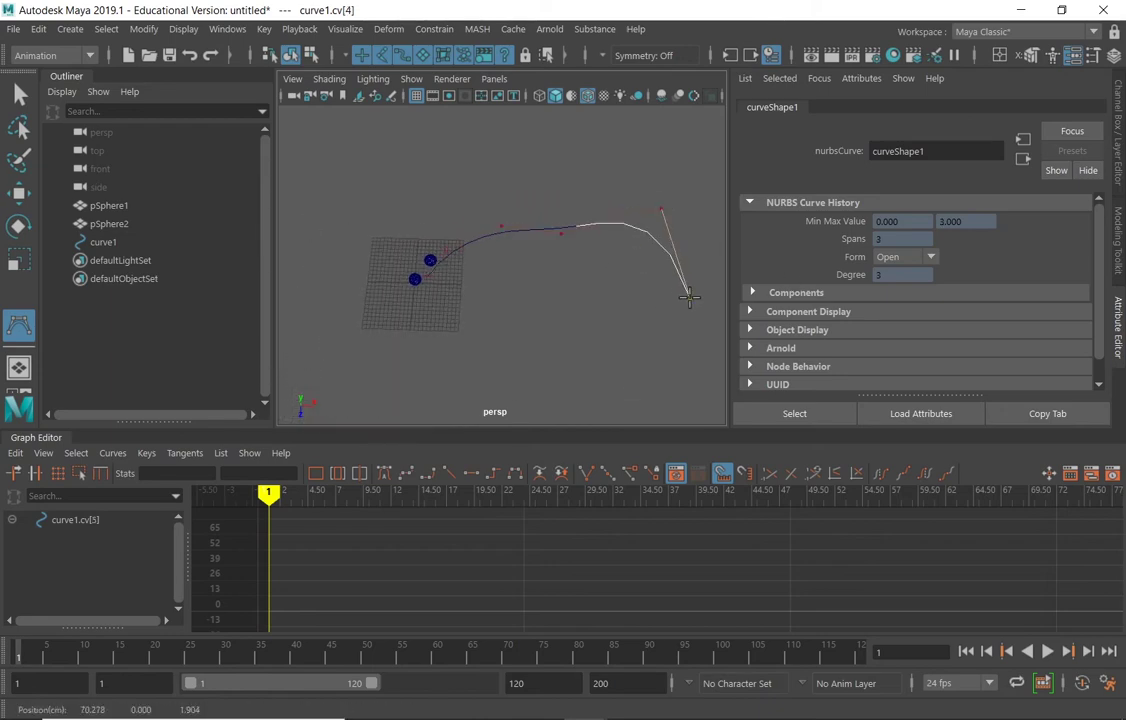
{"action": "left_click", "coordinate": [637, 377]}
{"action": "left_click", "coordinate": [498, 362]}
{"action": "left_click", "coordinate": [432, 343]}
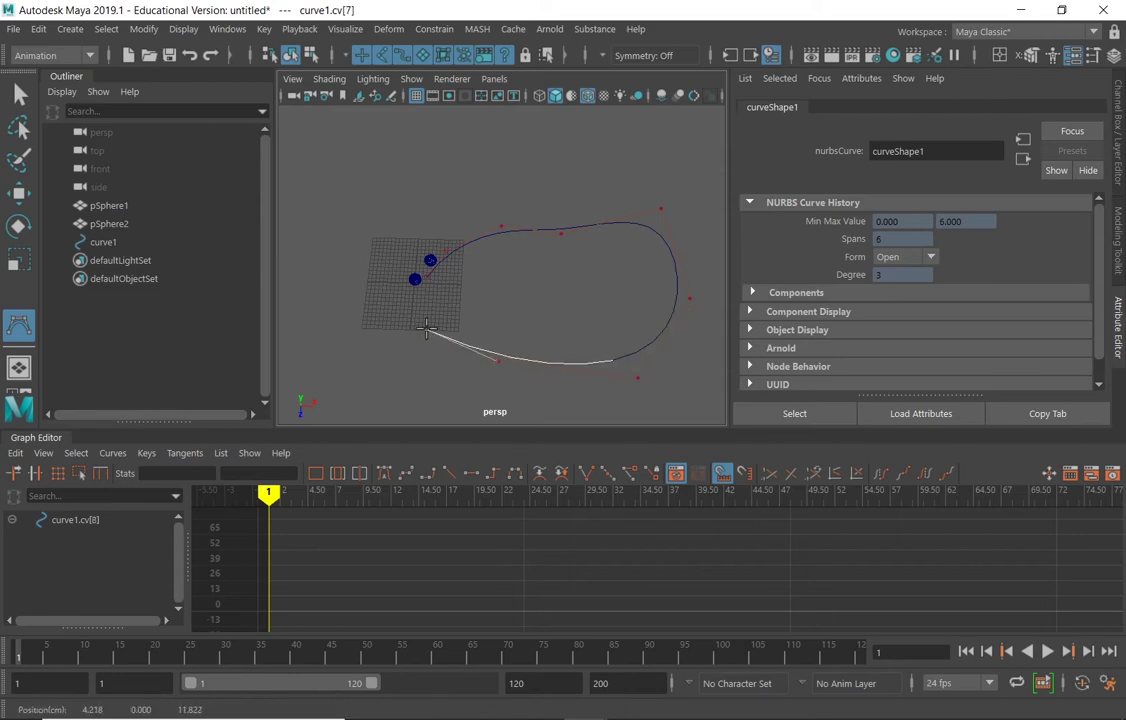
{"action": "left_click_drag", "start_coordinate": [523, 297], "coordinate": [465, 250], "text": "alt"}
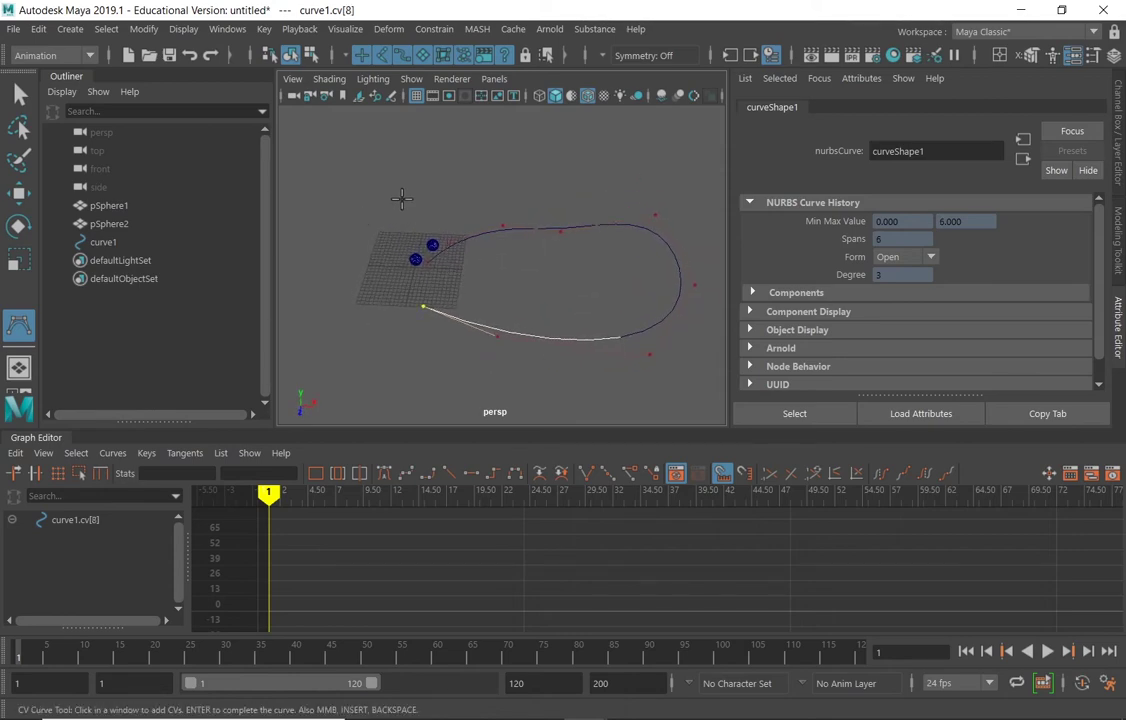
{"action": "key", "text": "Return"}
{"action": "key", "text": "w"}
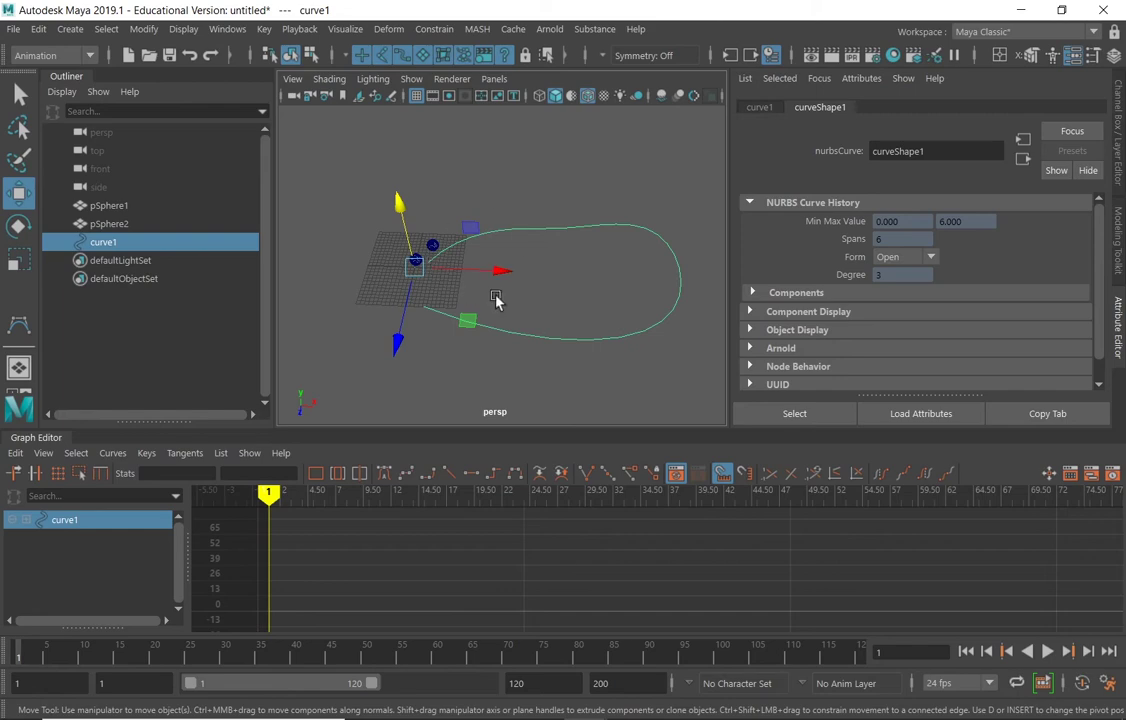
Step: Select the original sphere together with the curve, create an animation snapshot from them, and enlarge the viewport
{"action": "left_click", "coordinate": [418, 258]}
{"action": "left_click", "coordinate": [416, 259]}
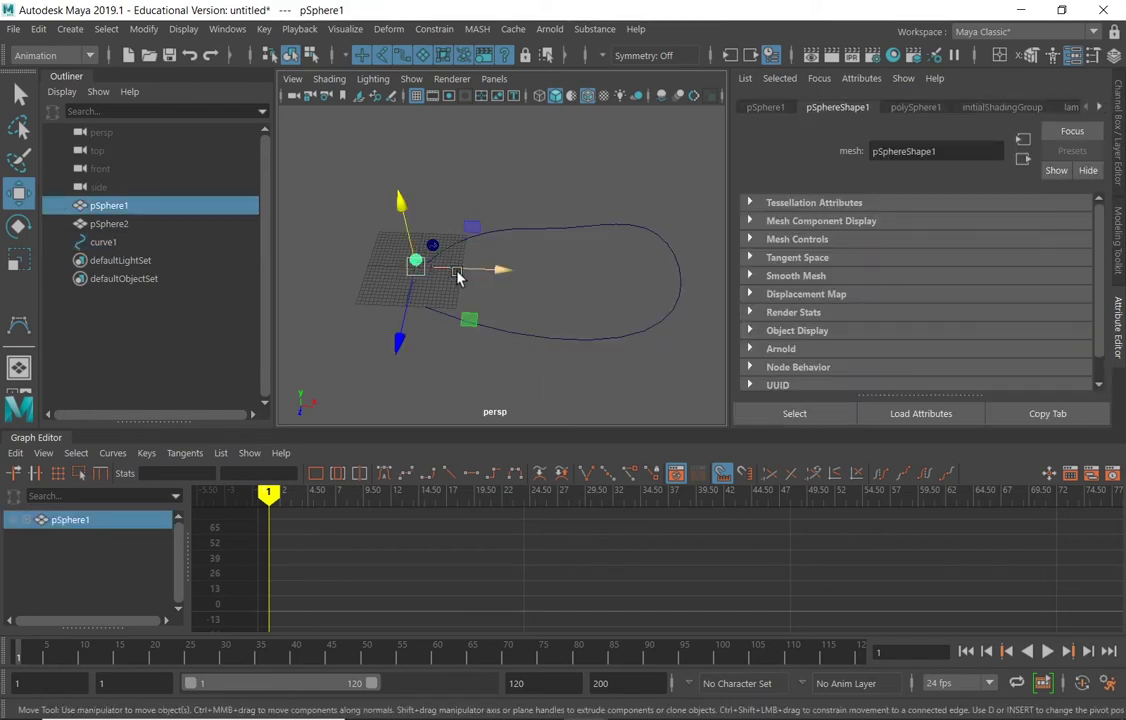
{"action": "left_click", "coordinate": [520, 227], "text": "shift"}
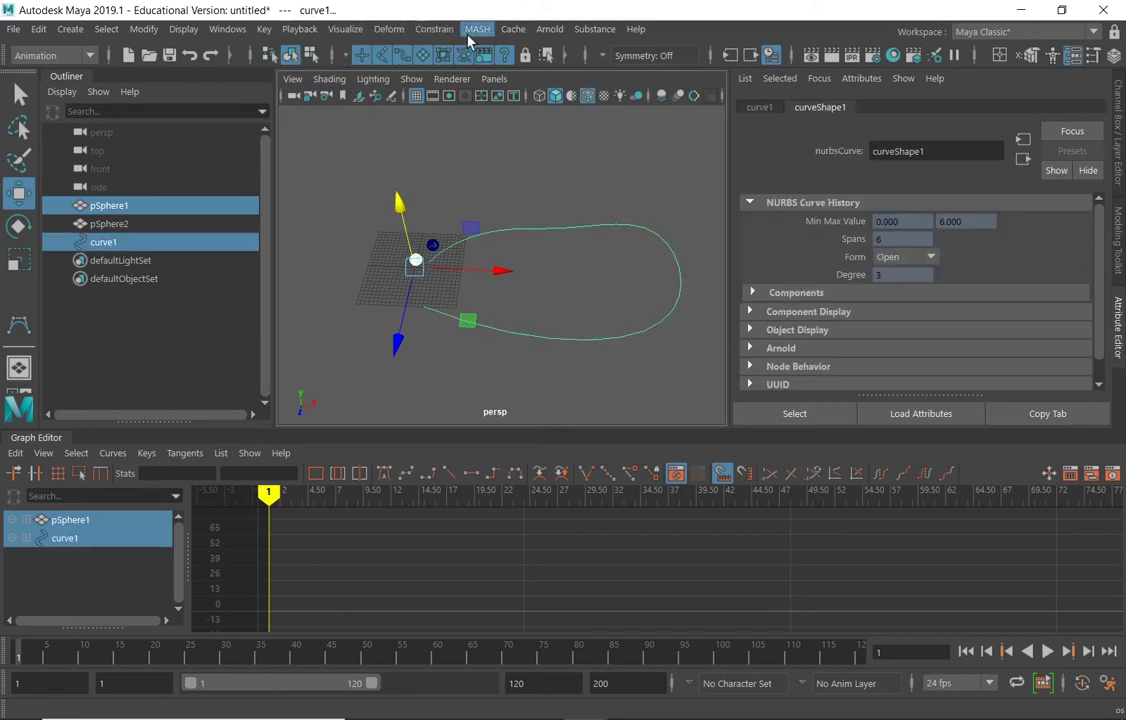
{"action": "left_click", "coordinate": [345, 29]}
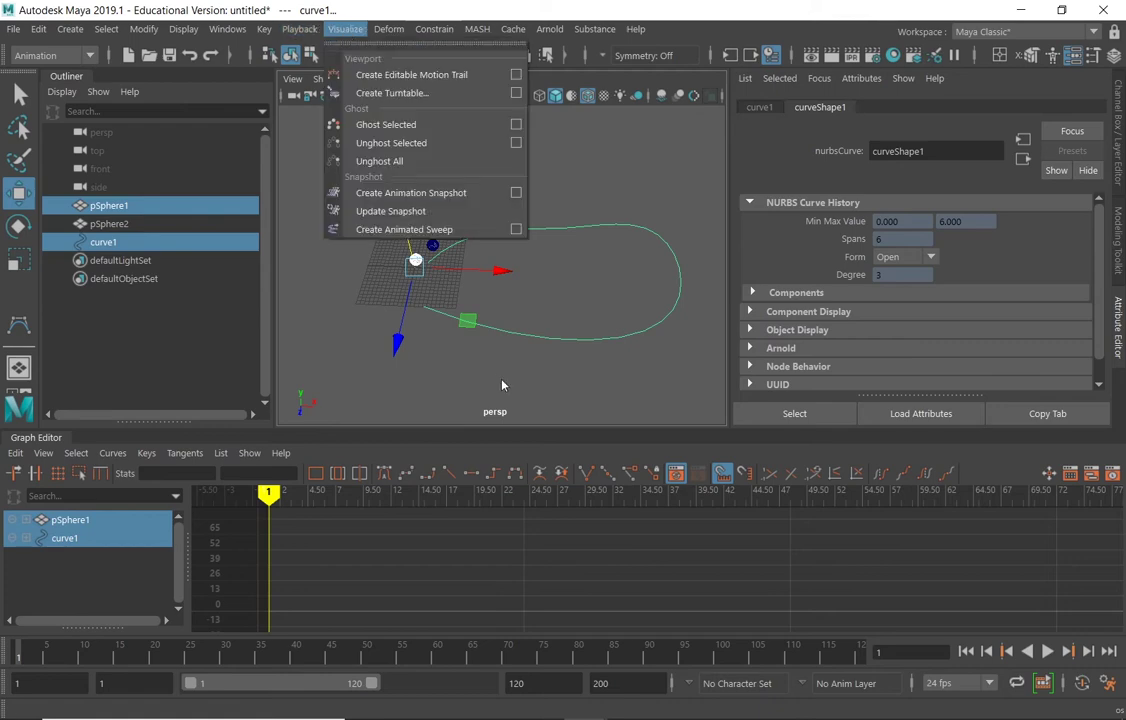
{"action": "left_click", "coordinate": [465, 195]}
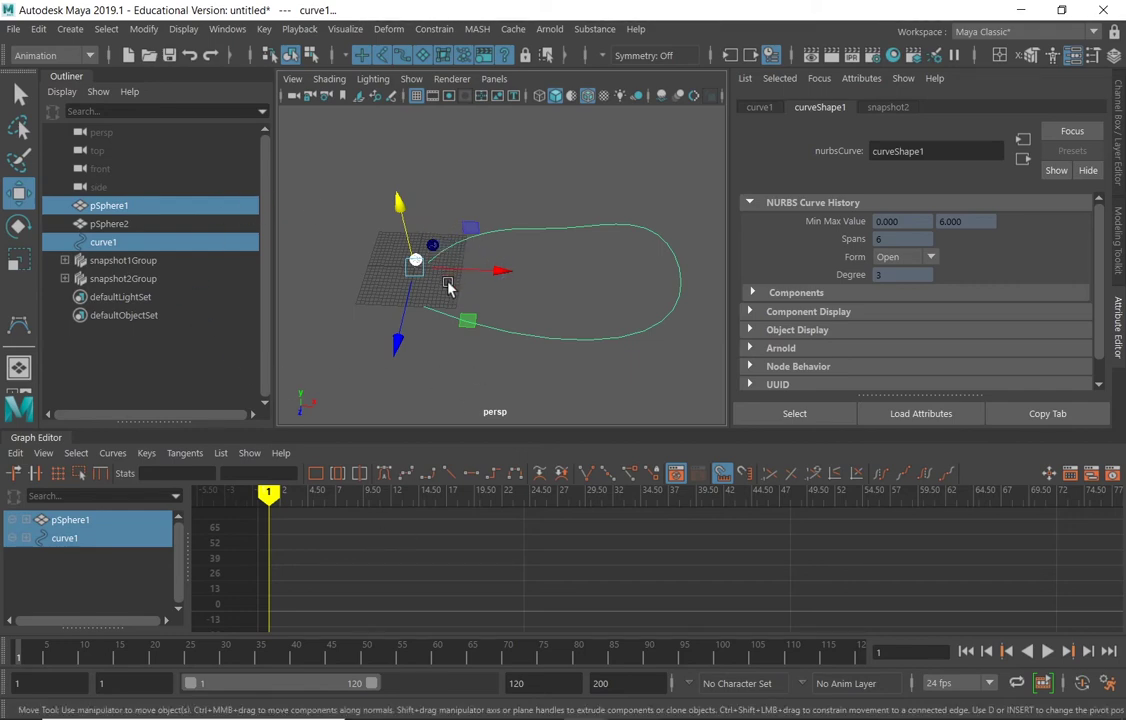
{"action": "left_click_drag", "start_coordinate": [667, 430], "coordinate": [667, 503]}
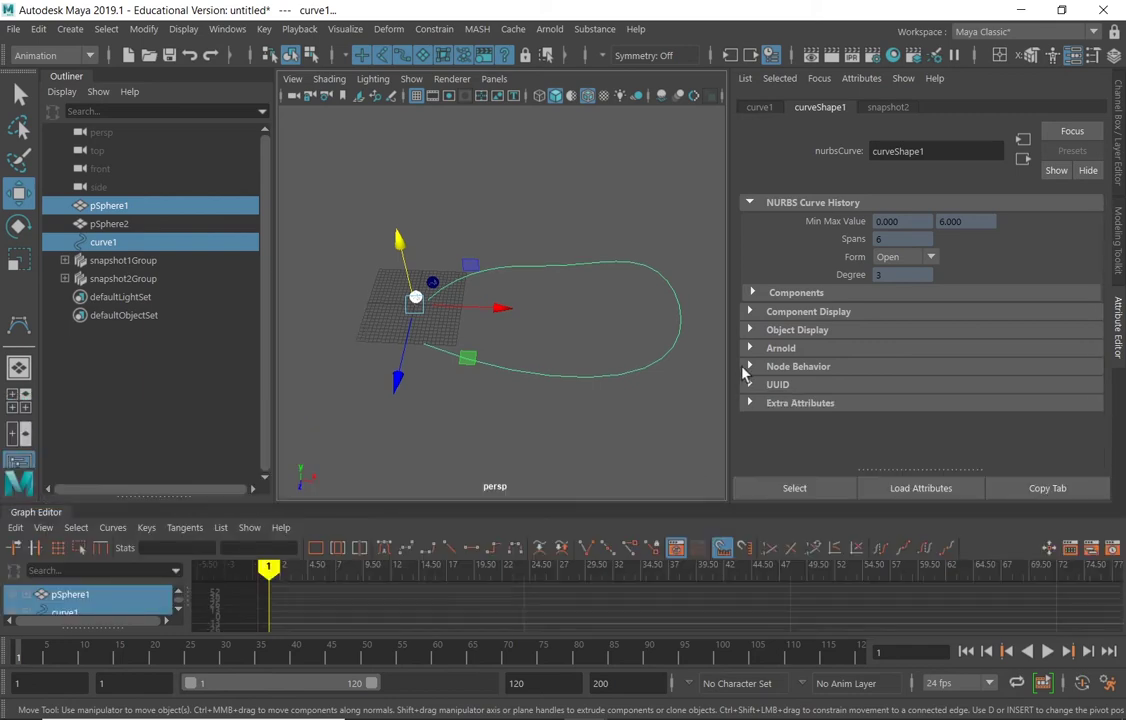
Step: Convert the second sphere from an instance into an independent object and clear the selection
{"action": "left_click_drag", "start_coordinate": [728, 300], "coordinate": [784, 300]}
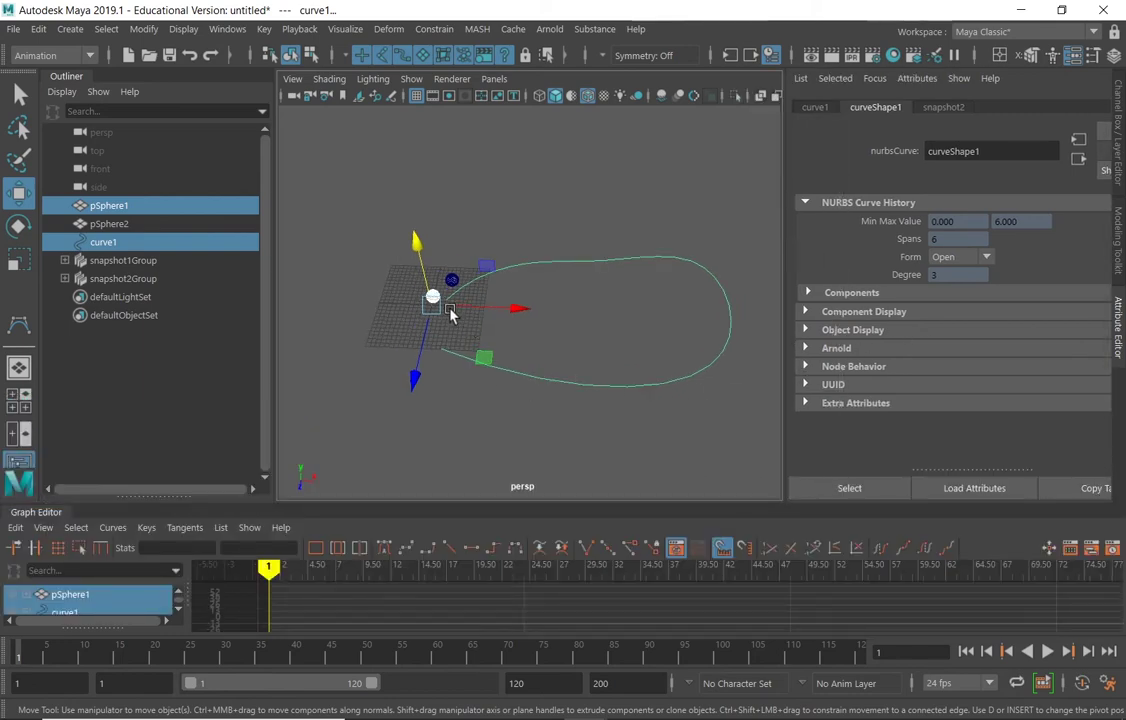
{"action": "left_click_drag", "start_coordinate": [585, 383], "coordinate": [532, 293], "text": "alt"}
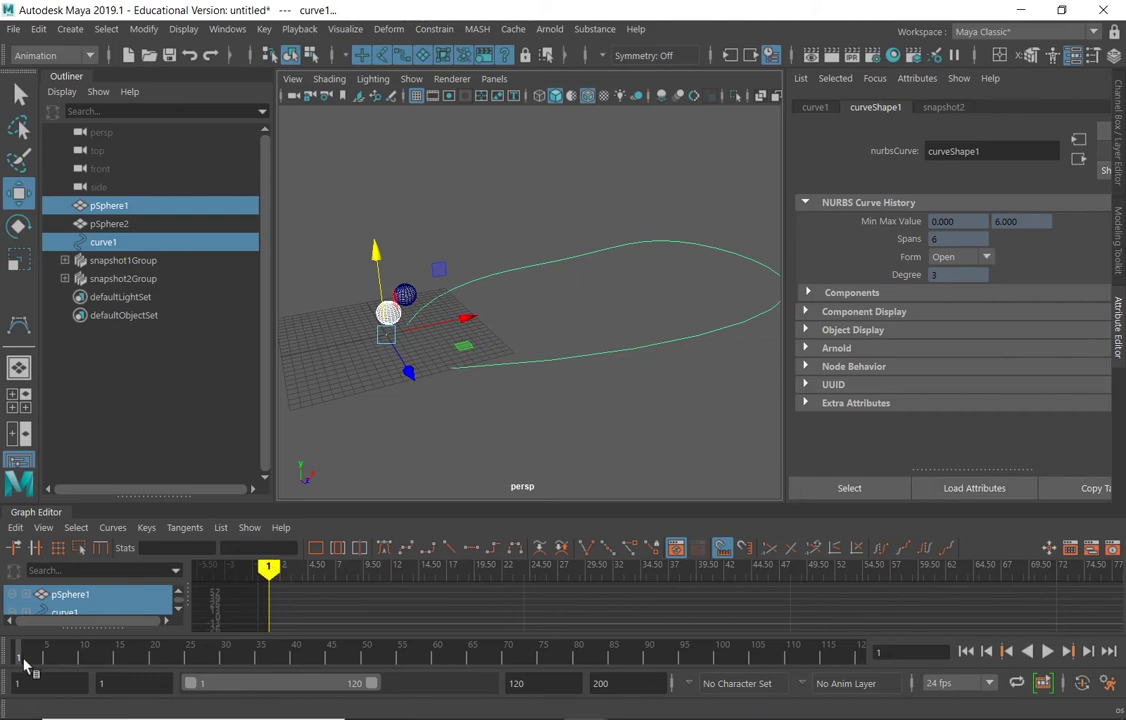
{"action": "mouse_move", "coordinate": [25, 658]}
{"action": "left_mouse_down"}
{"action": "mouse_move", "coordinate": [196, 658]}
{"action": "mouse_move", "coordinate": [18, 658]}
{"action": "left_mouse_up"}
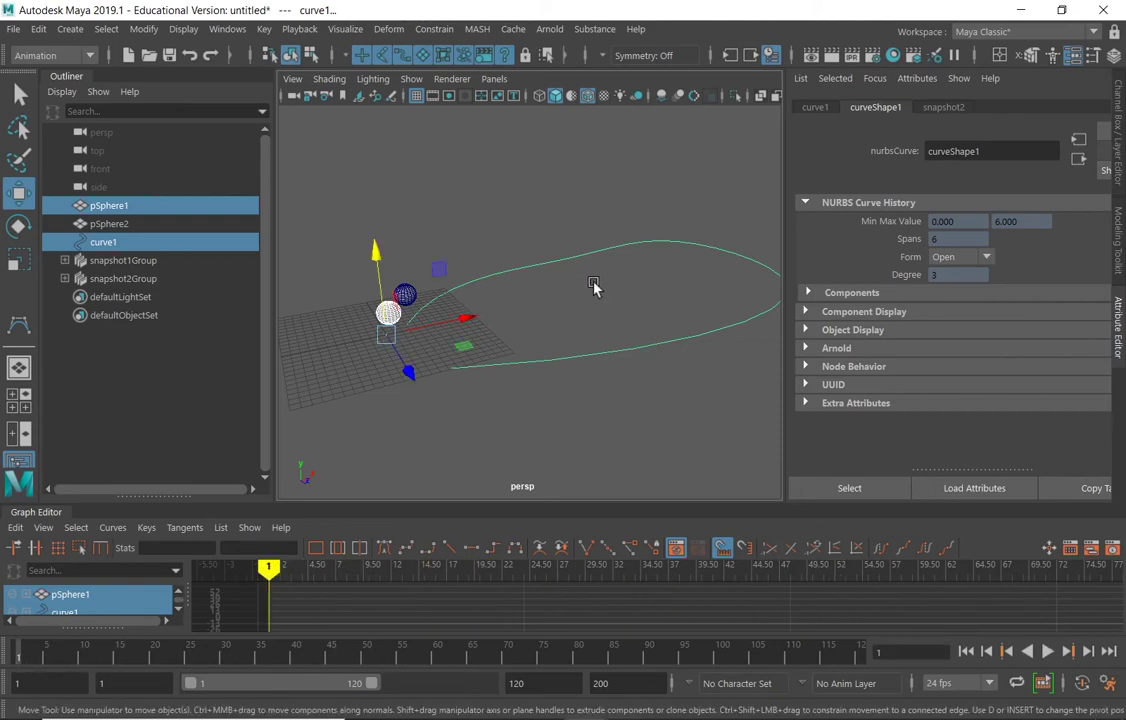
{"action": "left_click", "coordinate": [410, 295]}
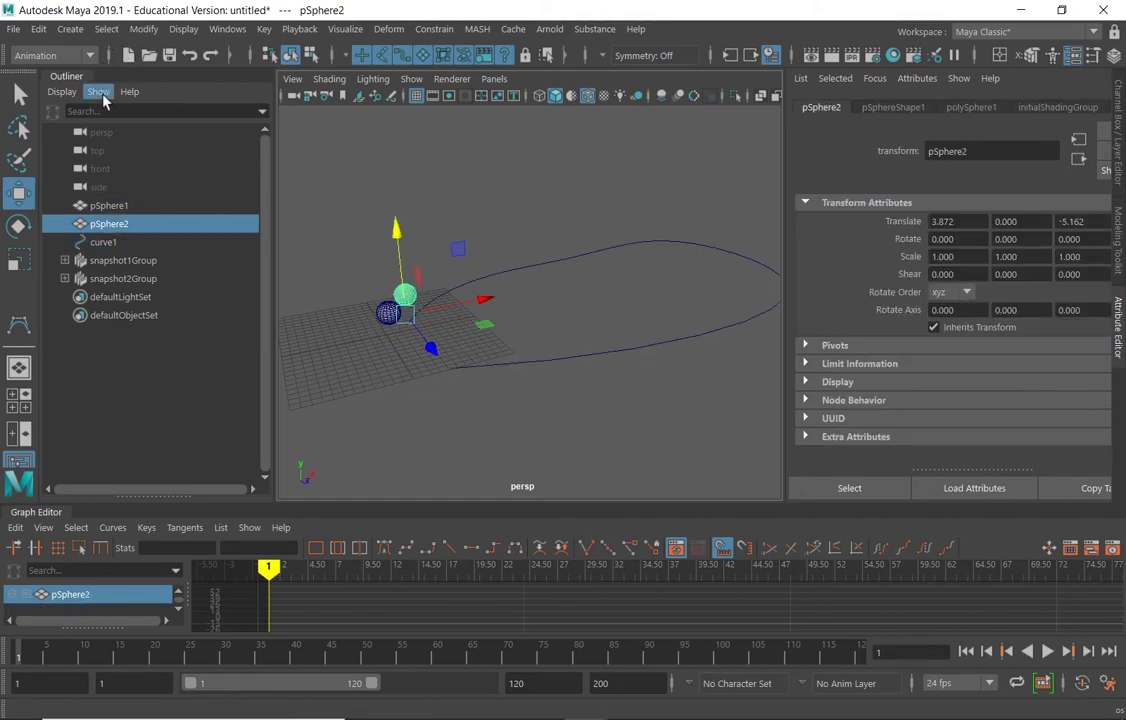
{"action": "left_click", "coordinate": [142, 30]}
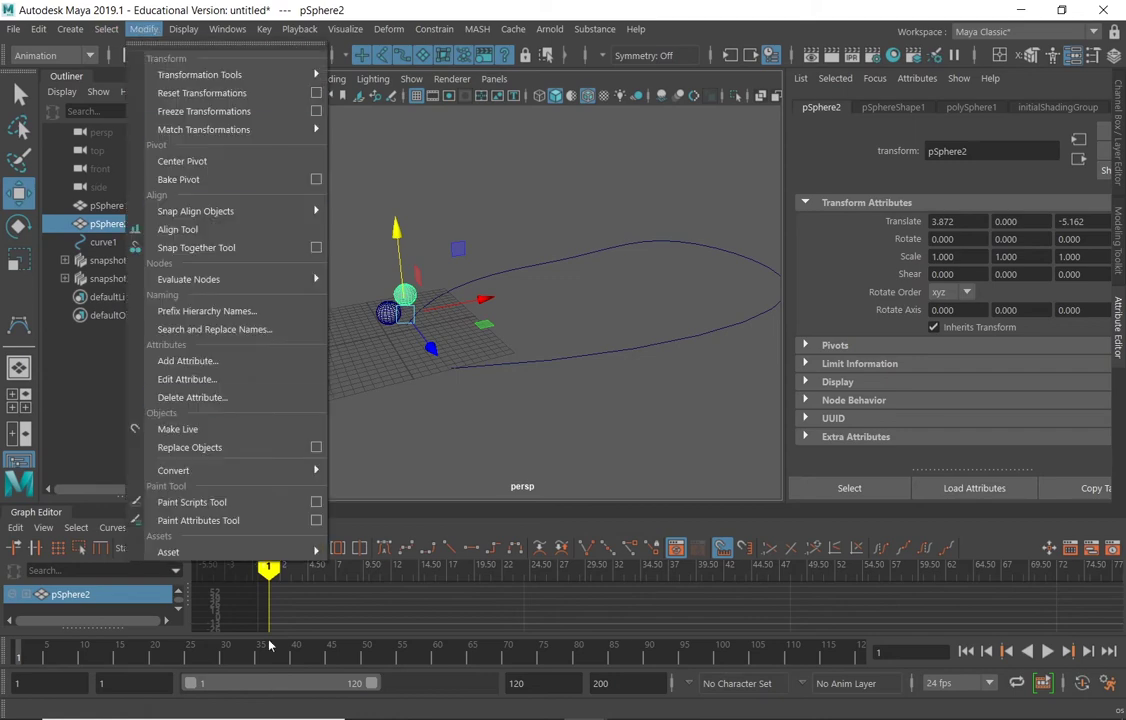
{"action": "mouse_move", "coordinate": [305, 470]}
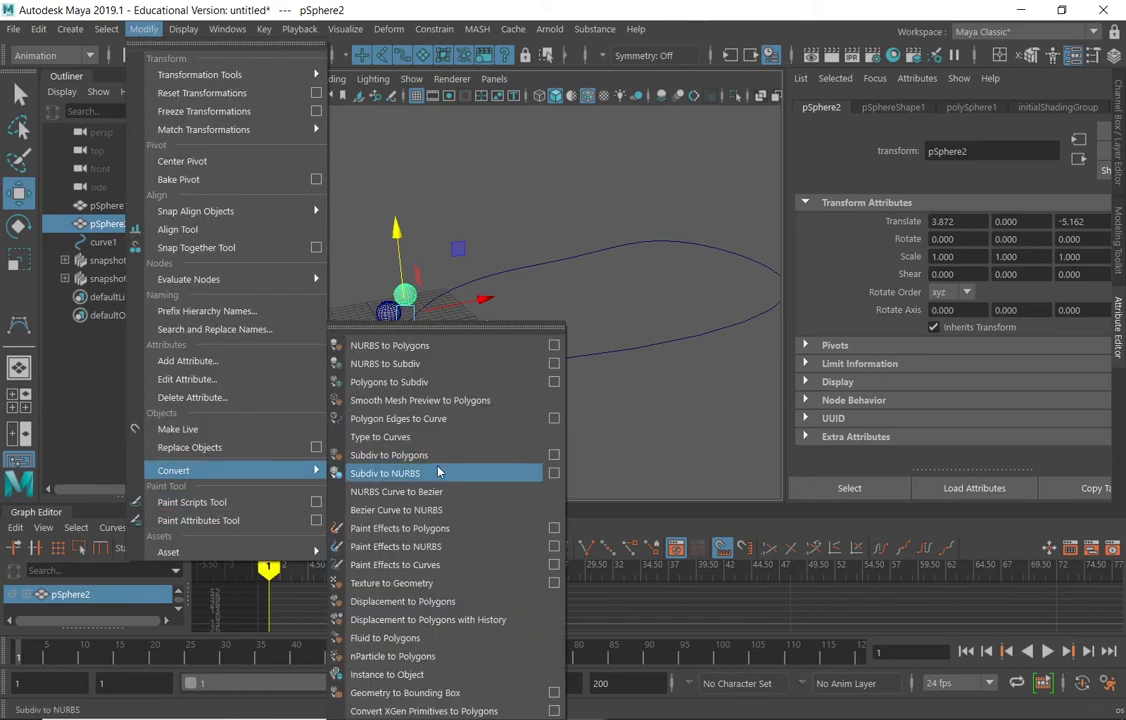
{"action": "left_click", "coordinate": [445, 674]}
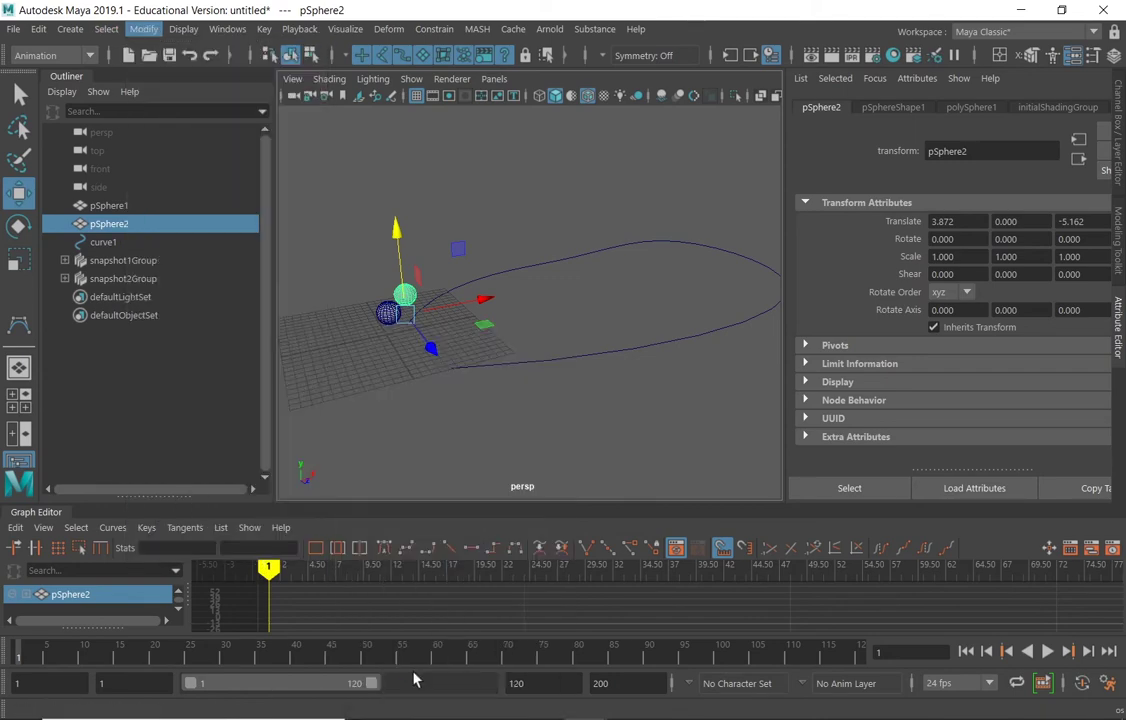
{"action": "left_click", "coordinate": [495, 260]}
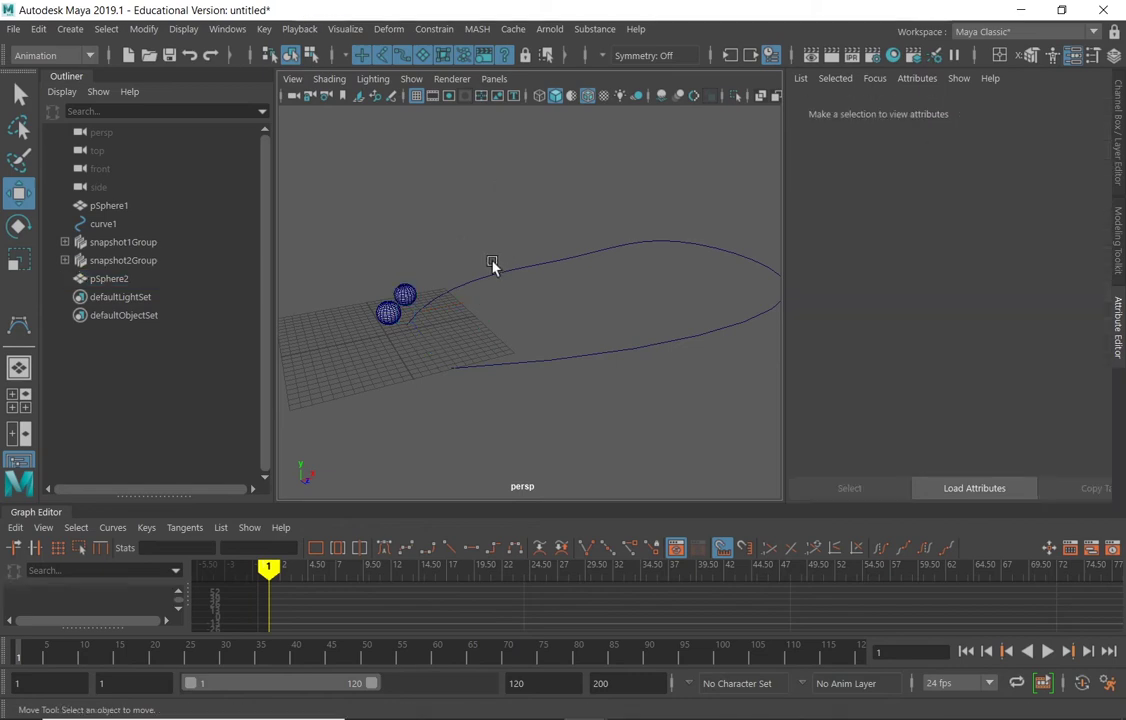
Step: Select the converted second sphere together with the curve and create an animation snapshot from them
{"action": "left_click", "coordinate": [404, 294]}
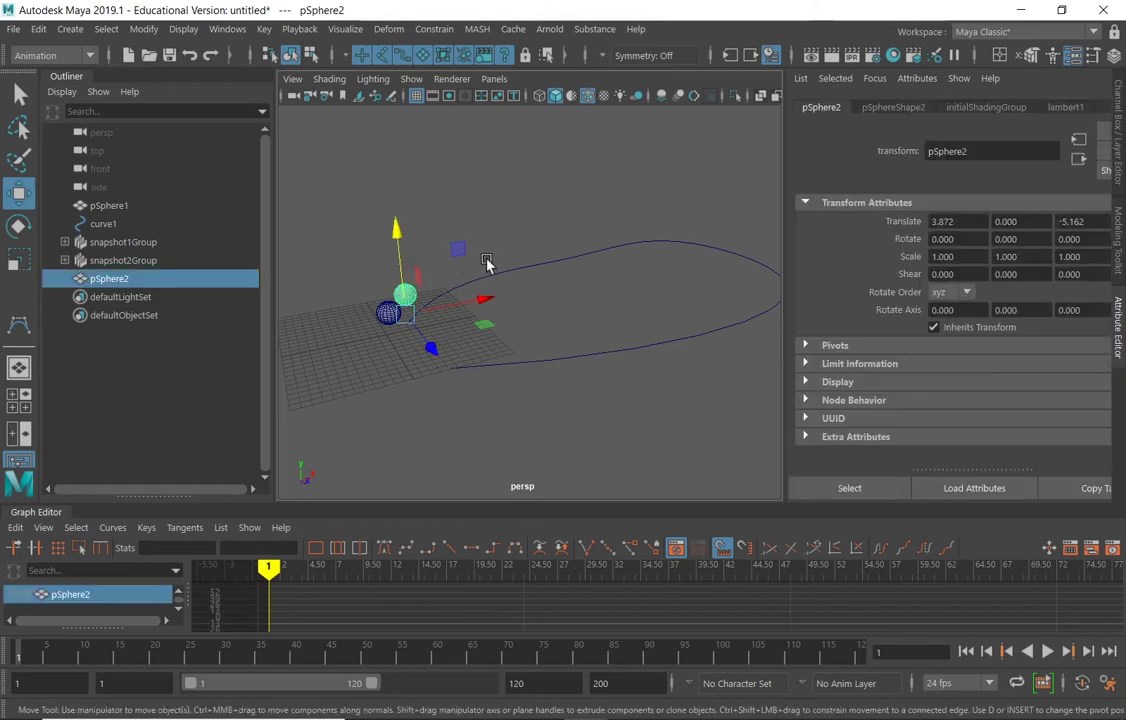
{"action": "left_click", "coordinate": [497, 265], "text": "shift"}
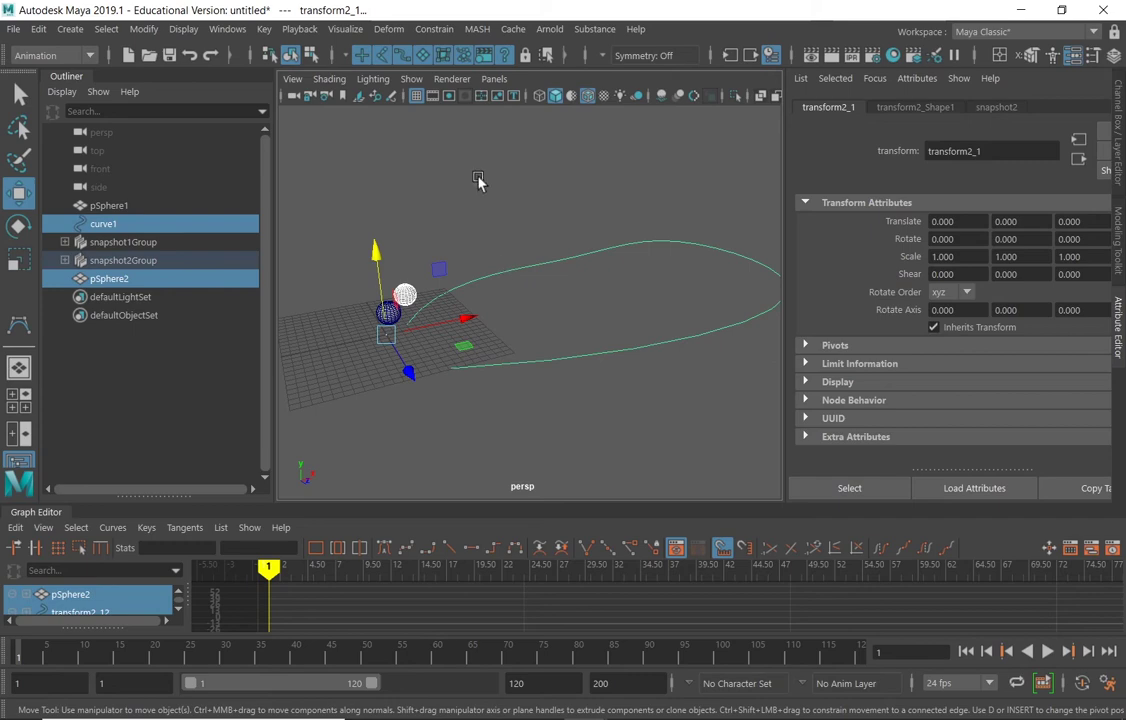
{"action": "left_click", "coordinate": [358, 30]}
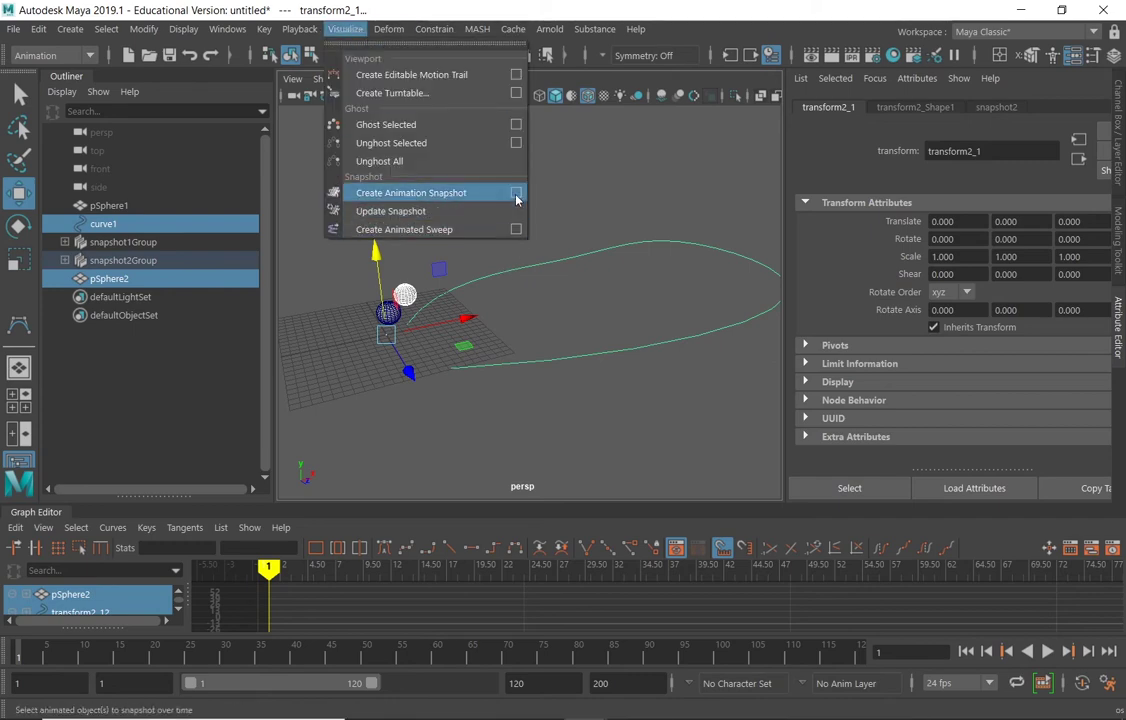
{"action": "left_click", "coordinate": [471, 192]}
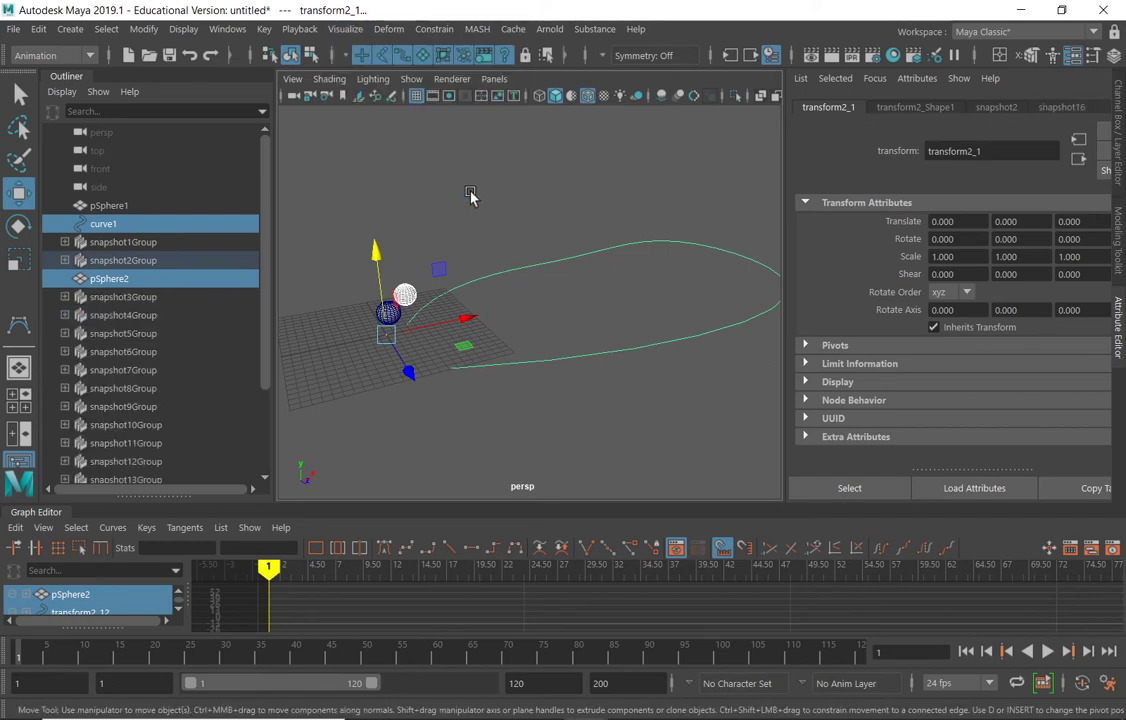
Step: Expand the first snapshot group and examine the transforms it contains
{"action": "left_click", "coordinate": [129, 243]}
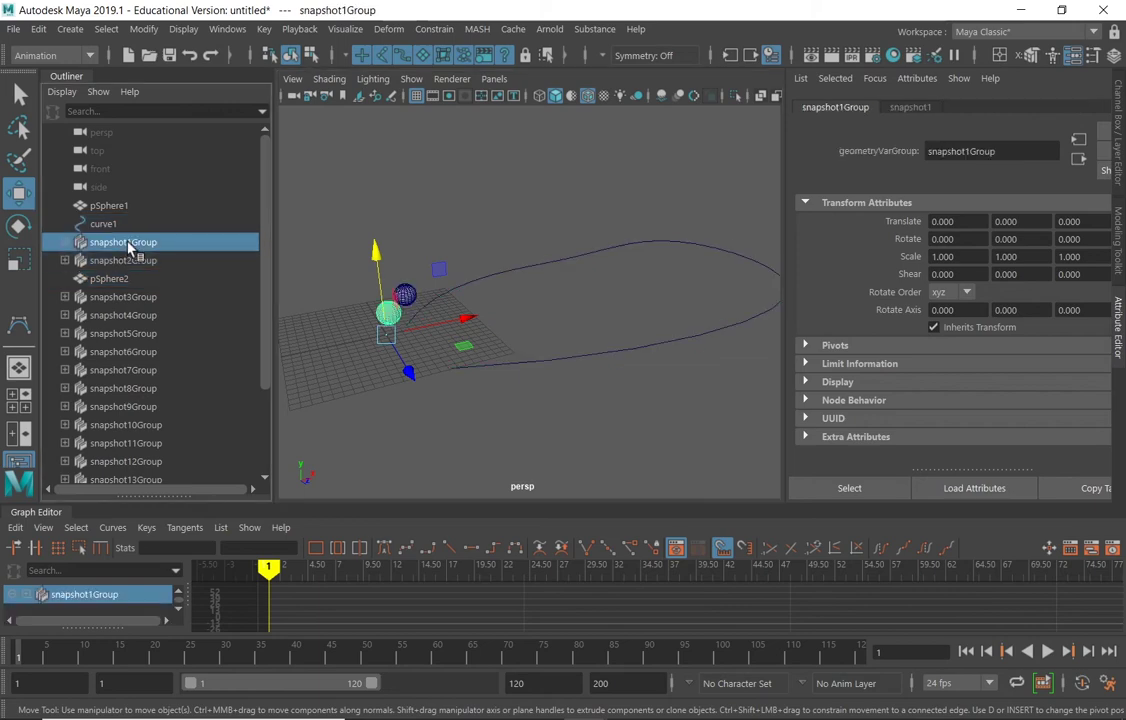
{"action": "left_click", "coordinate": [65, 242]}
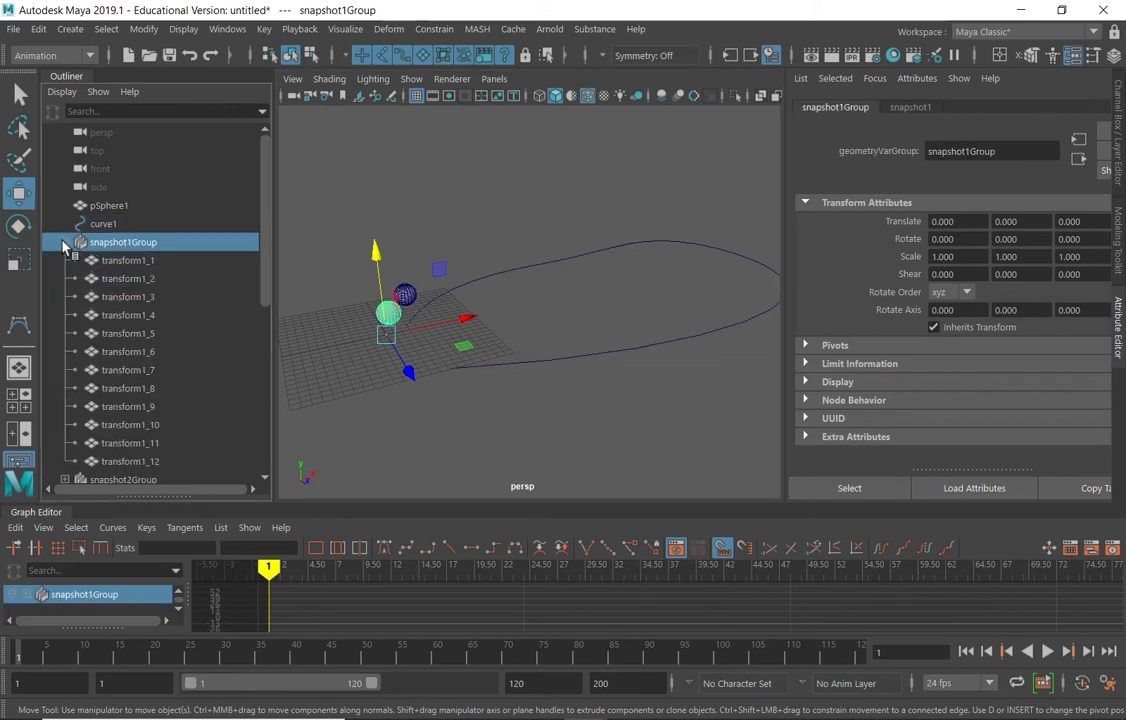
{"action": "left_click", "coordinate": [110, 263]}
{"action": "left_click", "coordinate": [116, 244]}
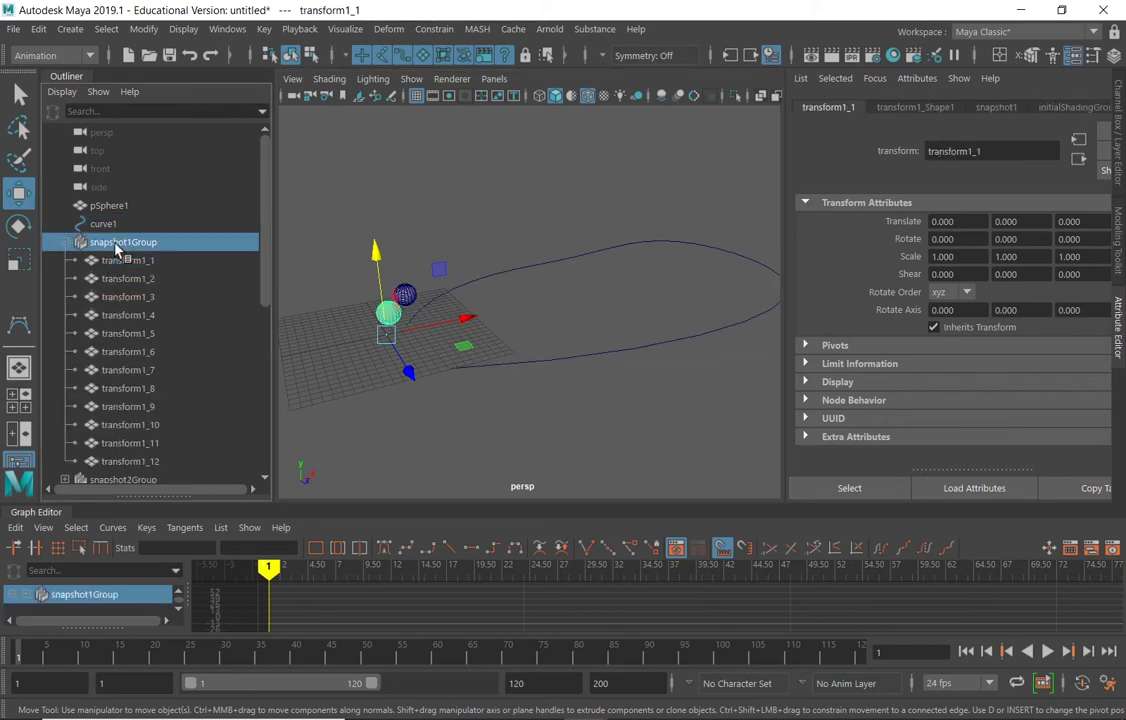
{"action": "left_click_drag", "start_coordinate": [267, 244], "coordinate": [270, 273]}
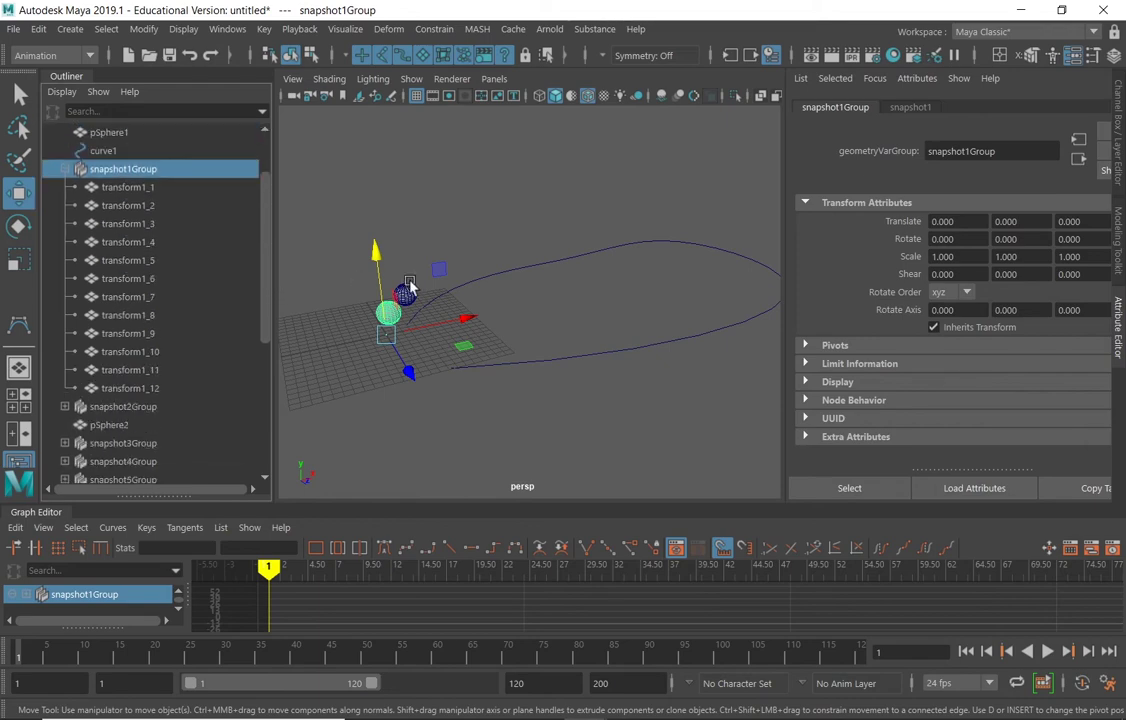
{"action": "left_click", "coordinate": [411, 79]}
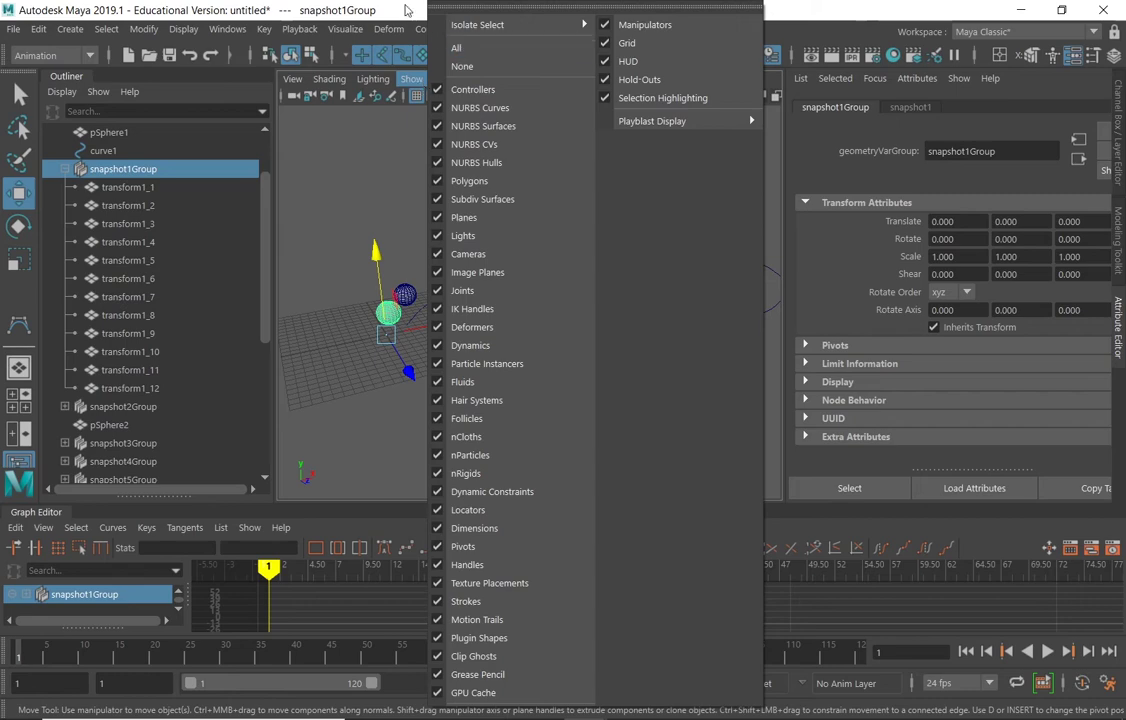
{"action": "left_click", "coordinate": [360, 10]}
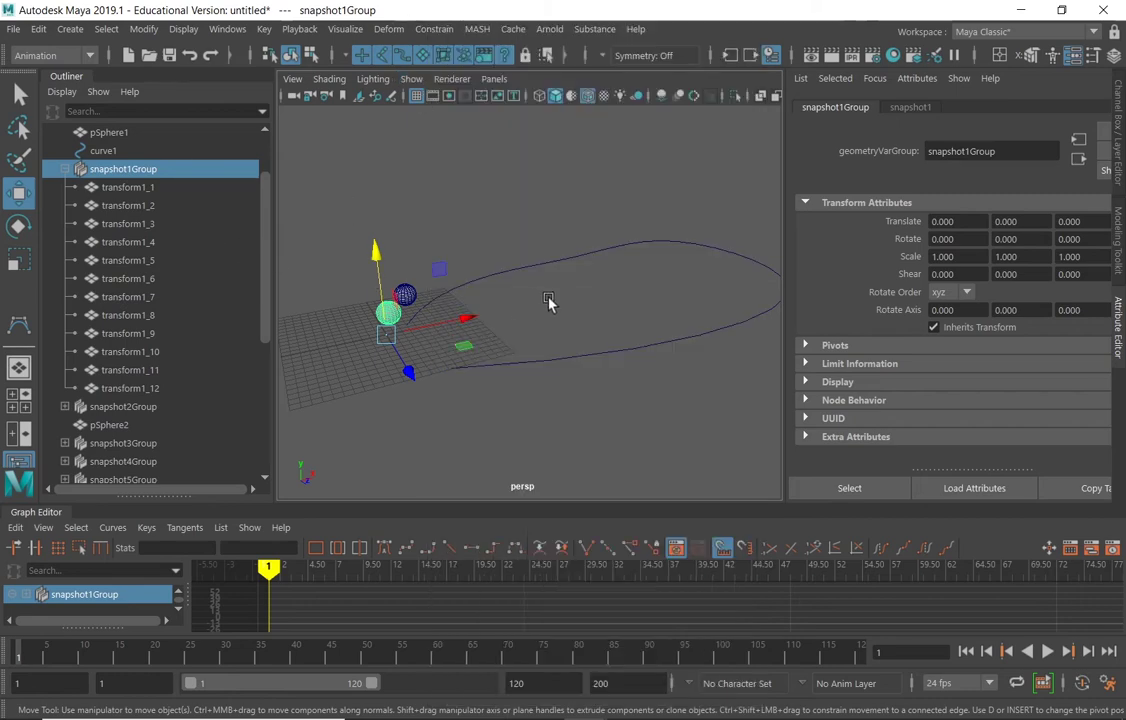
Step: Try moving the first snapshot group up about 7.65 units along Y, and undo the move
{"action": "left_click_drag", "start_coordinate": [583, 334], "coordinate": [518, 309], "text": "alt"}
{"action": "right_click_drag", "start_coordinate": [622, 295], "coordinate": [515, 297], "text": "alt"}
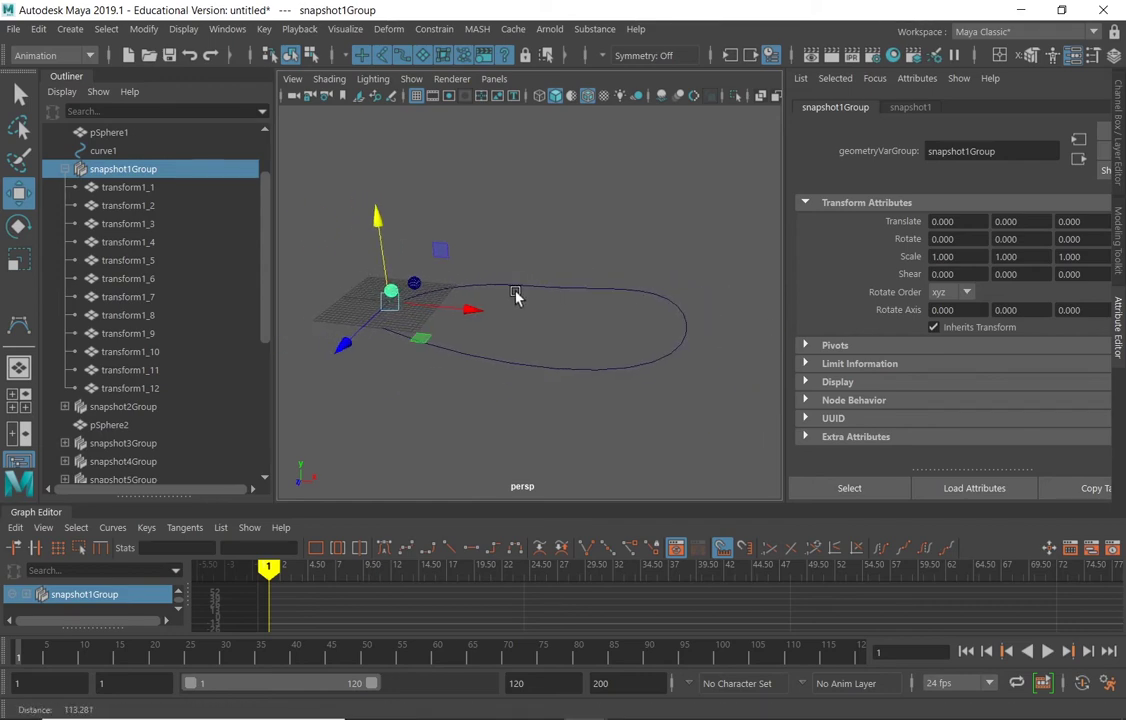
{"action": "left_click_drag", "start_coordinate": [515, 297], "coordinate": [555, 318], "text": "alt"}
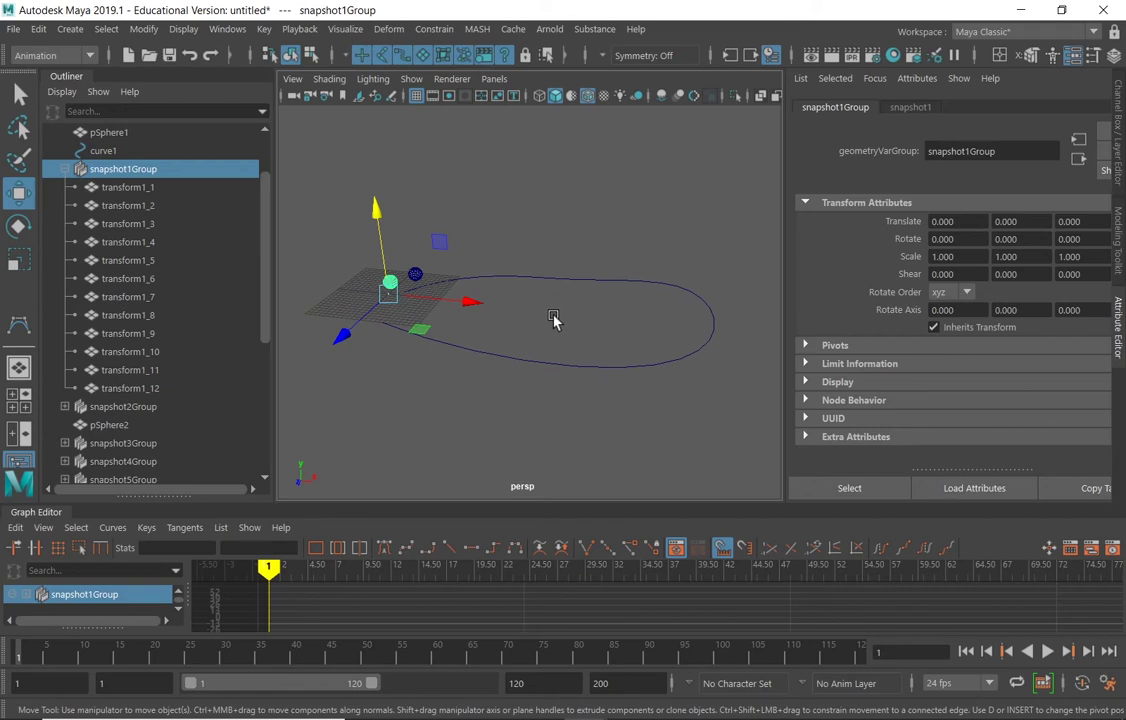
{"action": "left_click_drag", "start_coordinate": [376, 207], "coordinate": [368, 172]}
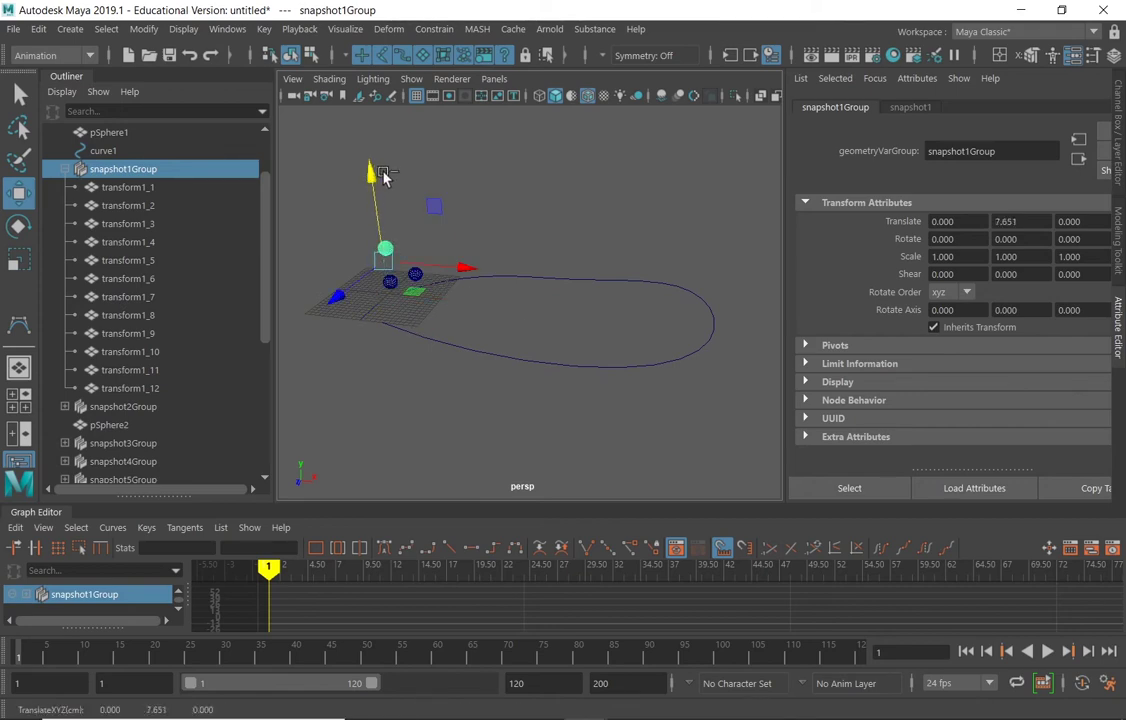
{"action": "key", "text": "ctrl+z"}
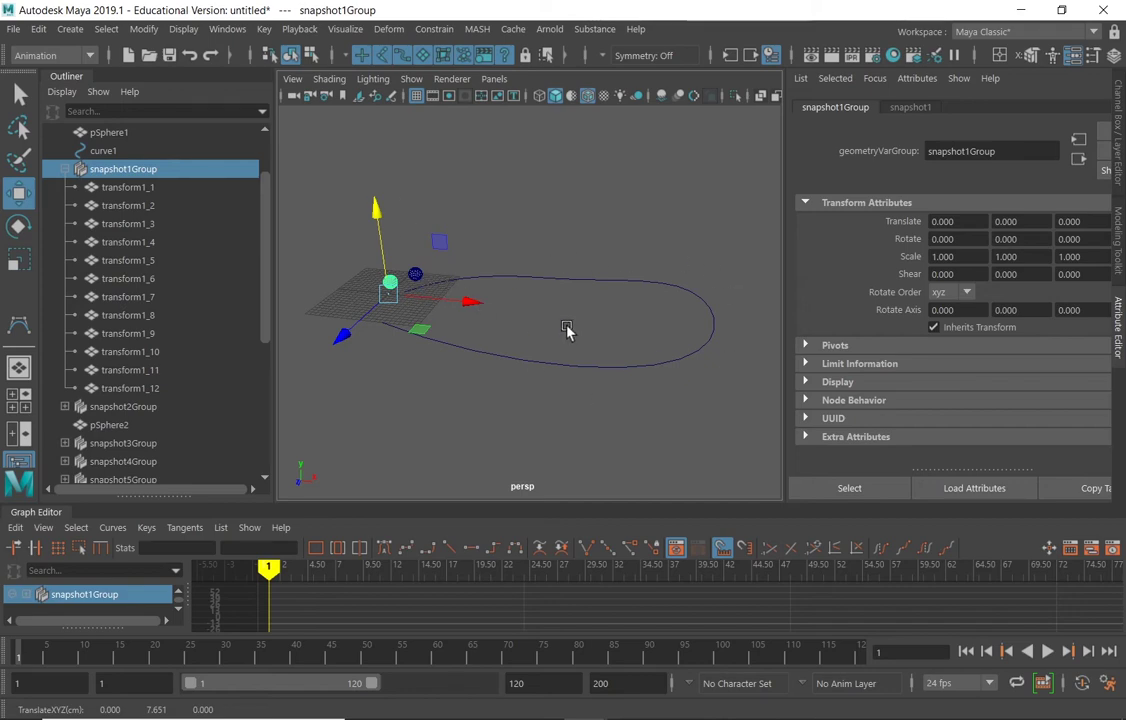
{"action": "left_click_drag", "start_coordinate": [568, 329], "coordinate": [586, 392], "text": "alt"}
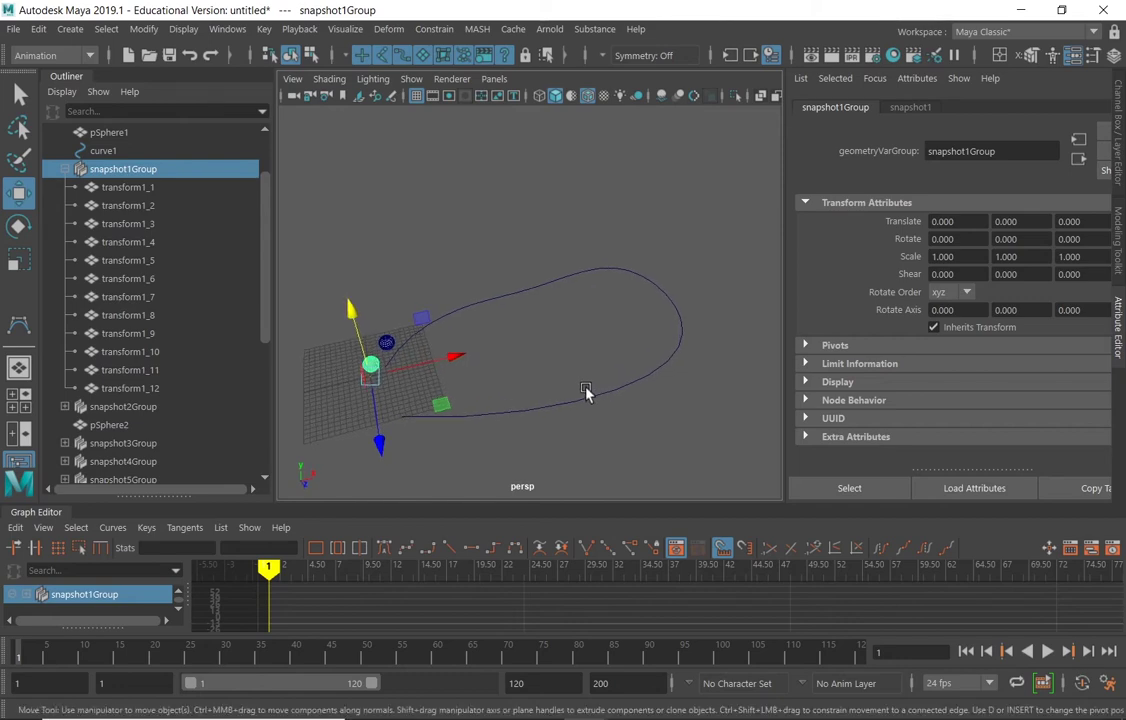
Step: Select the snapshot copy at the second sphere together with the overlapping curves and attach them to a motion path
{"action": "left_click", "coordinate": [386, 342]}
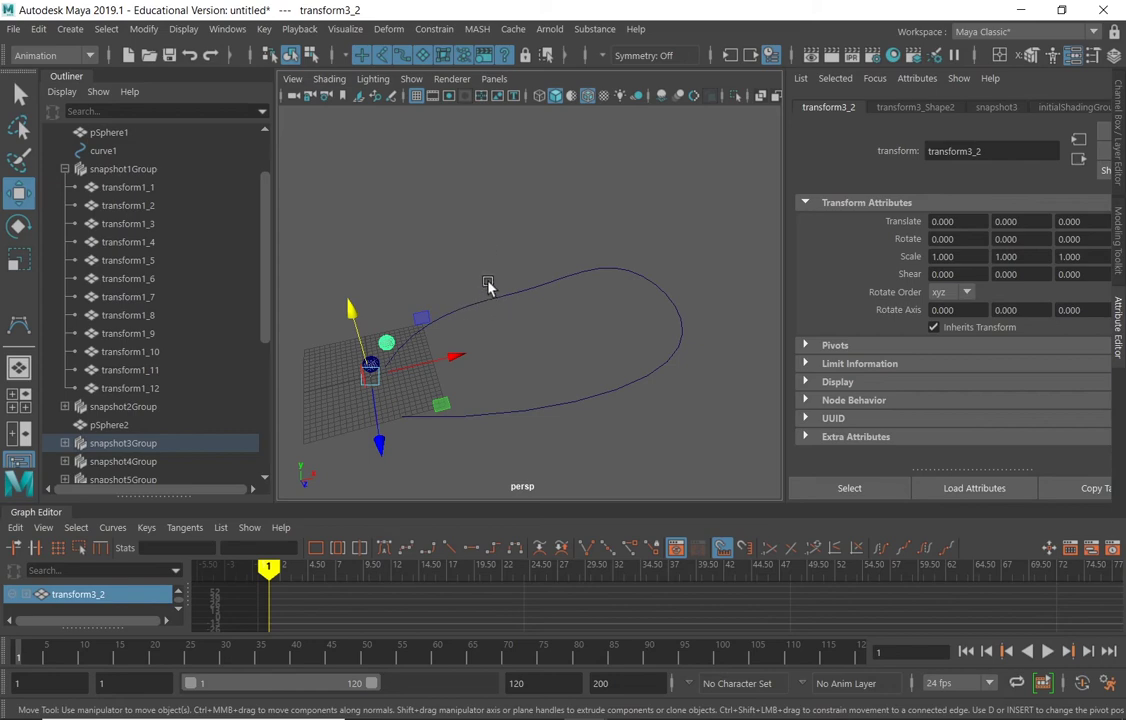
{"action": "left_click_drag", "start_coordinate": [493, 310], "coordinate": [493, 311]}
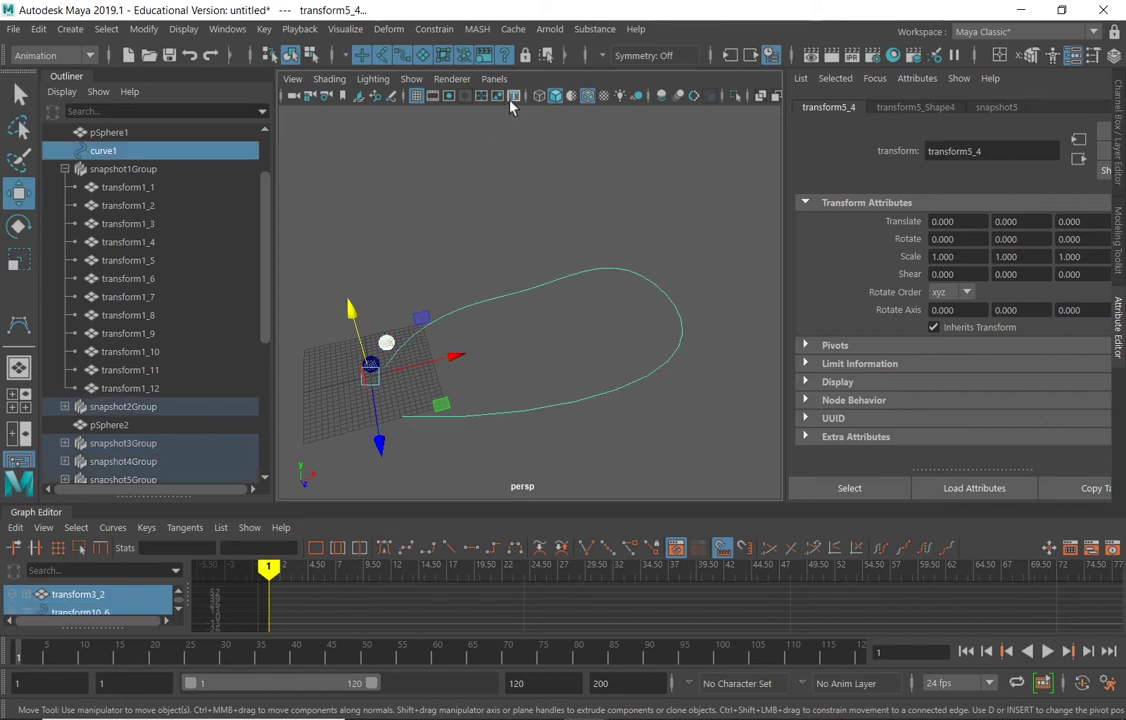
{"action": "left_click", "coordinate": [434, 29]}
{"action": "mouse_move", "coordinate": [548, 192]}
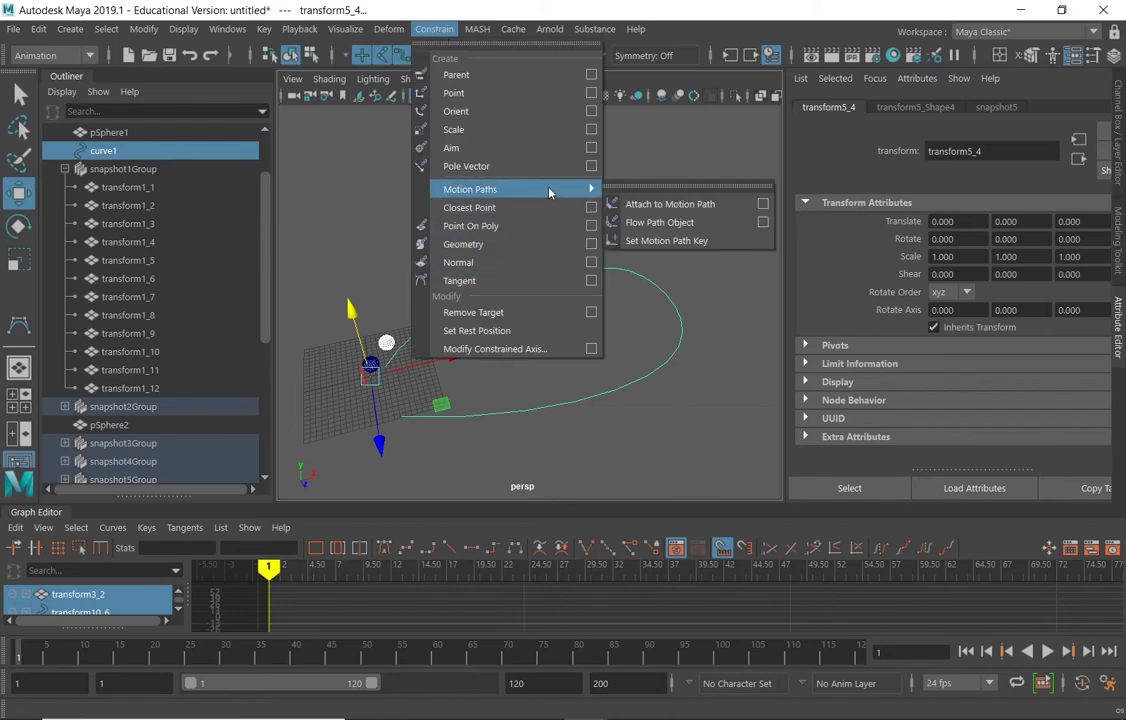
{"action": "left_click", "coordinate": [665, 205]}
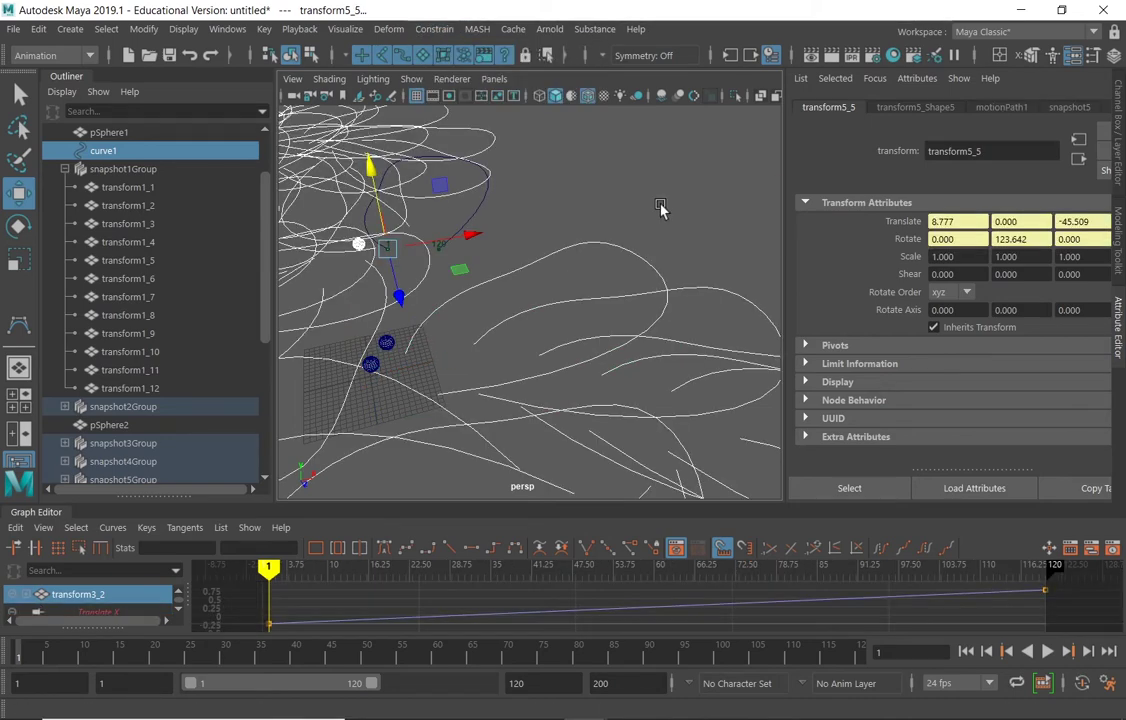
Step: Undo the motion path attachment and the animation snapshots made from the second sphere and curve
{"action": "key", "text": "ctrl+z"}
{"action": "key", "text": "ctrl+z"}
{"action": "key", "text": "ctrl+z"}
{"action": "key", "text": "ctrl+z"}
{"action": "key", "text": "ctrl+z"}
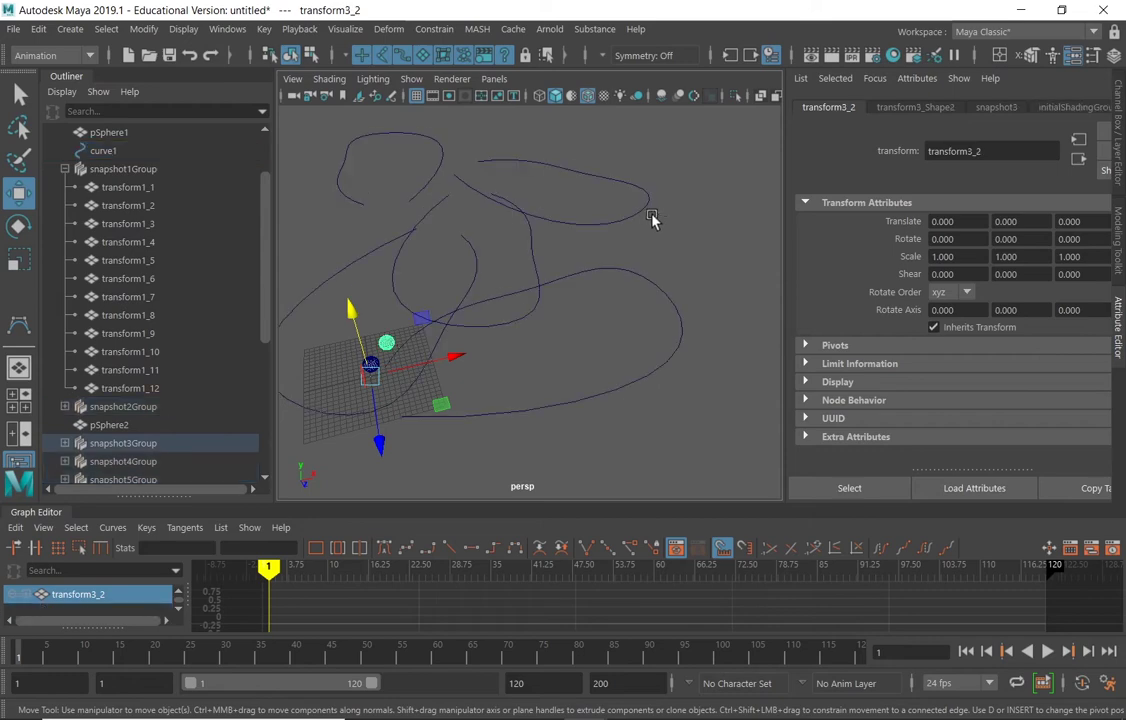
{"action": "key", "text": "ctrl+z"}
{"action": "key", "text": "ctrl+z"}
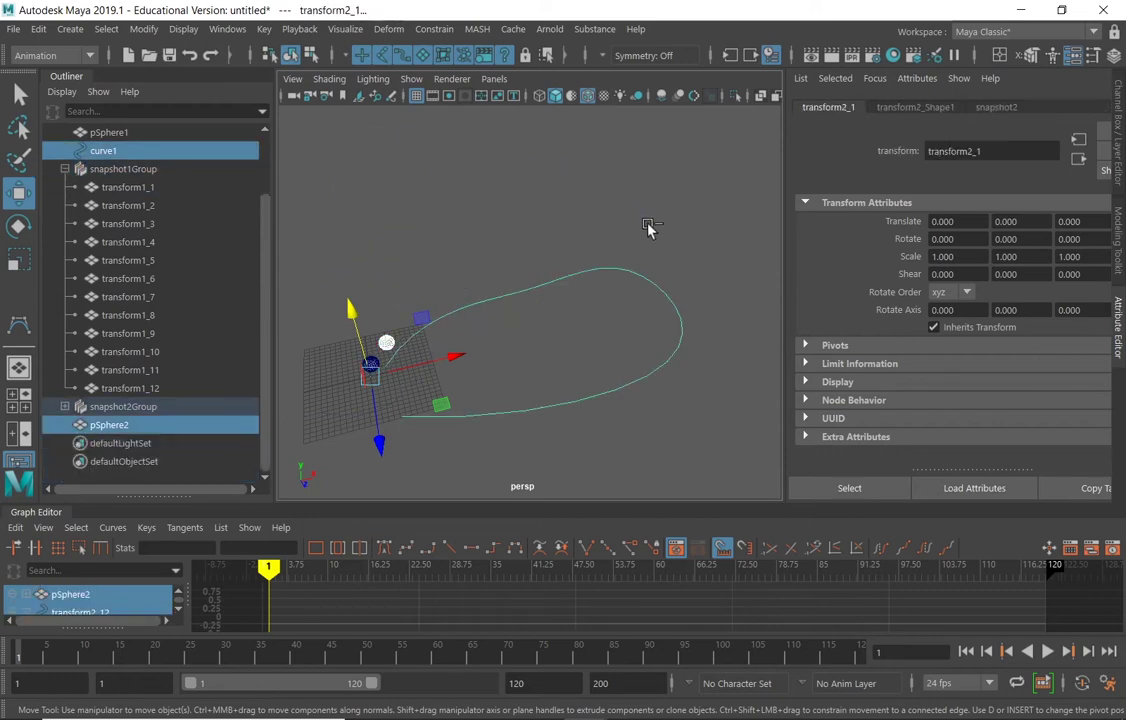
{"action": "key", "text": "ctrl+z"}
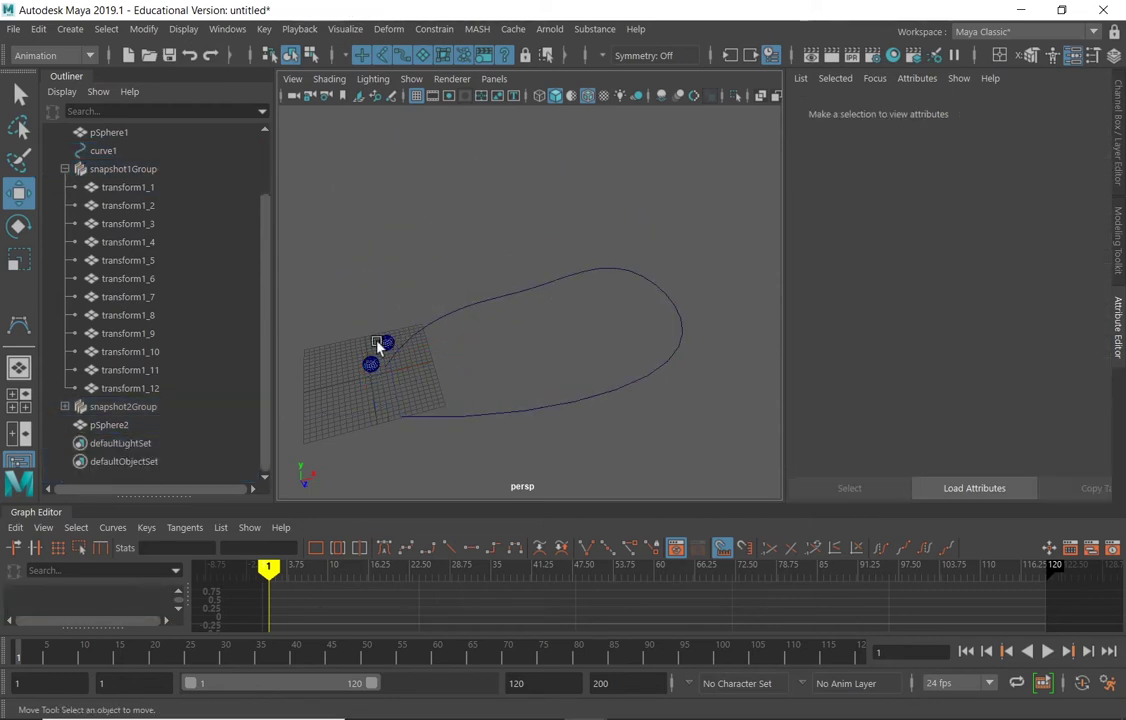
Step: Select the second sphere together with the curve and attach them to a motion path
{"action": "left_click", "coordinate": [382, 344]}
{"action": "key", "text": "ctrl+z"}
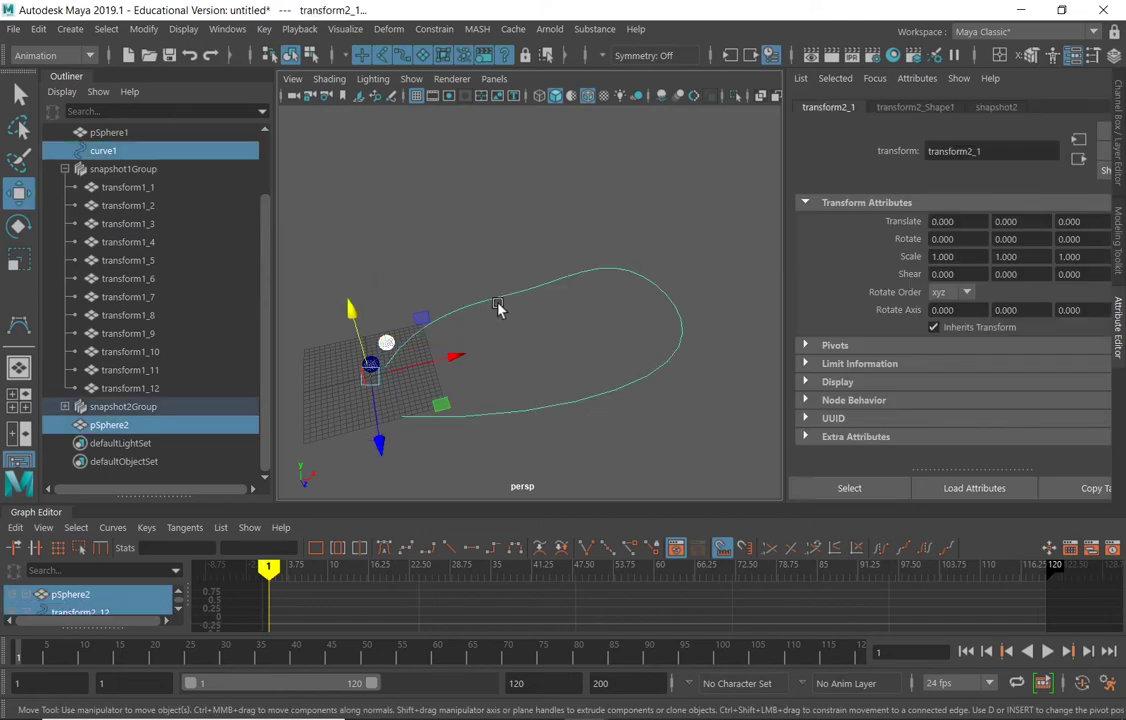
{"action": "left_click", "coordinate": [434, 29]}
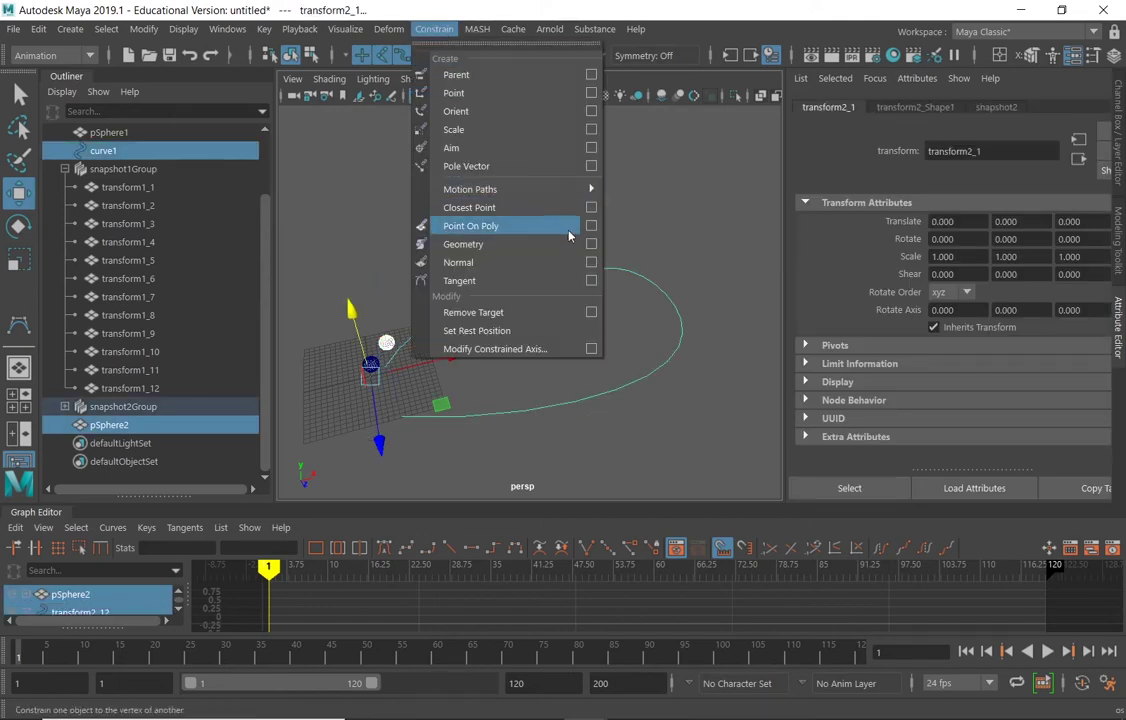
{"action": "mouse_move", "coordinate": [540, 189]}
{"action": "left_click", "coordinate": [660, 204]}
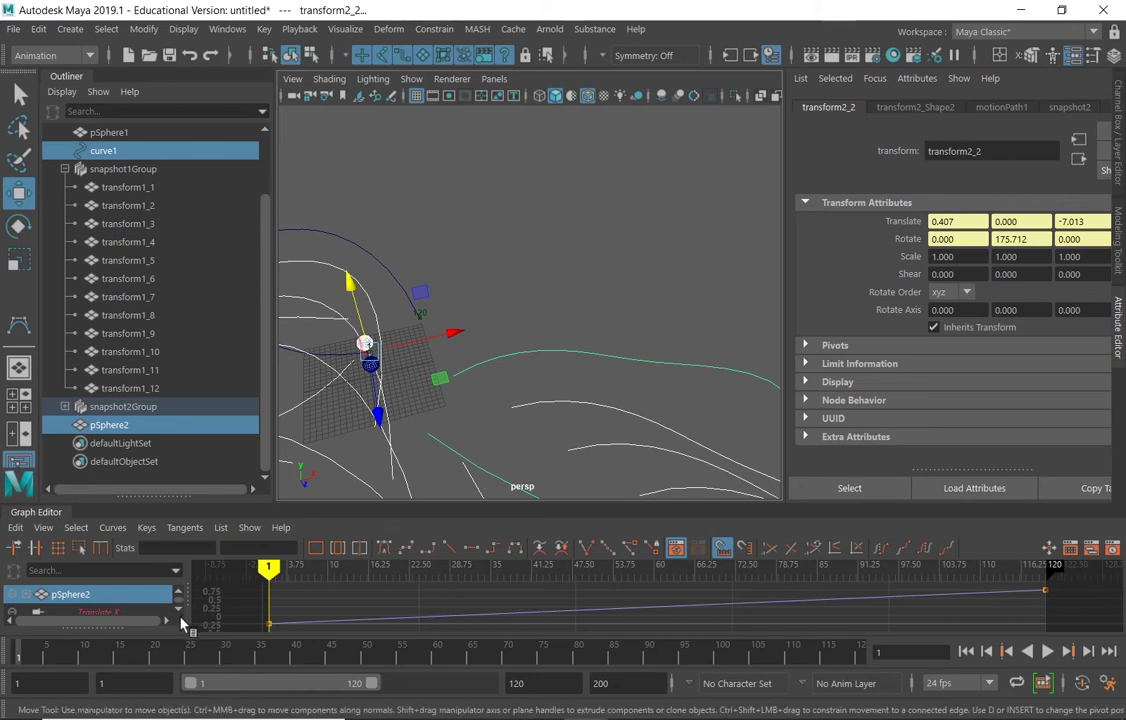
Step: Move the current time to frame -6 and remove the second sphere and the curve from the scene
{"action": "left_click_drag", "start_coordinate": [269, 567], "coordinate": [223, 567]}
{"action": "left_click_drag", "start_coordinate": [487, 307], "coordinate": [487, 307], "text": "alt"}
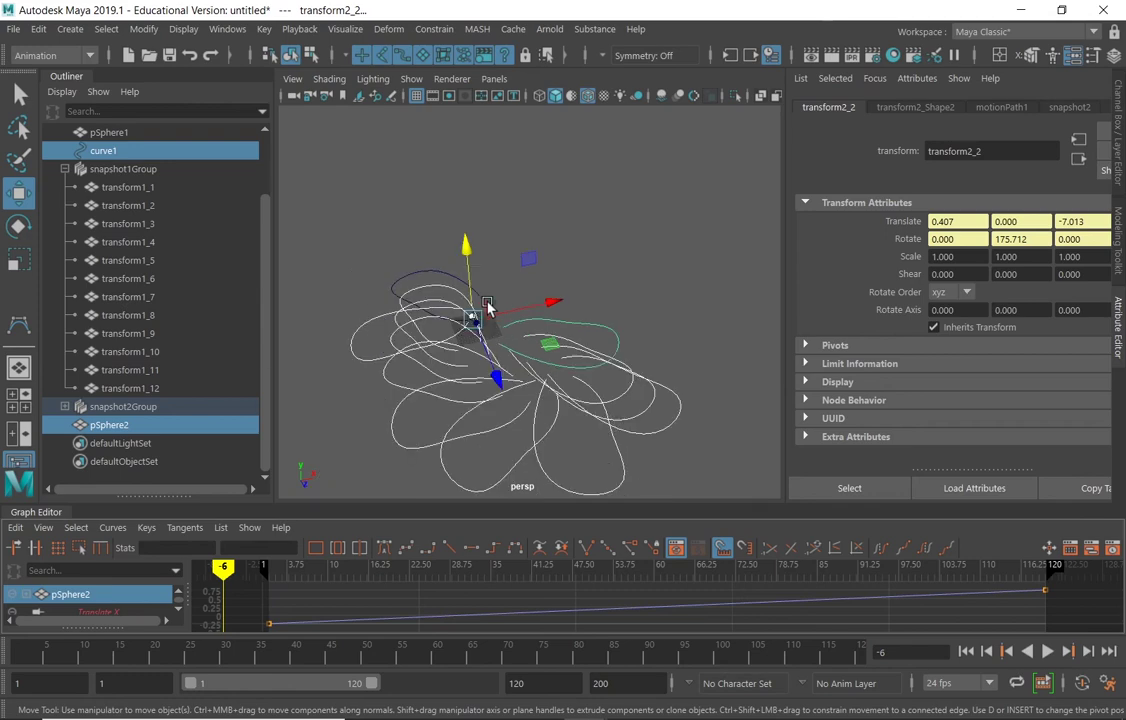
{"action": "key", "text": "ctrl+z"}
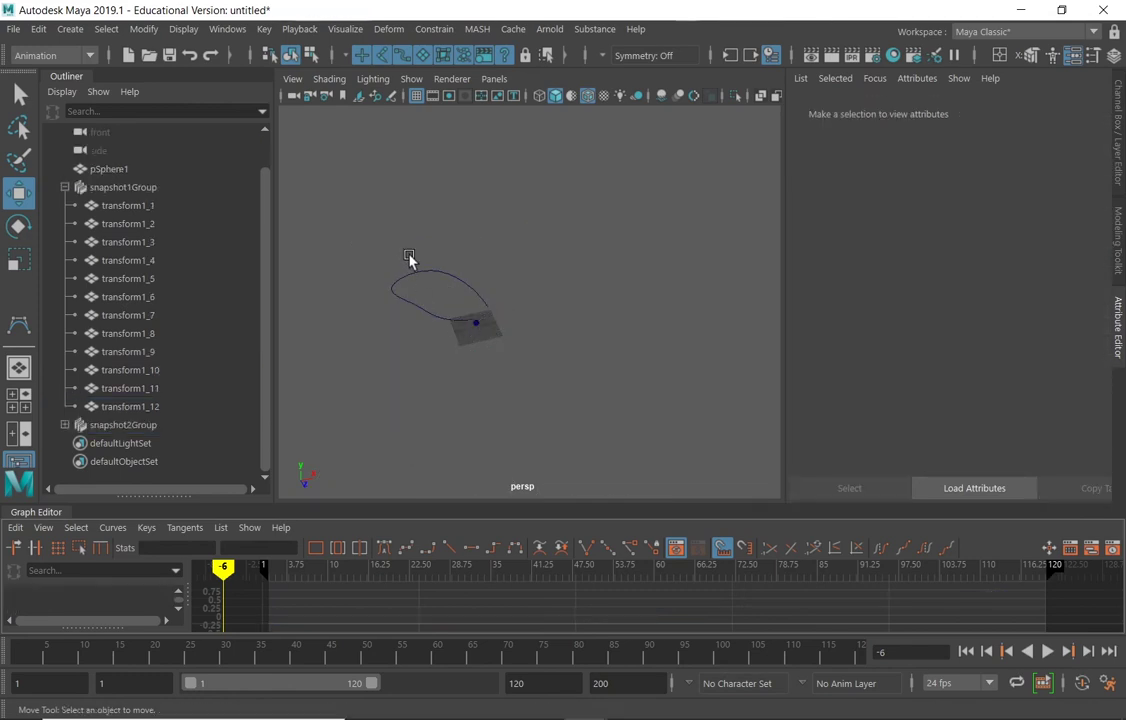
Step: Delete the leftover sphere, curve and snapshot copies, and create a new polygon sphere at the origin
{"action": "left_click_drag", "start_coordinate": [385, 231], "coordinate": [570, 393]}
{"action": "key", "text": "Delete"}
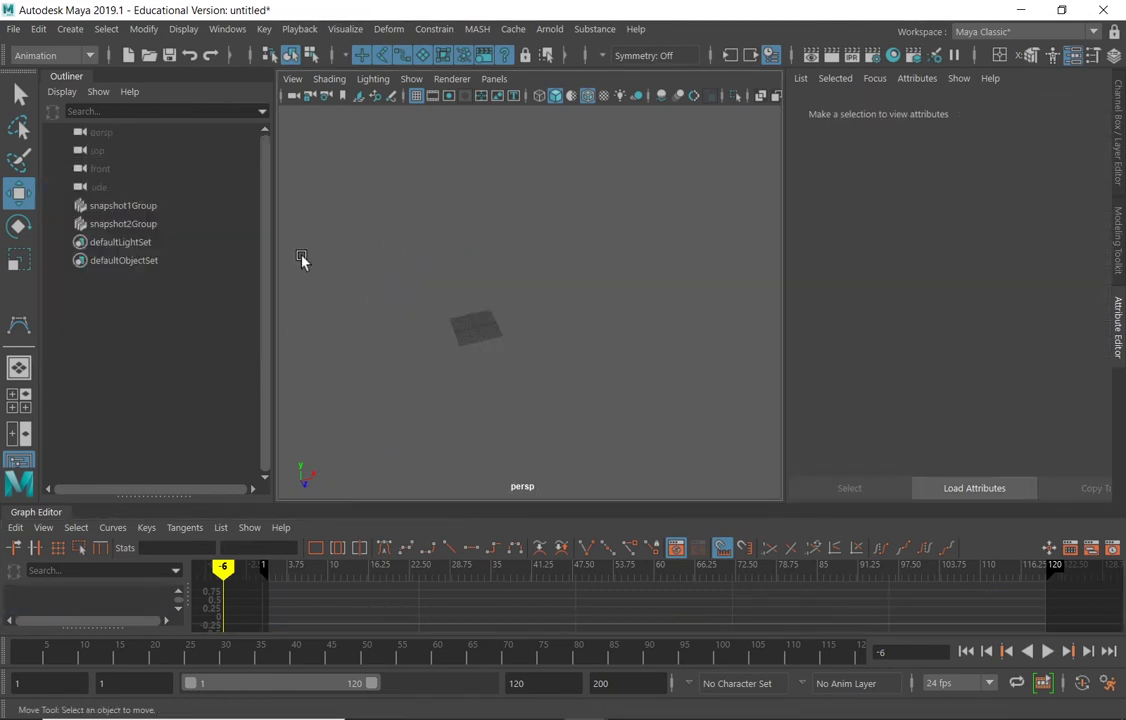
{"action": "left_click", "coordinate": [70, 29]}
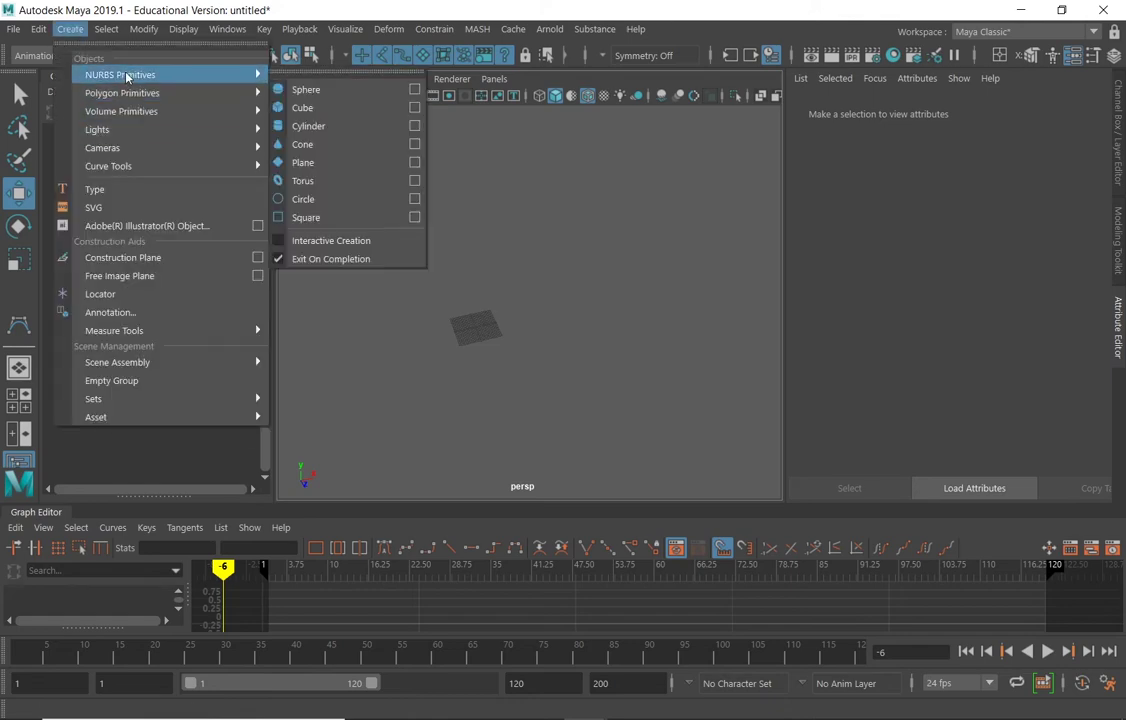
{"action": "mouse_move", "coordinate": [124, 93]}
{"action": "left_click", "coordinate": [302, 107]}
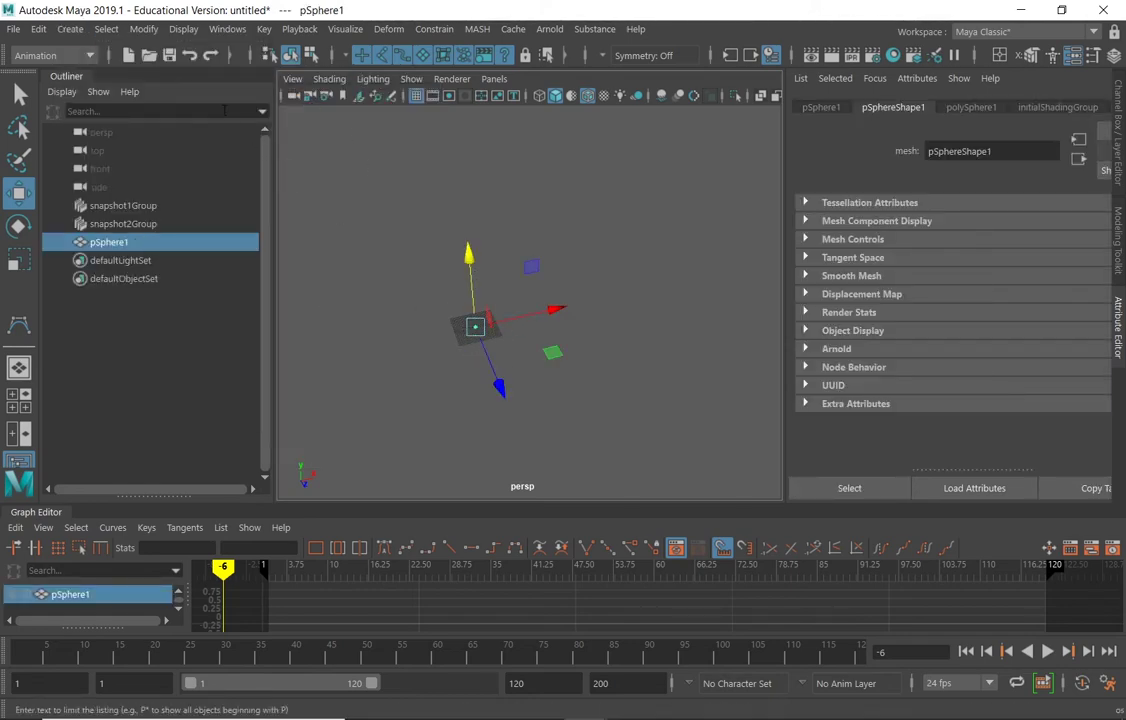
Step: Draw an open, seven-point CV curve that starts near the sphere, loops out along X and comes back to the grid's edge
{"action": "left_click", "coordinate": [78, 28]}
{"action": "mouse_move", "coordinate": [120, 99]}
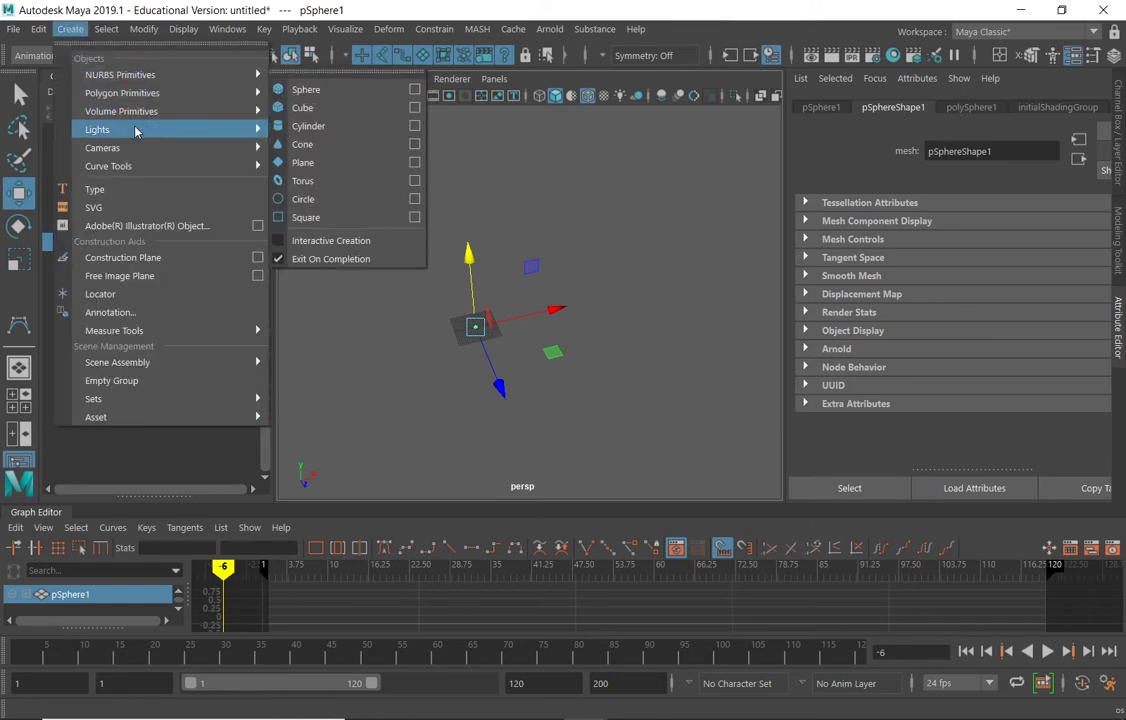
{"action": "mouse_move", "coordinate": [151, 167]}
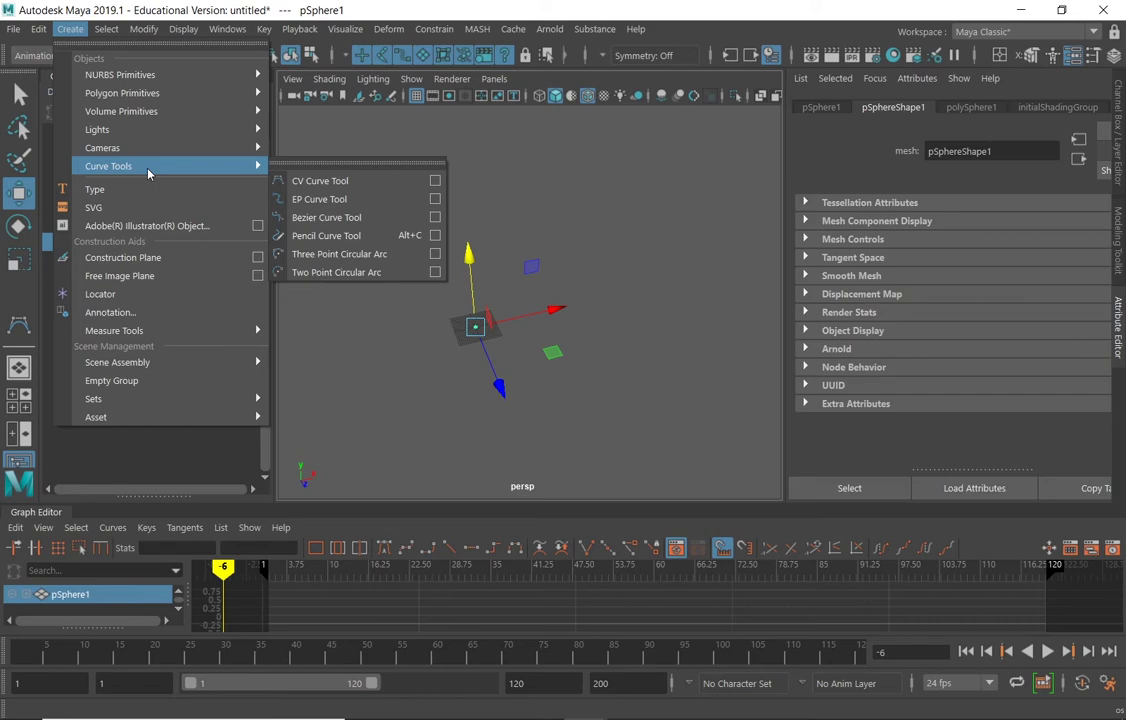
{"action": "left_click", "coordinate": [290, 177]}
{"action": "left_click_drag", "start_coordinate": [637, 345], "coordinate": [566, 347], "text": "alt"}
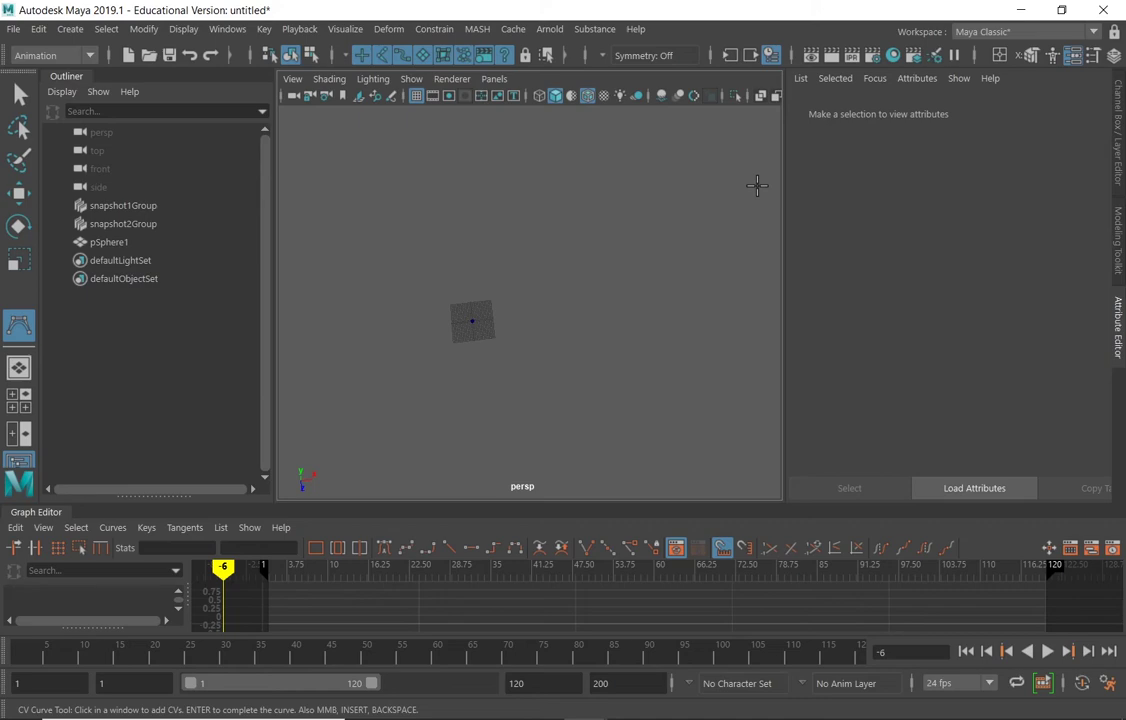
{"action": "left_click", "coordinate": [471, 318]}
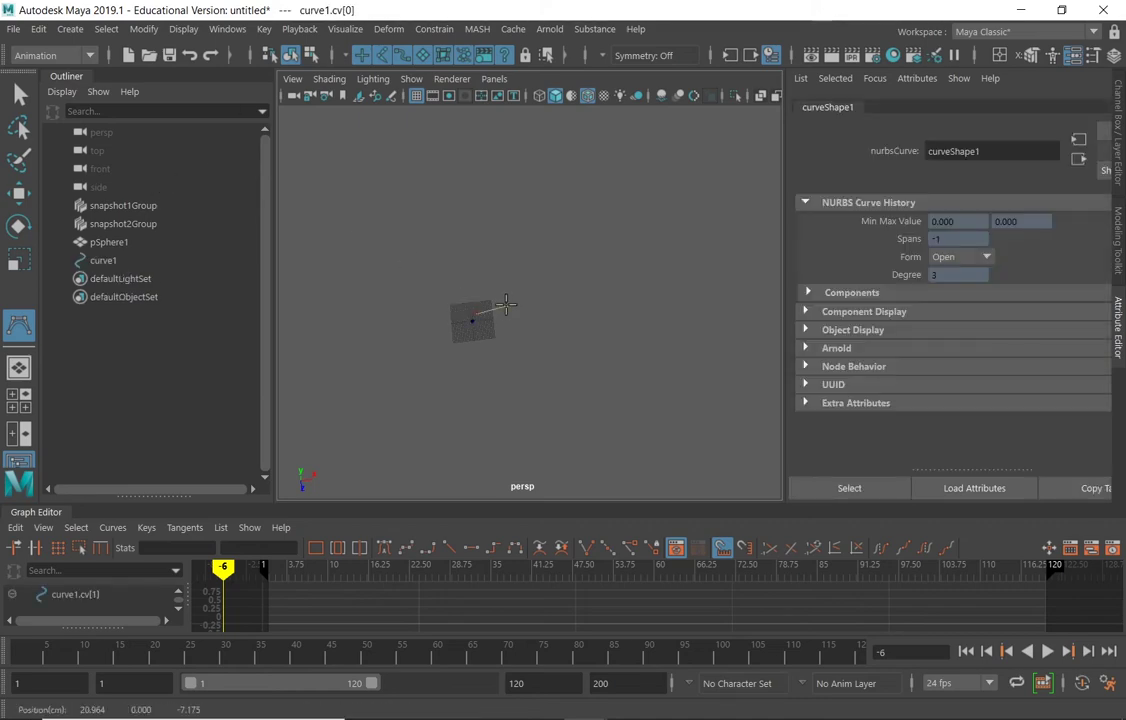
{"action": "left_click", "coordinate": [577, 289]}
{"action": "left_click", "coordinate": [655, 280]}
{"action": "left_click", "coordinate": [717, 325]}
{"action": "left_click", "coordinate": [648, 365]}
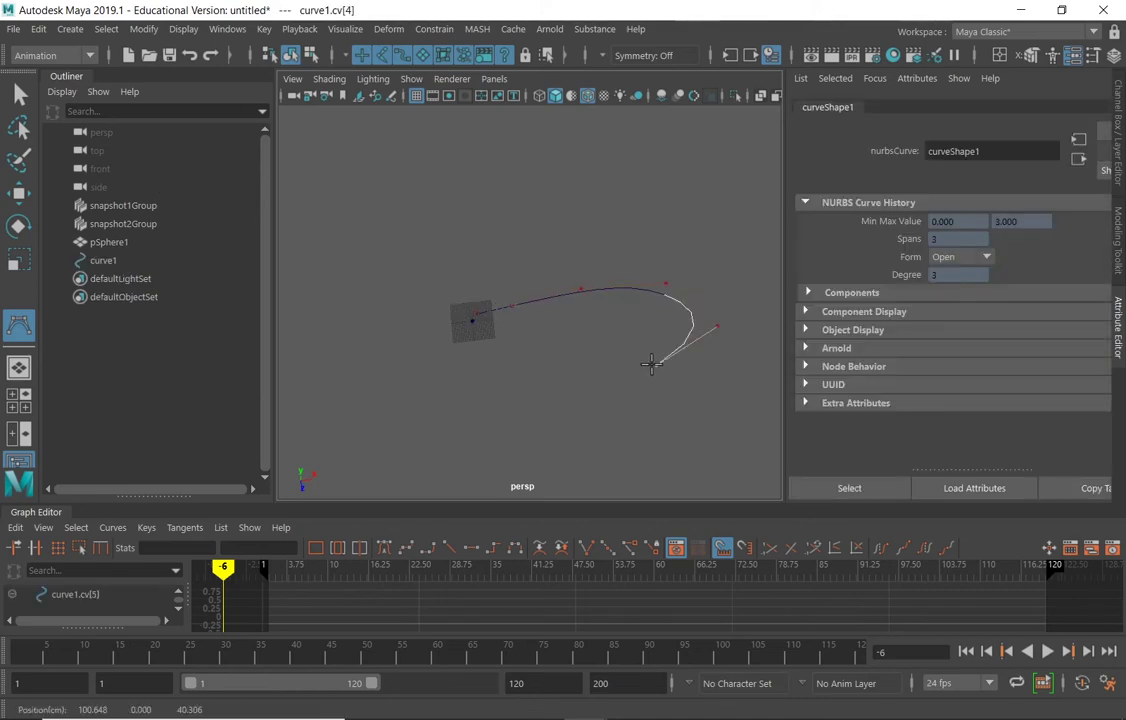
{"action": "left_click", "coordinate": [522, 353]}
{"action": "left_click", "coordinate": [485, 343]}
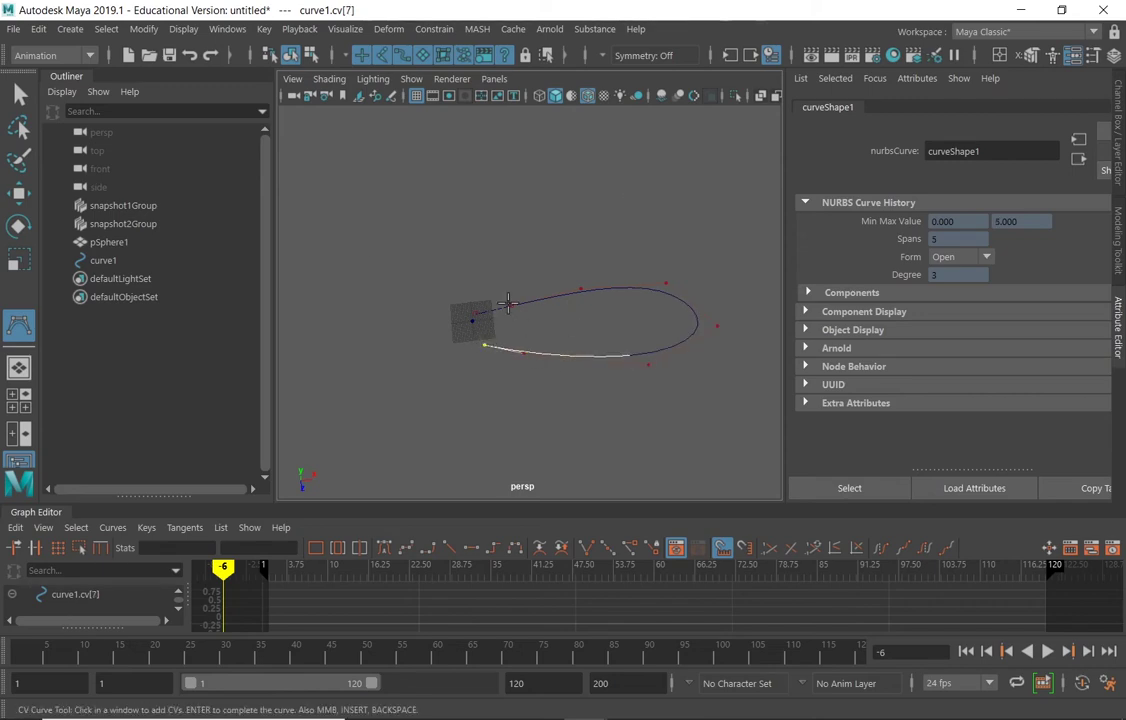
{"action": "key", "text": "Return"}
{"action": "key", "text": "w"}
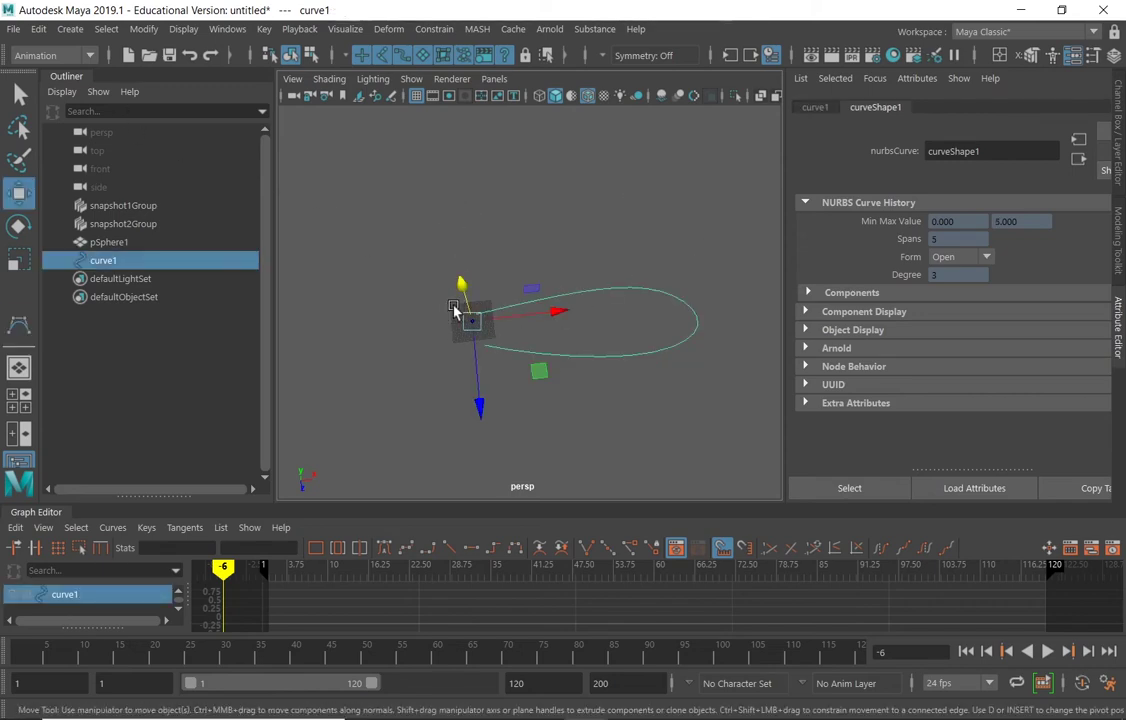
Step: Select the new sphere together with the looping curve and attach the sphere to it as a motion path
{"action": "left_click_drag", "start_coordinate": [521, 325], "coordinate": [478, 287], "text": "alt"}
{"action": "left_click", "coordinate": [336, 311]}
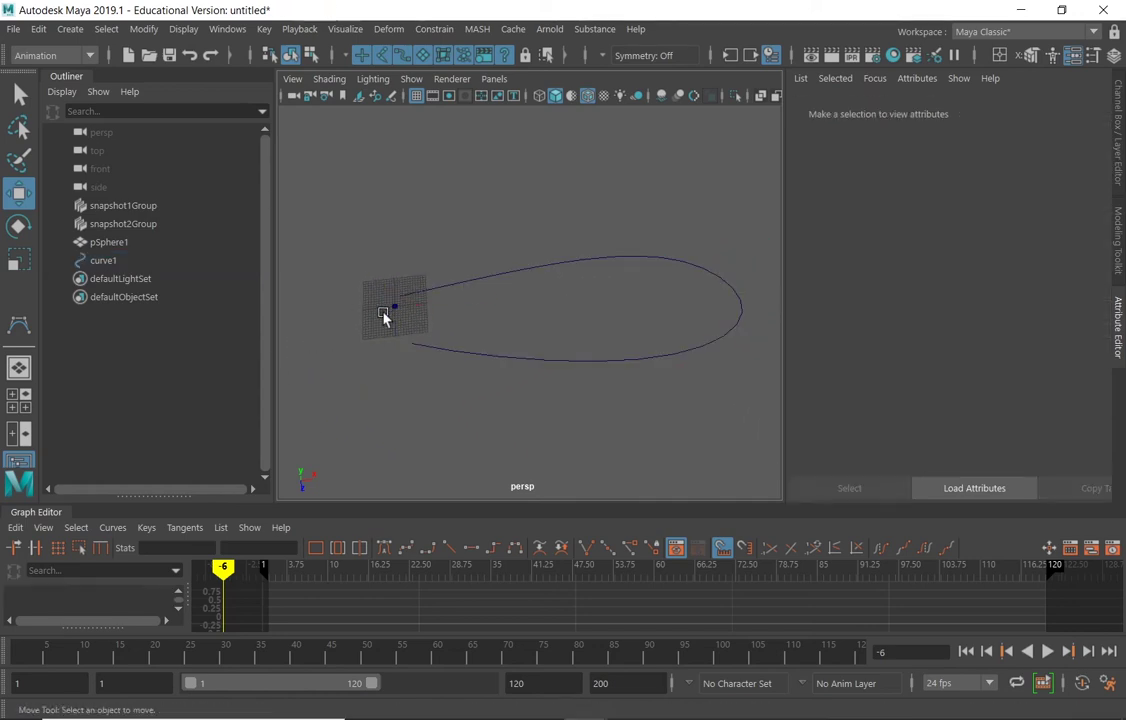
{"action": "left_click", "coordinate": [398, 310]}
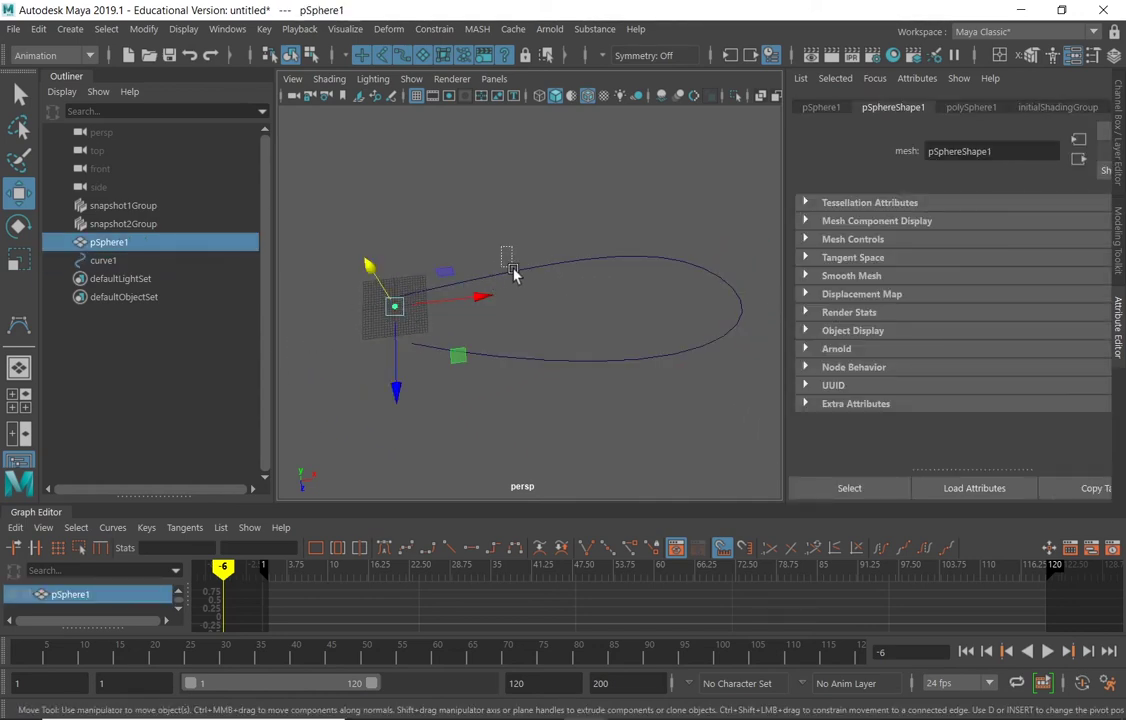
{"action": "left_click", "coordinate": [507, 266], "text": "shift"}
{"action": "left_click", "coordinate": [19, 94]}
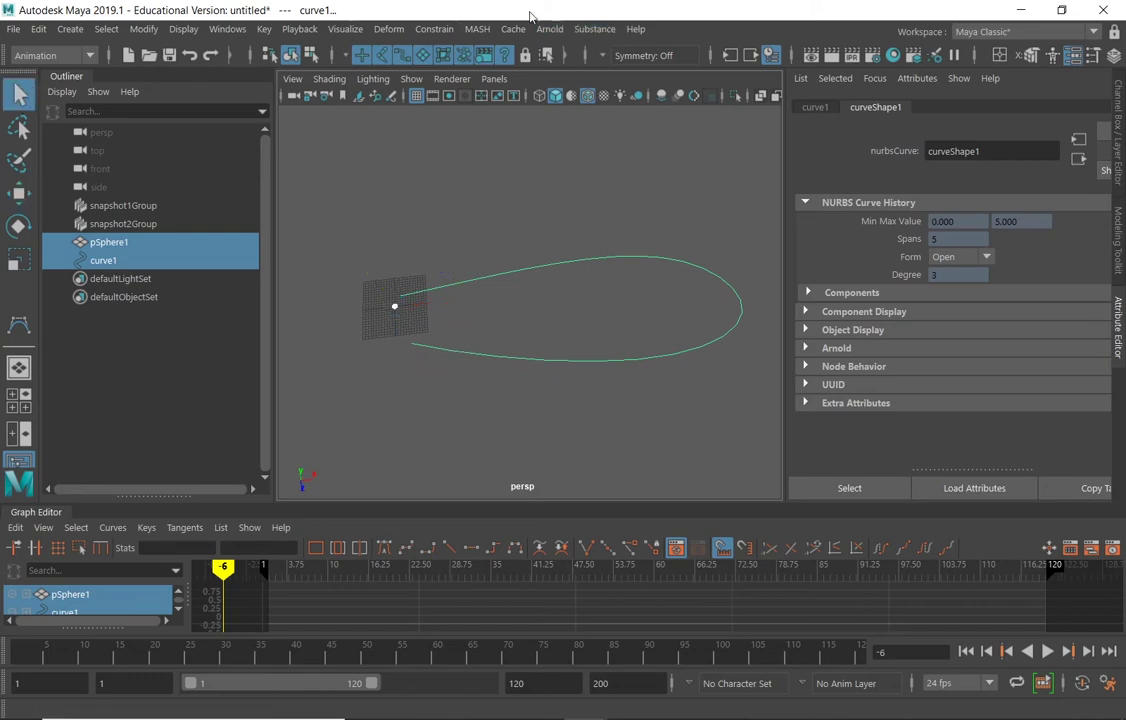
{"action": "left_click", "coordinate": [434, 28]}
{"action": "mouse_move", "coordinate": [556, 190]}
{"action": "left_click", "coordinate": [676, 206]}
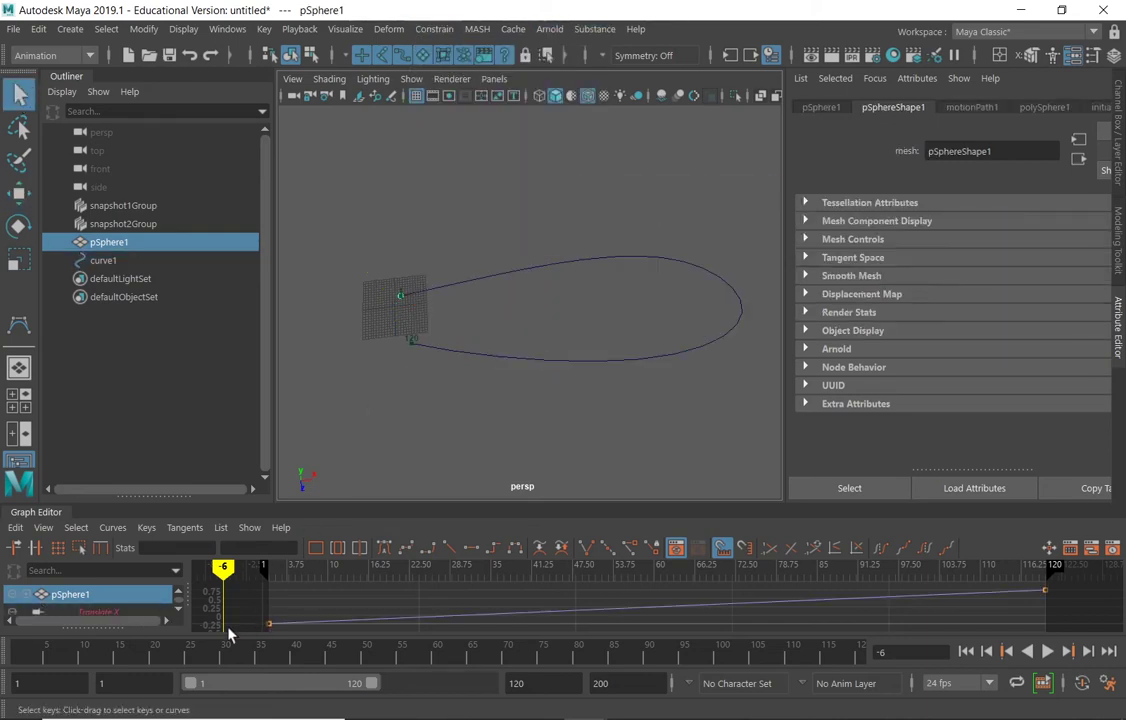
Step: Set the current time to frame 1 and create an animation snapshot with both the original sphere and the curve selected
{"action": "key", "text": "alt+v"}
{"action": "key", "text": "Escape"}
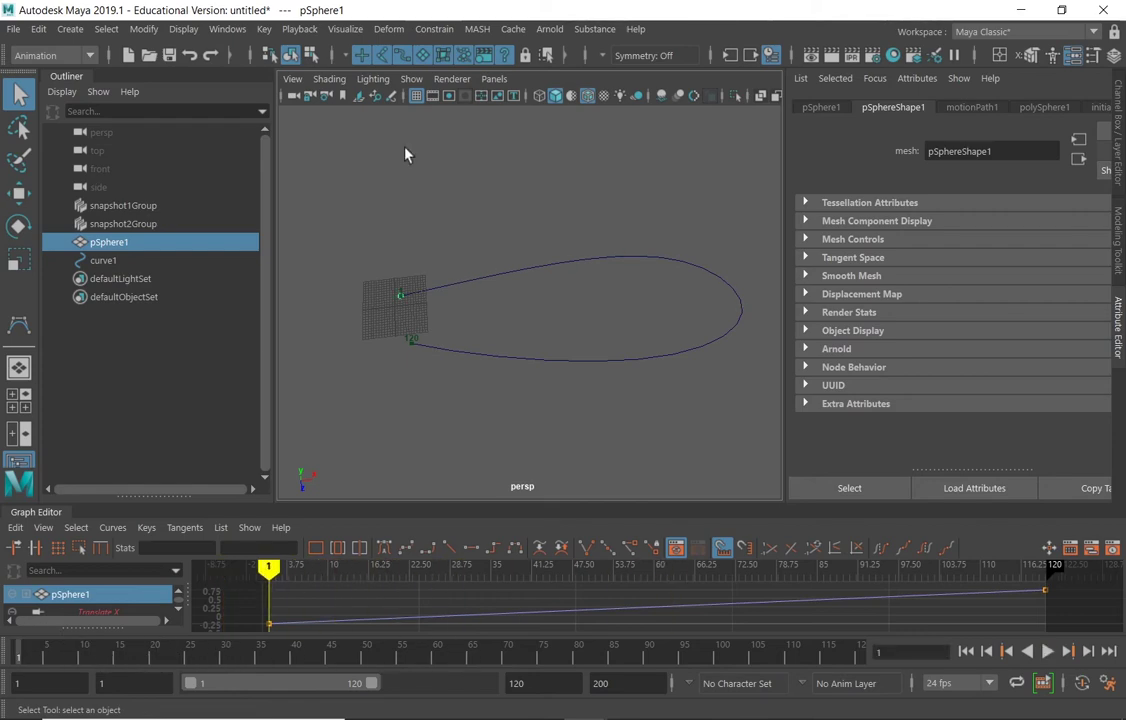
{"action": "left_click", "coordinate": [504, 276], "text": "shift"}
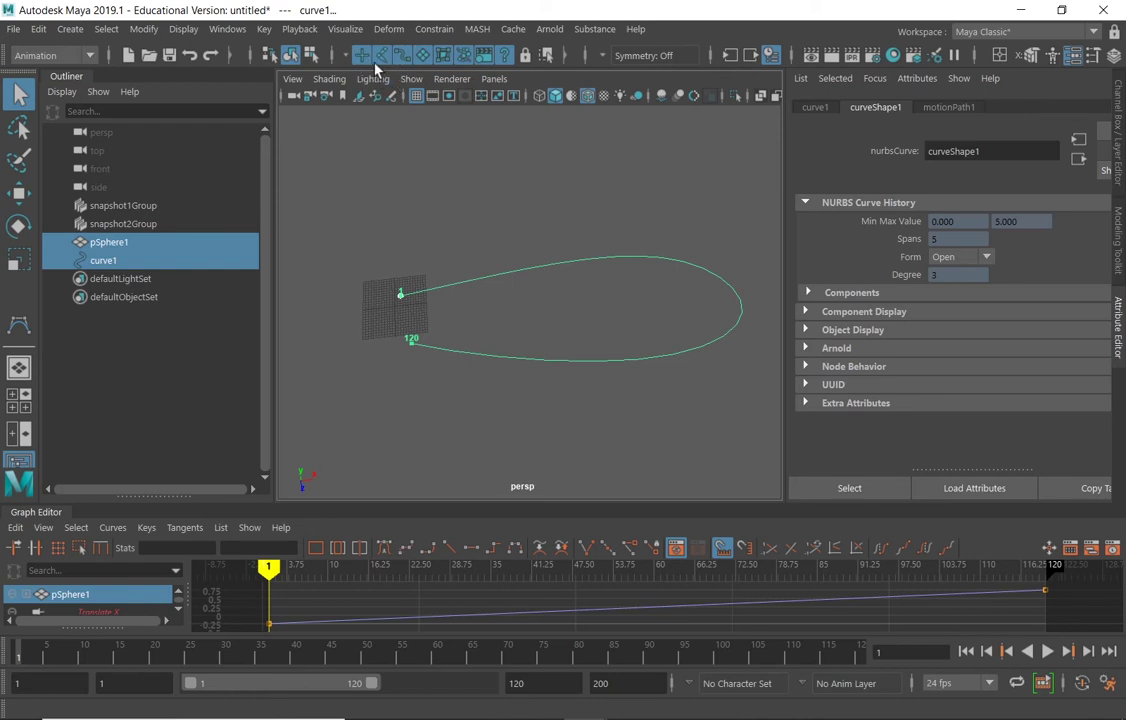
{"action": "left_click", "coordinate": [345, 29]}
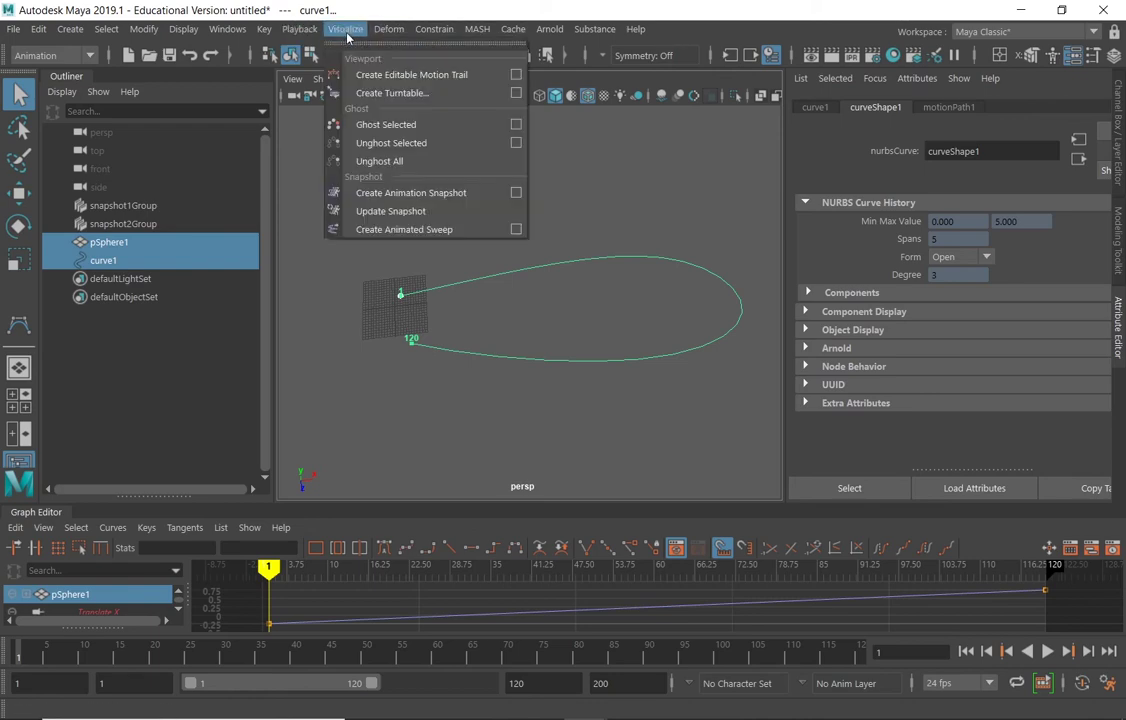
{"action": "left_click", "coordinate": [452, 195]}
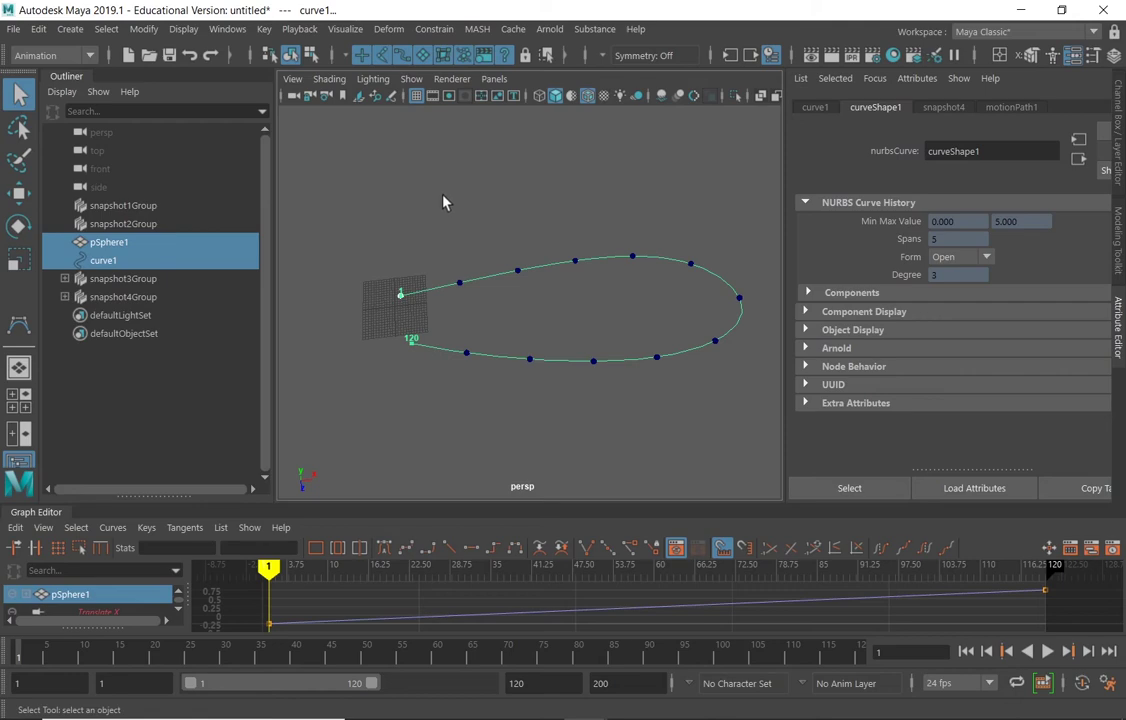
Step: Undo the animation snapshot and the sphere's motion path attachment, leaving only the plain sphere and curve, and clear the selection
{"action": "key", "text": "ctrl+z"}
{"action": "key", "text": "ctrl+z"}
{"action": "key", "text": "ctrl+z"}
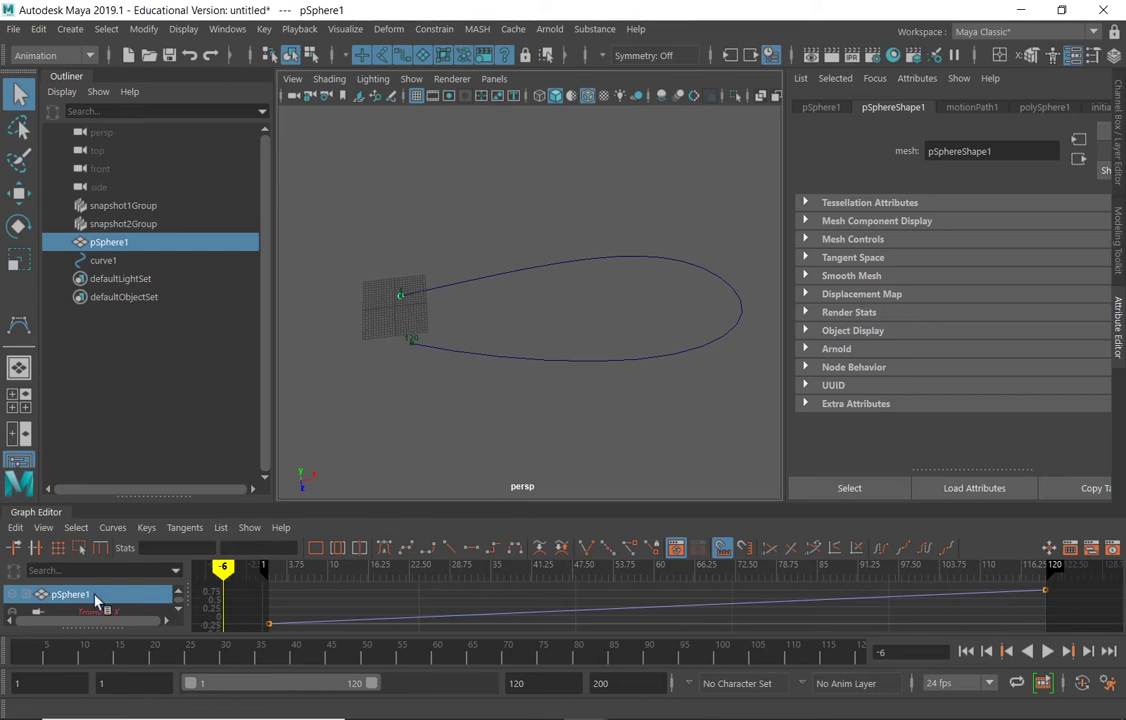
{"action": "left_click", "coordinate": [62, 648]}
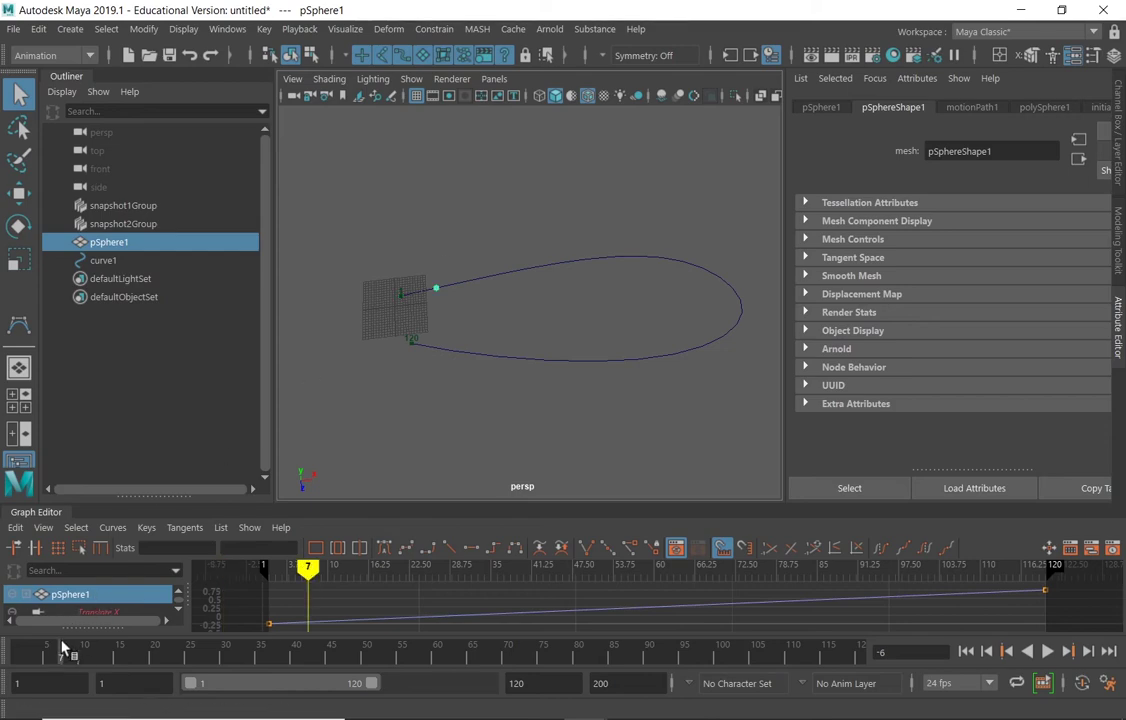
{"action": "key", "text": "alt+shift+v"}
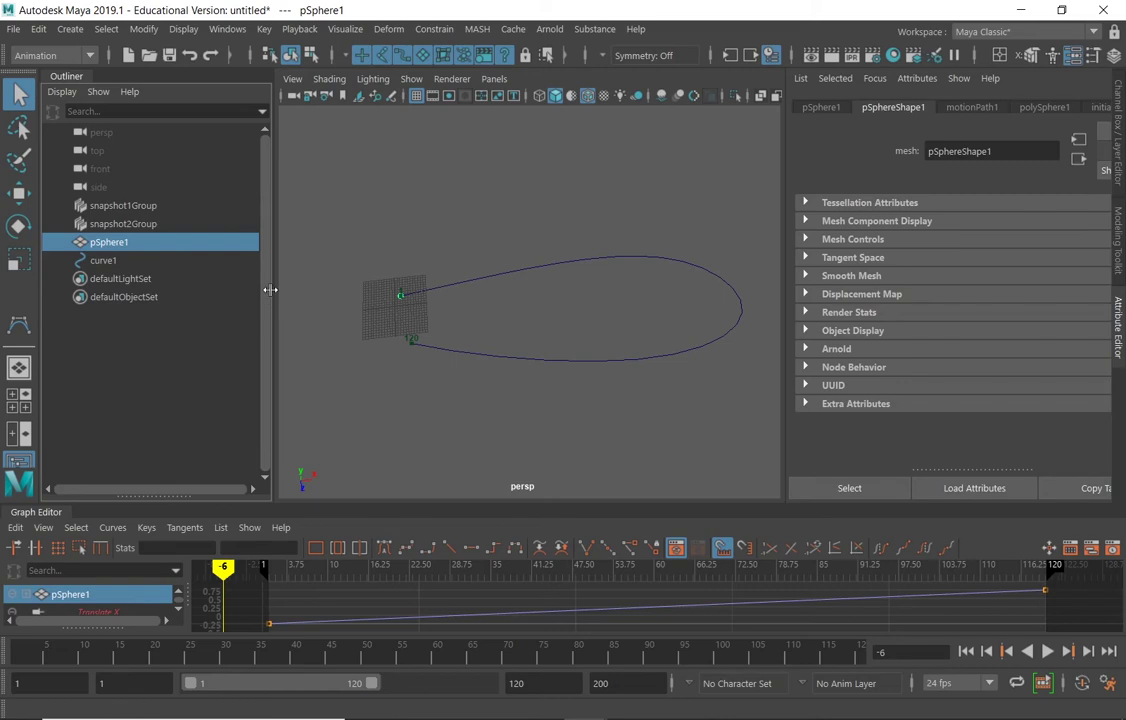
{"action": "left_click", "coordinate": [475, 281]}
{"action": "left_click", "coordinate": [495, 231]}
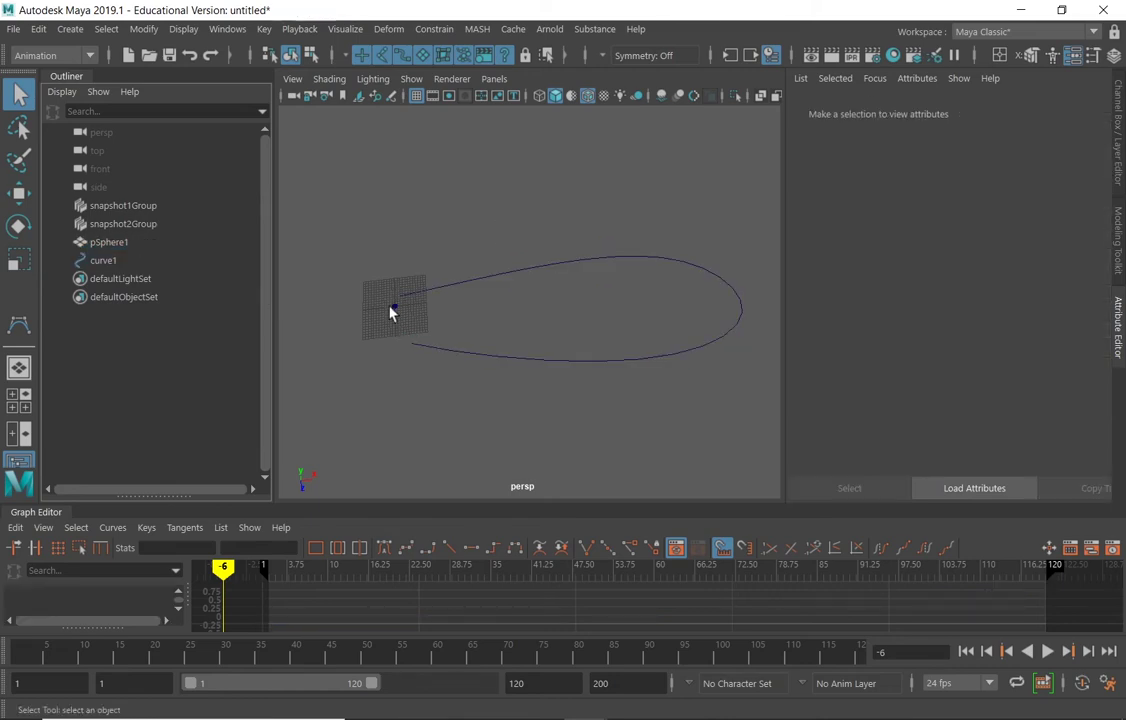
Step: Create one instance of the sphere with Duplicate Special and move it about 10.7 cm in negative Z and 1.5 cm in negative X
{"action": "left_click", "coordinate": [398, 313]}
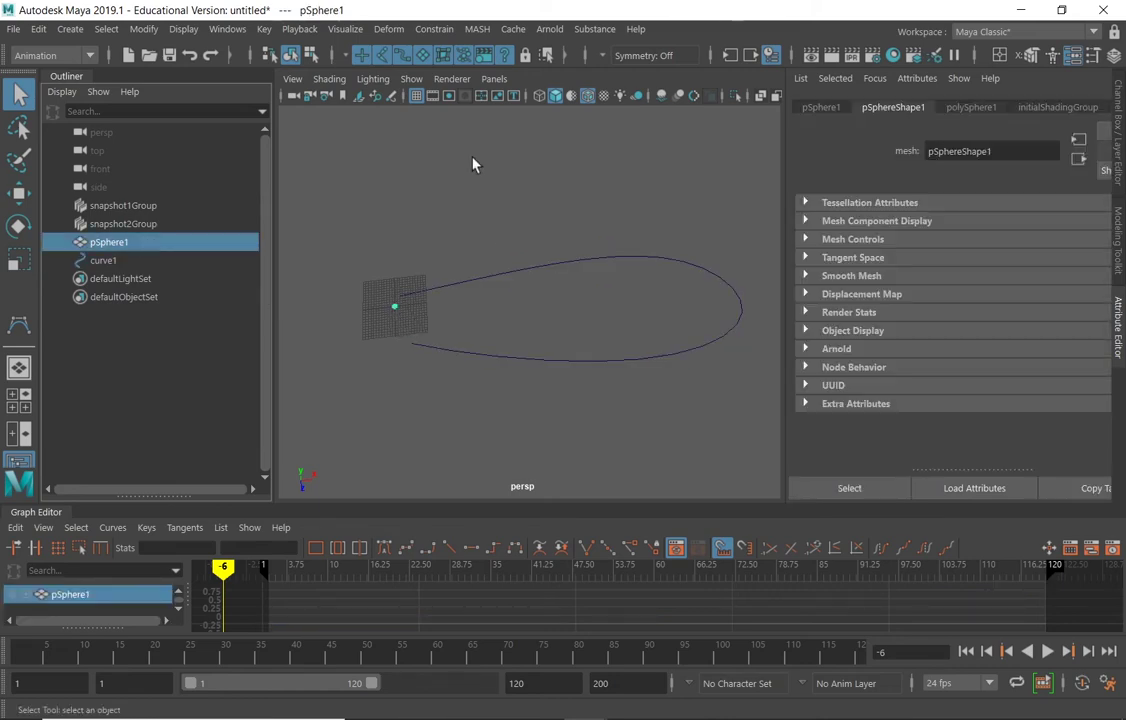
{"action": "left_click", "coordinate": [38, 29]}
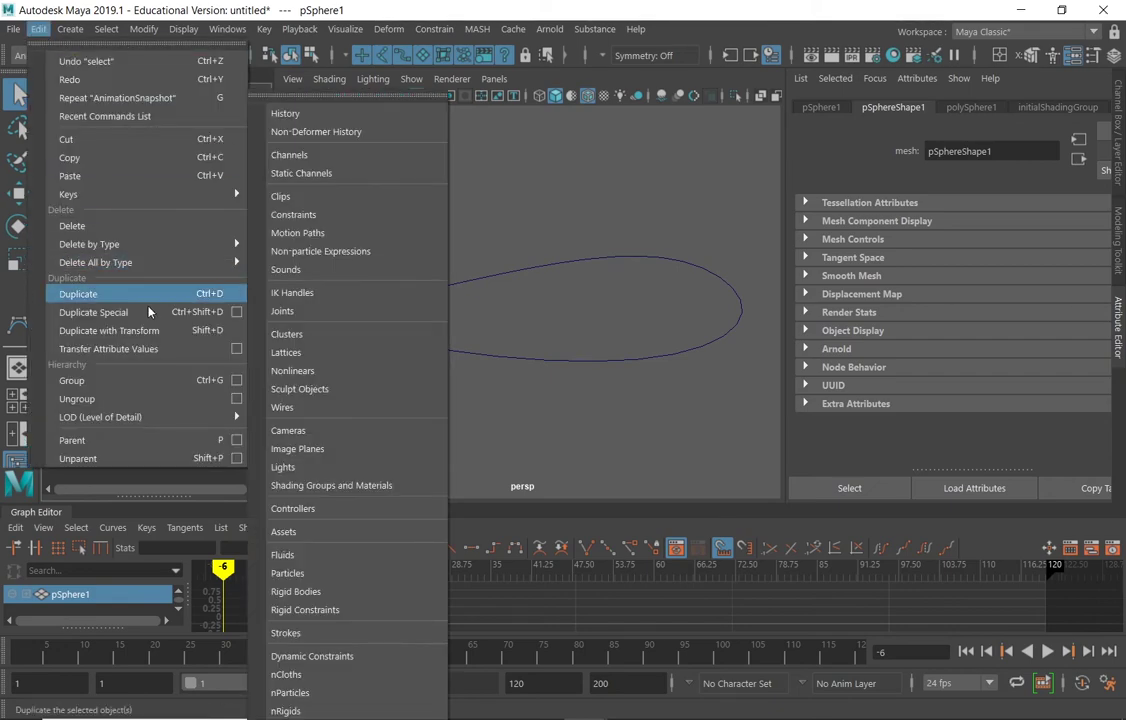
{"action": "left_click", "coordinate": [236, 312]}
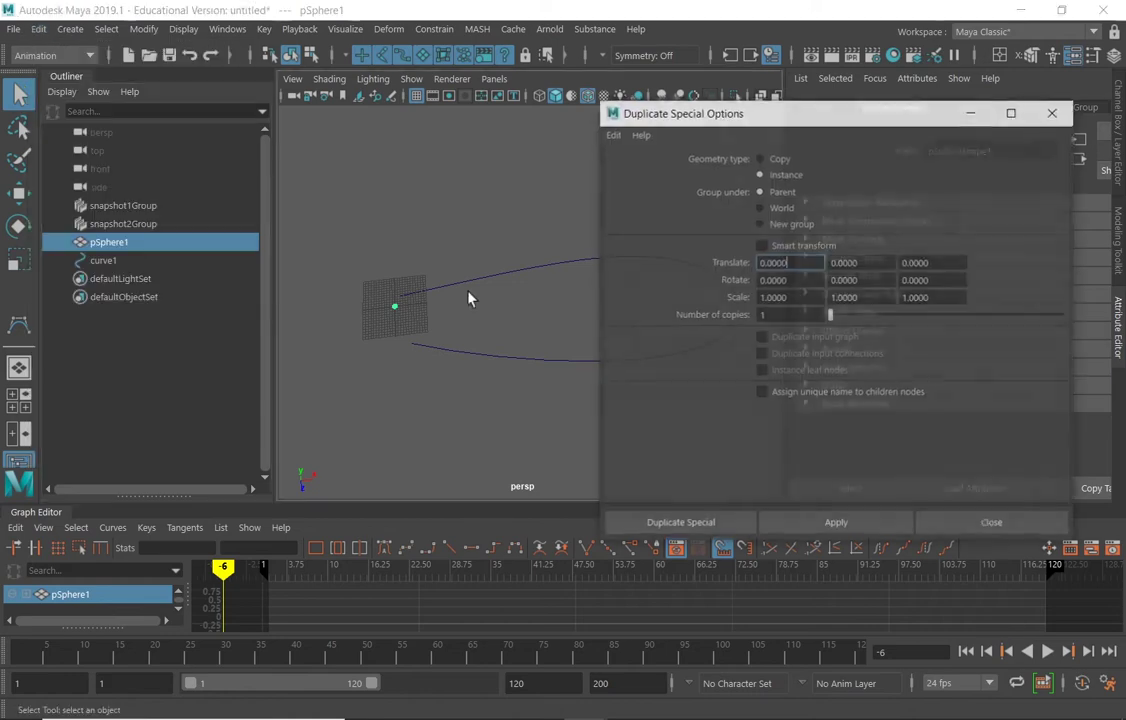
{"action": "left_click", "coordinate": [830, 524]}
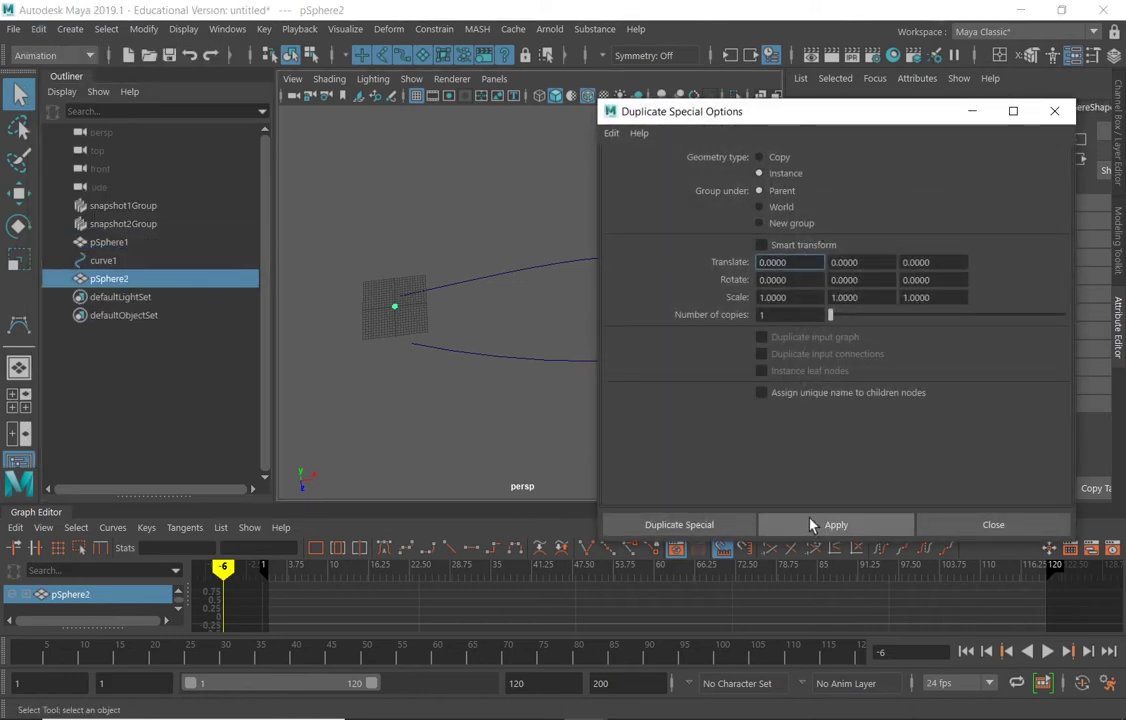
{"action": "left_click", "coordinate": [1054, 111]}
{"action": "key", "text": "w"}
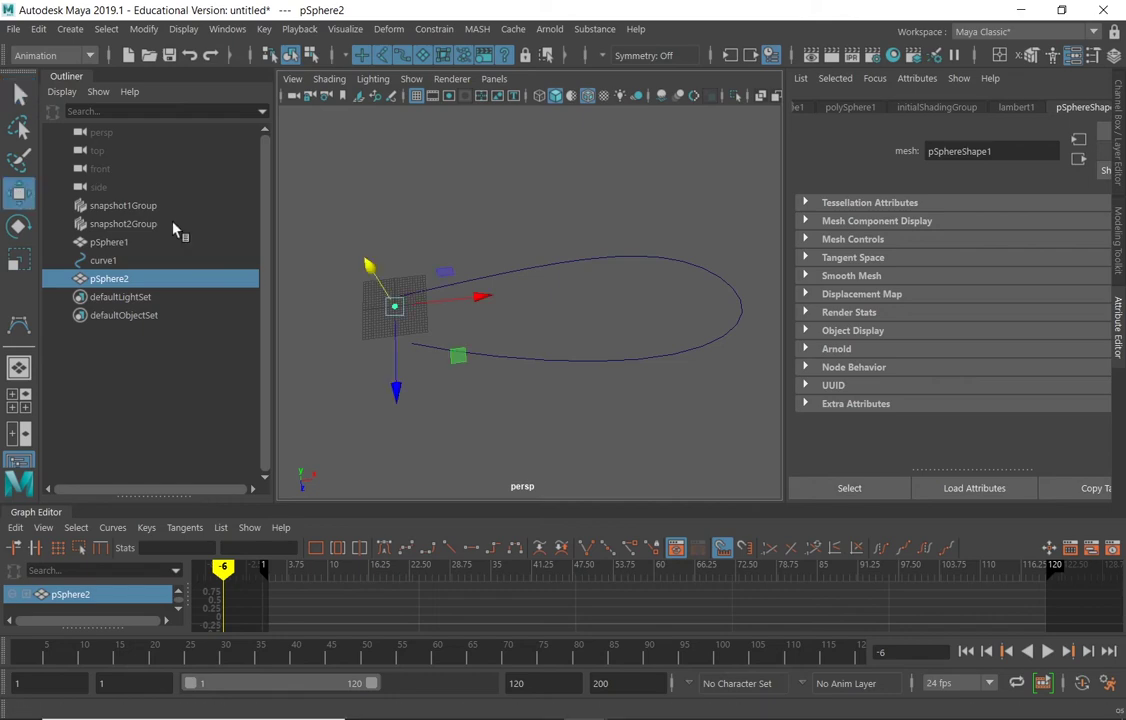
{"action": "left_click", "coordinate": [456, 355]}
{"action": "left_click_drag", "start_coordinate": [456, 355], "coordinate": [452, 329]}
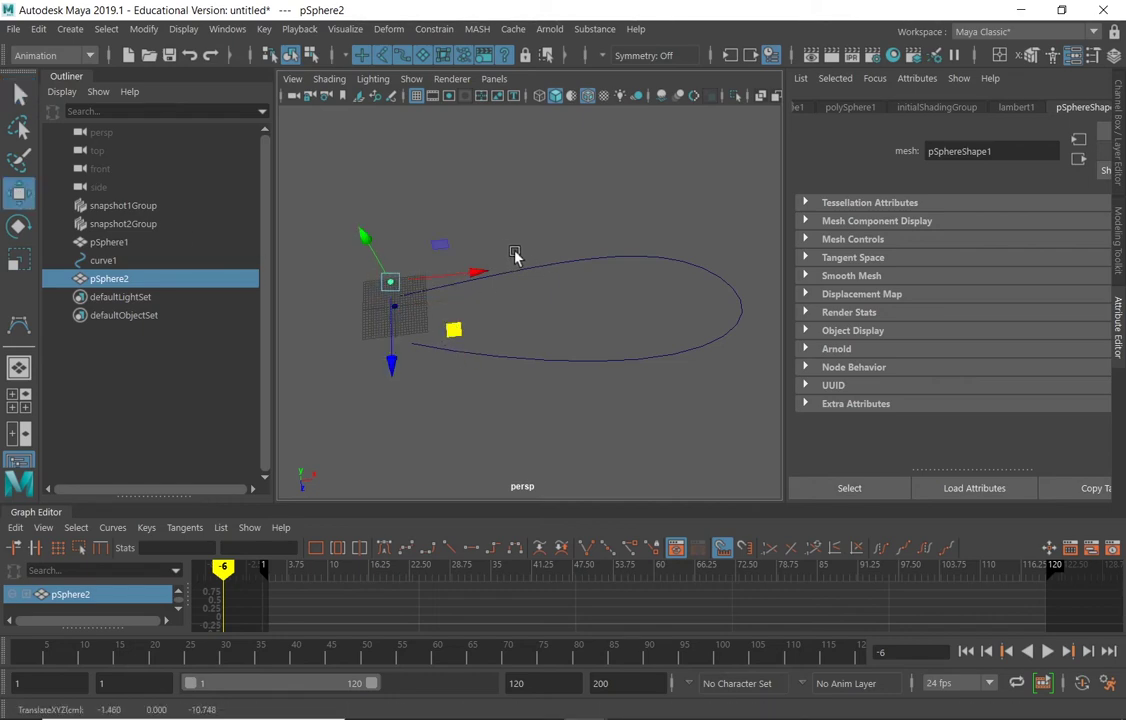
Step: Add the curve to the selected instanced sphere and attach the instance to the curve as a motion path
{"action": "left_click_drag", "start_coordinate": [517, 254], "coordinate": [573, 259], "text": "shift"}
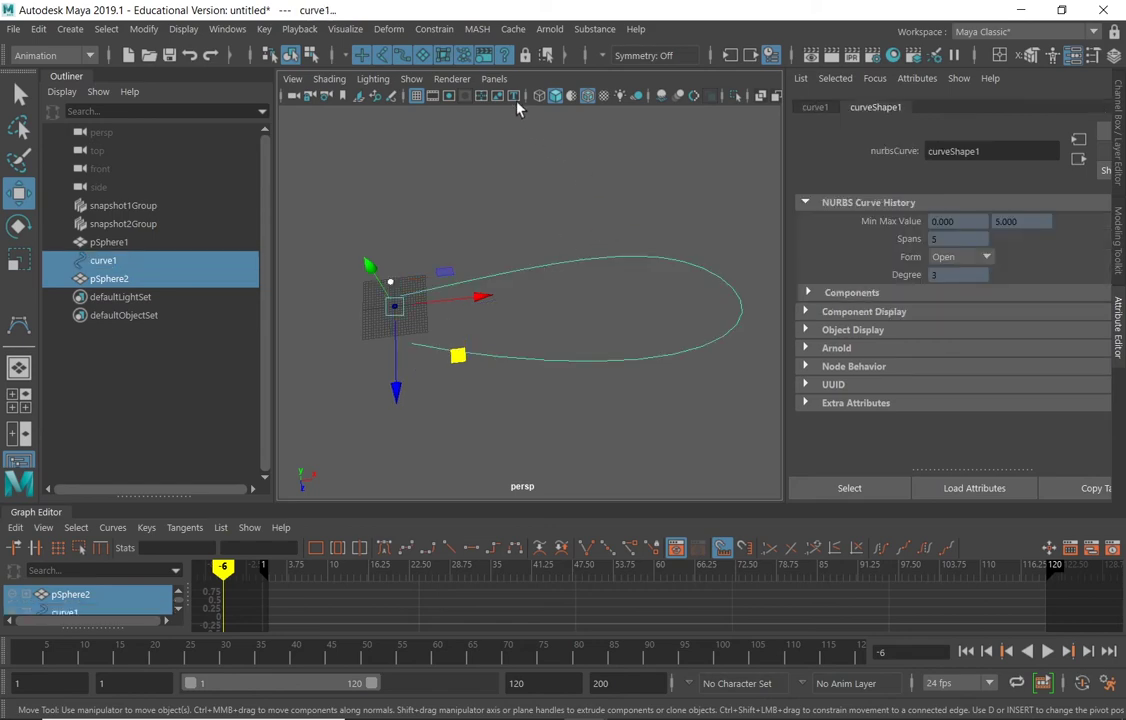
{"action": "left_click", "coordinate": [434, 29]}
{"action": "mouse_move", "coordinate": [580, 189]}
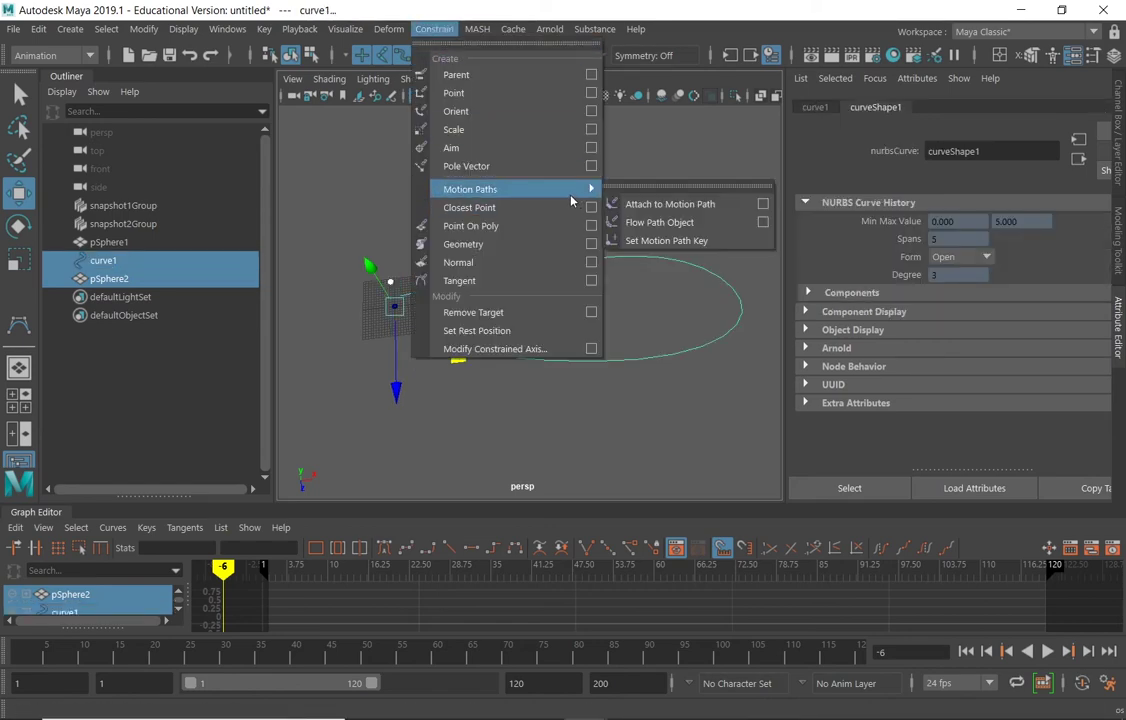
{"action": "left_click", "coordinate": [648, 204]}
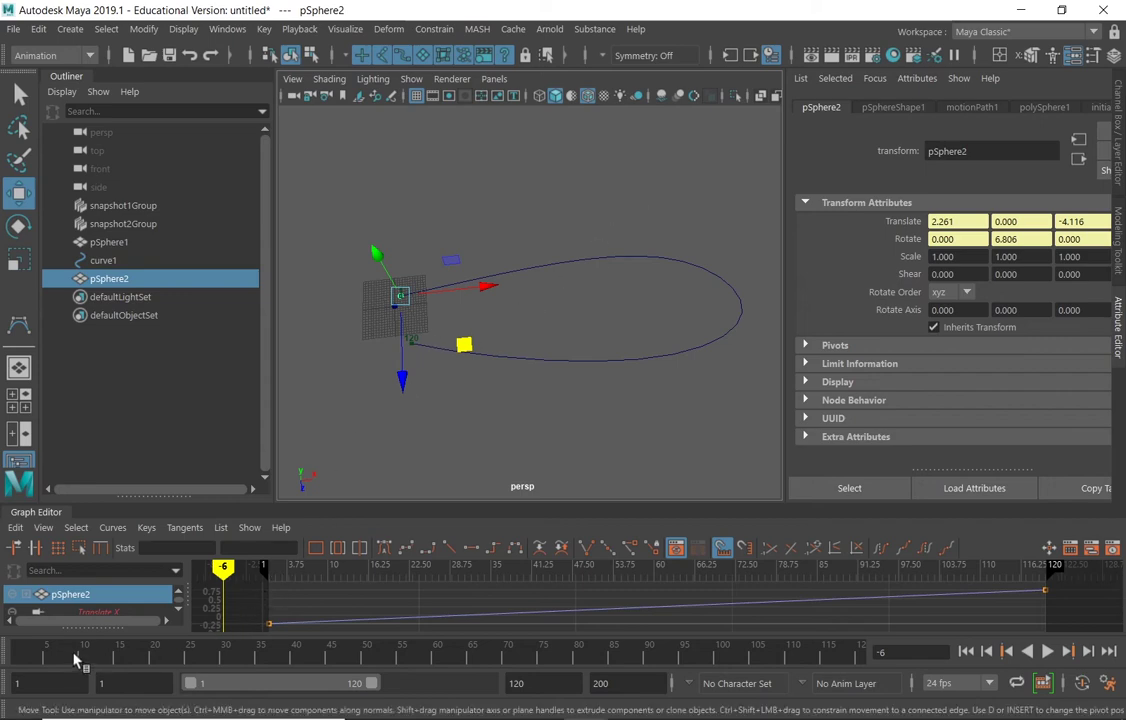
Step: Set the current time to frame 1, select the instanced sphere with the curve, and create an animation snapshot from them
{"action": "key", "text": "alt+v"}
{"action": "key", "text": "alt+v"}
{"action": "key", "text": "alt+shift+v"}
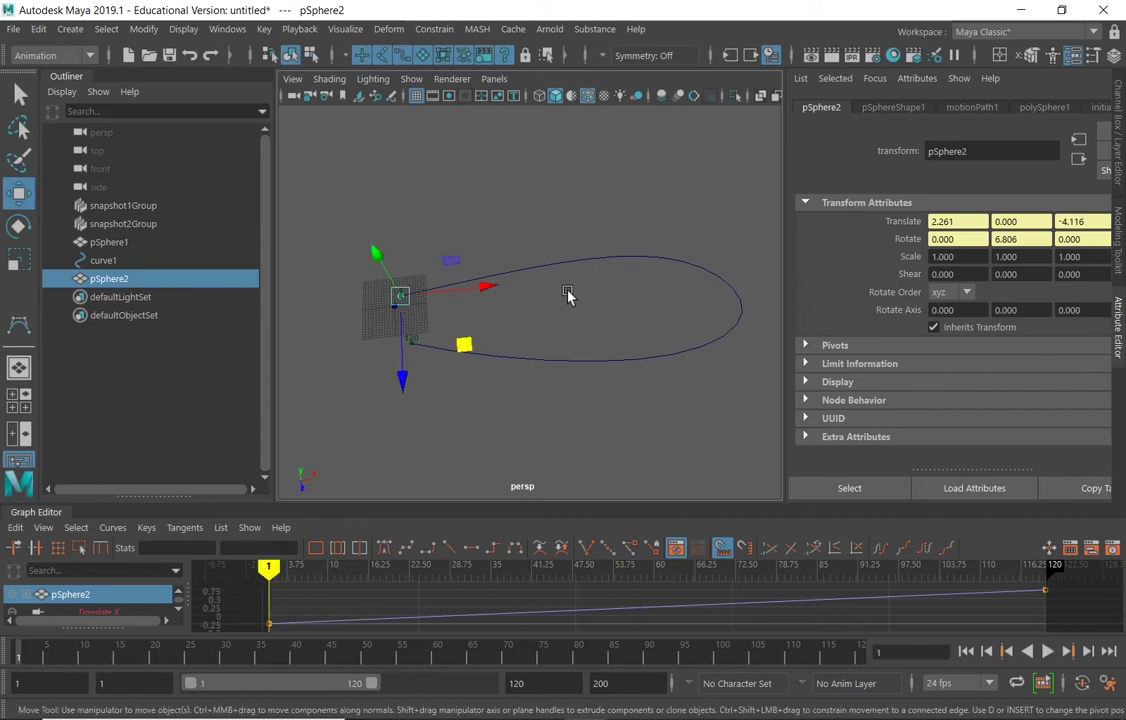
{"action": "left_click_drag", "start_coordinate": [568, 241], "coordinate": [597, 282], "text": "shift"}
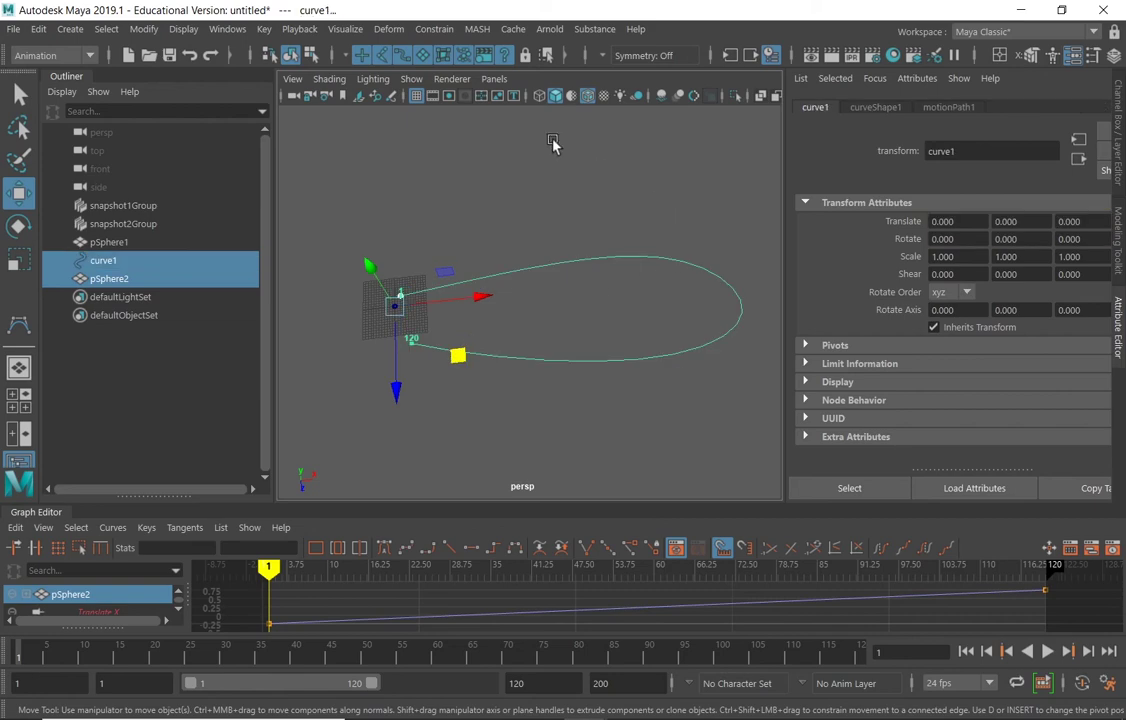
{"action": "left_click", "coordinate": [343, 29]}
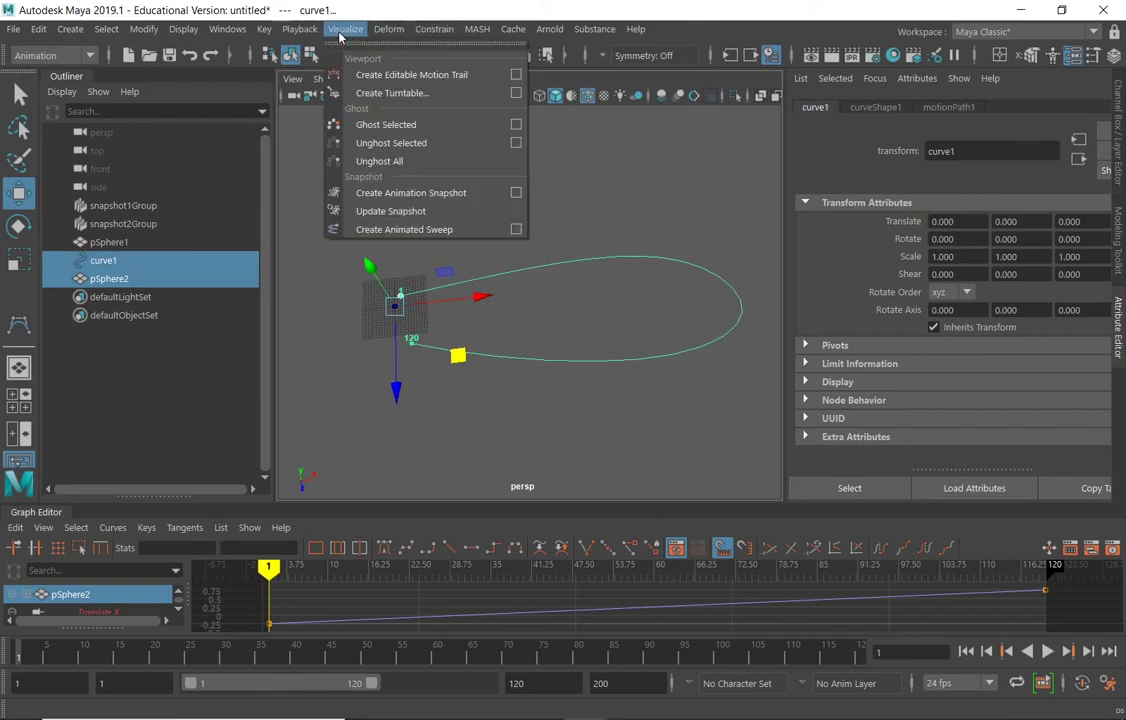
{"action": "left_click", "coordinate": [421, 193]}
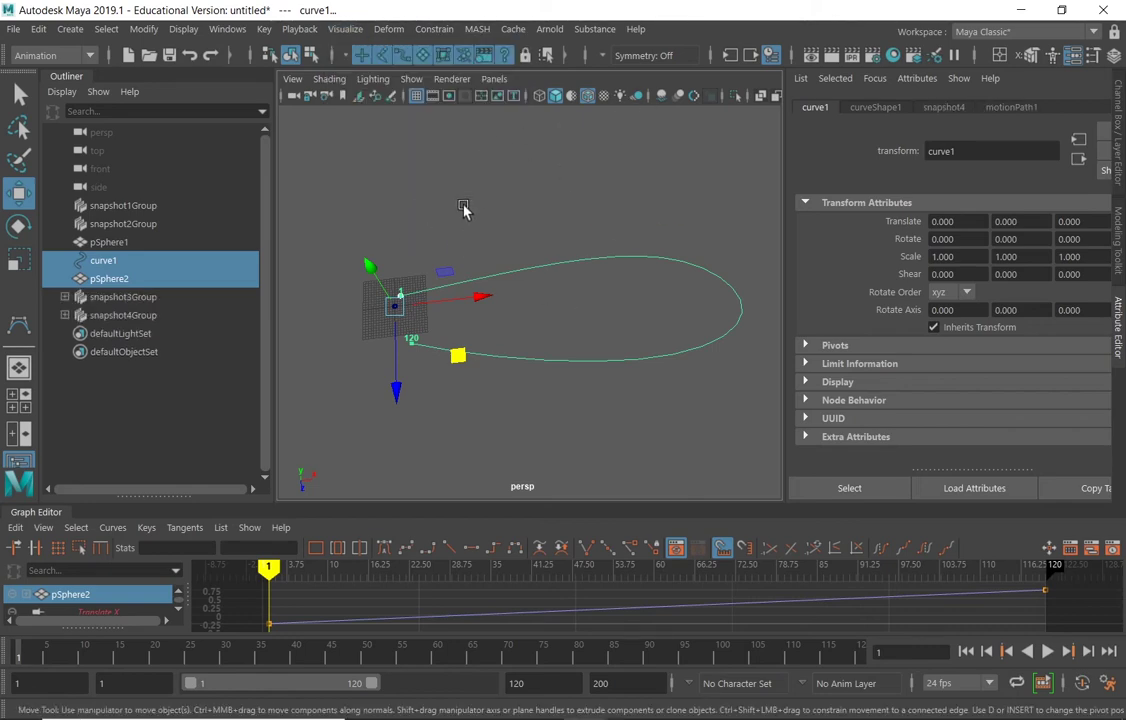
Step: Scrub and play back the timeline to check how the instanced sphere moves along the curve
{"action": "left_click_drag", "start_coordinate": [465, 211], "coordinate": [533, 181], "text": "alt"}
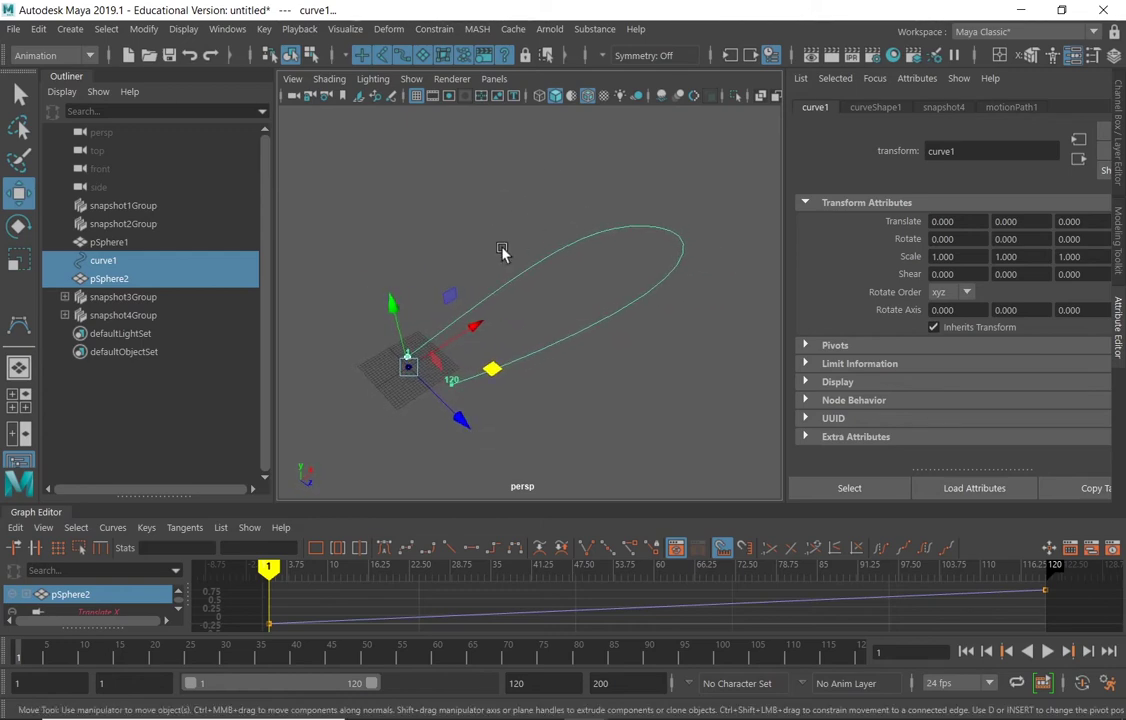
{"action": "right_click_drag", "start_coordinate": [505, 251], "coordinate": [480, 290], "text": "alt"}
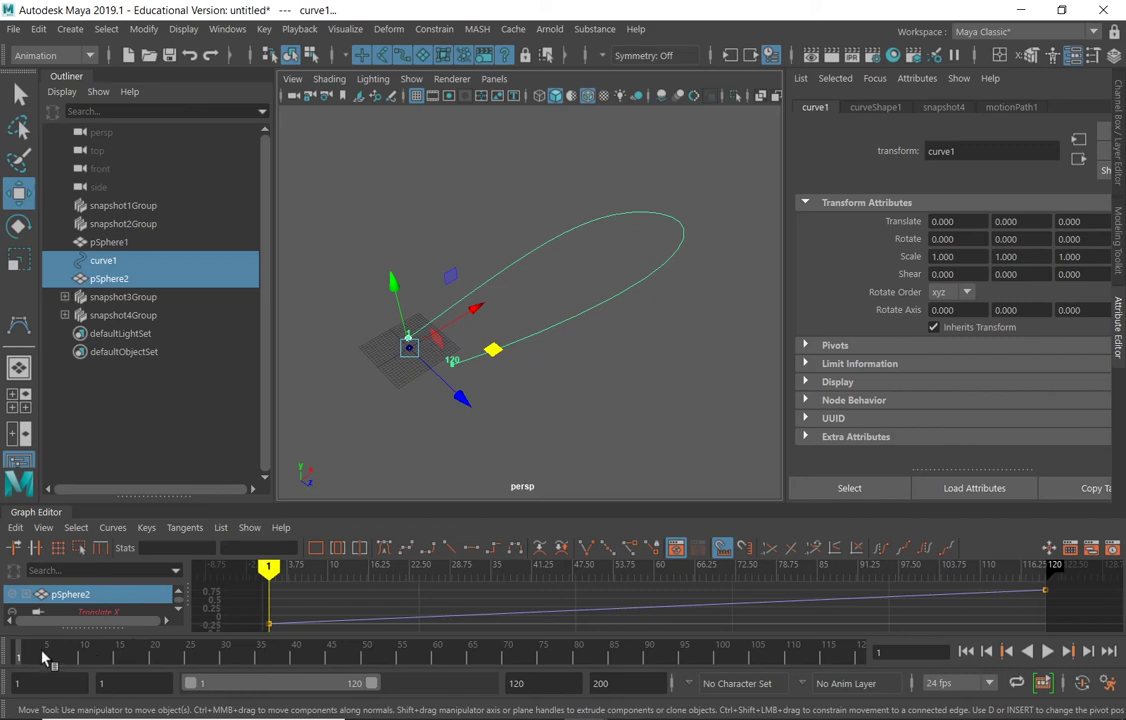
{"action": "left_click_drag", "start_coordinate": [43, 655], "coordinate": [18, 655]}
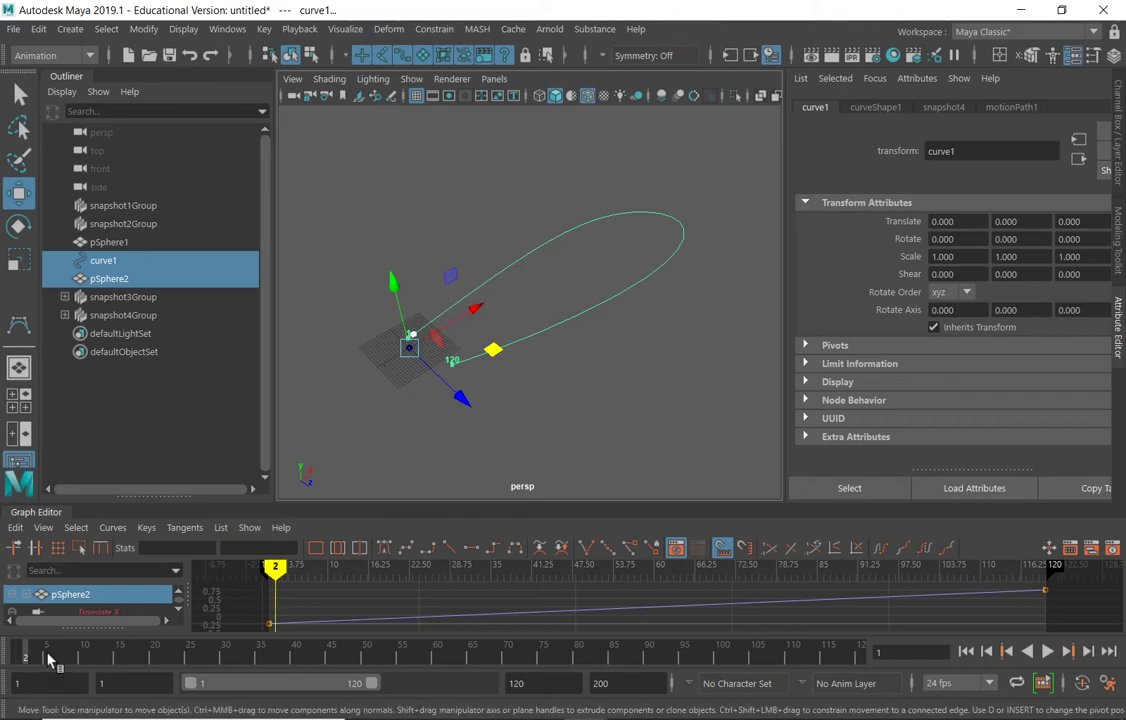
{"action": "key", "text": "alt+v"}
{"action": "mouse_move", "coordinate": [40, 665]}
{"action": "left_mouse_down"}
{"action": "mouse_move", "coordinate": [849, 676]}
{"action": "mouse_move", "coordinate": [658, 659]}
{"action": "mouse_move", "coordinate": [18, 652]}
{"action": "left_mouse_up"}
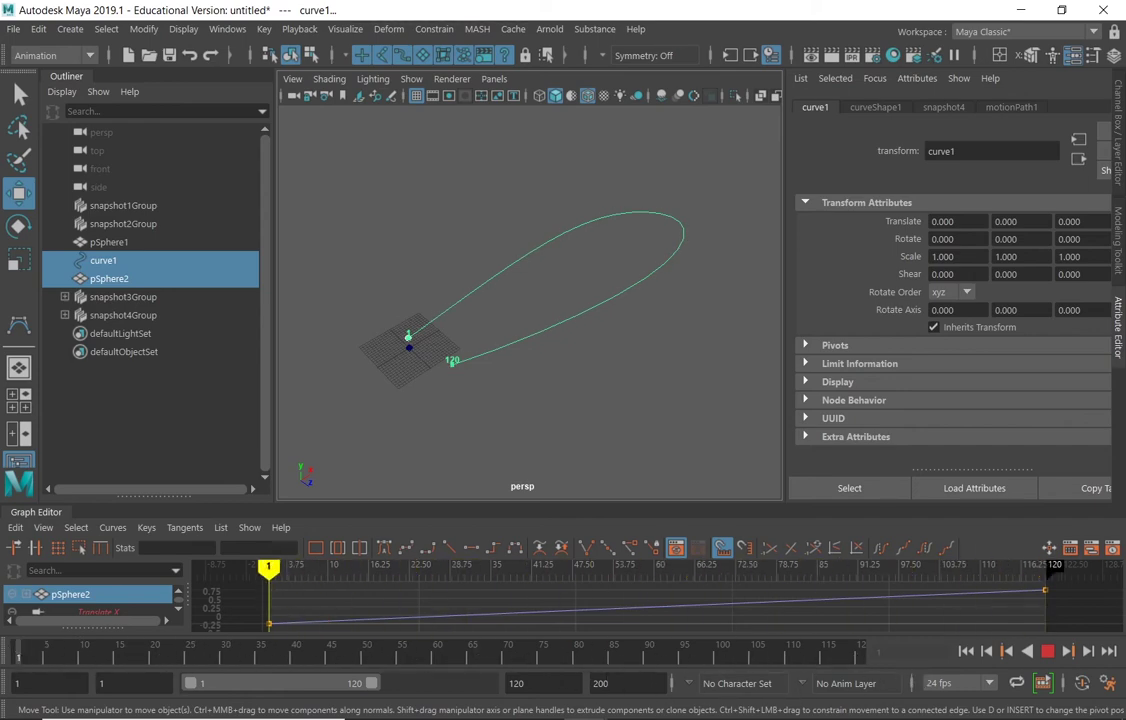
{"action": "key", "text": "alt+v"}
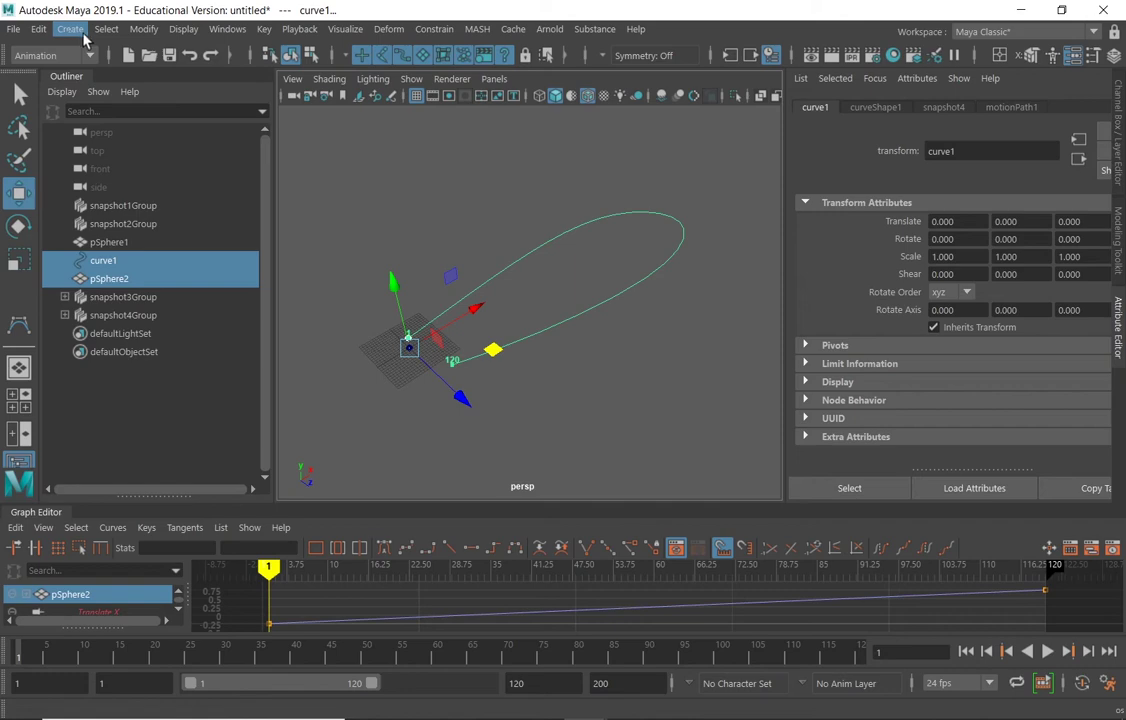
Step: Convert the instanced sphere to a regular object with Instance to Object, select it and check its motion over the timeline
{"action": "left_click", "coordinate": [142, 30]}
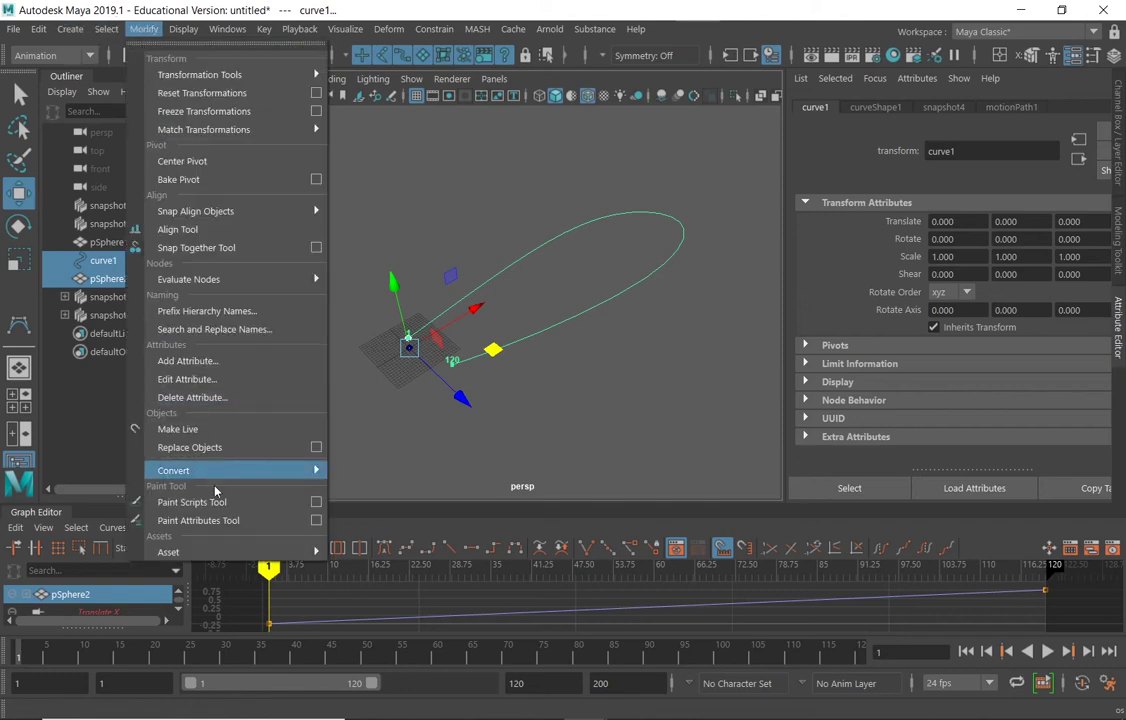
{"action": "mouse_move", "coordinate": [214, 470]}
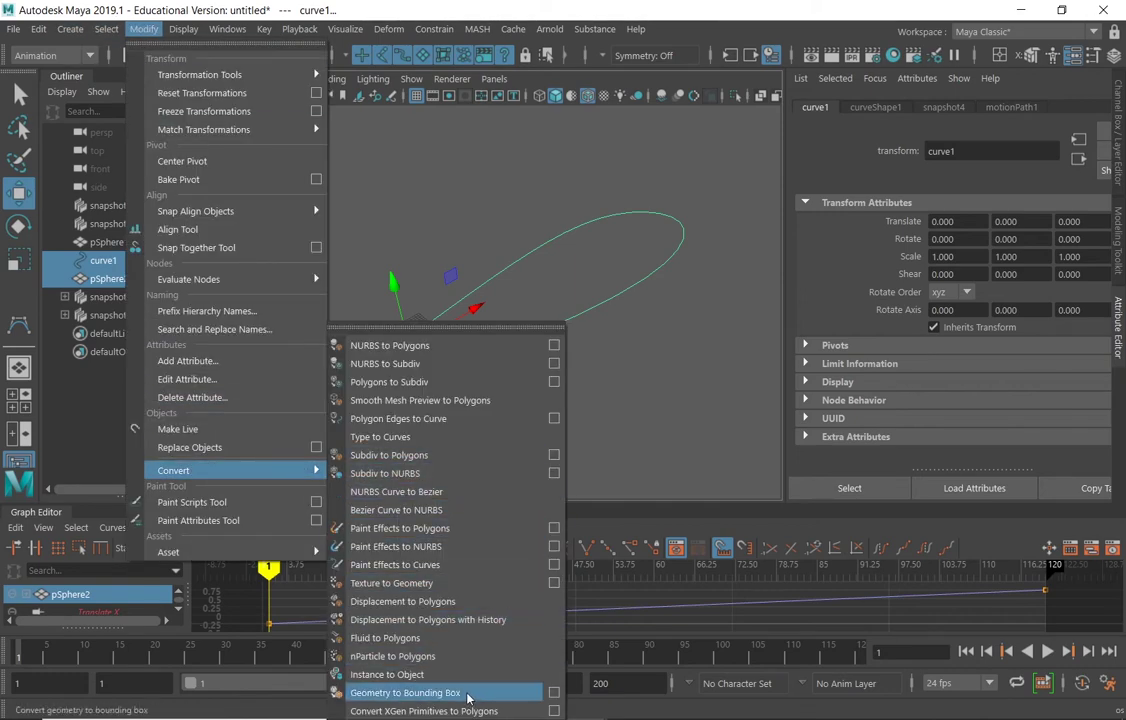
{"action": "left_click", "coordinate": [397, 675]}
{"action": "left_click", "coordinate": [469, 404]}
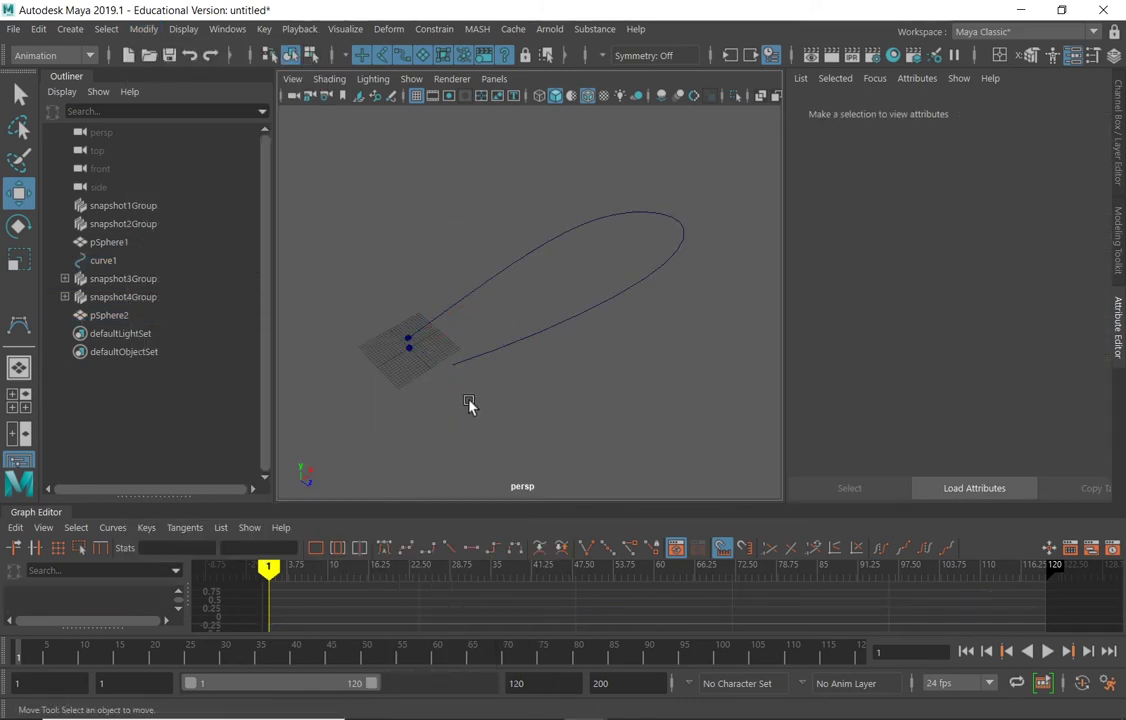
{"action": "left_click", "coordinate": [405, 342]}
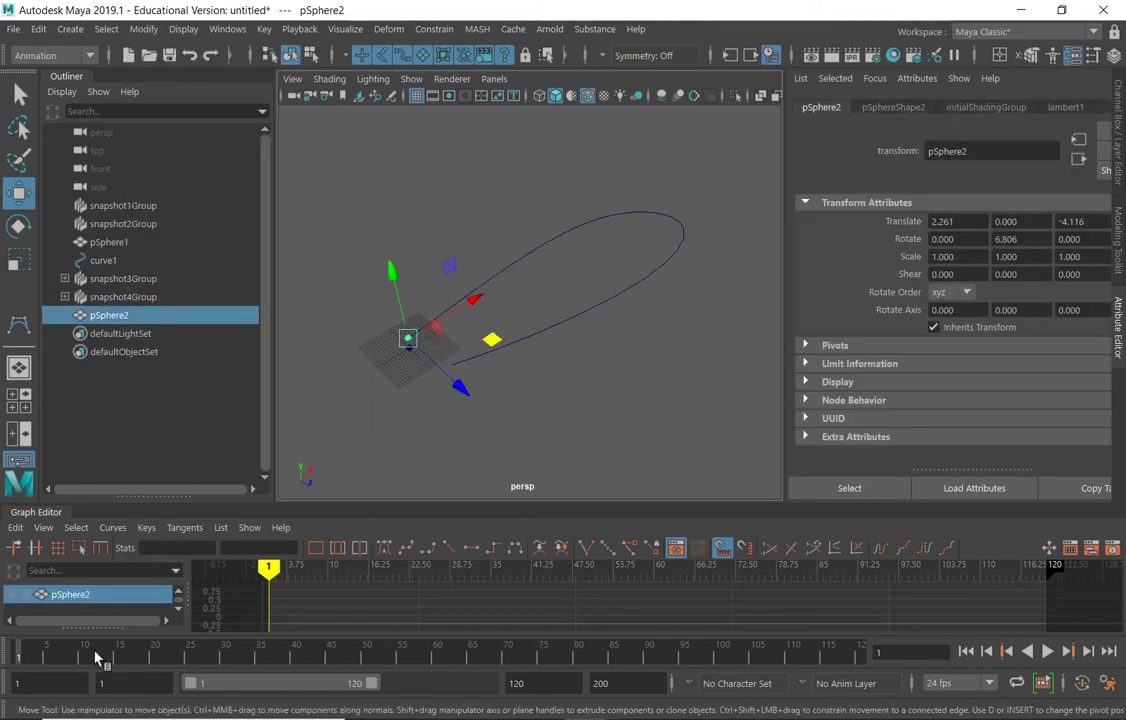
{"action": "left_click_drag", "start_coordinate": [95, 656], "coordinate": [20, 650]}
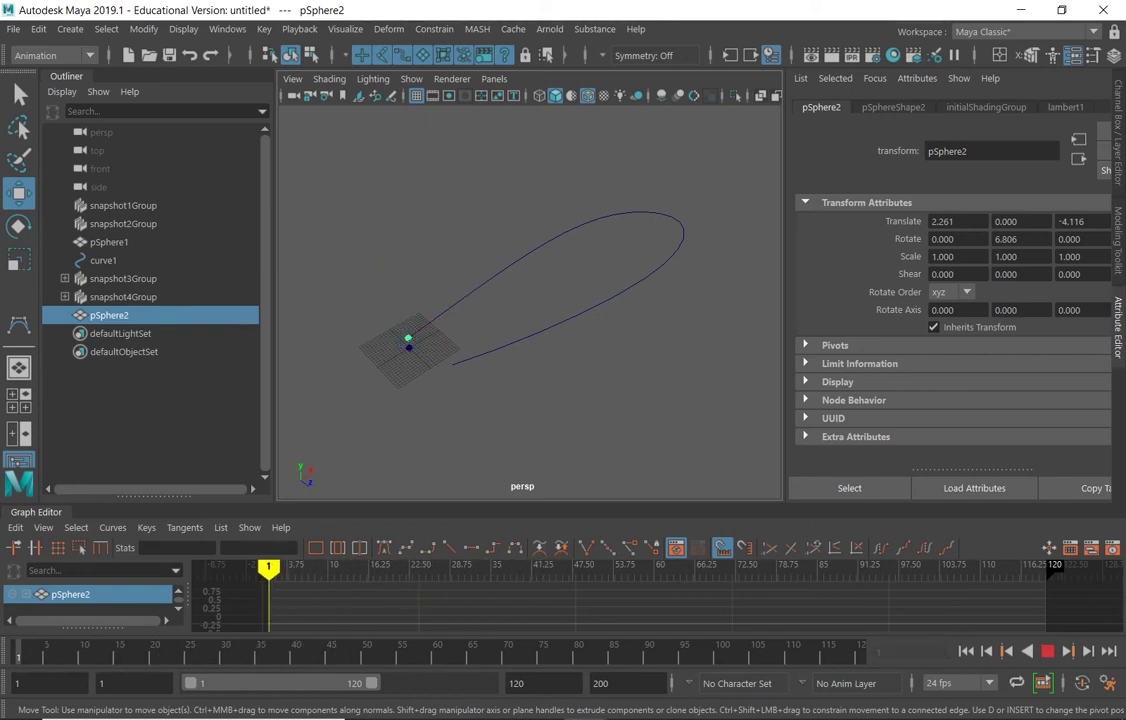
Step: Add the curve to the selected converted sphere and attach them with Attach to Motion Path
{"action": "left_click", "coordinate": [526, 230], "text": "shift"}
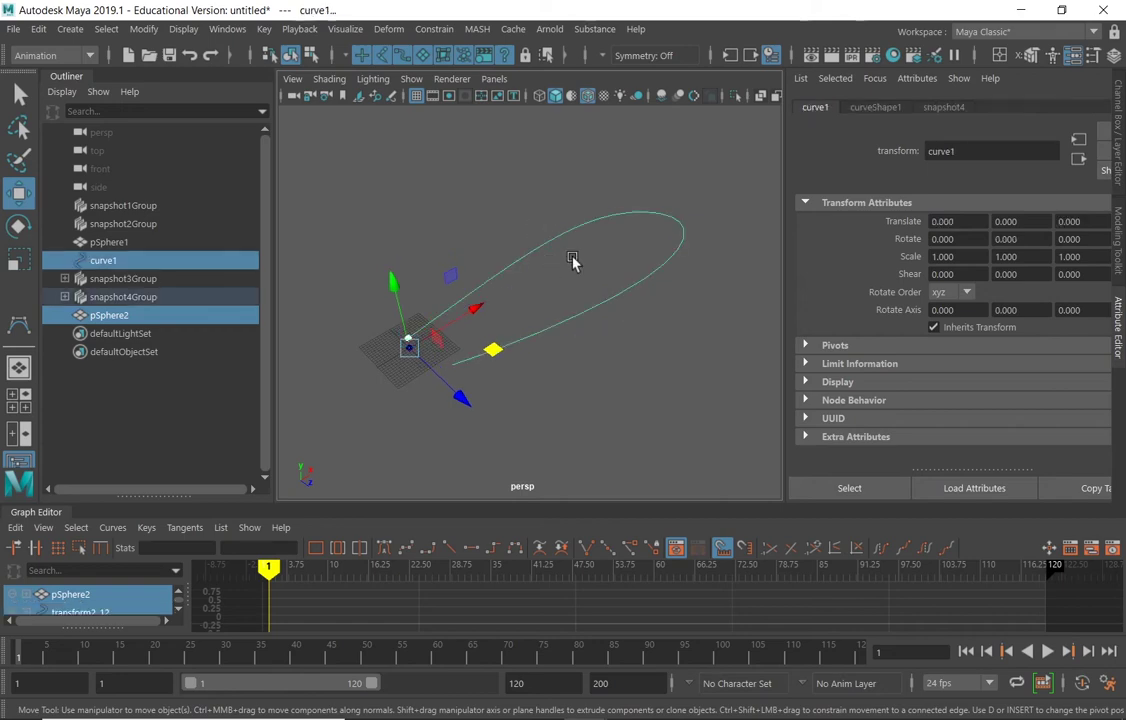
{"action": "left_click", "coordinate": [436, 31]}
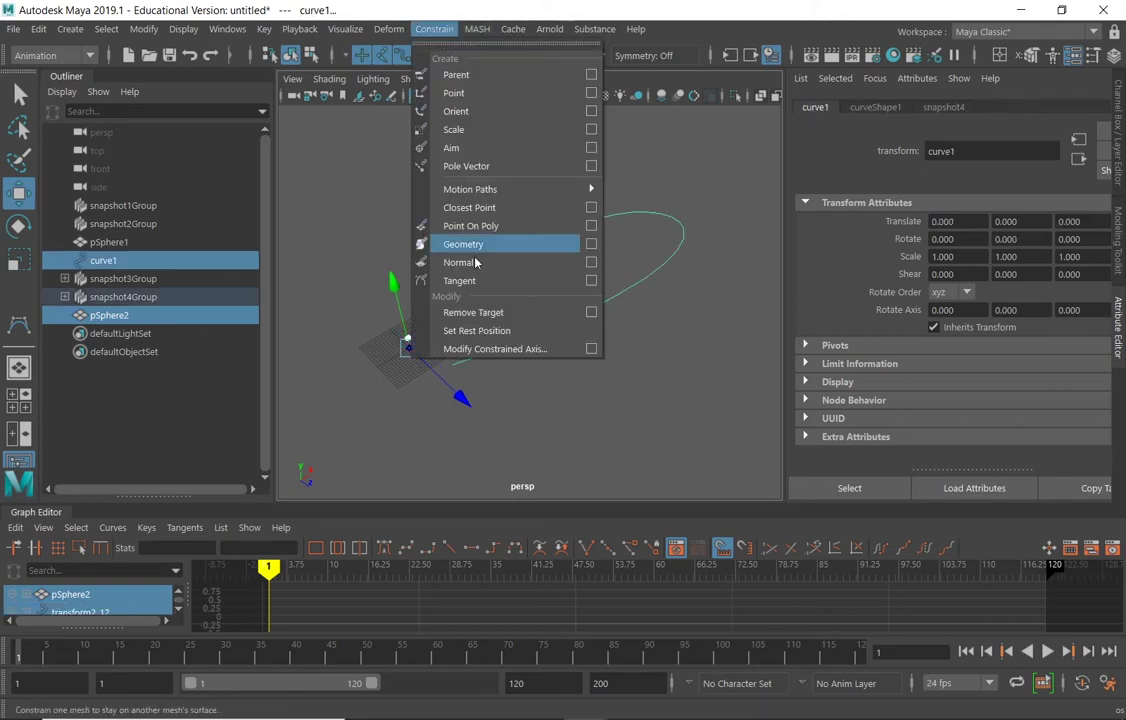
{"action": "mouse_move", "coordinate": [535, 192]}
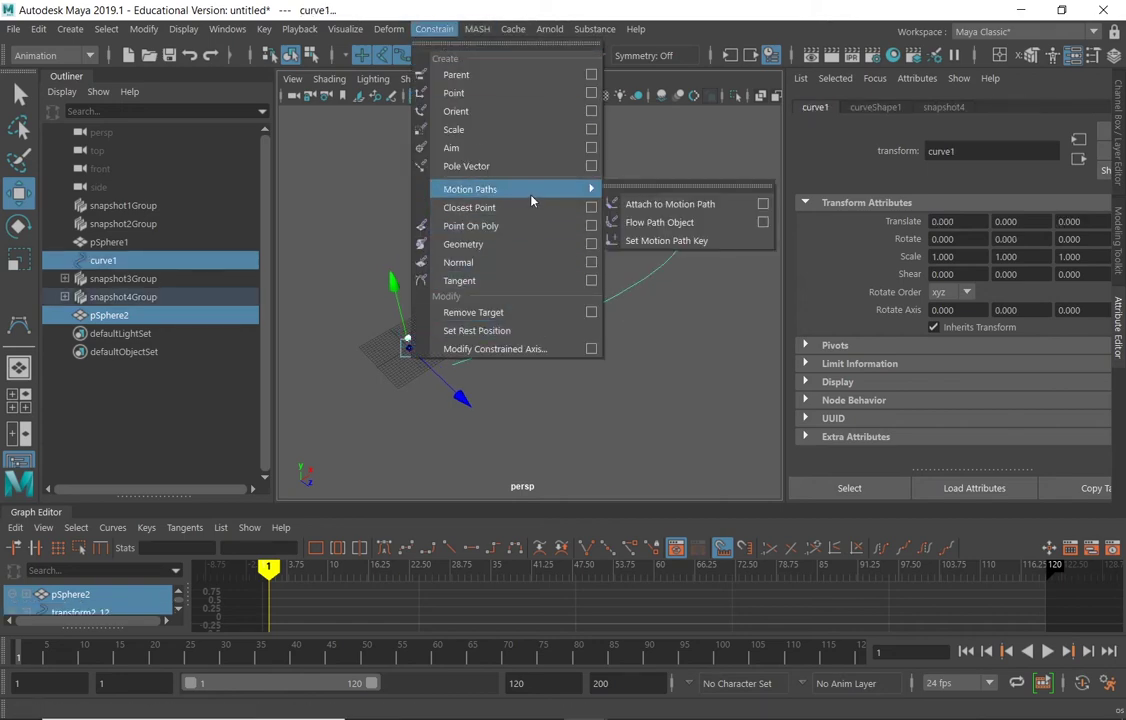
{"action": "left_click", "coordinate": [661, 207]}
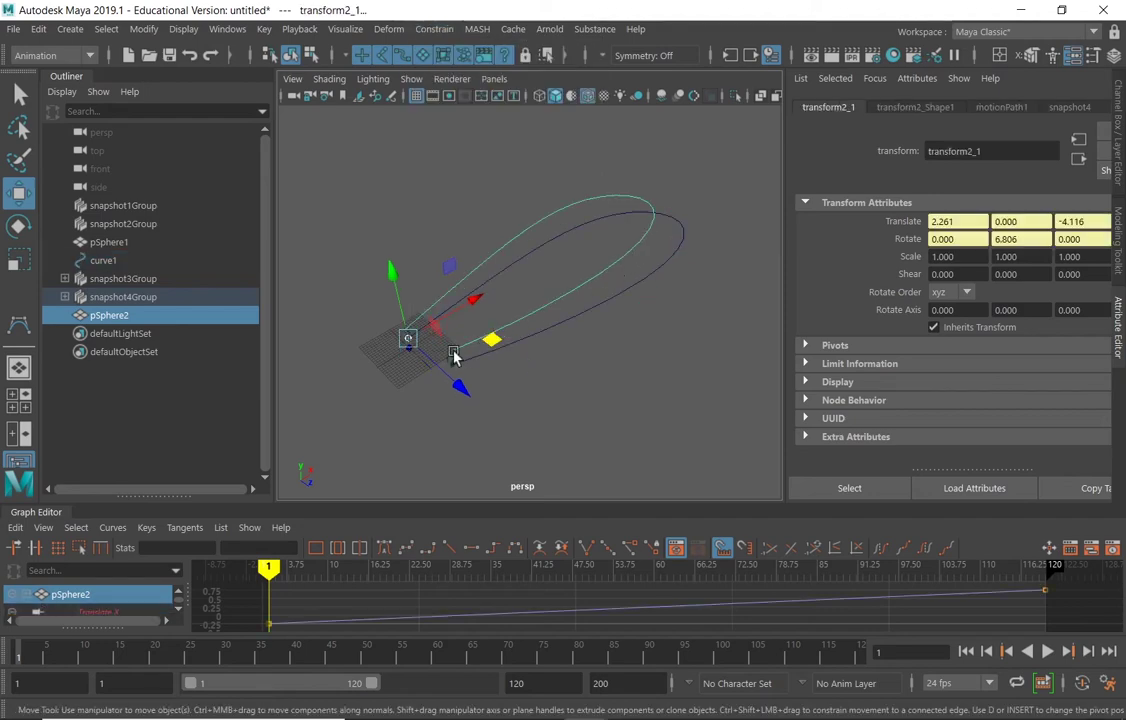
Step: Check the converted sphere's motion along the curve, and delete the sphere together with its snapshot copies
{"action": "mouse_move", "coordinate": [30, 658]}
{"action": "left_mouse_down"}
{"action": "mouse_move", "coordinate": [126, 653]}
{"action": "mouse_move", "coordinate": [20, 653]}
{"action": "left_mouse_up"}
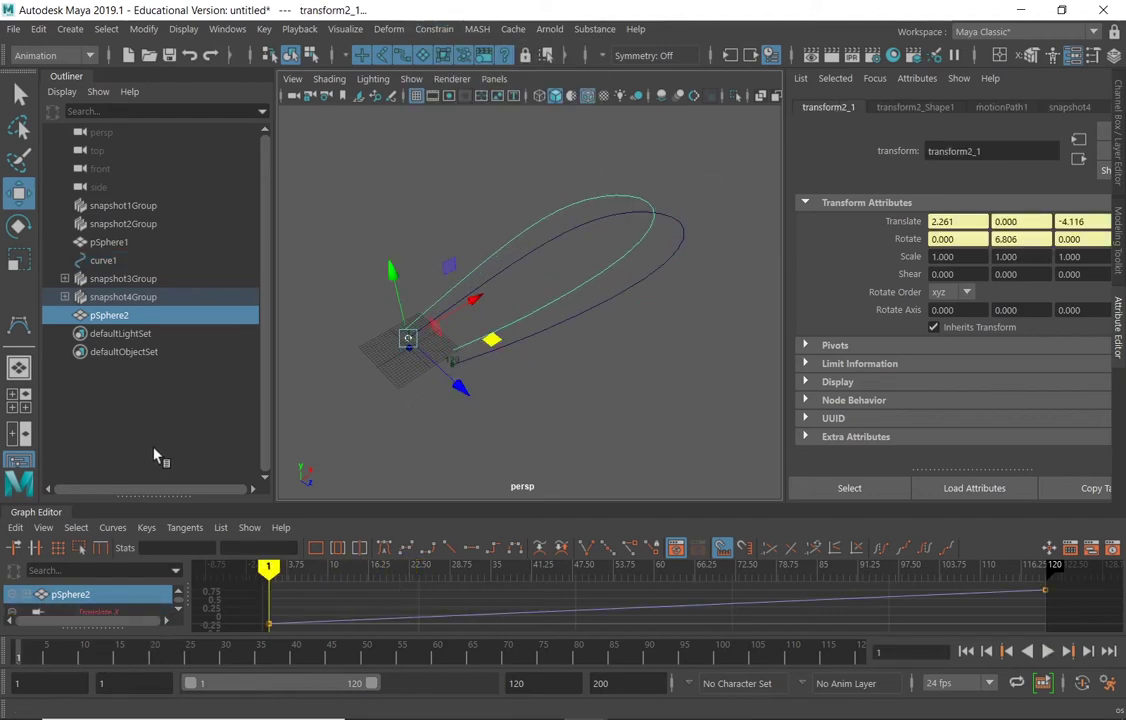
{"action": "key", "text": "Delete"}
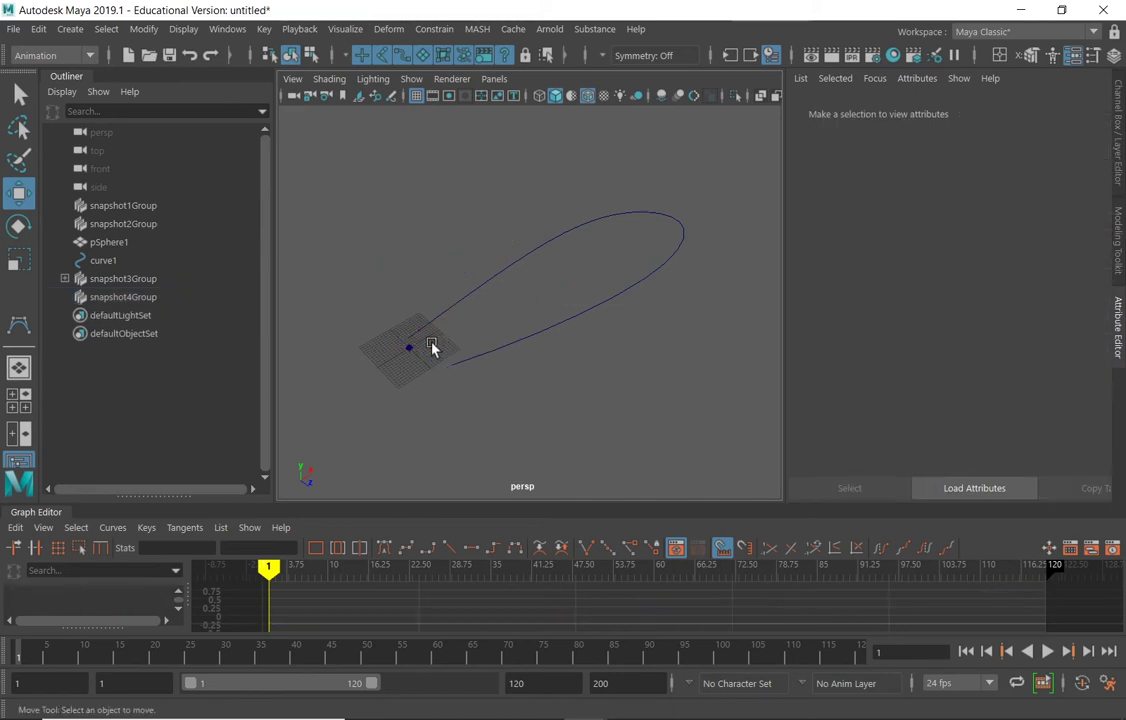
Step: Select the remaining overlapping spheres with the curve and attach them to it as a motion path
{"action": "left_click", "coordinate": [395, 360]}
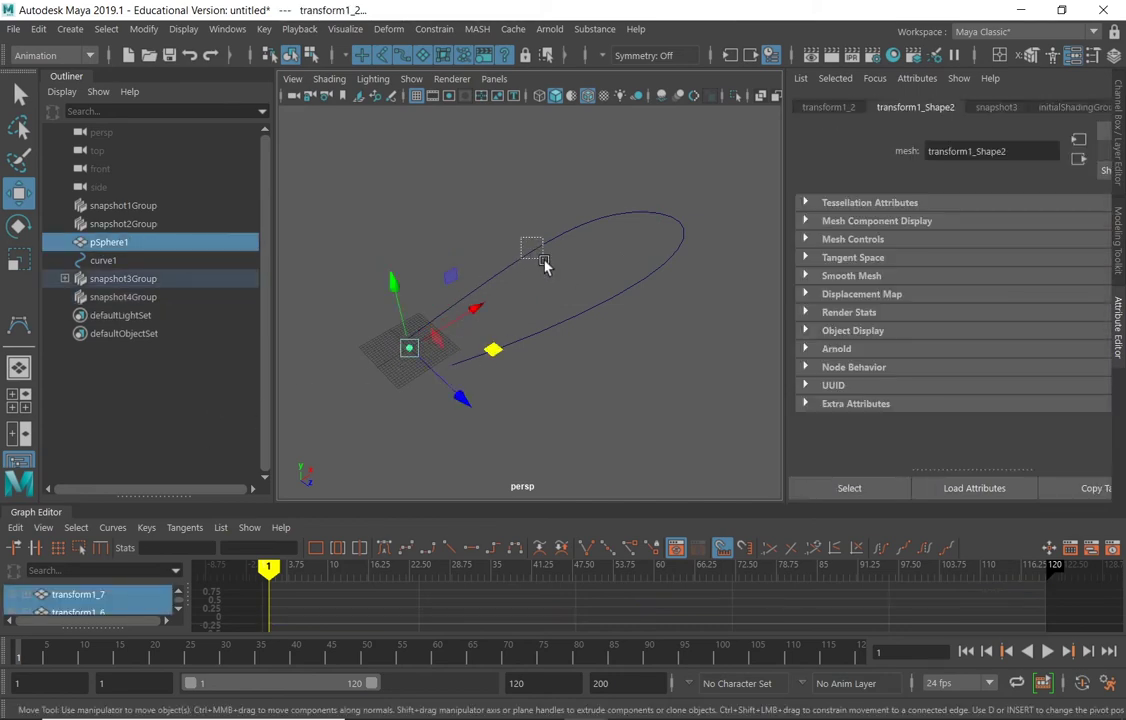
{"action": "left_click", "coordinate": [532, 250], "text": "shift"}
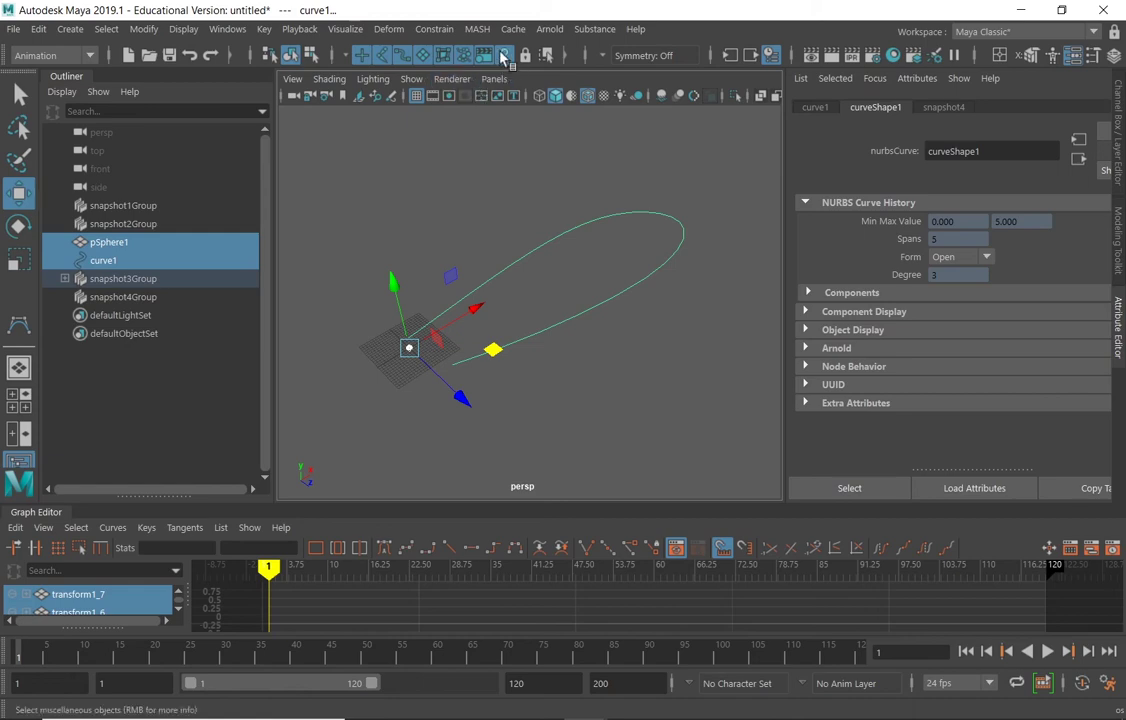
{"action": "left_click", "coordinate": [434, 29]}
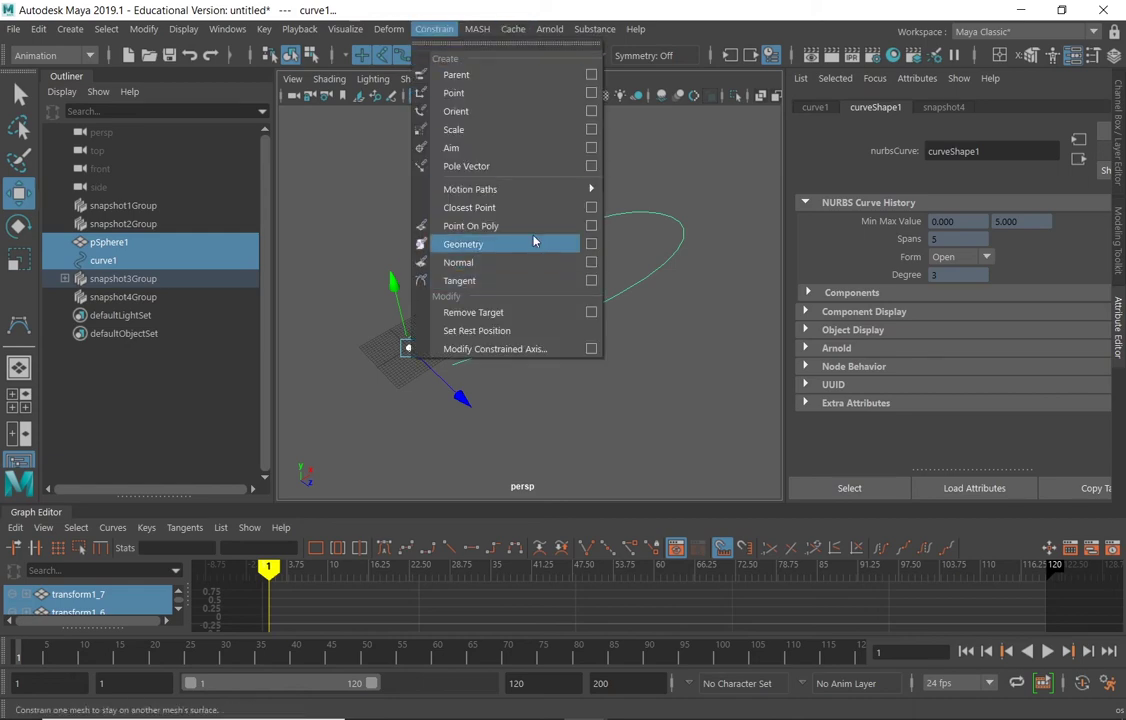
{"action": "mouse_move", "coordinate": [568, 188]}
{"action": "left_click", "coordinate": [665, 205]}
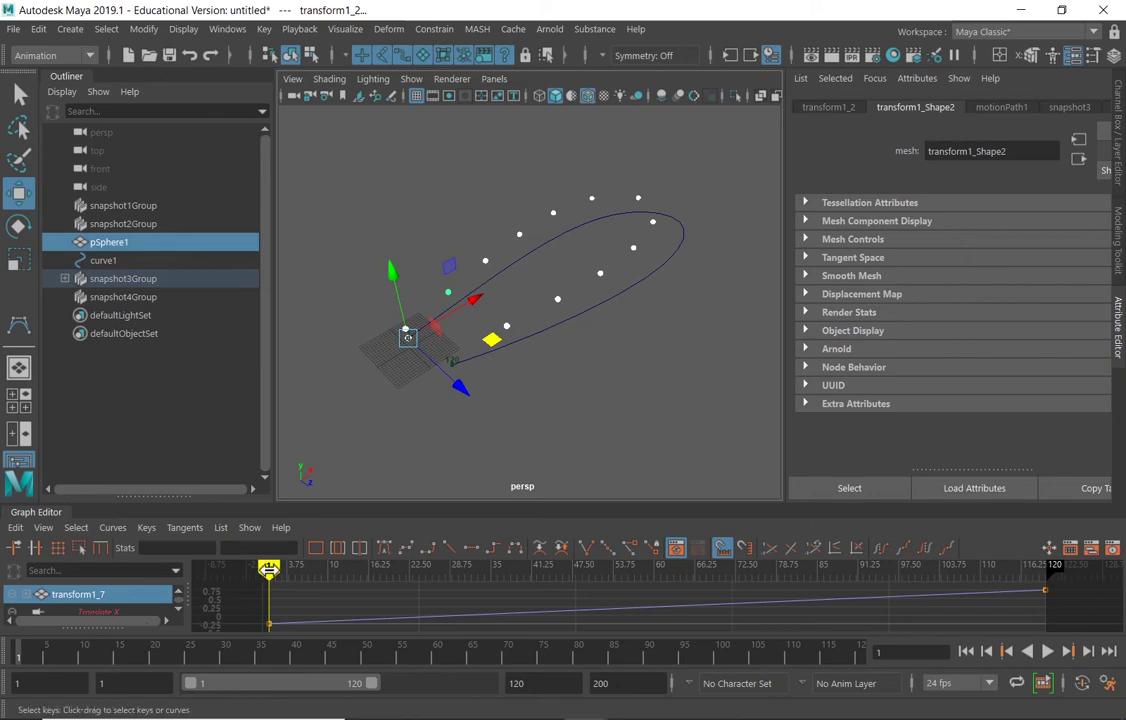
Step: Inspect the spheres spread around the curve at frame -4, and undo their motion path attachment
{"action": "mouse_move", "coordinate": [268, 570]}
{"action": "left_mouse_down"}
{"action": "mouse_move", "coordinate": [300, 570]}
{"action": "mouse_move", "coordinate": [236, 570]}
{"action": "left_mouse_up"}
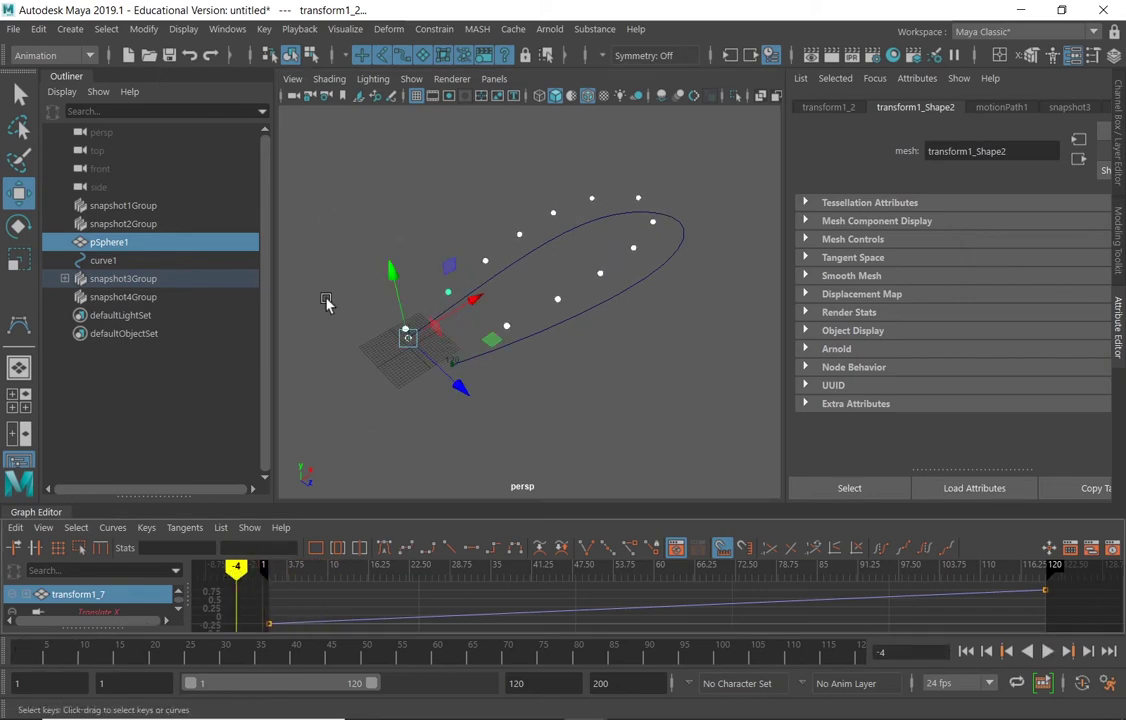
{"action": "left_click", "coordinate": [492, 192]}
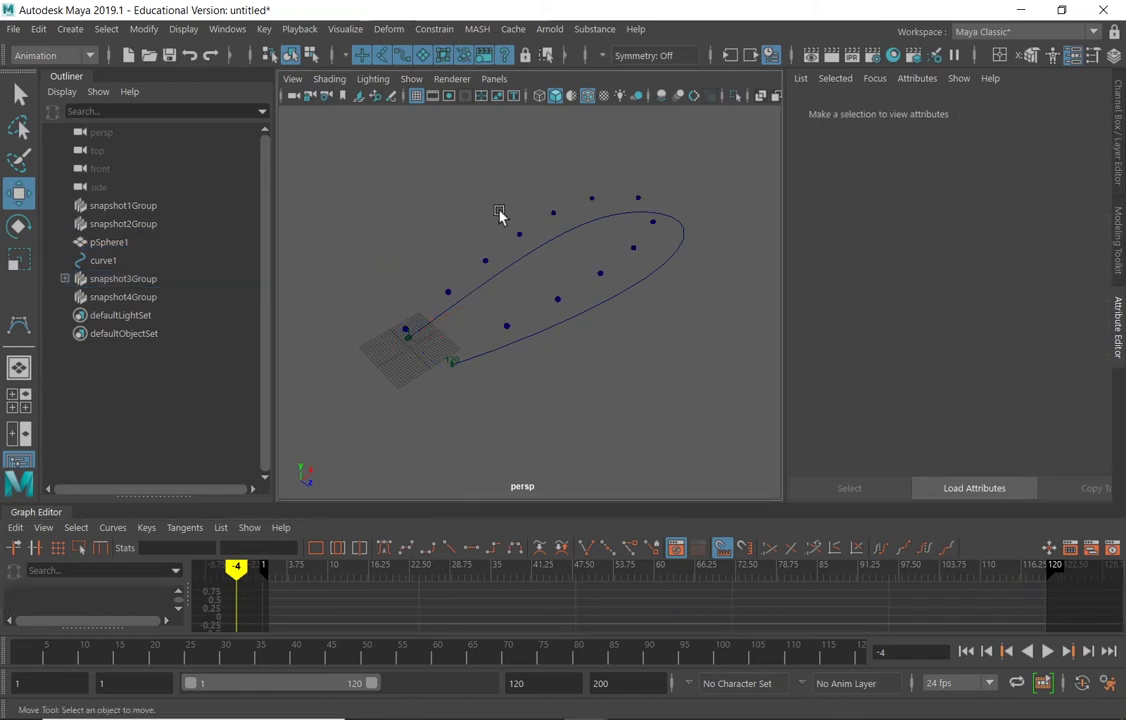
{"action": "left_click", "coordinate": [410, 337]}
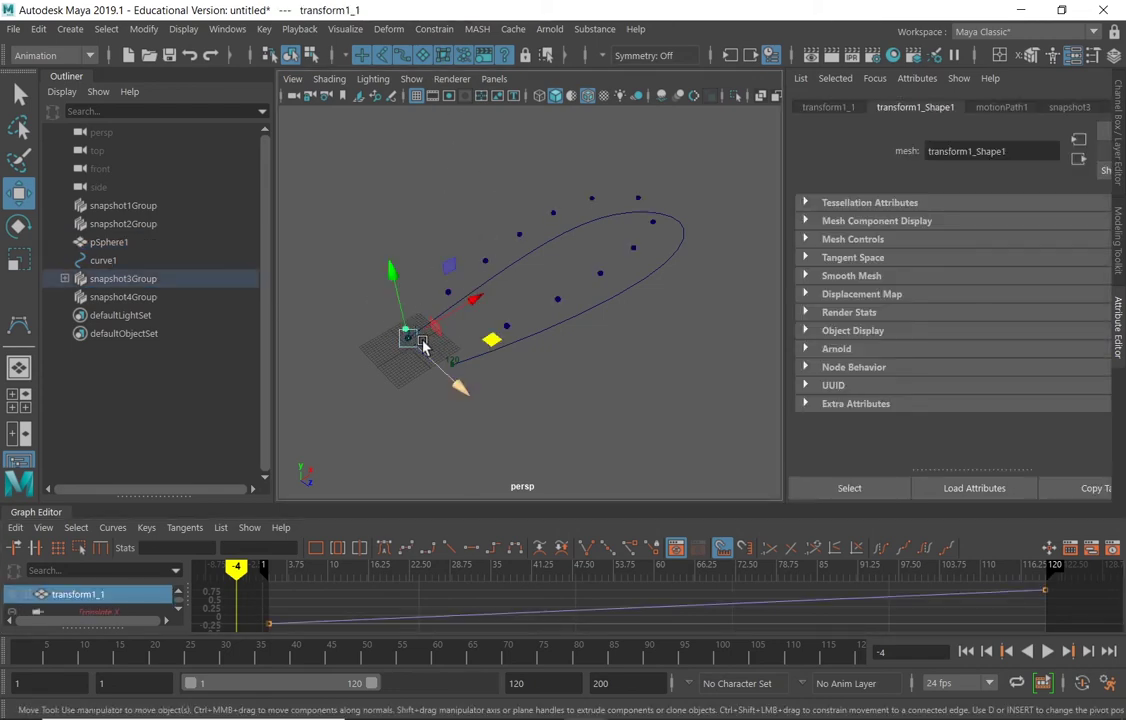
{"action": "left_click", "coordinate": [486, 334]}
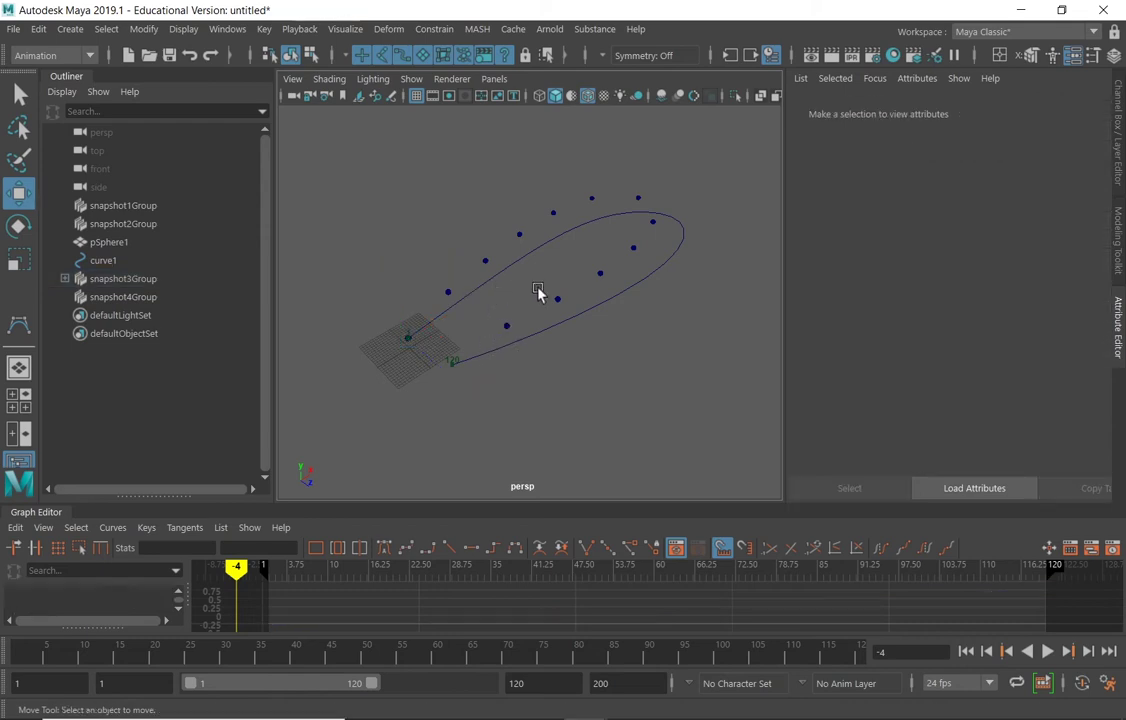
{"action": "left_click_drag", "start_coordinate": [572, 300], "coordinate": [525, 300], "text": "alt"}
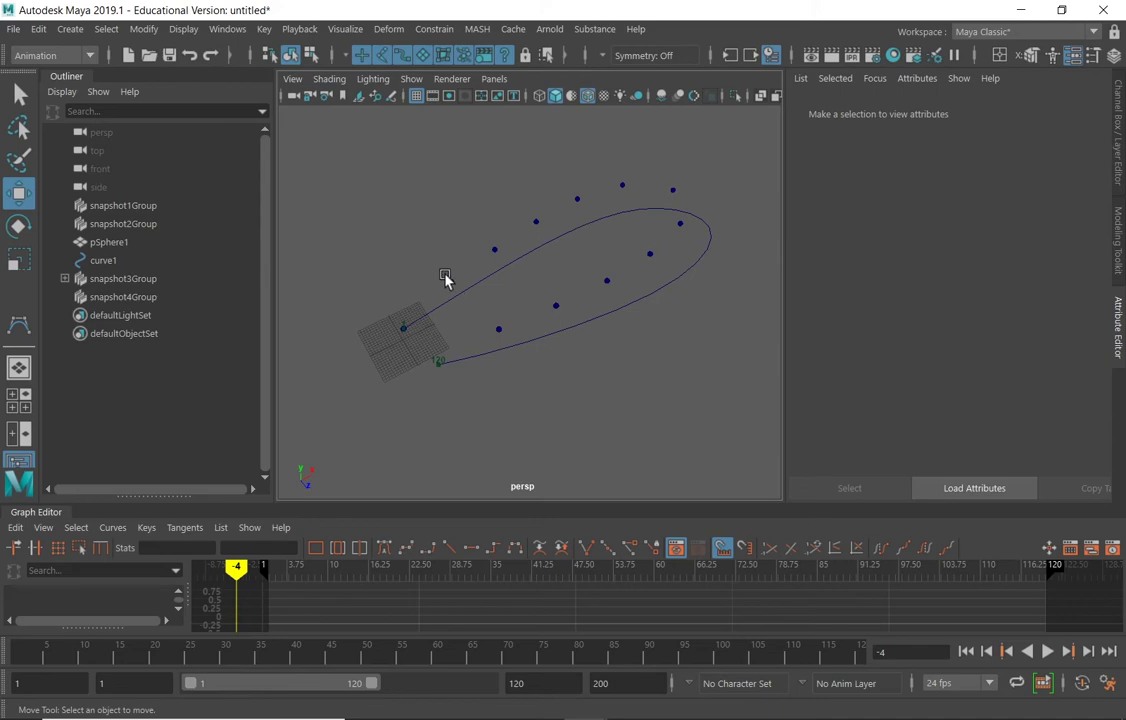
{"action": "left_click", "coordinate": [412, 328]}
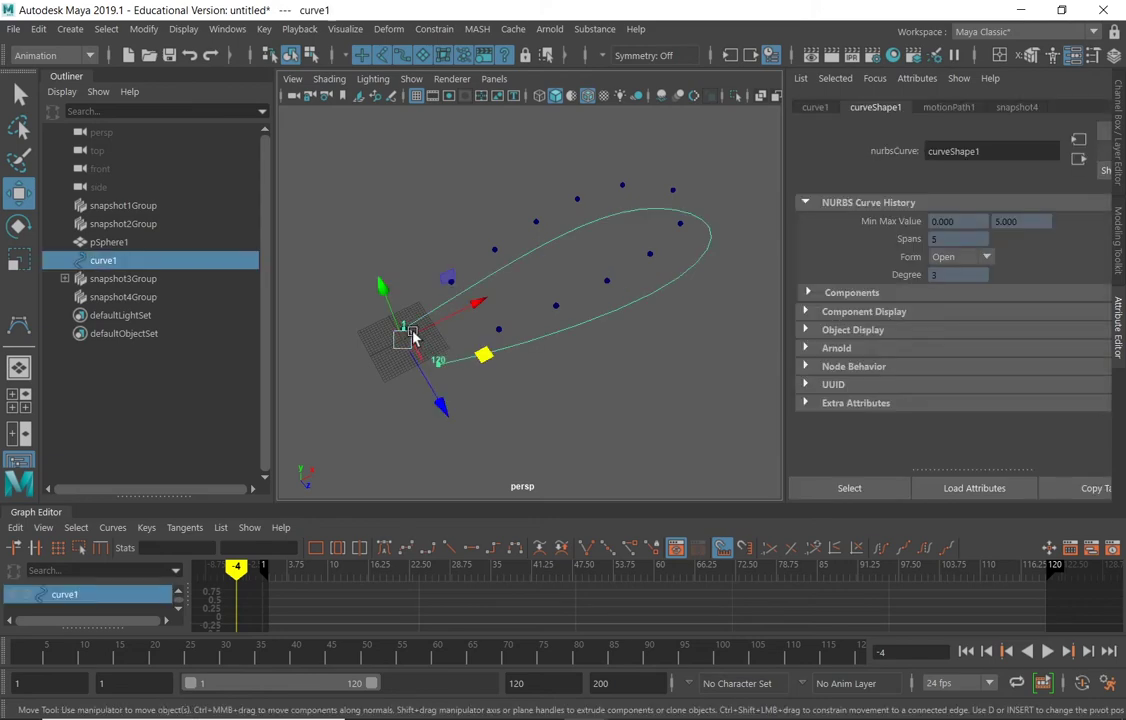
{"action": "left_click", "coordinate": [545, 324]}
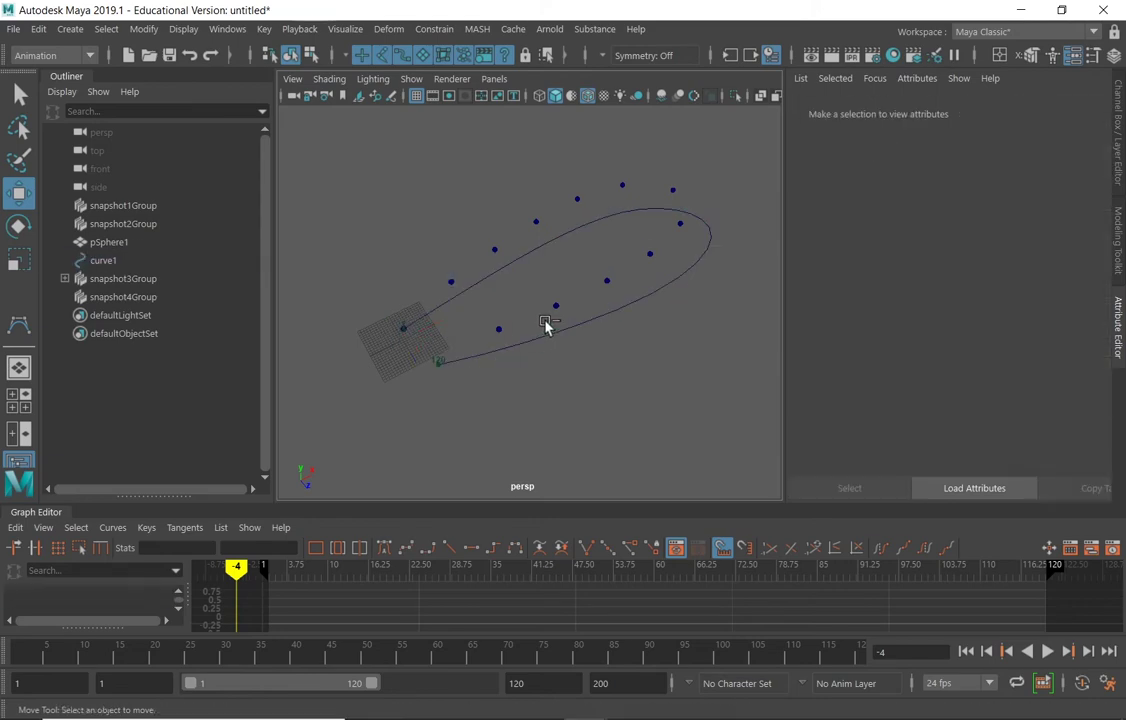
{"action": "left_click", "coordinate": [544, 332]}
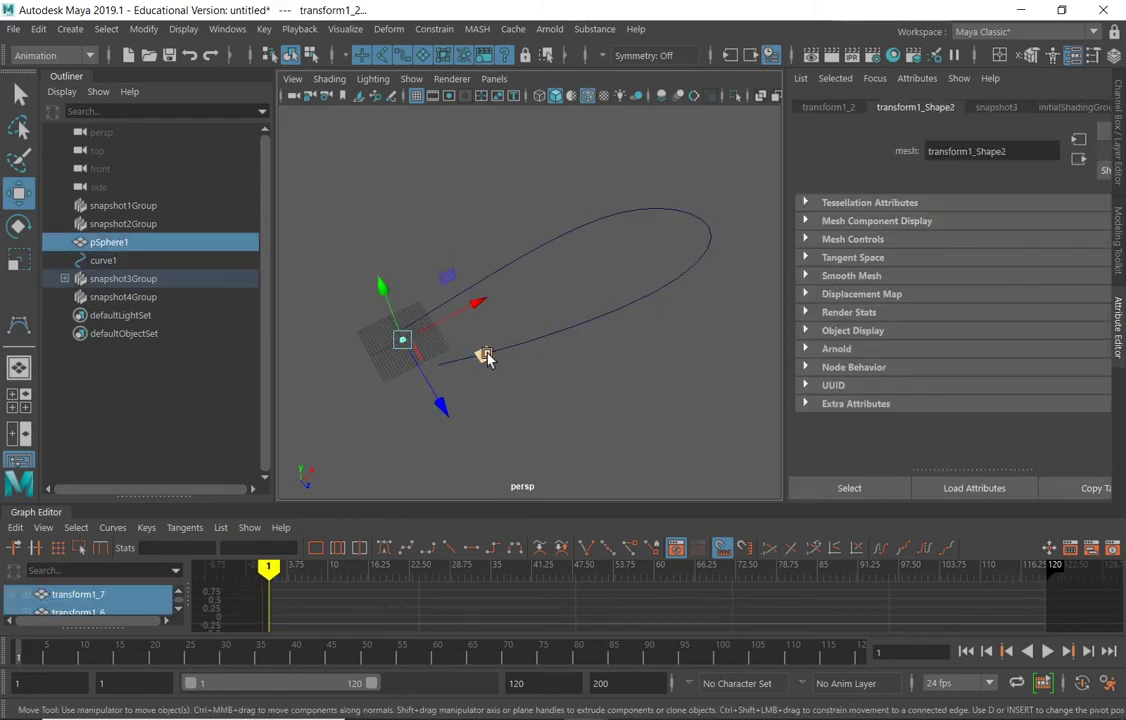
Step: Move the overlapping spheres across the ground plane, delete the leftover snapshot copies, and select the original sphere
{"action": "left_click_drag", "start_coordinate": [484, 356], "coordinate": [365, 412]}
{"action": "left_click", "coordinate": [345, 378]}
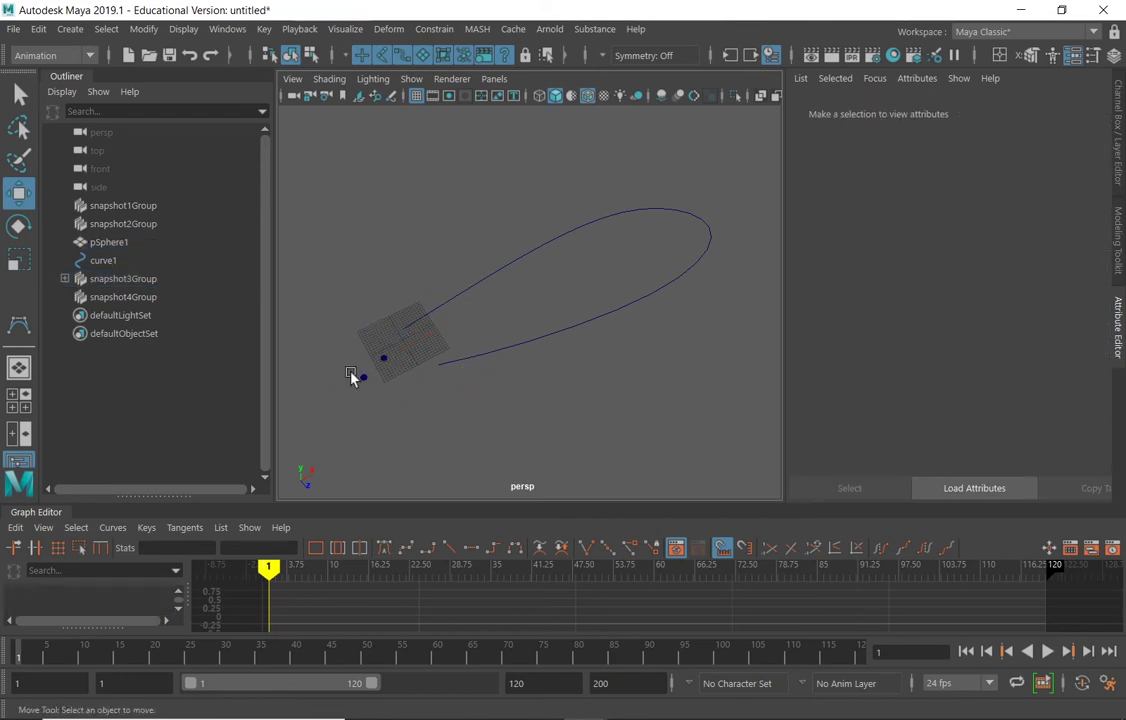
{"action": "left_click", "coordinate": [370, 413]}
{"action": "left_click", "coordinate": [378, 405]}
{"action": "left_click", "coordinate": [396, 380]}
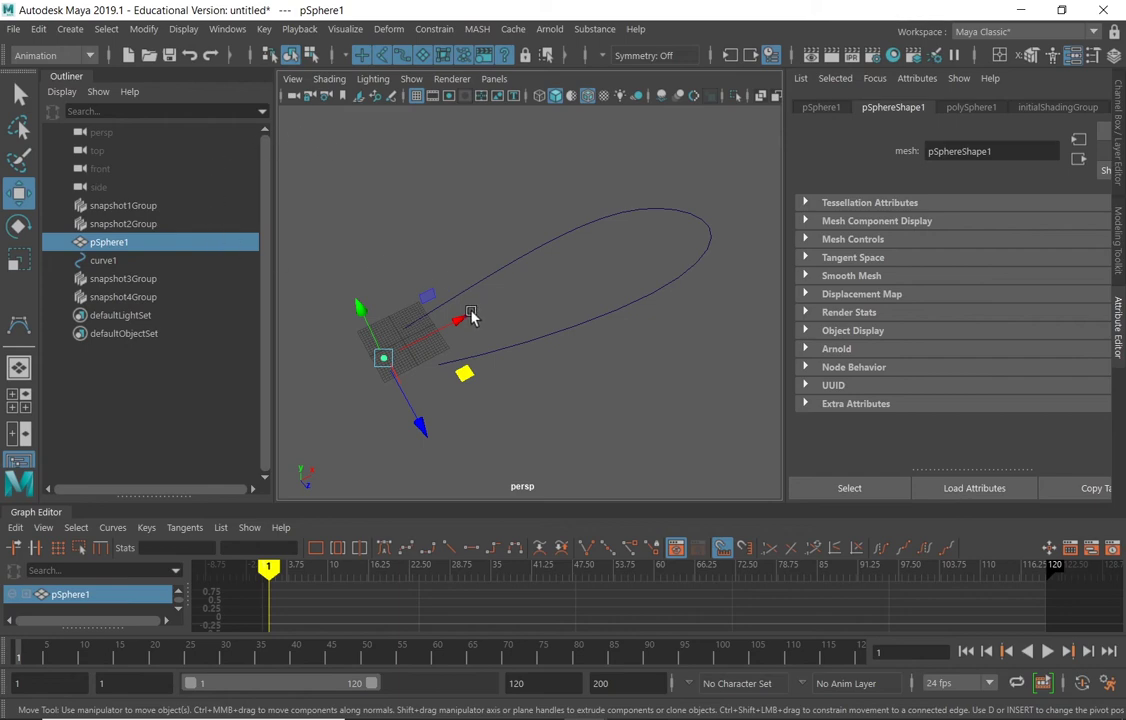
Step: Add the curve to the selected original sphere and attach the sphere to the curve as a motion path
{"action": "left_click", "coordinate": [570, 222], "text": "shift"}
{"action": "left_click", "coordinate": [447, 32]}
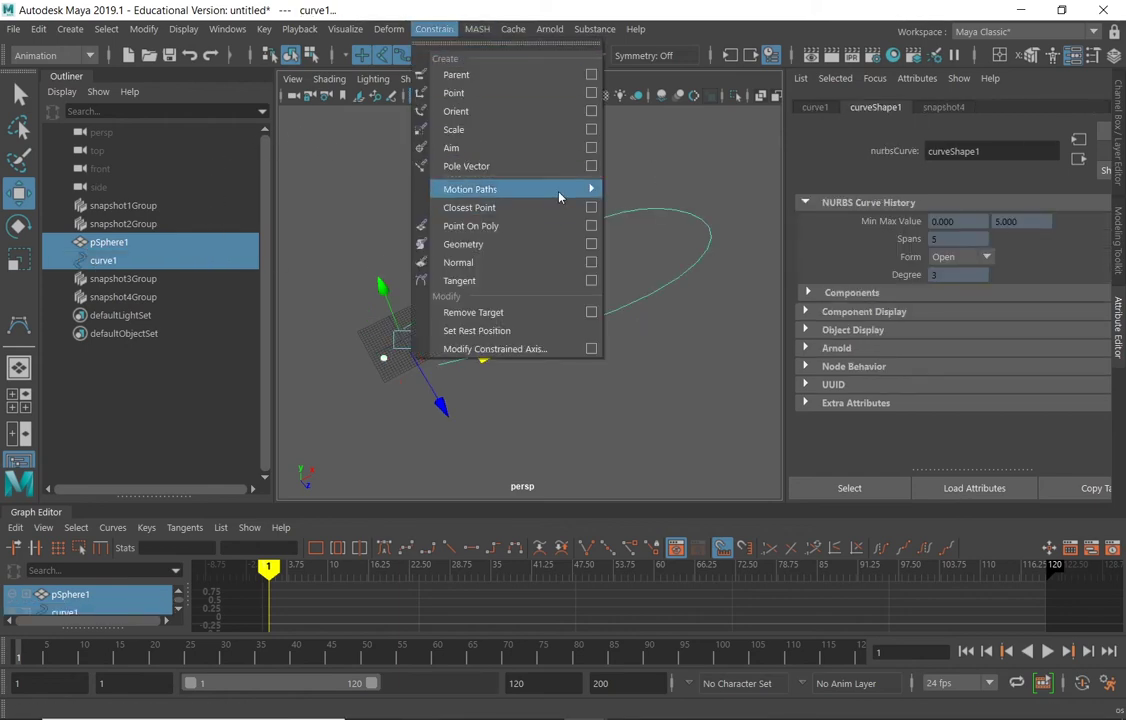
{"action": "mouse_move", "coordinate": [495, 189]}
{"action": "left_click", "coordinate": [664, 204]}
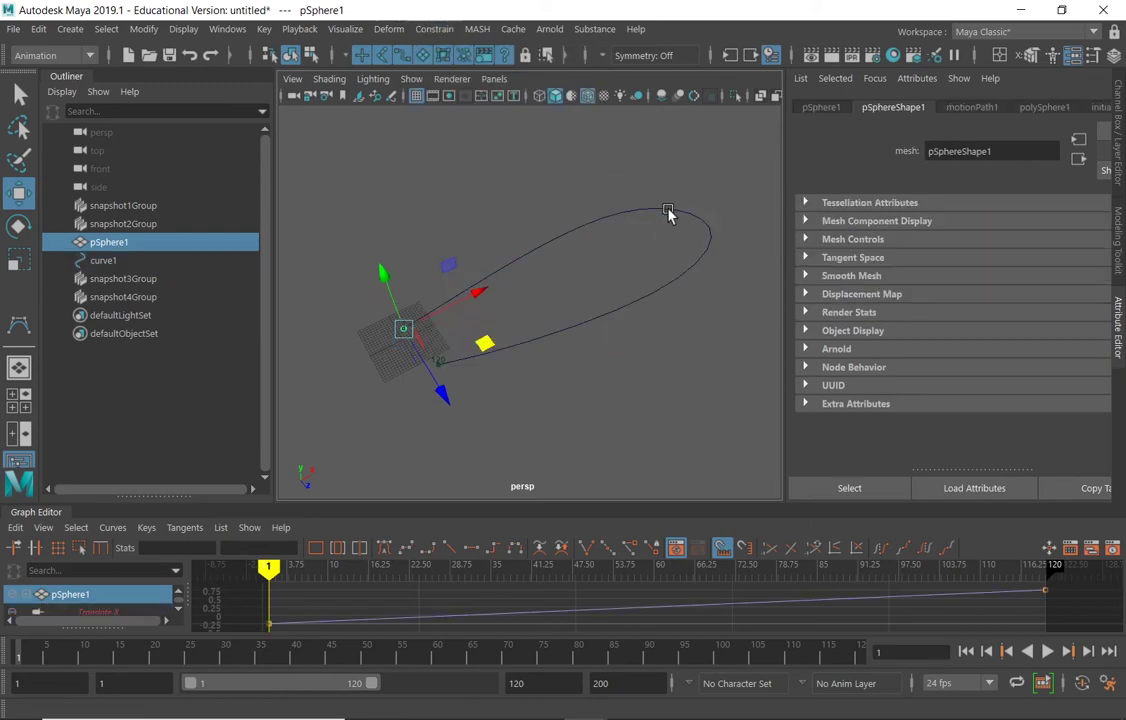
Step: Play back the sphere's motion path, and create an animation snapshot of the sphere and the curve together
{"action": "key", "text": "alt+v"}
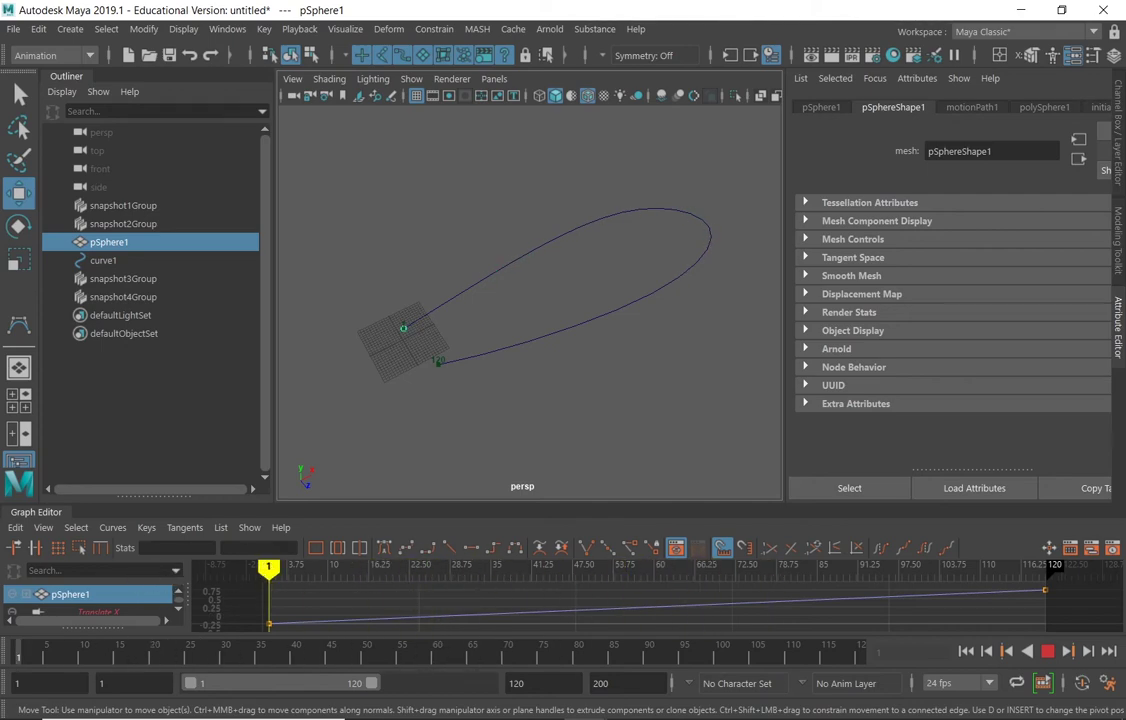
{"action": "key", "text": "alt+v"}
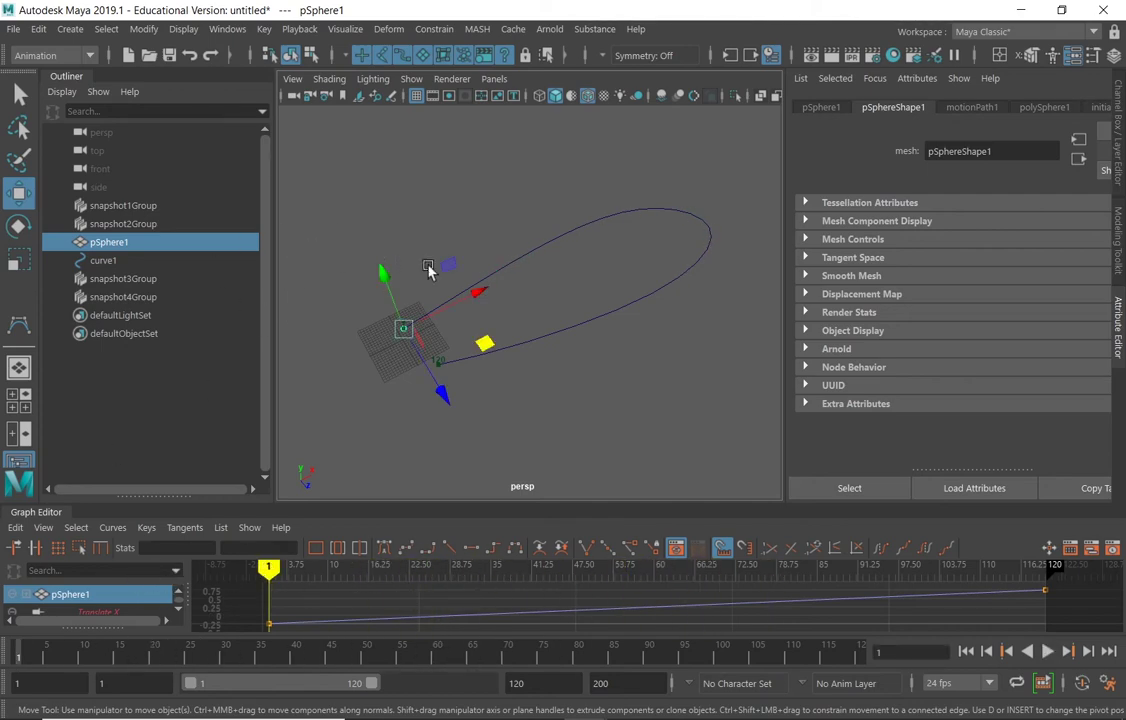
{"action": "left_click", "coordinate": [533, 251], "text": "shift"}
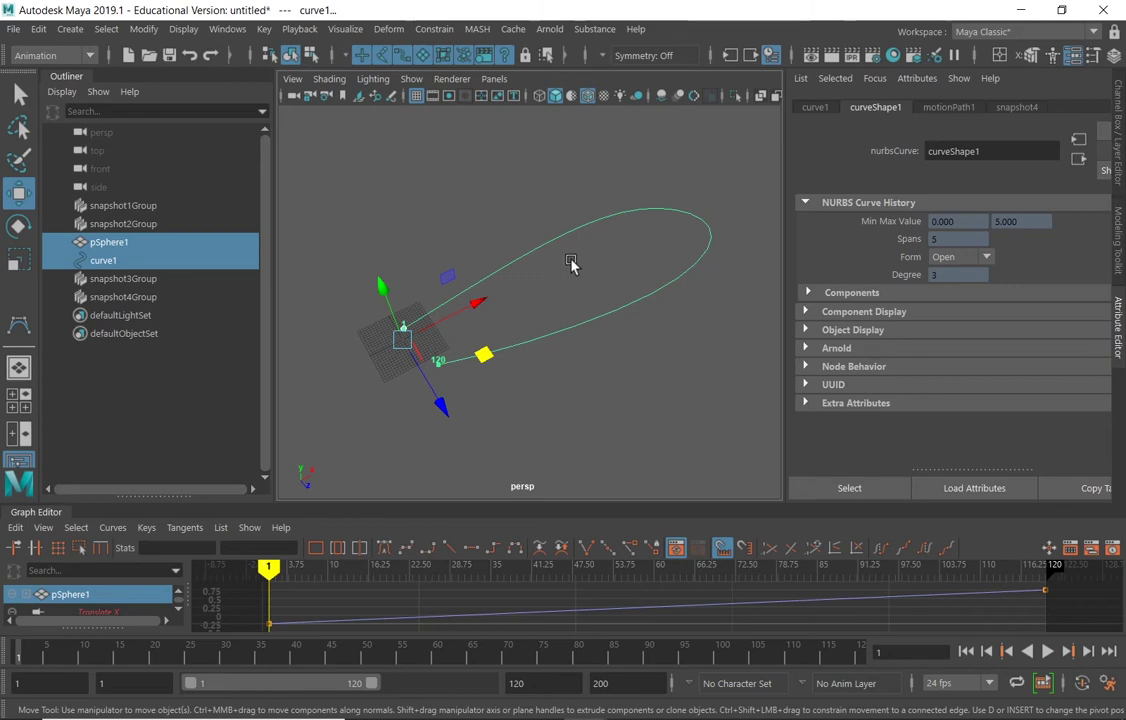
{"action": "left_click", "coordinate": [360, 33]}
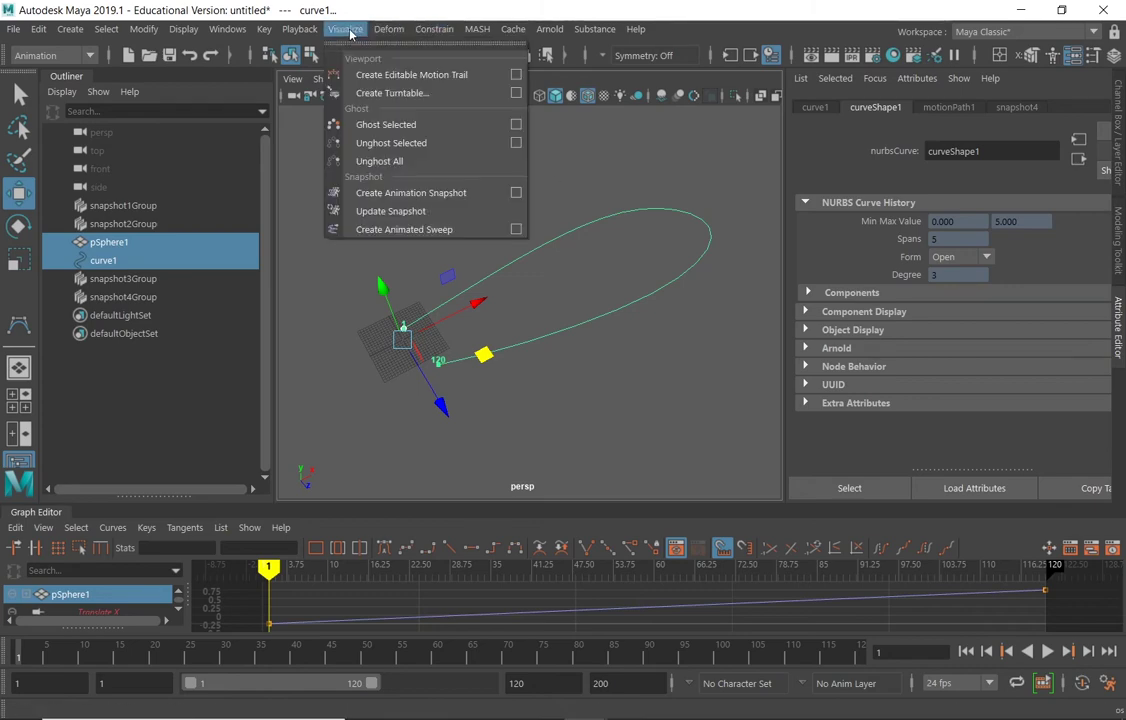
{"action": "left_click", "coordinate": [456, 196]}
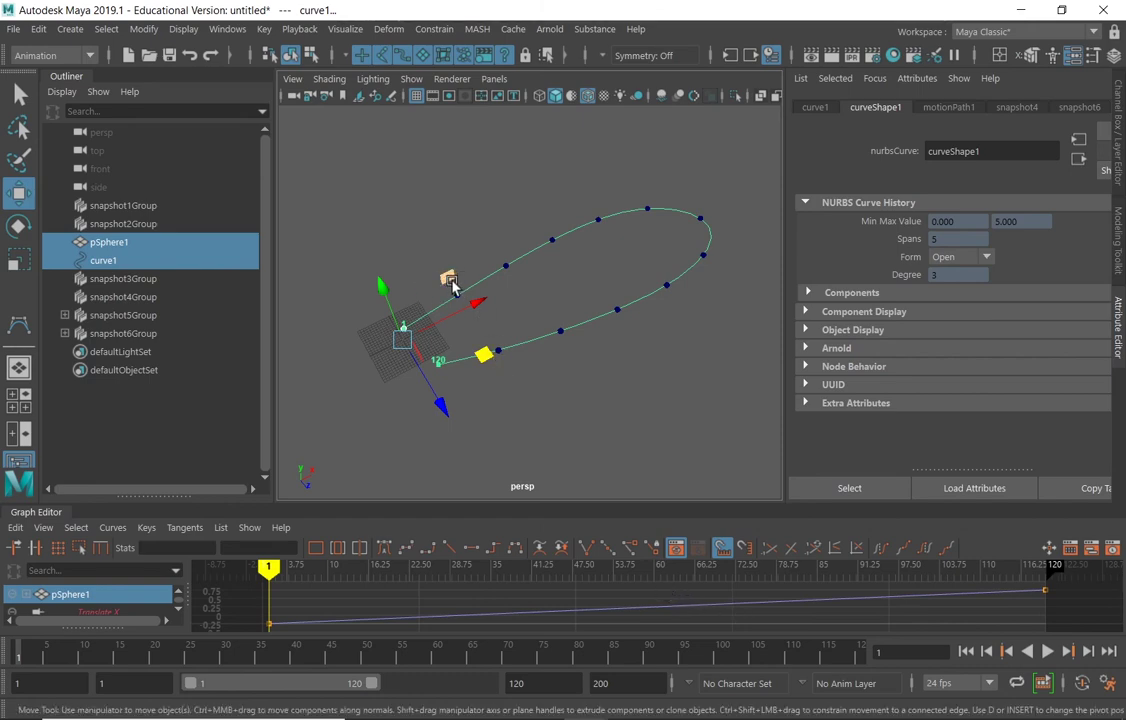
Step: Open the Animation Snapshot options, place the window clear of the curve, and clear the selection
{"action": "left_click", "coordinate": [345, 29]}
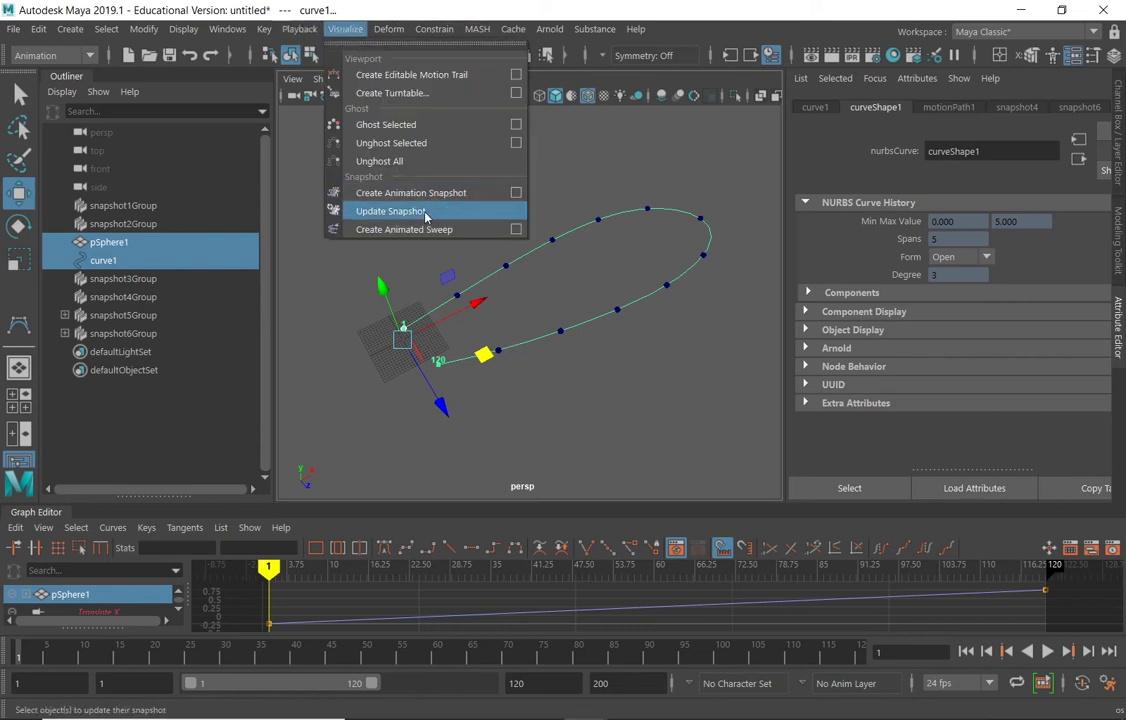
{"action": "left_click", "coordinate": [515, 193]}
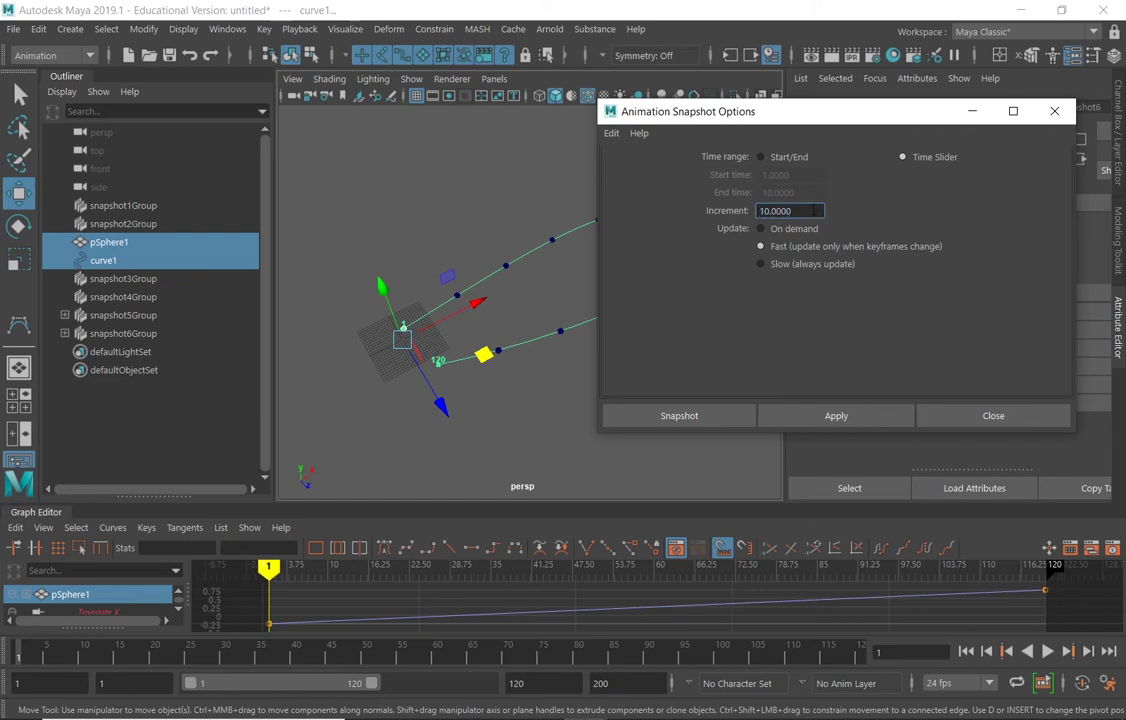
{"action": "left_click_drag", "start_coordinate": [841, 122], "coordinate": [876, 275]}
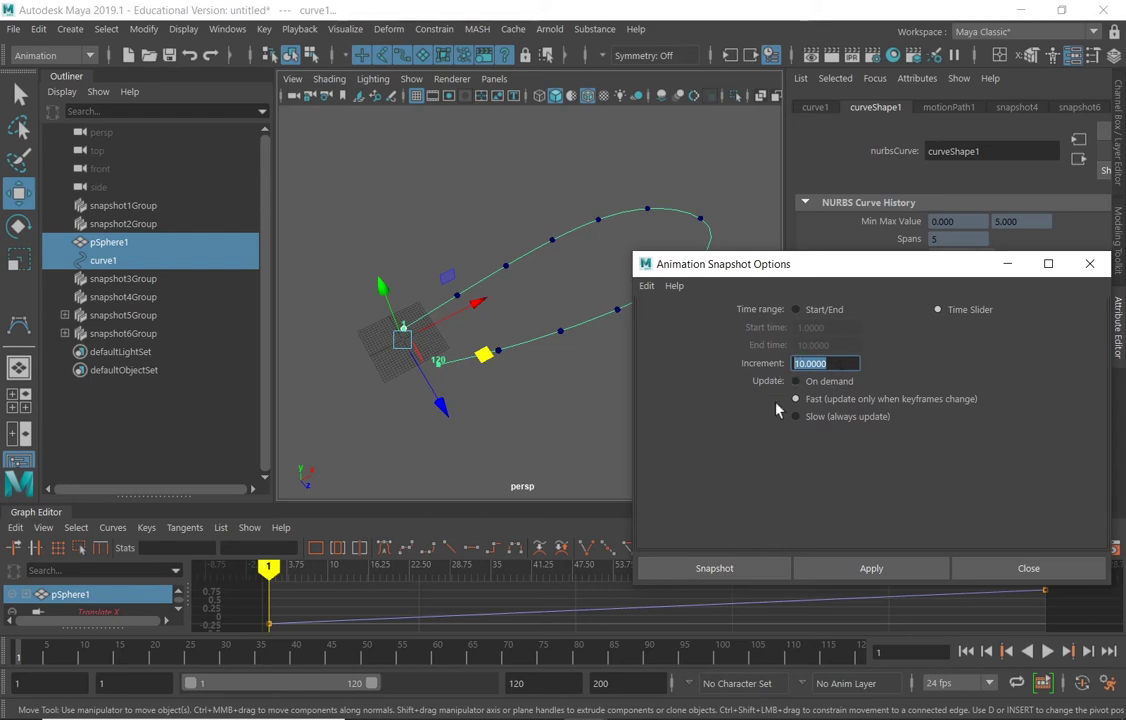
{"action": "left_click_drag", "start_coordinate": [846, 287], "coordinate": [791, 338]}
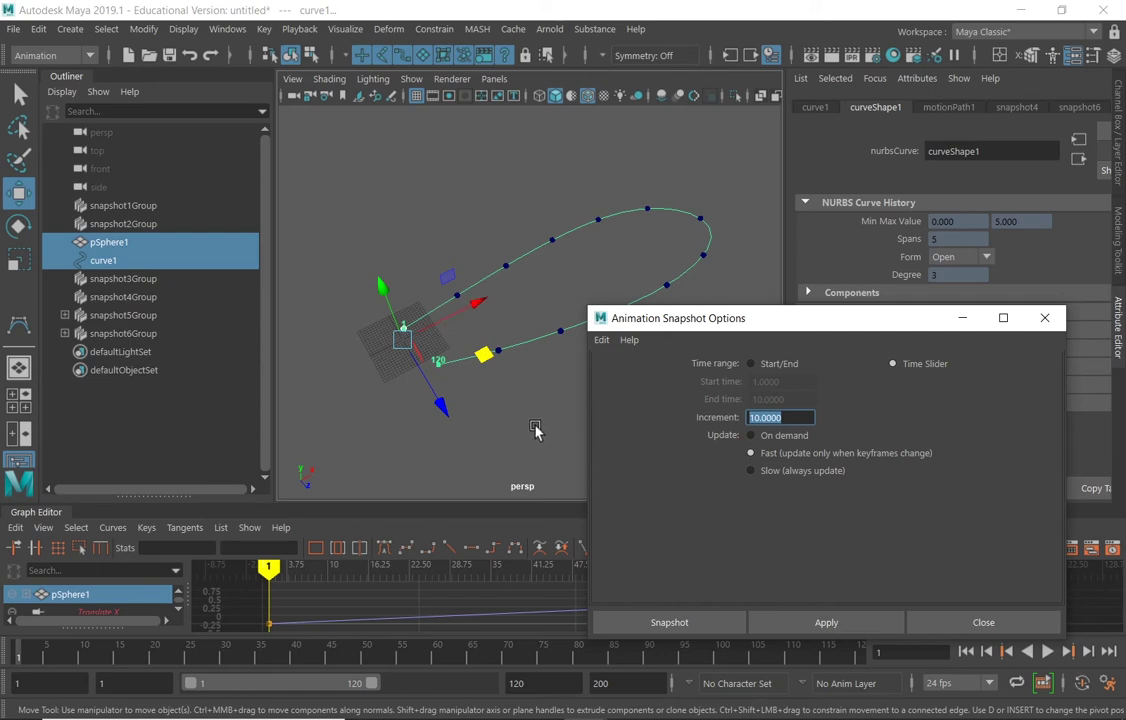
{"action": "left_click", "coordinate": [538, 372]}
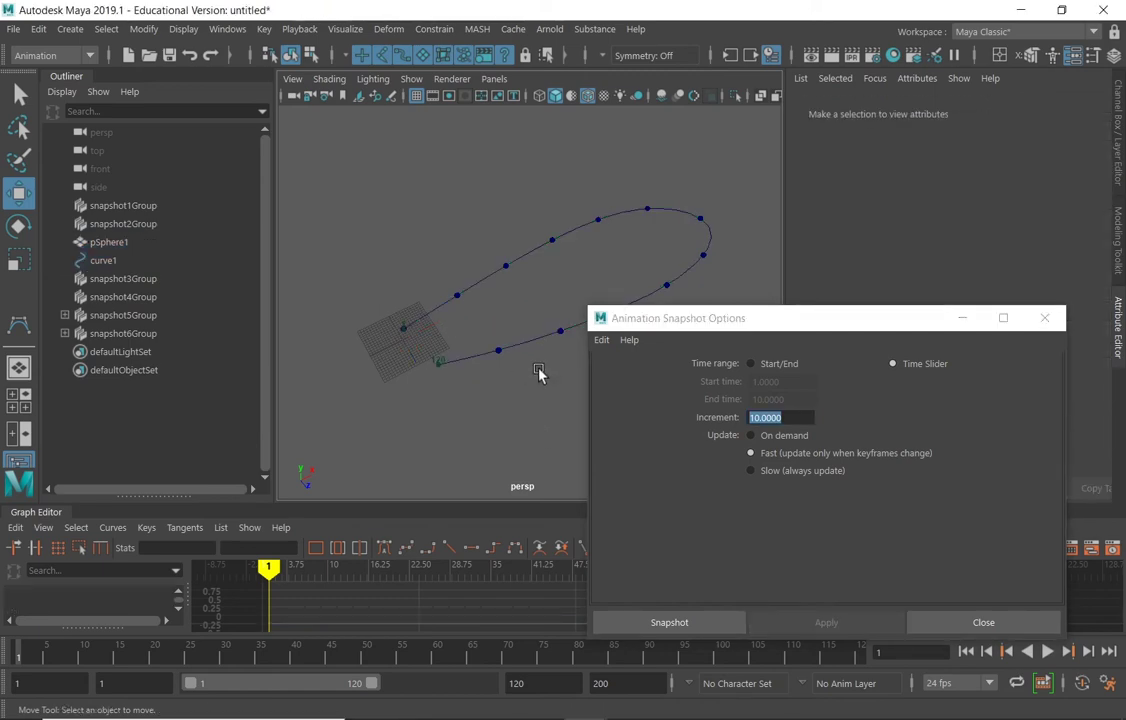
Step: Try to reshape the path by pulling a control vertex on the curve's upper side downward
{"action": "left_click", "coordinate": [527, 337]}
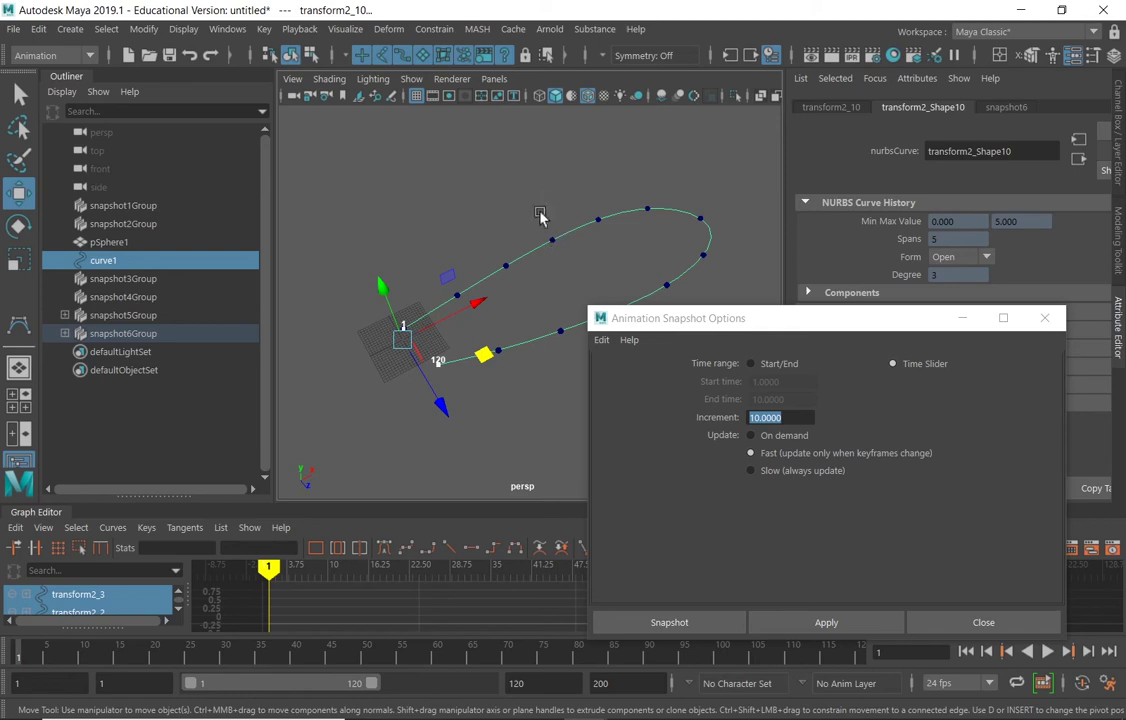
{"action": "right_click_drag", "start_coordinate": [576, 228], "coordinate": [515, 219]}
{"action": "left_click", "coordinate": [550, 240]}
{"action": "left_click_drag", "start_coordinate": [545, 172], "coordinate": [577, 284]}
{"action": "key", "text": "F8"}
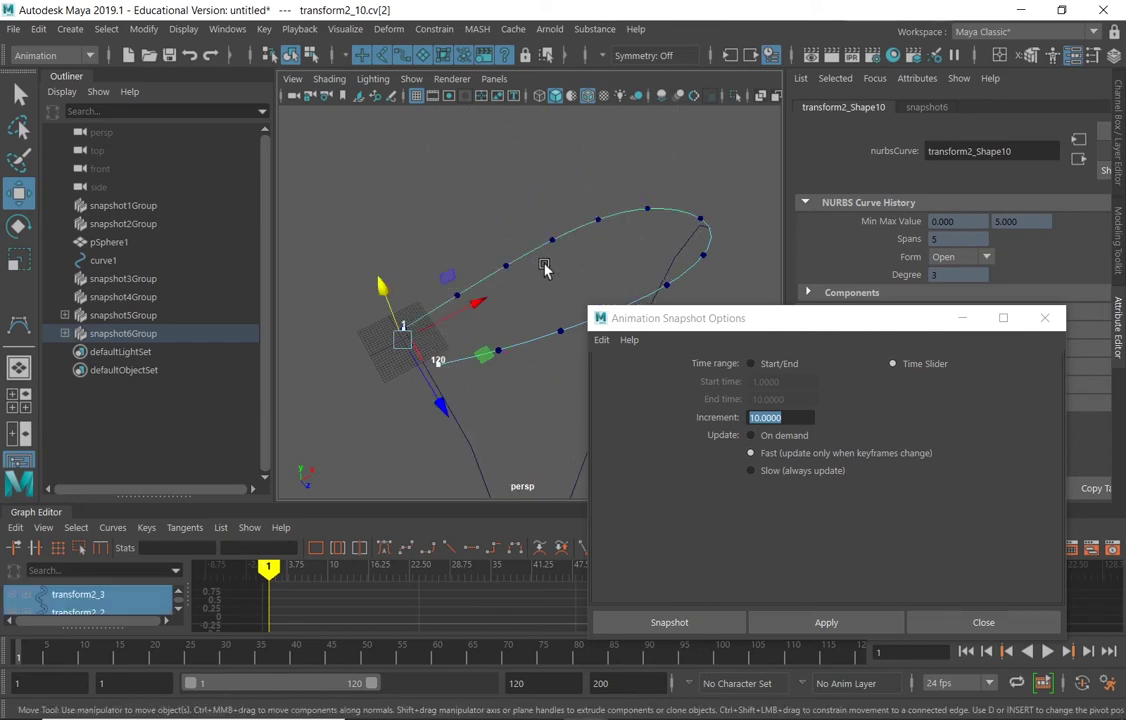
Step: Try to raise the same upper control vertex on another of the overlapping curves
{"action": "right_click_drag", "start_coordinate": [532, 253], "coordinate": [410, 224]}
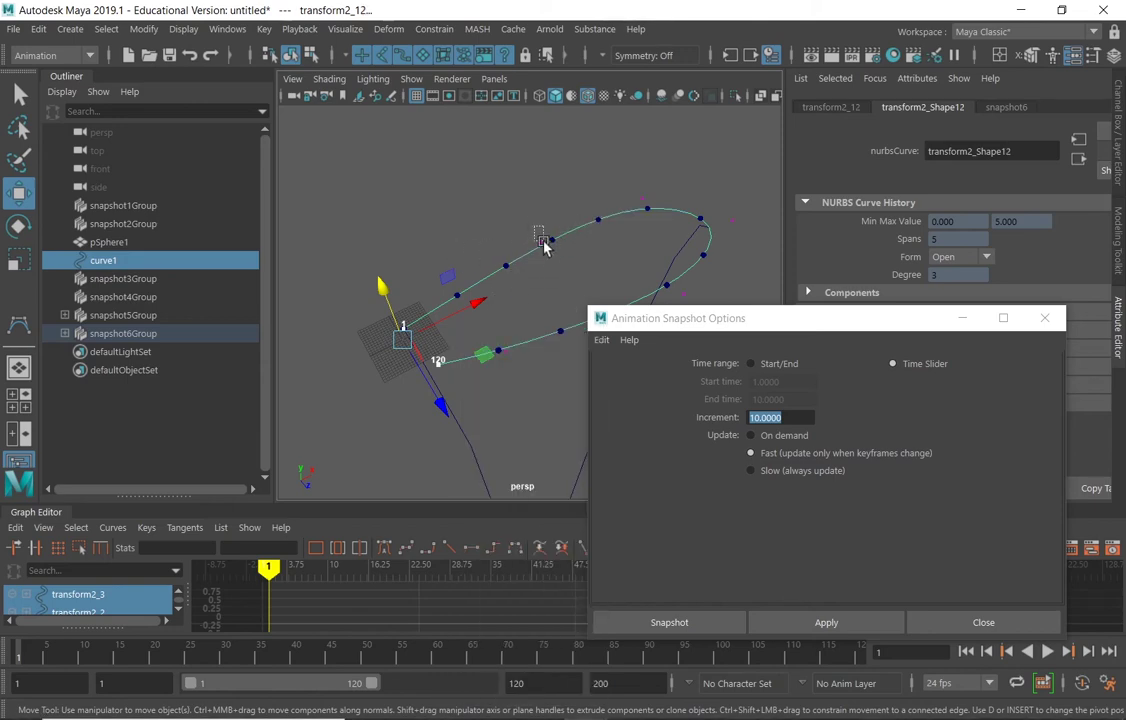
{"action": "left_click", "coordinate": [548, 241]}
{"action": "left_click_drag", "start_coordinate": [548, 241], "coordinate": [547, 175]}
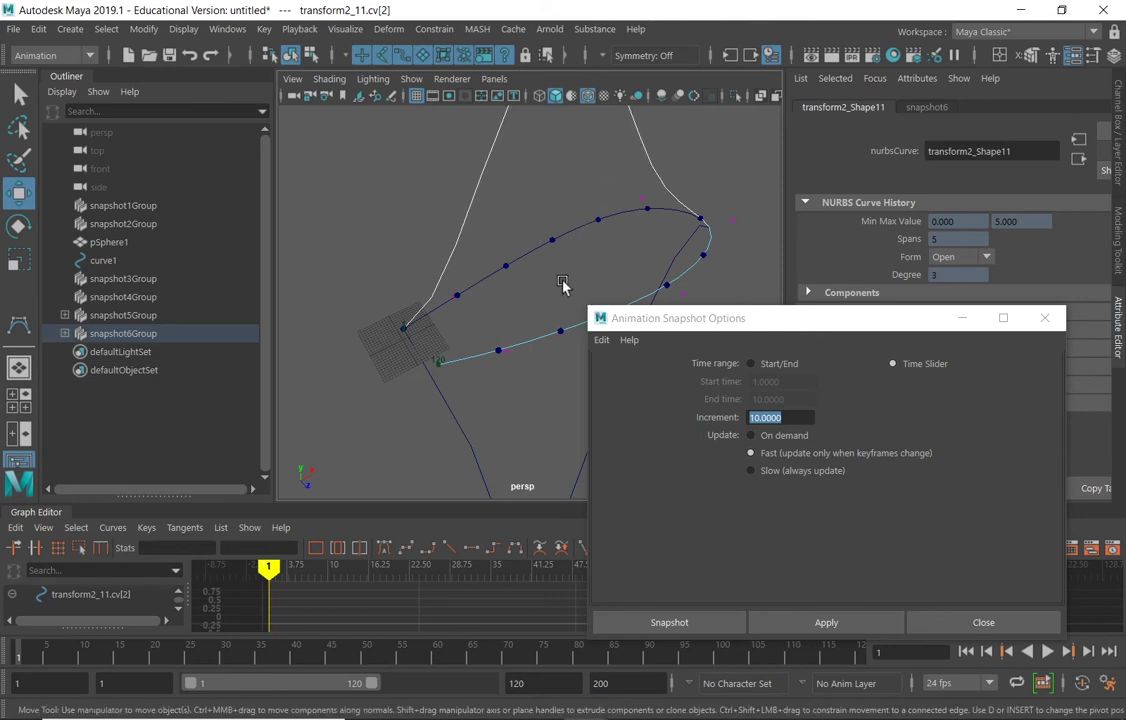
{"action": "left_click", "coordinate": [480, 272]}
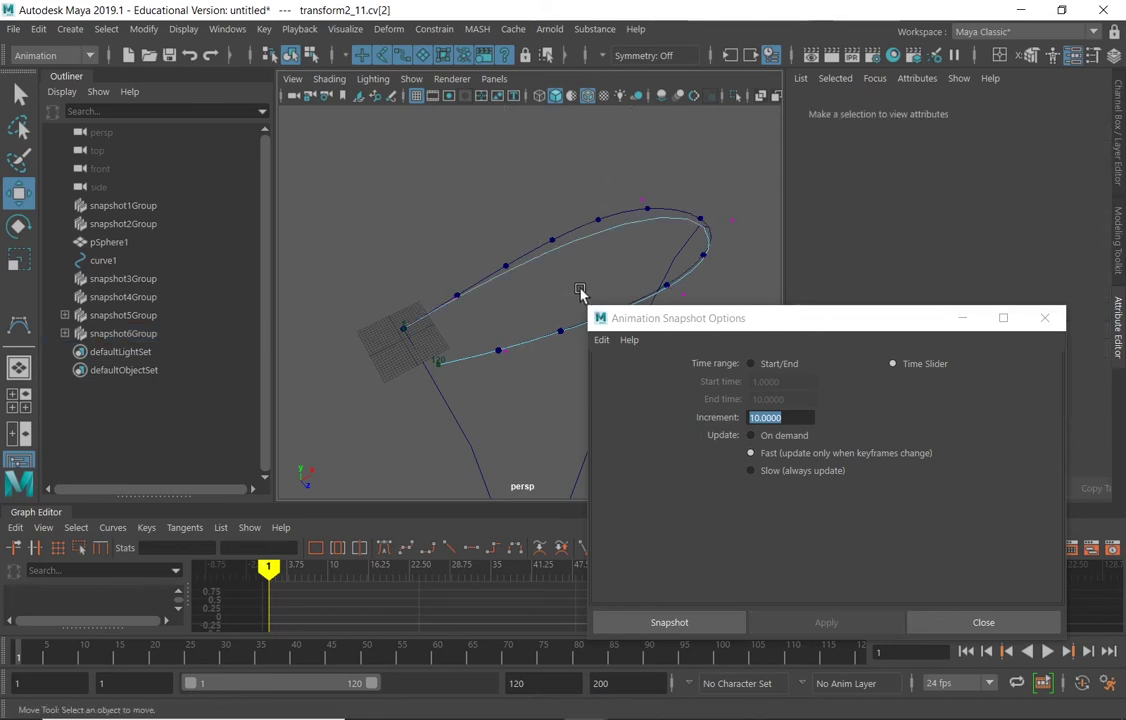
Step: Show the control vertices of the overlapping curves again and try to shift the upper one slightly
{"action": "left_click", "coordinate": [530, 250]}
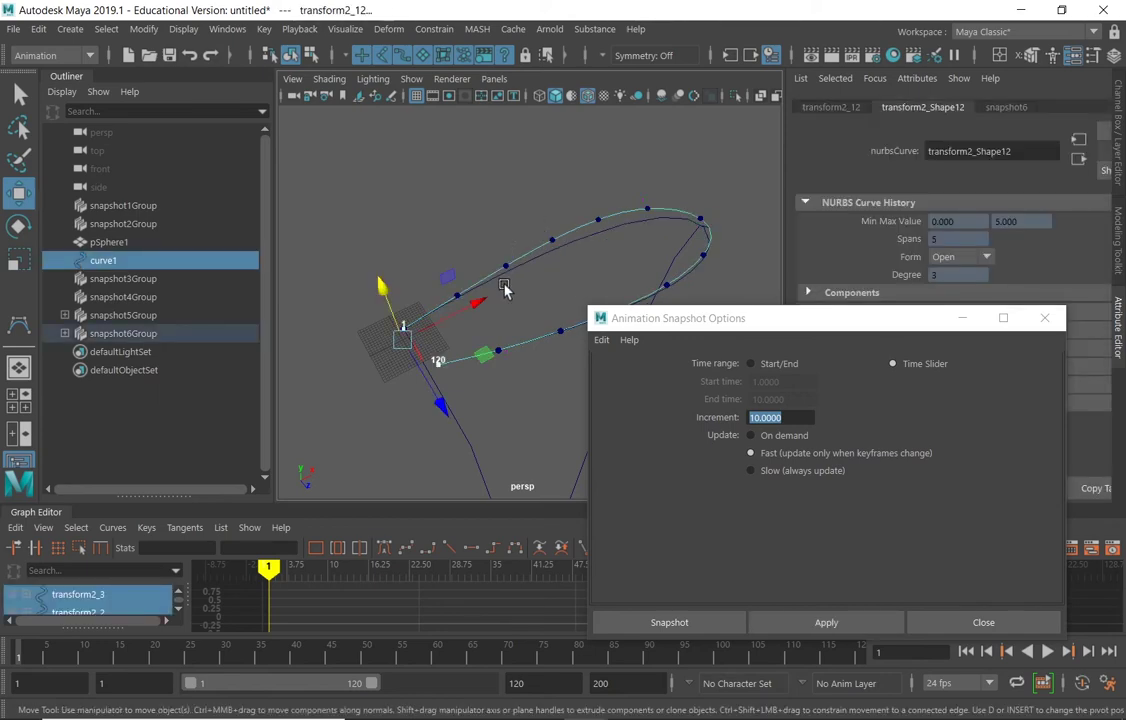
{"action": "right_click", "coordinate": [533, 252]}
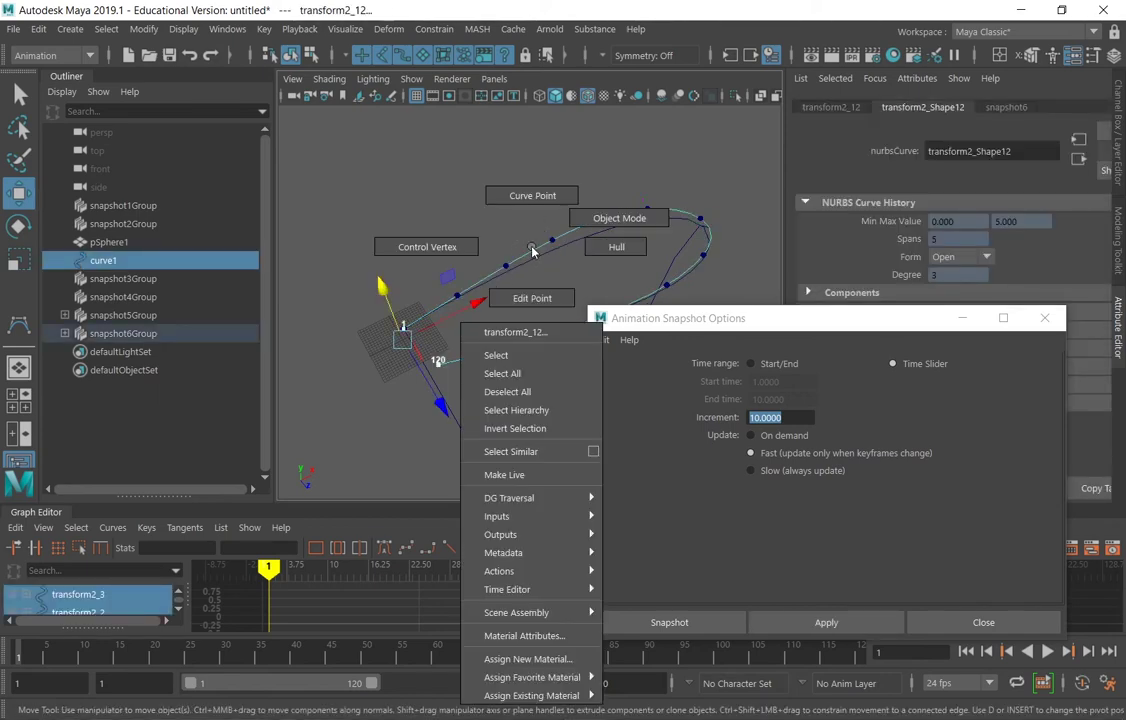
{"action": "left_click", "coordinate": [427, 246]}
{"action": "left_click_drag", "start_coordinate": [528, 231], "coordinate": [555, 261]}
{"action": "middle_click_drag", "start_coordinate": [555, 261], "coordinate": [540, 257]}
Step: Try to raise the single upper control vertex of the next overlapping curve well above the path
{"action": "left_click", "coordinate": [558, 247]}
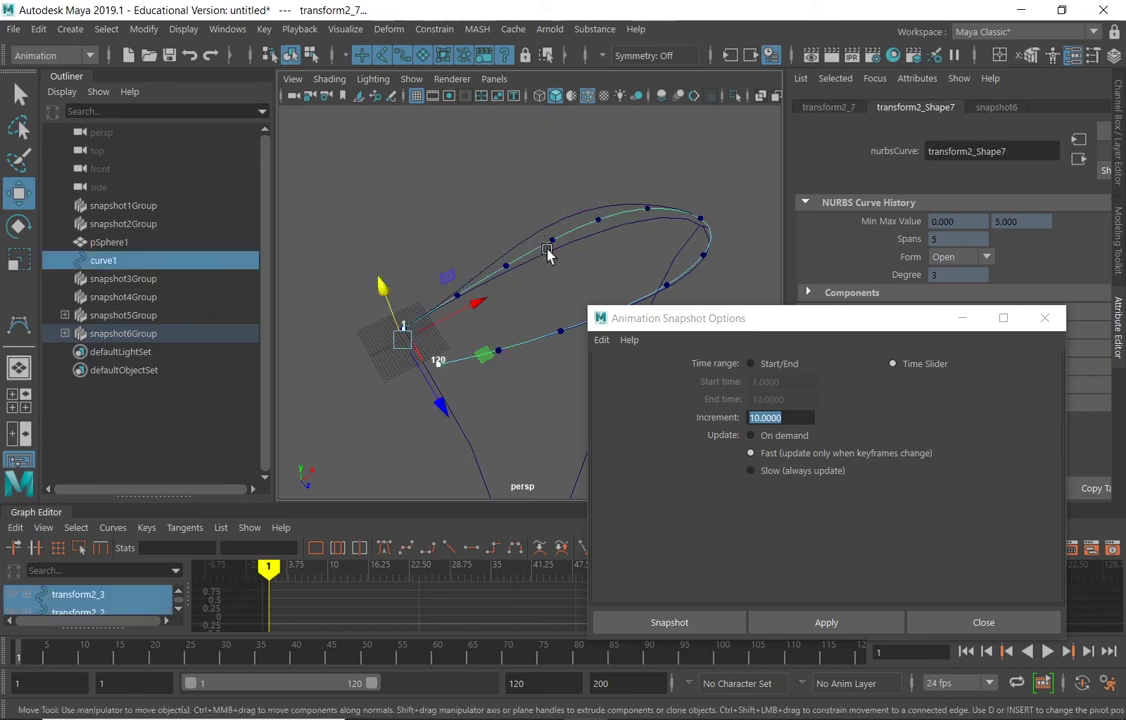
{"action": "right_click_drag", "start_coordinate": [538, 250], "coordinate": [422, 244]}
{"action": "left_click", "coordinate": [540, 242]}
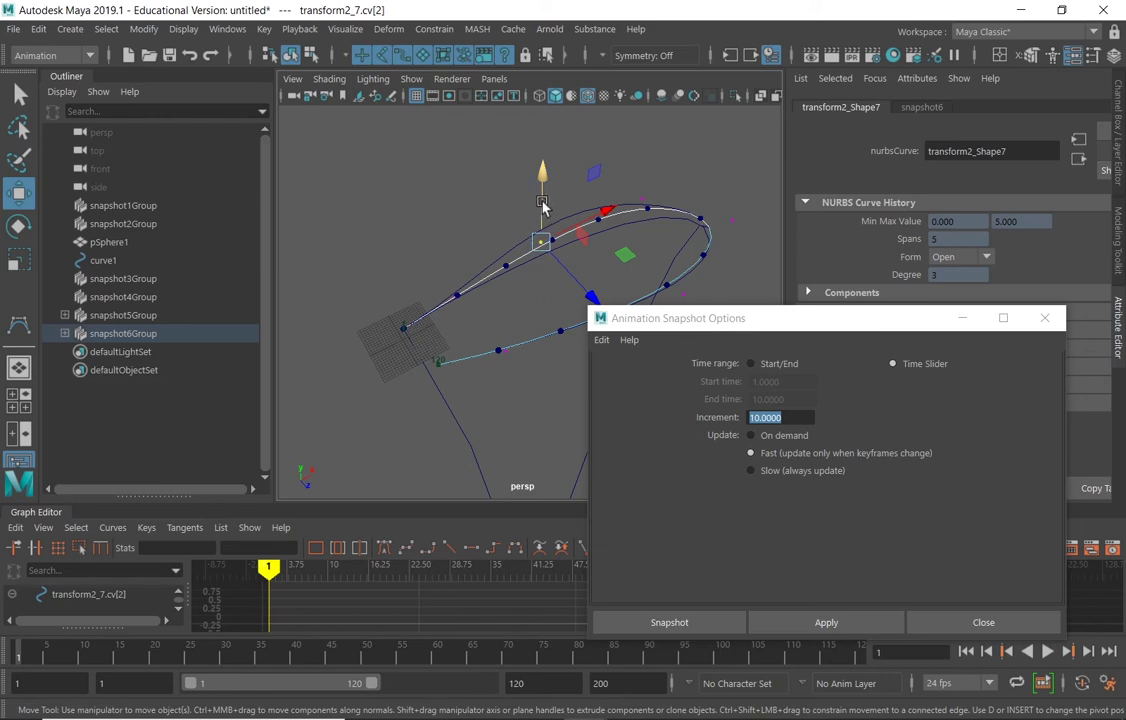
{"action": "middle_click_drag", "start_coordinate": [540, 244], "coordinate": [542, 174]}
Step: Select the overlapping control vertices on the curve's upper side together and raise them a little
{"action": "left_click", "coordinate": [542, 253]}
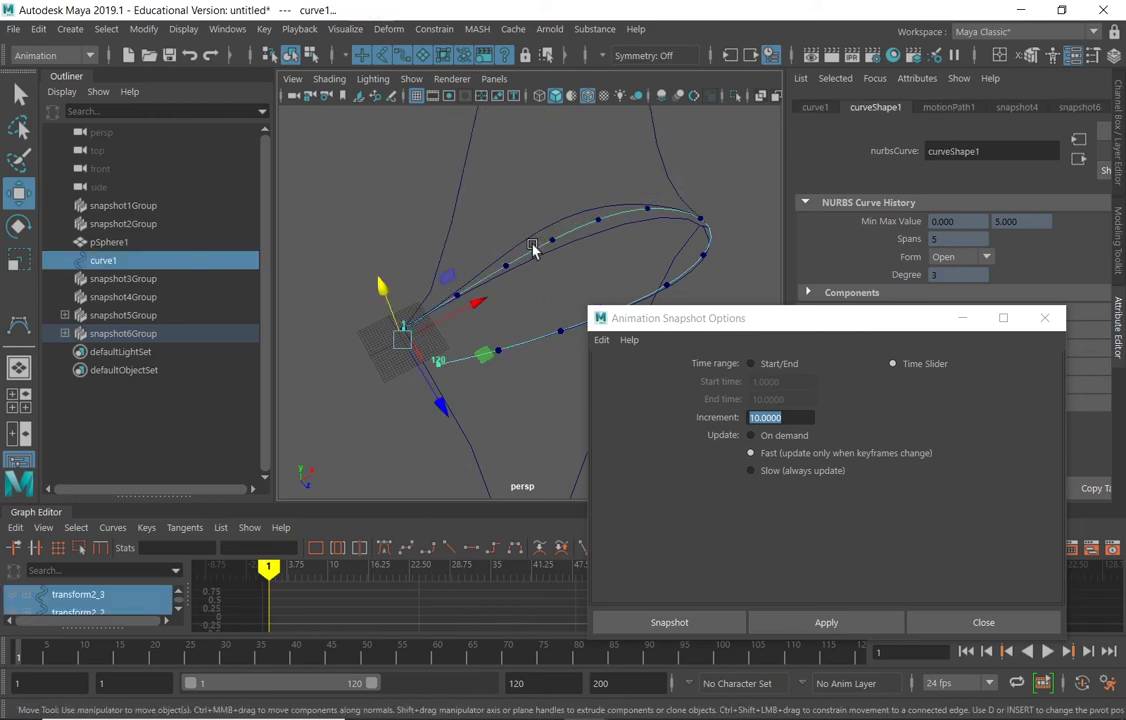
{"action": "right_click_drag", "start_coordinate": [533, 248], "coordinate": [533, 246]}
{"action": "left_click", "coordinate": [500, 251]}
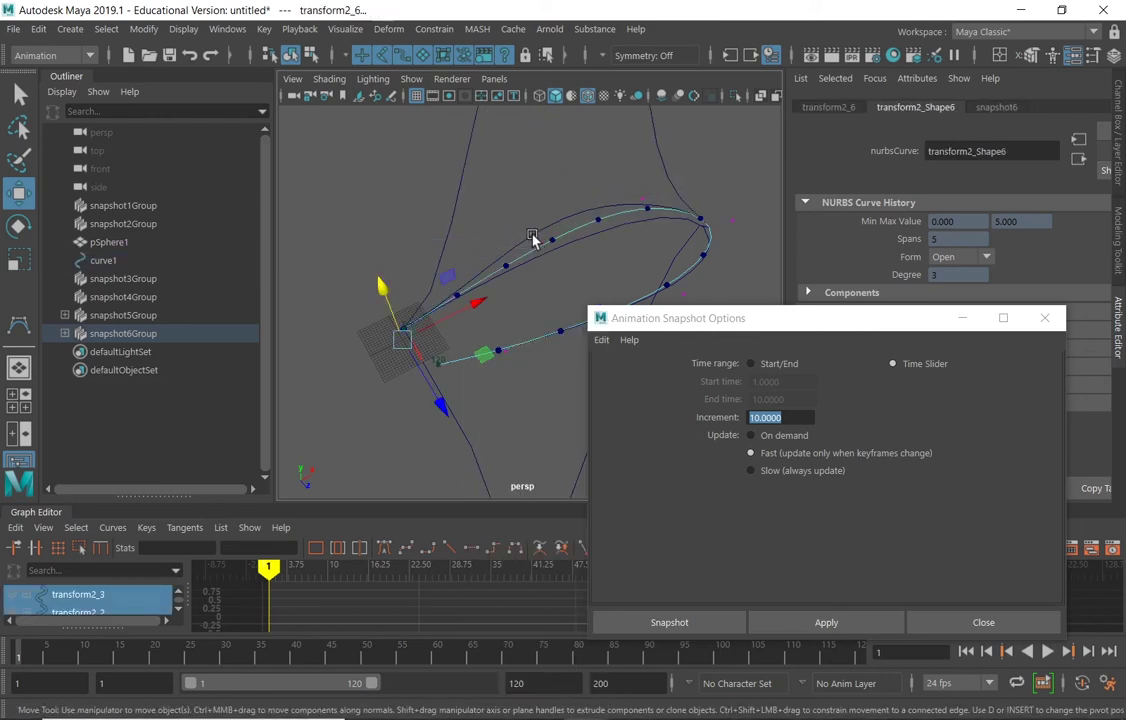
{"action": "left_click", "coordinate": [533, 238]}
{"action": "left_click_drag", "start_coordinate": [545, 215], "coordinate": [587, 263]}
{"action": "left_click", "coordinate": [500, 209]}
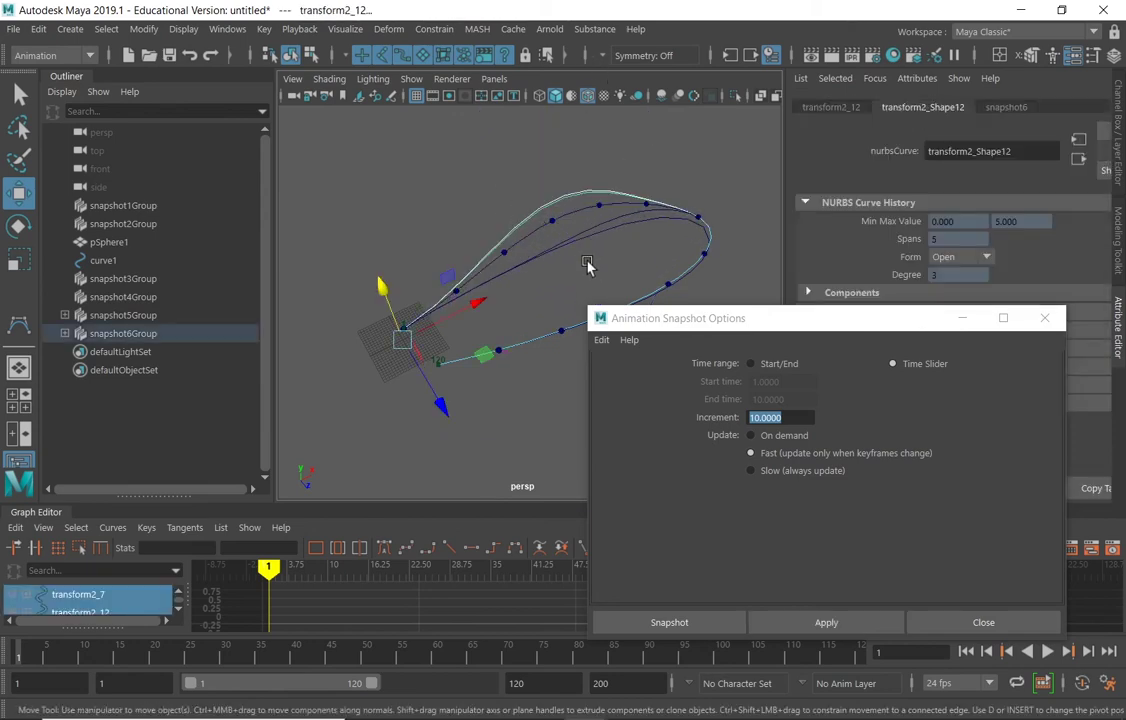
{"action": "left_click", "coordinate": [579, 282]}
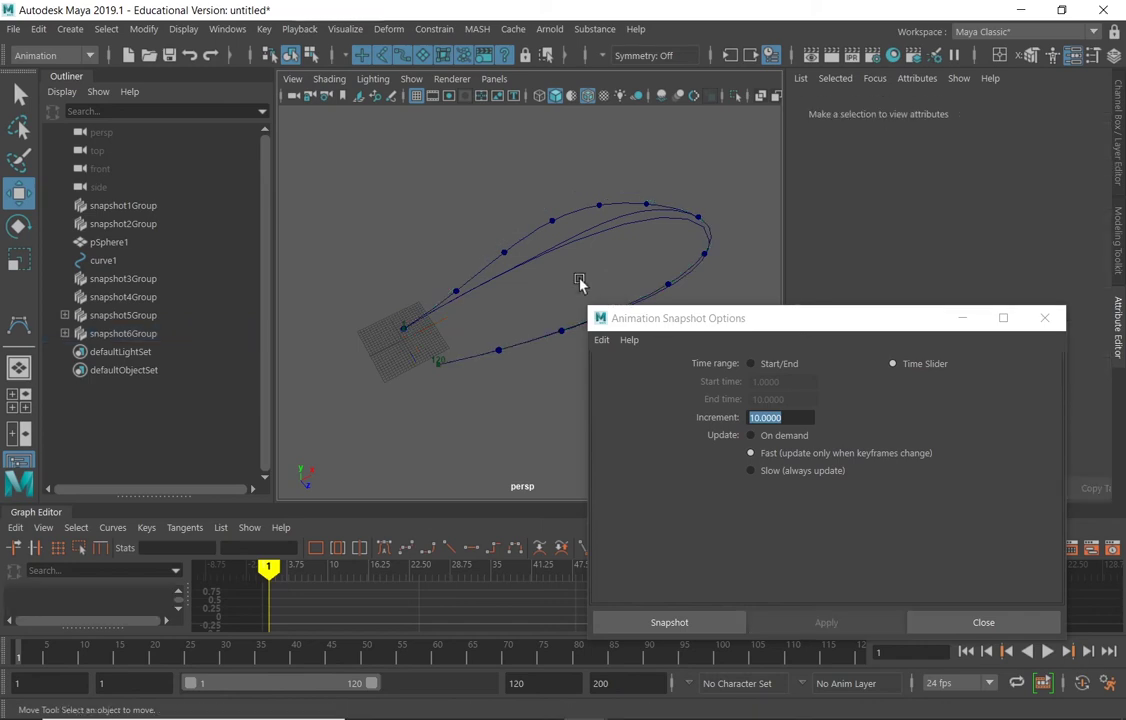
Step: Delete the stray curve copies off the path, and raise the remaining curve's upper control vertex further
{"action": "left_click", "coordinate": [550, 238]}
{"action": "key", "text": "Delete"}
{"action": "left_click", "coordinate": [521, 230]}
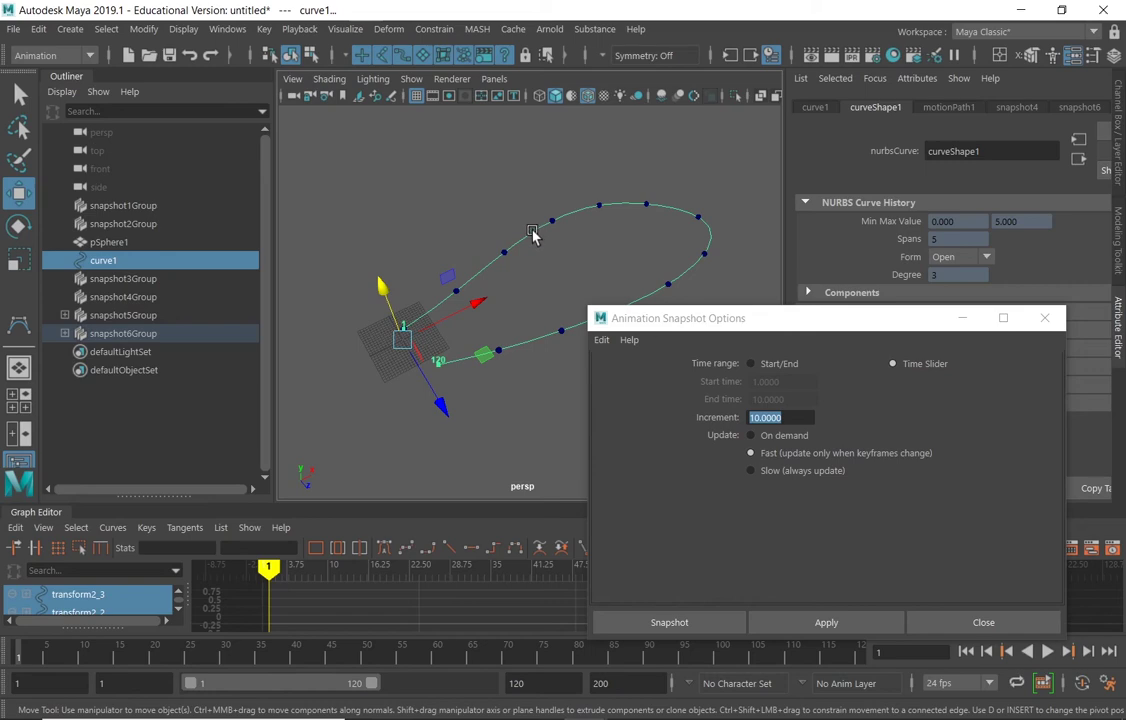
{"action": "right_click_drag", "start_coordinate": [532, 233], "coordinate": [435, 230]}
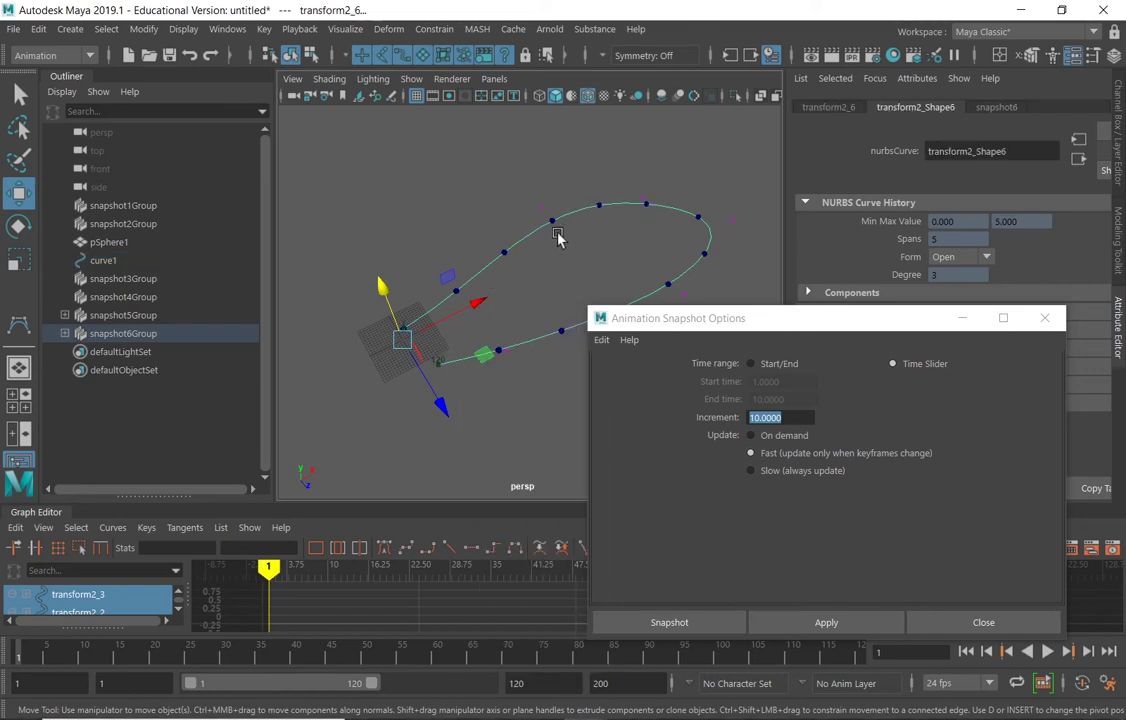
{"action": "left_click_drag", "start_coordinate": [533, 204], "coordinate": [534, 203]}
{"action": "left_click_drag", "start_coordinate": [538, 142], "coordinate": [440, 116]}
Step: Adjust the control vertices at the curve's far end and near its start along the ground plane
{"action": "left_click", "coordinate": [733, 220]}
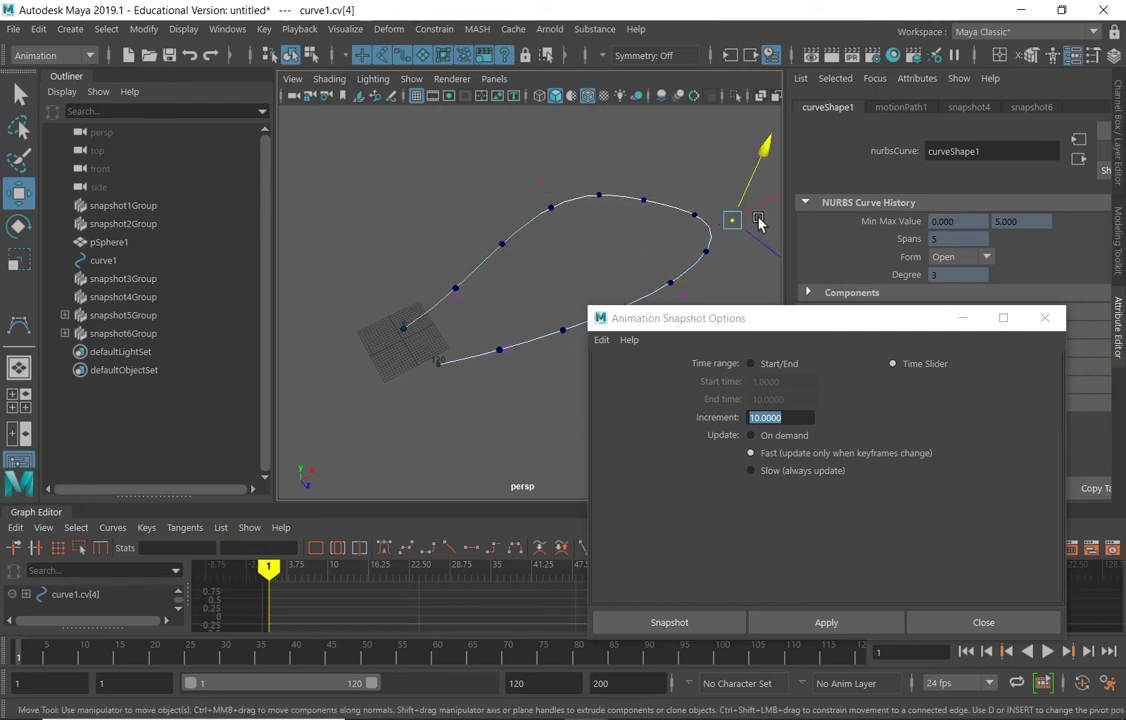
{"action": "left_click_drag", "start_coordinate": [764, 204], "coordinate": [738, 216]}
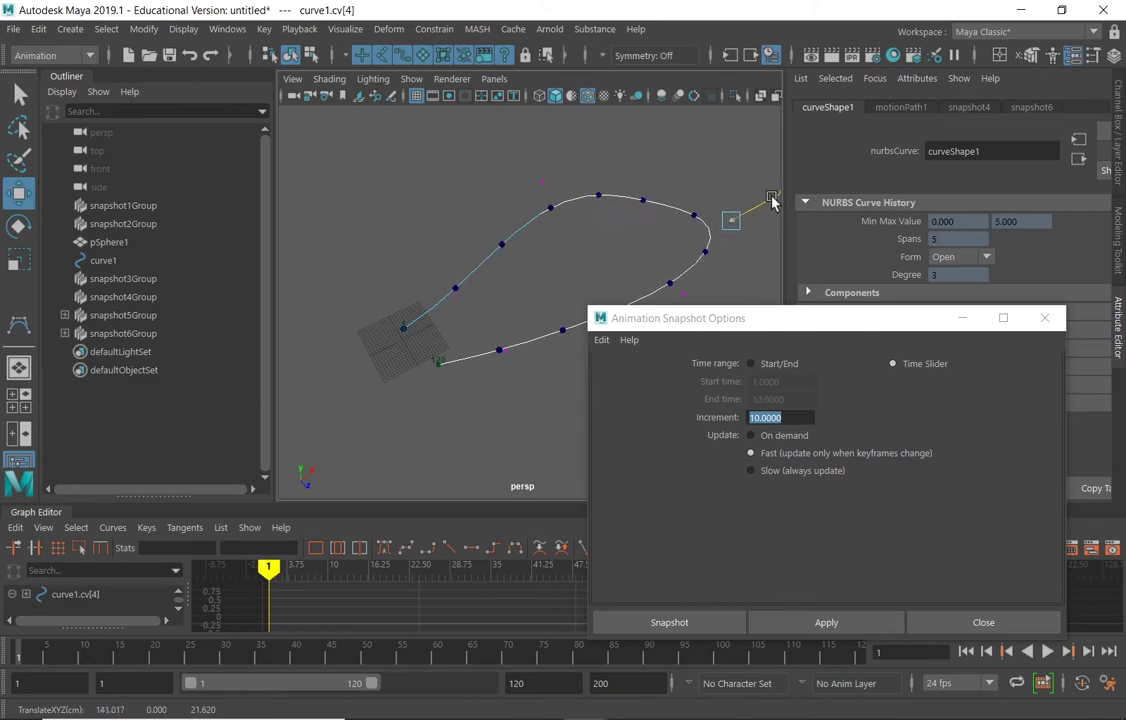
{"action": "left_click", "coordinate": [453, 286]}
{"action": "left_click_drag", "start_coordinate": [480, 339], "coordinate": [468, 332]}
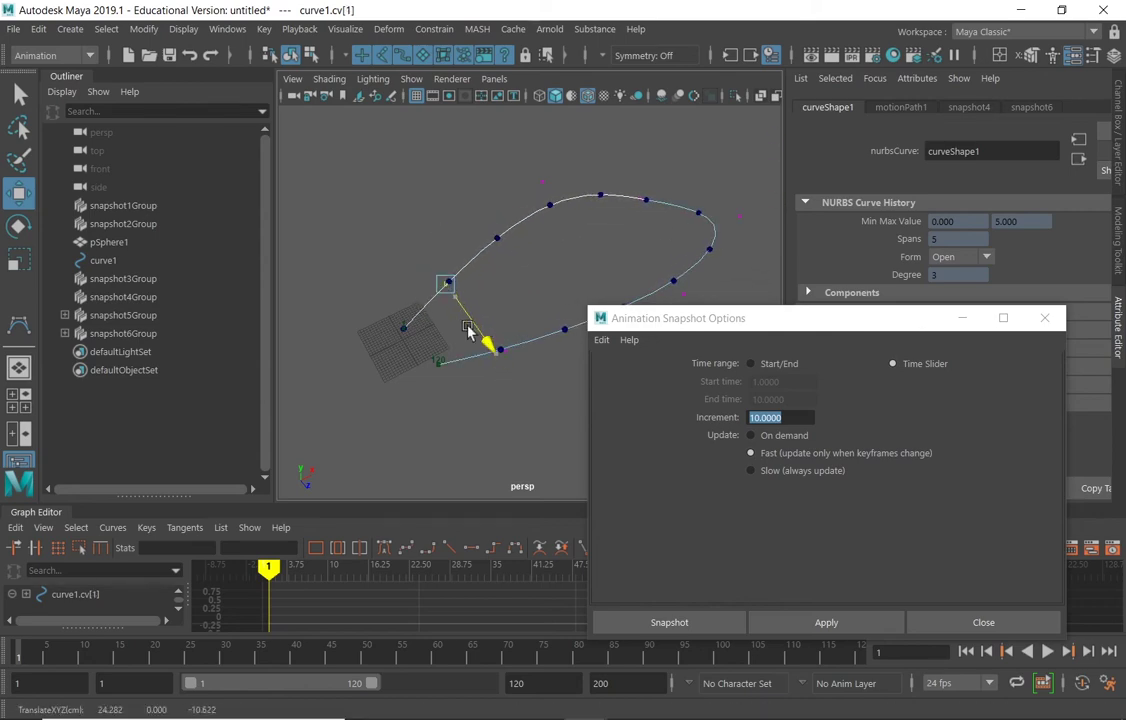
{"action": "left_click_drag", "start_coordinate": [596, 214], "coordinate": [560, 240], "text": "alt"}
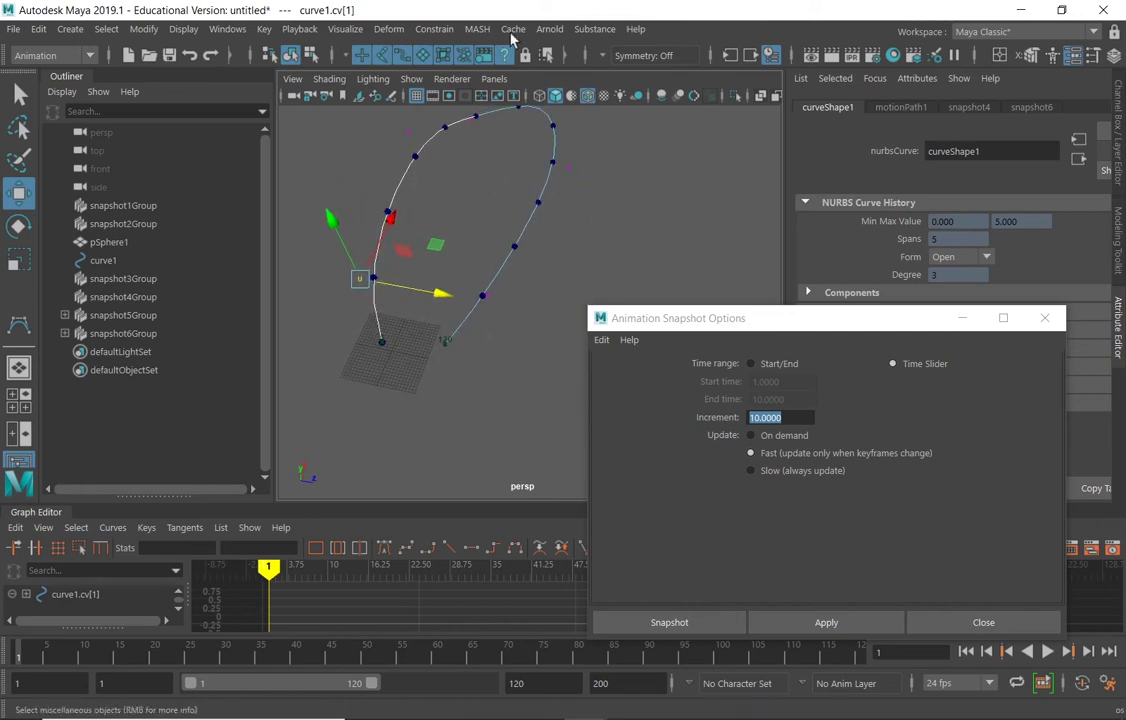
{"action": "left_click", "coordinate": [345, 29]}
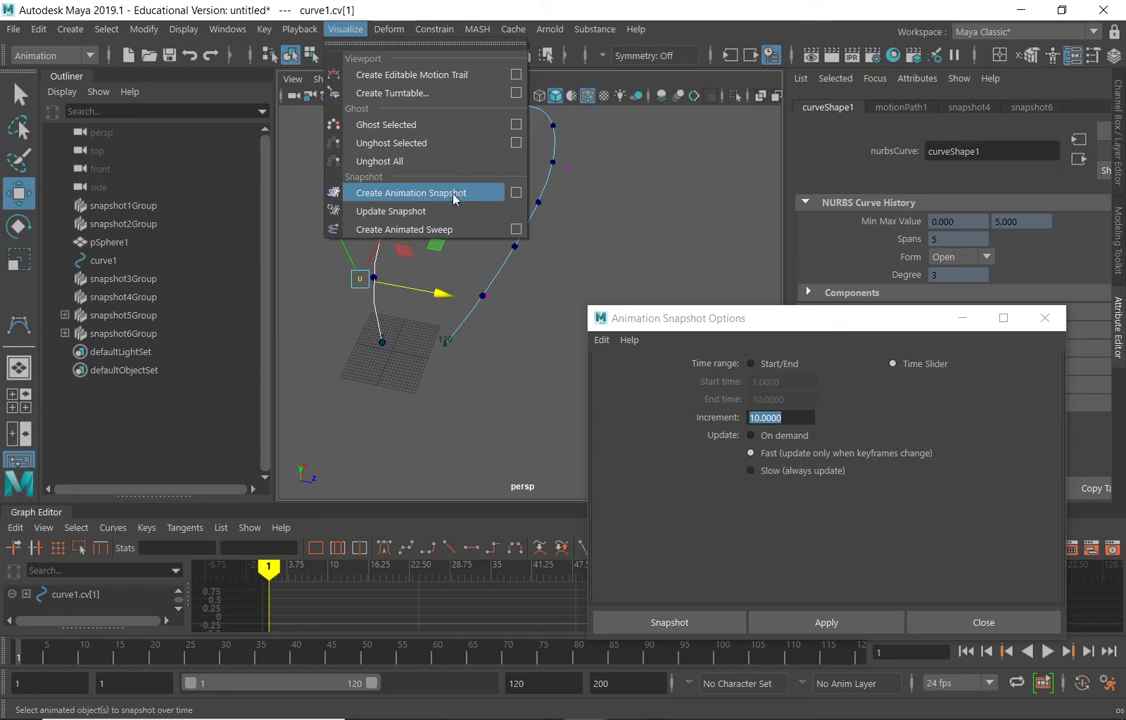
{"action": "mouse_move", "coordinate": [629, 20]}
{"action": "left_click", "coordinate": [477, 244]}
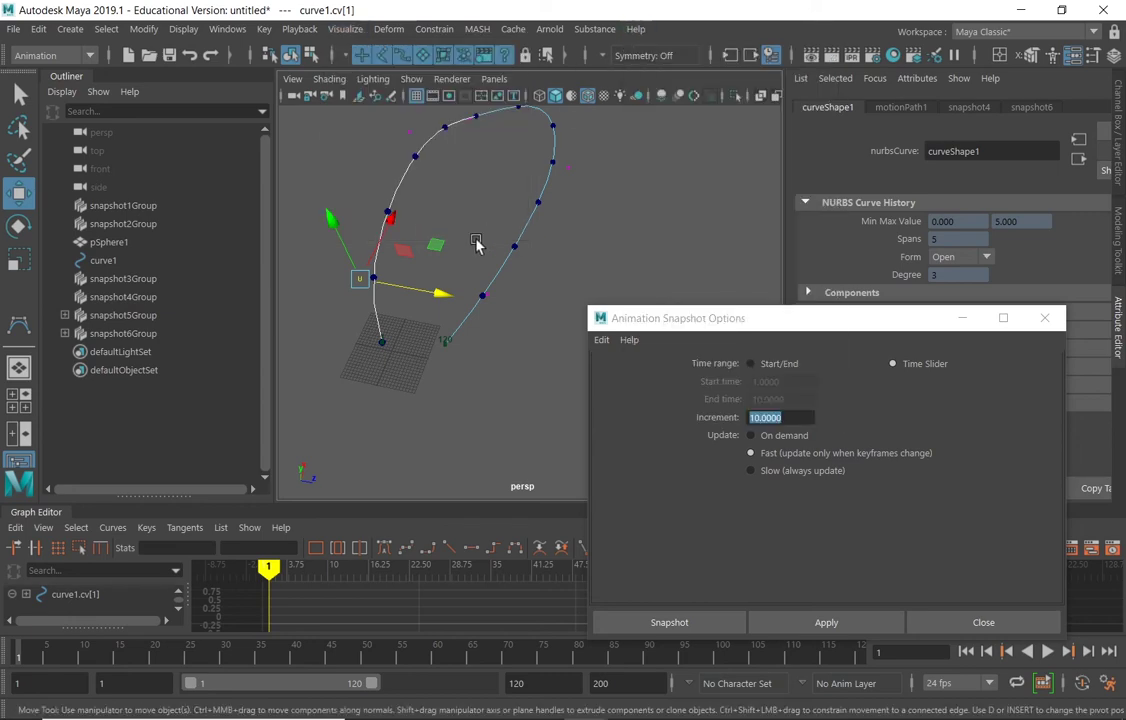
Step: Pull the two control vertices on the curve's returning side outward to widen the path
{"action": "left_click", "coordinate": [566, 171]}
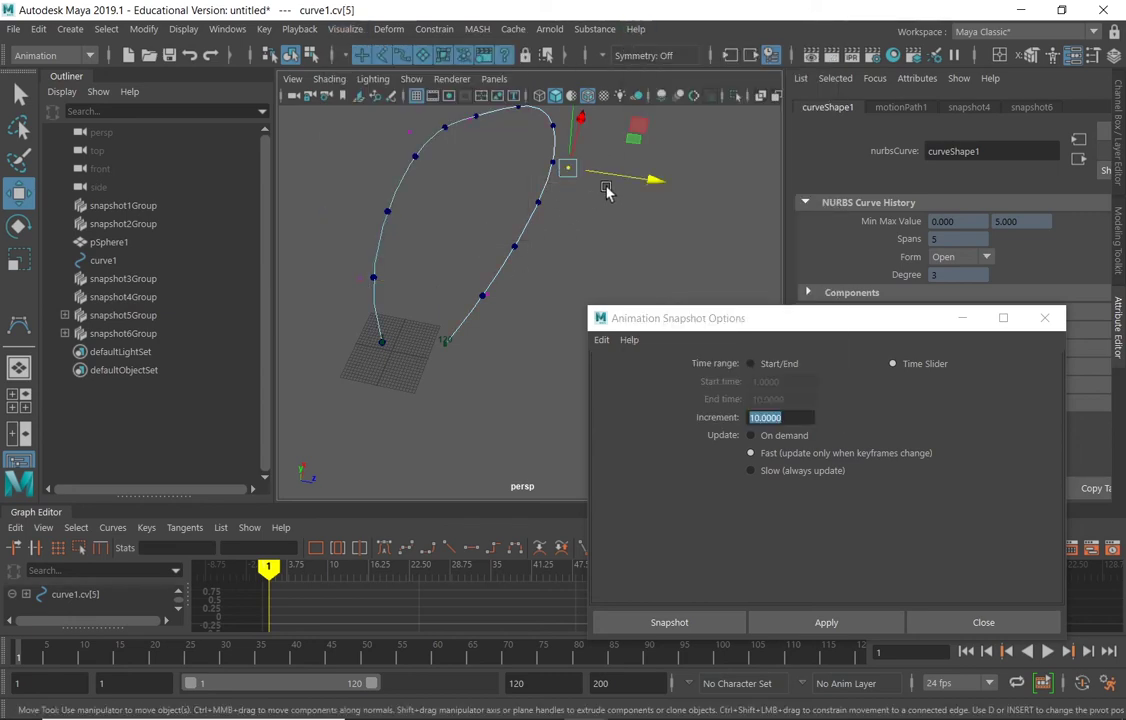
{"action": "left_click_drag", "start_coordinate": [653, 189], "coordinate": [735, 190]}
{"action": "left_click", "coordinate": [488, 296]}
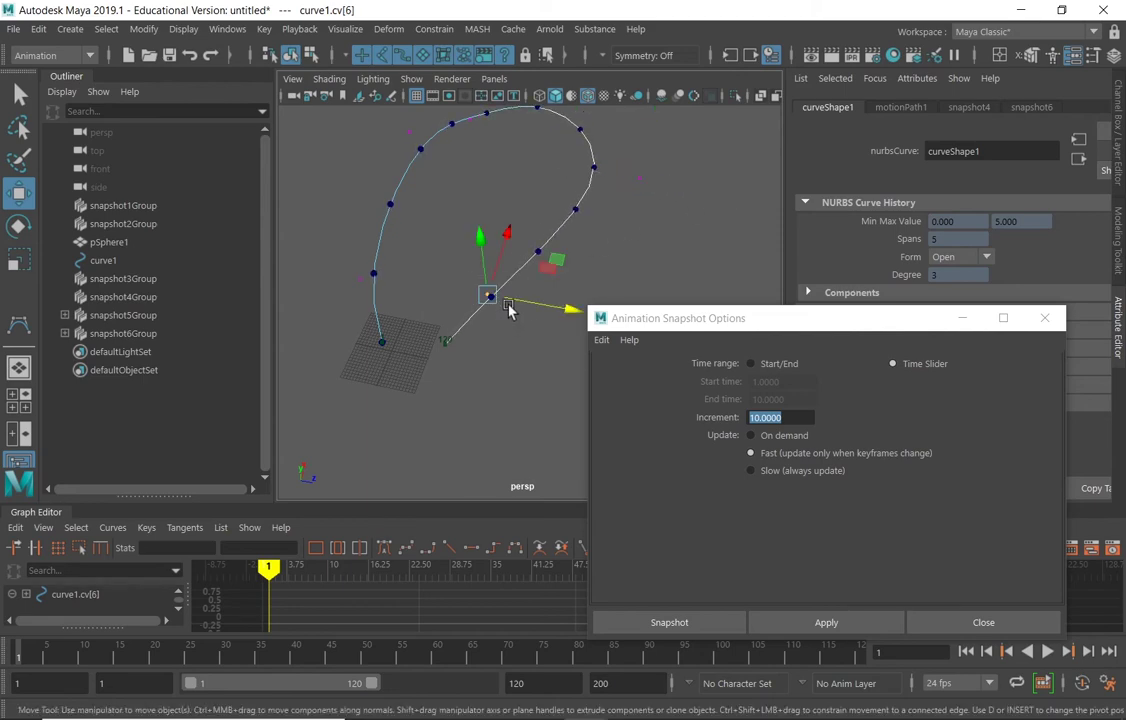
{"action": "left_click_drag", "start_coordinate": [576, 315], "coordinate": [620, 330]}
Step: Place the snapshot options window clear of the reshaped curve and select a sphere copy on its returning side
{"action": "middle_click_drag", "start_coordinate": [620, 330], "coordinate": [694, 259], "text": "alt"}
{"action": "left_click_drag", "start_coordinate": [799, 323], "coordinate": [732, 423]}
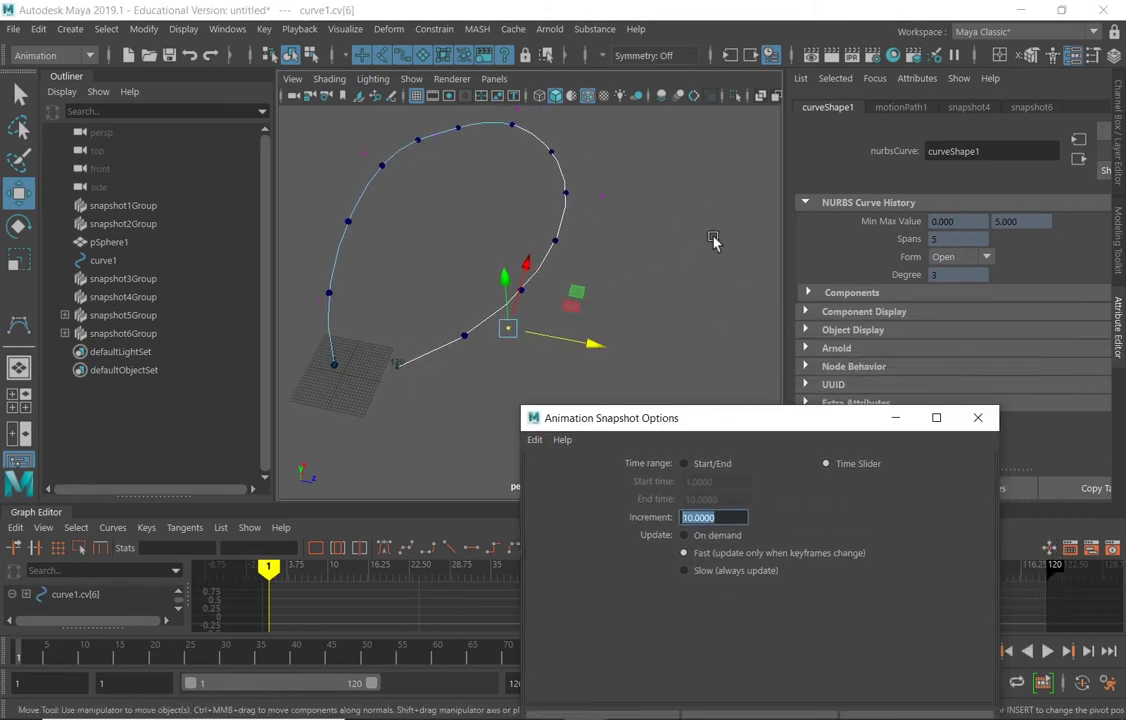
{"action": "left_click_drag", "start_coordinate": [630, 205], "coordinate": [686, 266], "text": "alt"}
{"action": "left_click", "coordinate": [587, 289]}
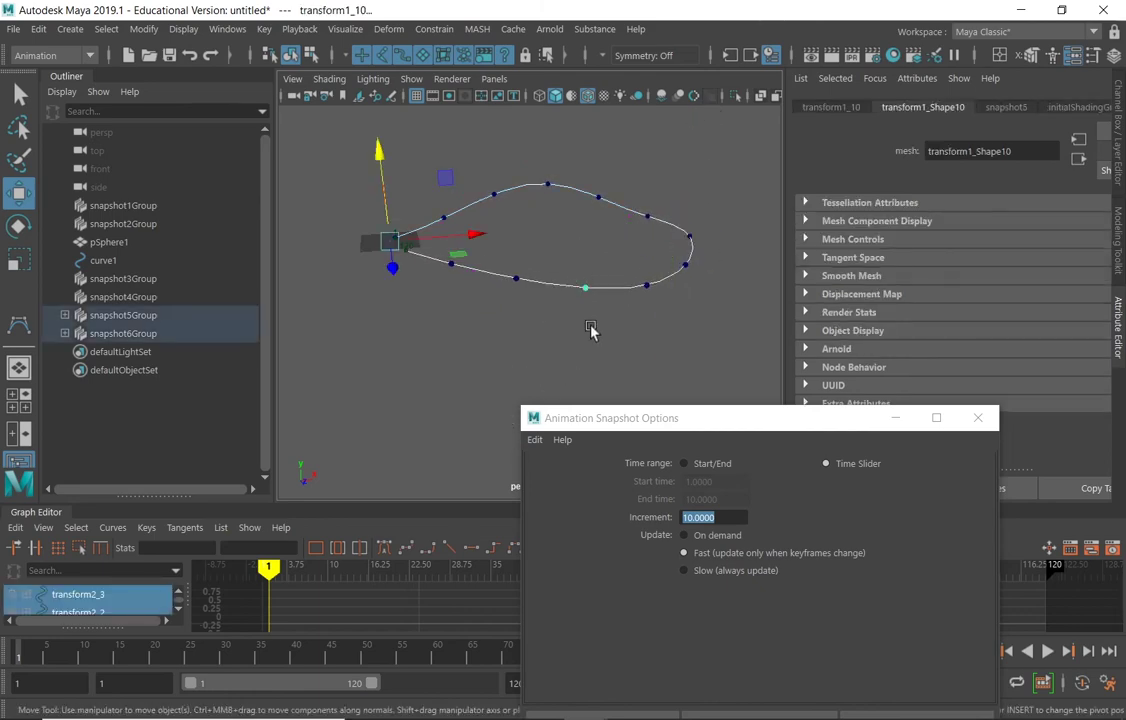
Step: Expand snapshot5Group to show its sphere copies, select the path curve, and close the Animation Snapshot Options window
{"action": "left_click", "coordinate": [65, 316]}
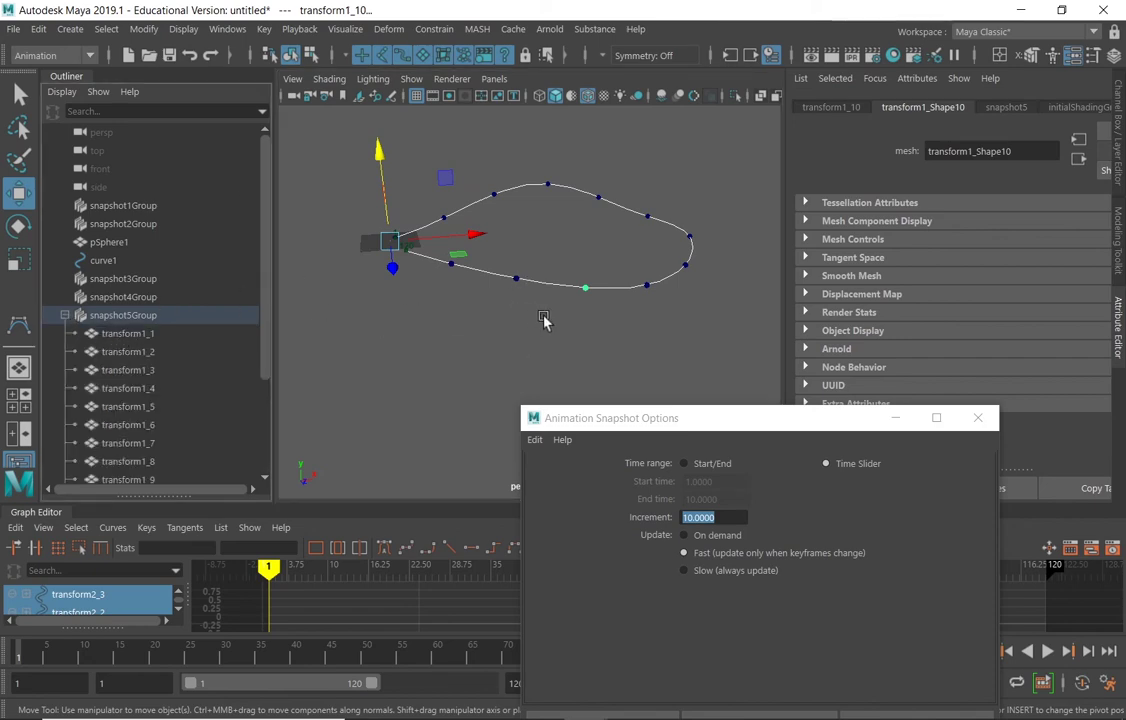
{"action": "left_click", "coordinate": [506, 287]}
{"action": "left_click_drag", "start_coordinate": [505, 319], "coordinate": [530, 133], "text": "alt"}
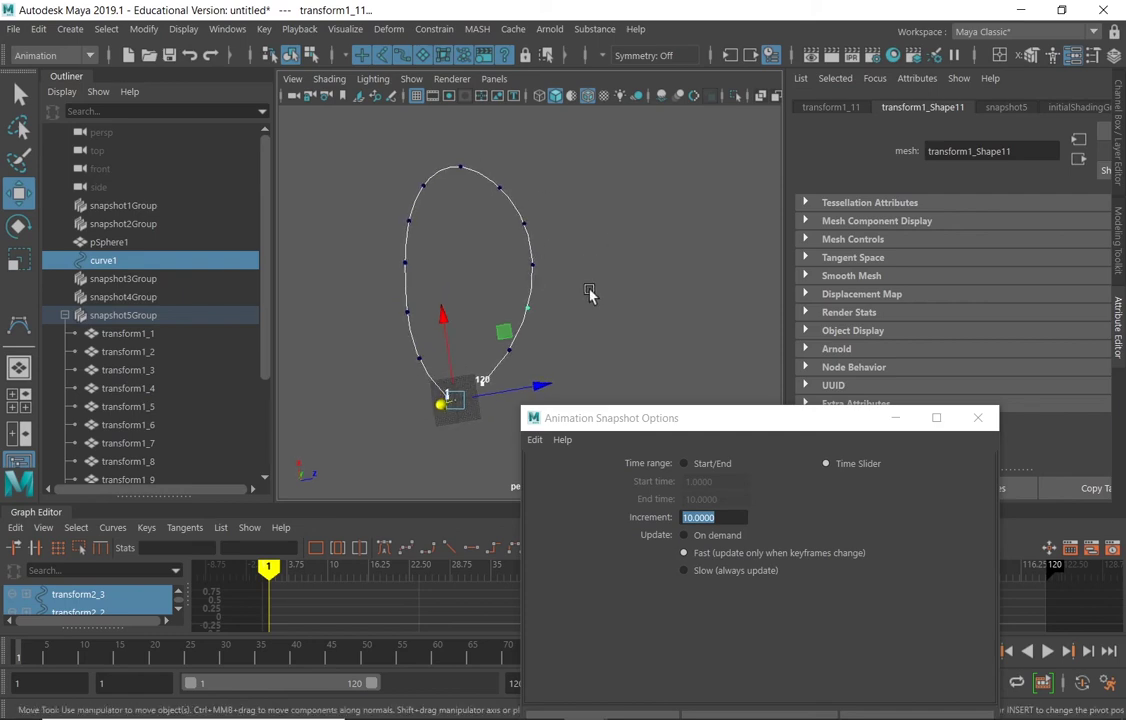
{"action": "left_click_drag", "start_coordinate": [546, 262], "coordinate": [727, 320], "text": "alt"}
{"action": "left_click_drag", "start_coordinate": [835, 418], "coordinate": [721, 387]}
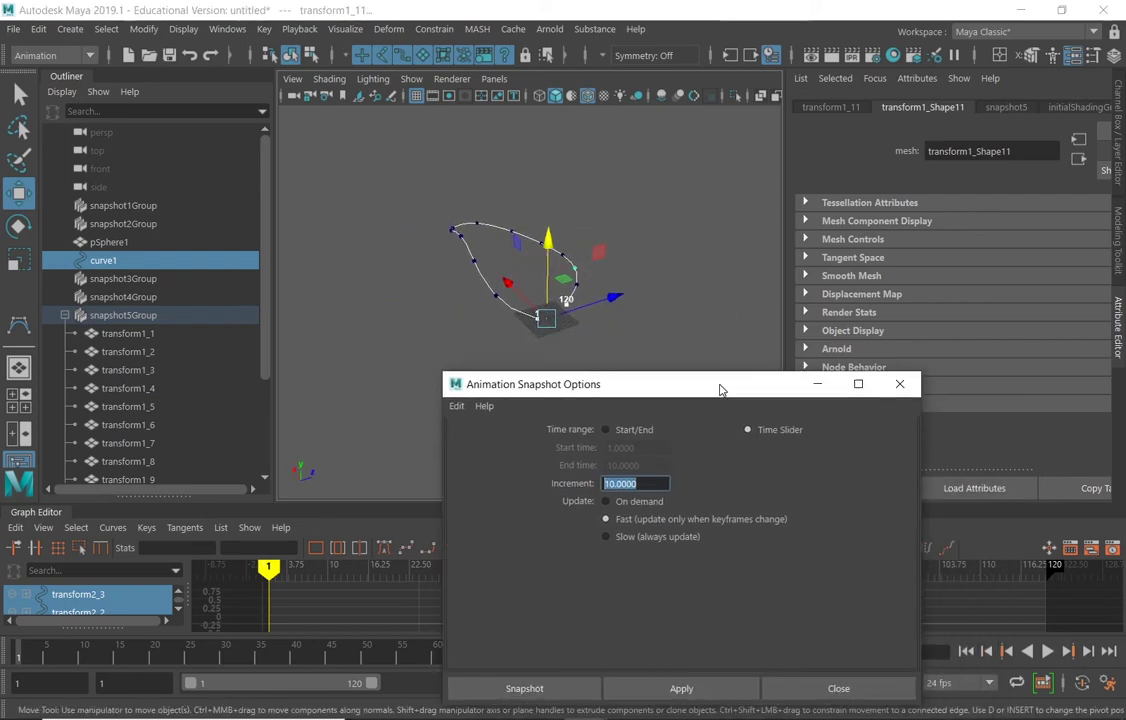
{"action": "left_click", "coordinate": [900, 383]}
Step: Delete the path curve together with the original sphere and all of its snapshot copies
{"action": "left_click_drag", "start_coordinate": [534, 355], "coordinate": [512, 372], "text": "alt"}
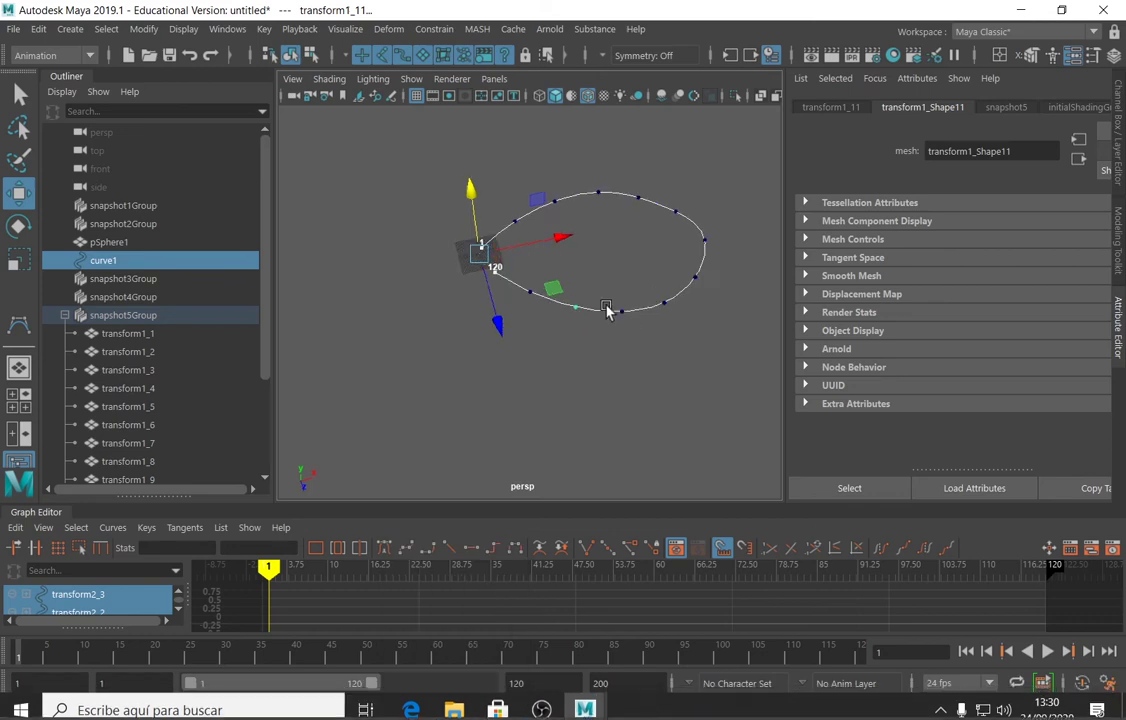
{"action": "left_click_drag", "start_coordinate": [608, 309], "coordinate": [503, 176], "text": "alt"}
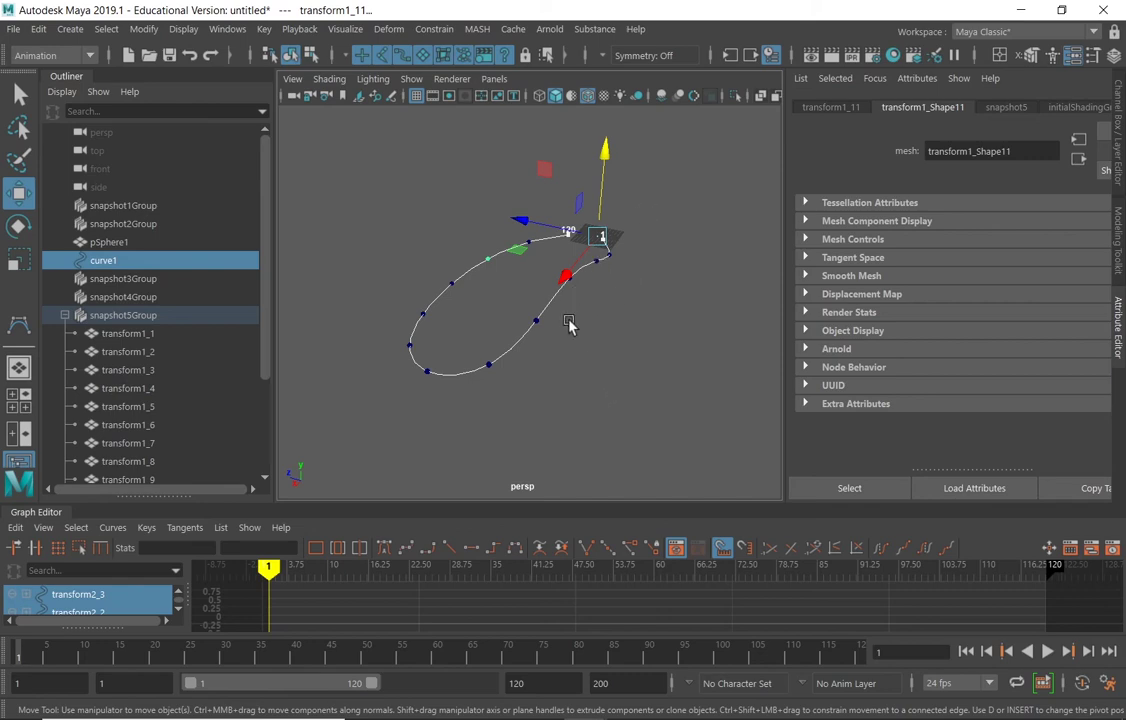
{"action": "left_click", "coordinate": [541, 306]}
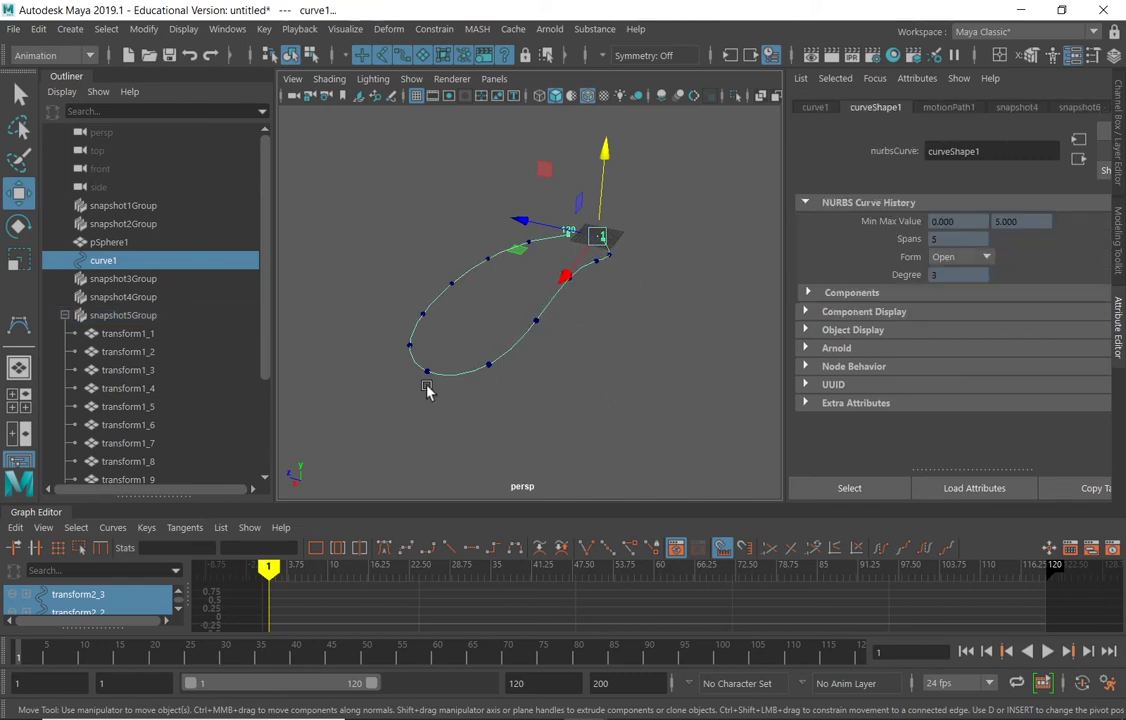
{"action": "left_click", "coordinate": [490, 418]}
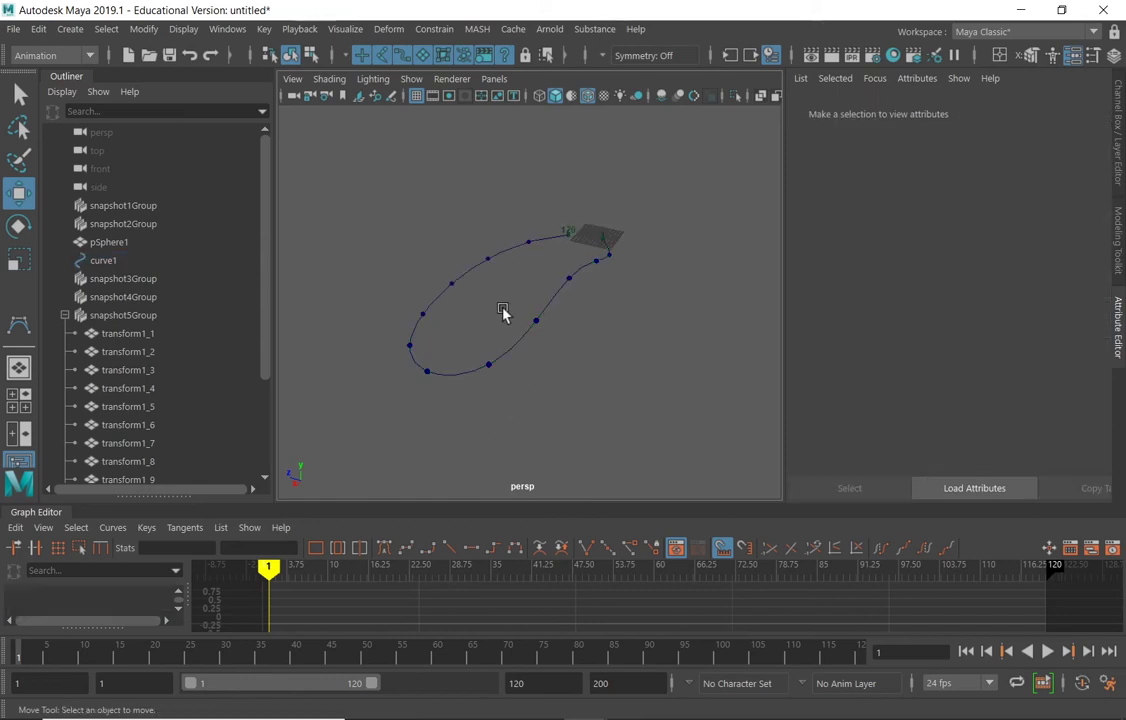
{"action": "left_click", "coordinate": [518, 340]}
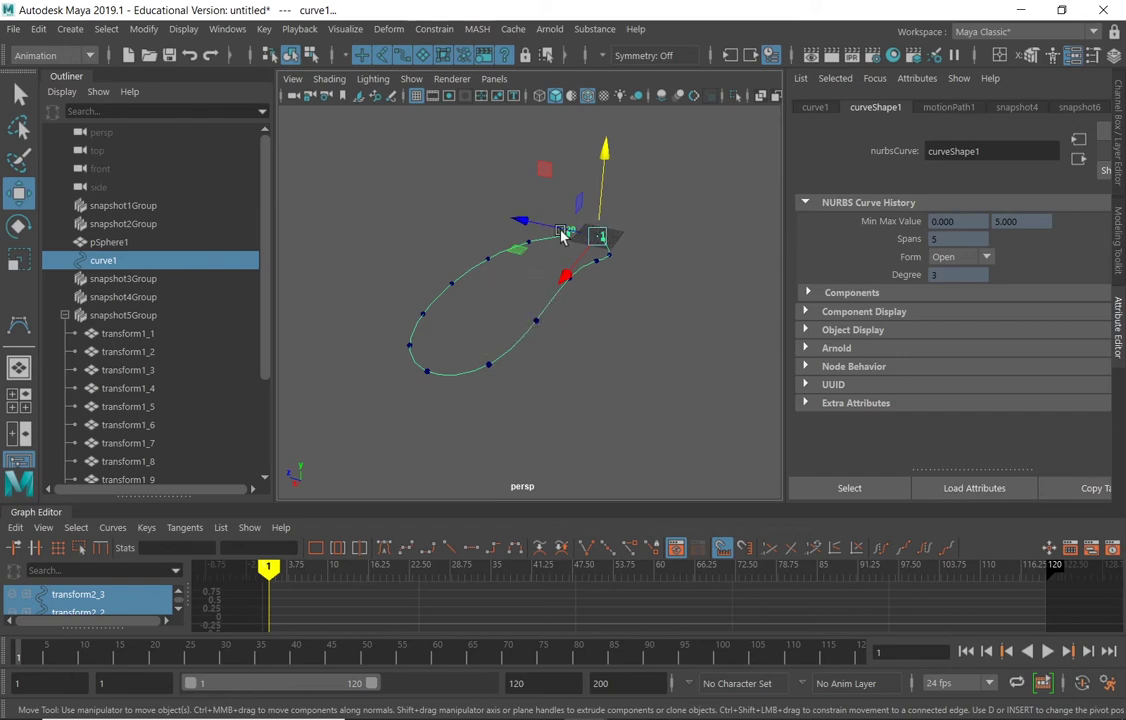
{"action": "left_click_drag", "start_coordinate": [555, 224], "coordinate": [420, 318], "text": "alt"}
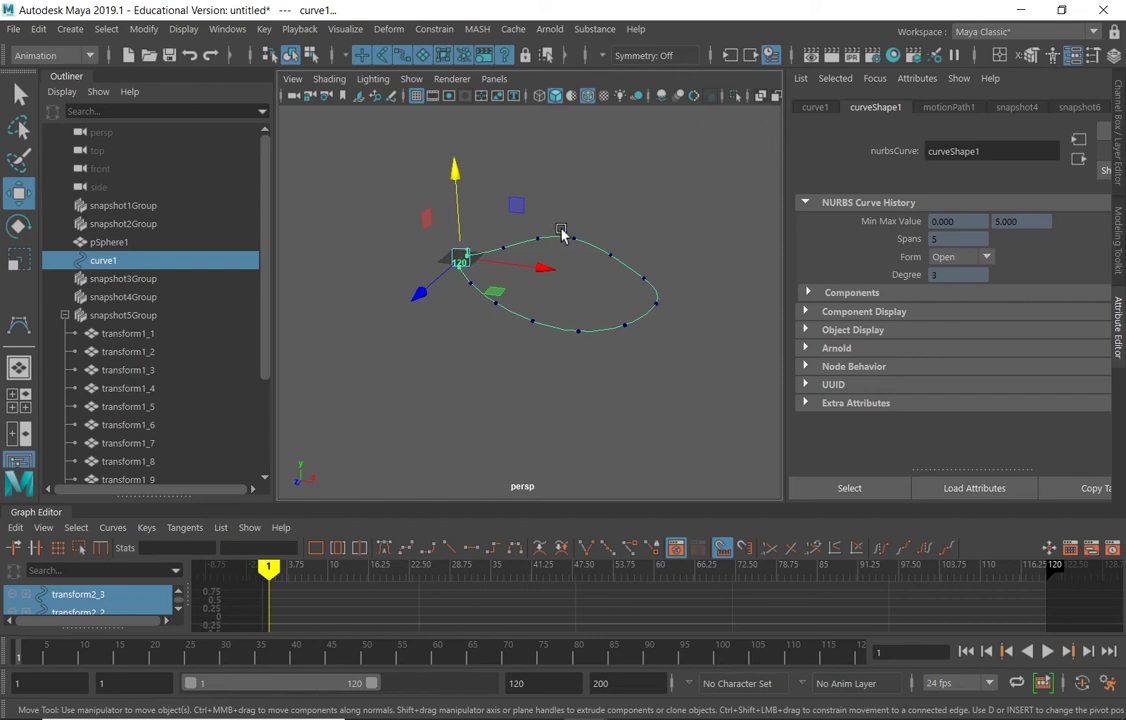
{"action": "left_click_drag", "start_coordinate": [617, 208], "coordinate": [486, 352]}
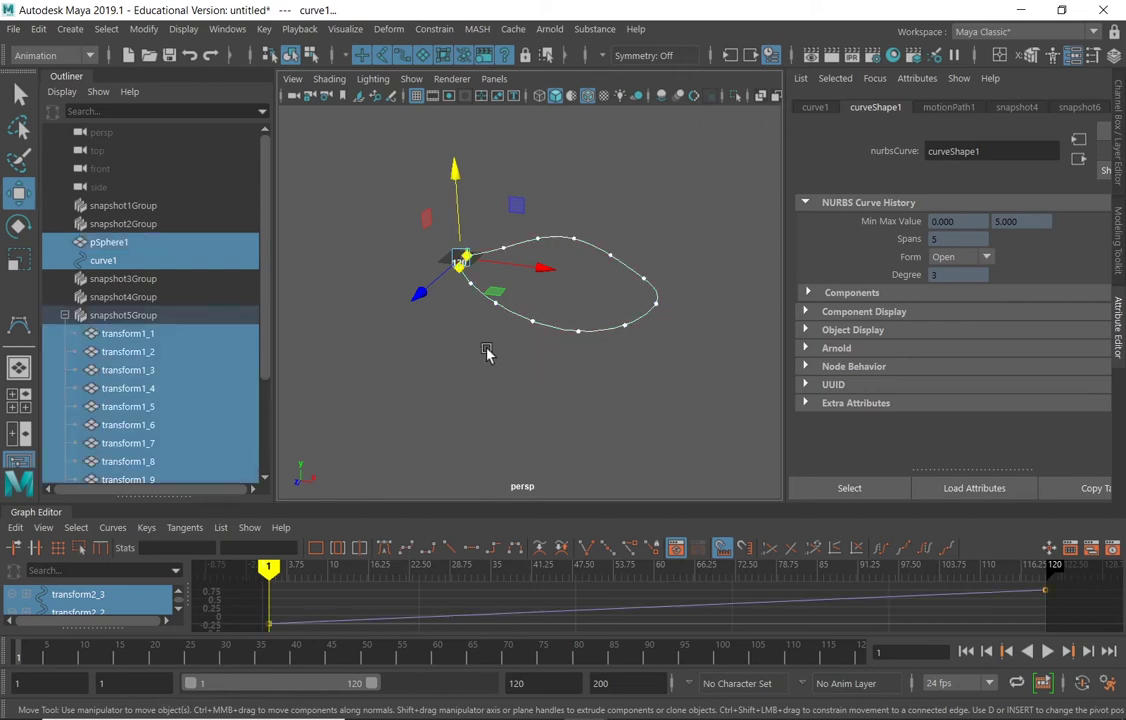
{"action": "key", "text": "Delete"}
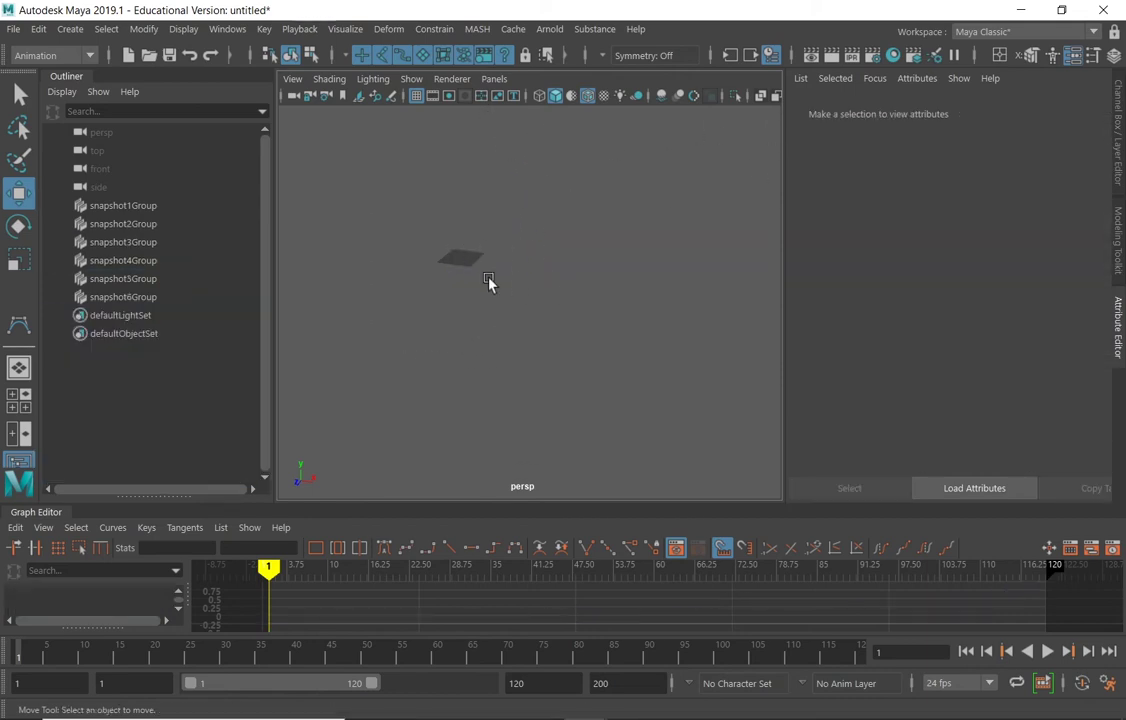
Step: Draw a new S-shaped CV curve with eight control vertices on the ground plane, starting at the grid
{"action": "left_click_drag", "start_coordinate": [481, 278], "coordinate": [545, 337], "text": "alt"}
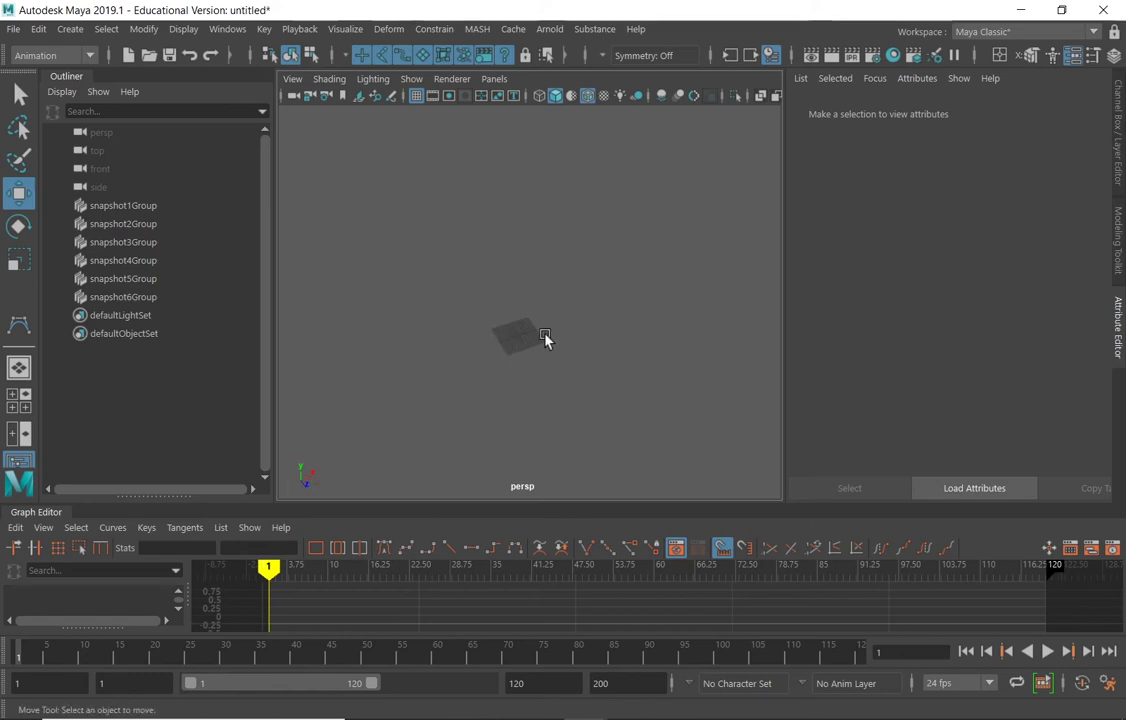
{"action": "left_click", "coordinate": [70, 30]}
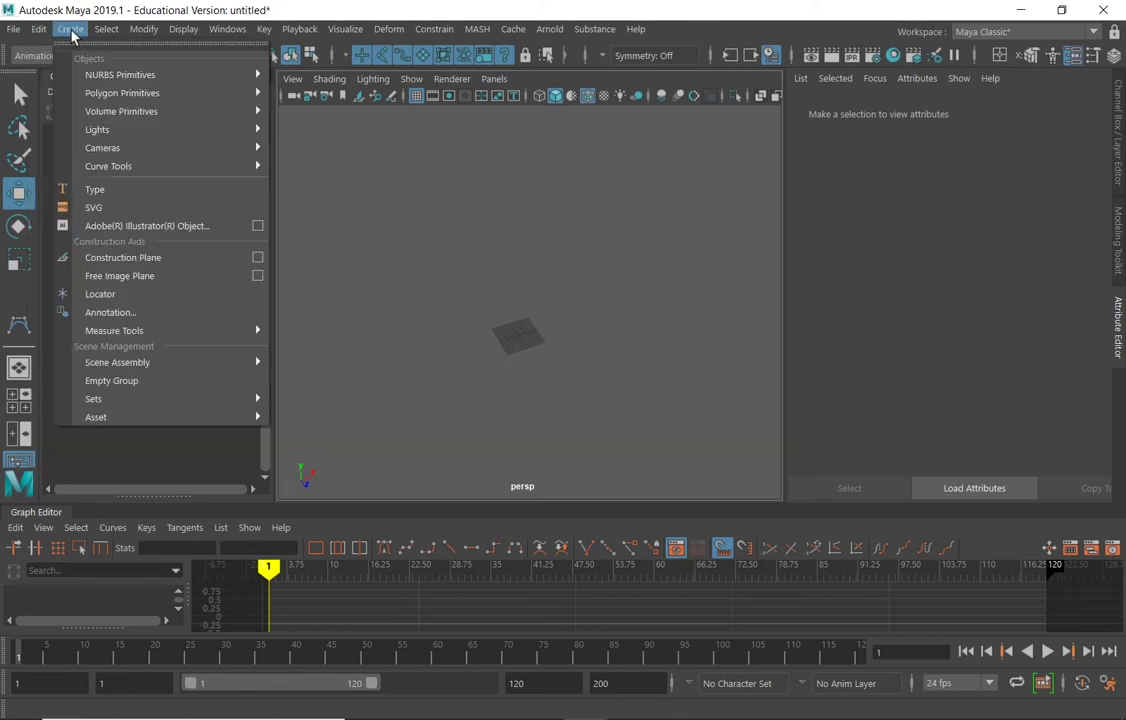
{"action": "mouse_move", "coordinate": [166, 100]}
{"action": "mouse_move", "coordinate": [135, 174]}
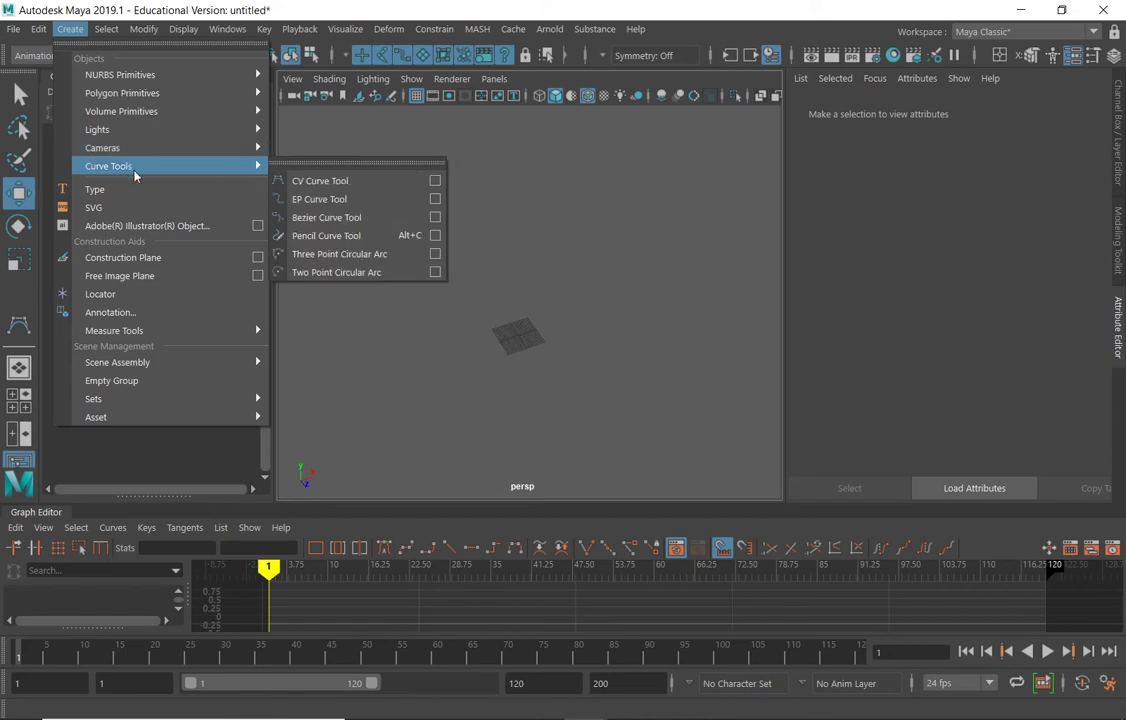
{"action": "left_click", "coordinate": [308, 180]}
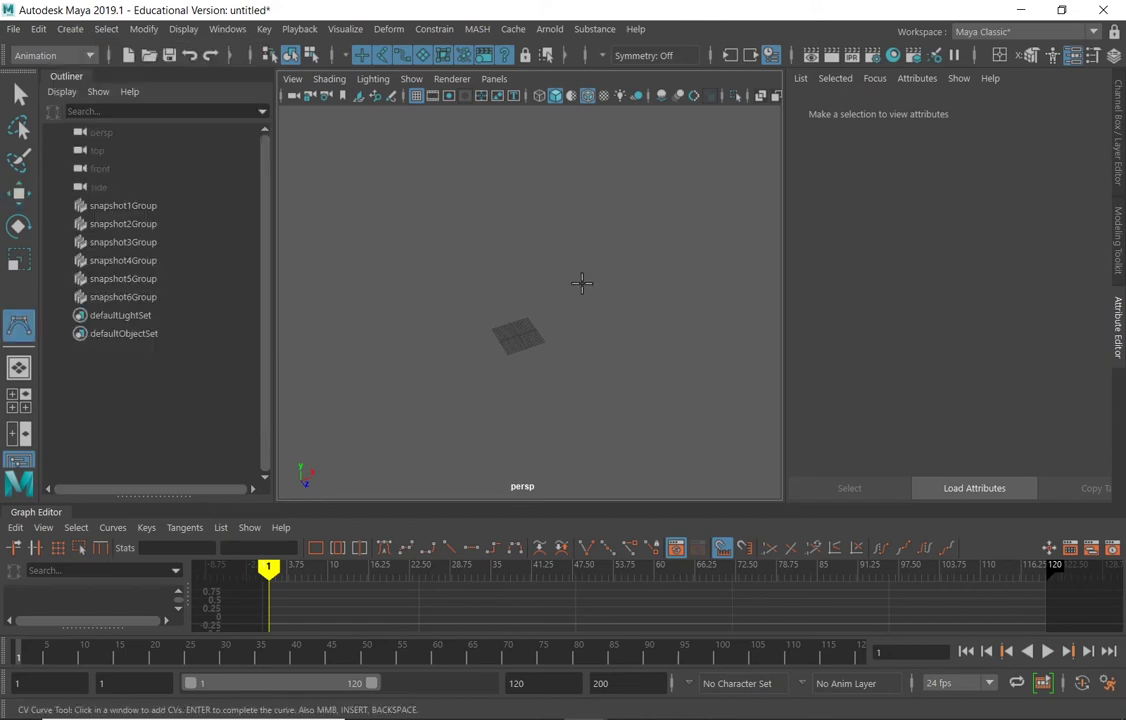
{"action": "left_click", "coordinate": [516, 323]}
{"action": "left_click", "coordinate": [593, 266]}
{"action": "left_click", "coordinate": [663, 218]}
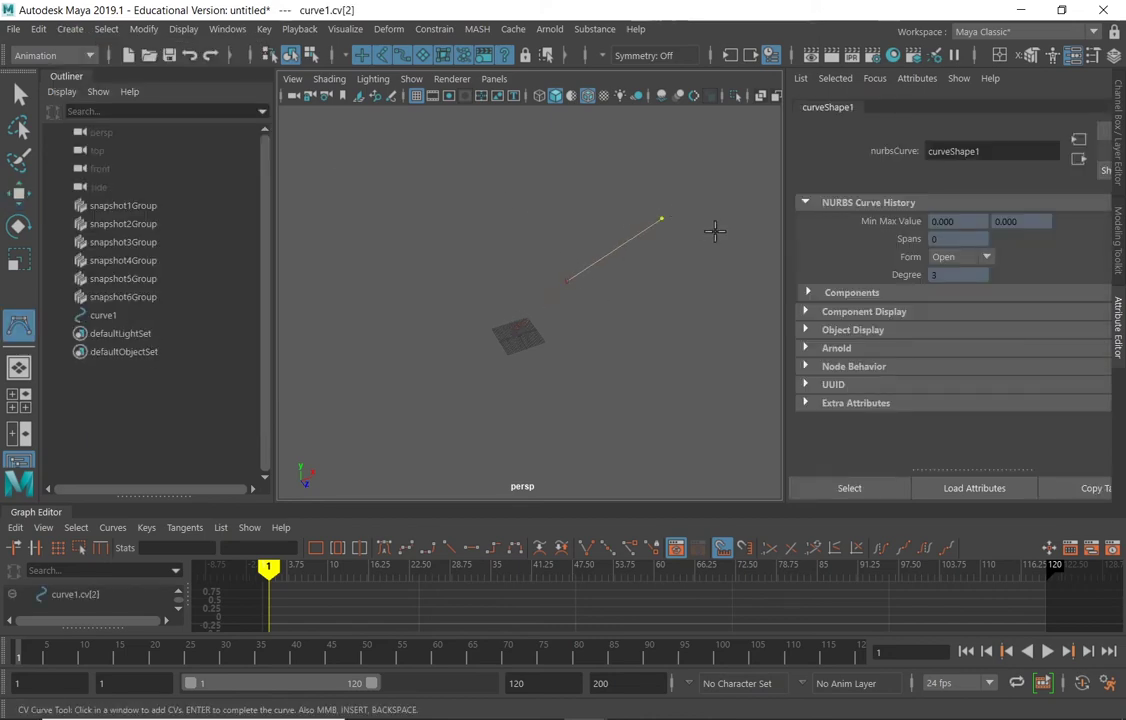
{"action": "left_click", "coordinate": [748, 251]}
{"action": "left_click", "coordinate": [740, 322]}
{"action": "left_click", "coordinate": [654, 369]}
{"action": "left_click", "coordinate": [666, 434]}
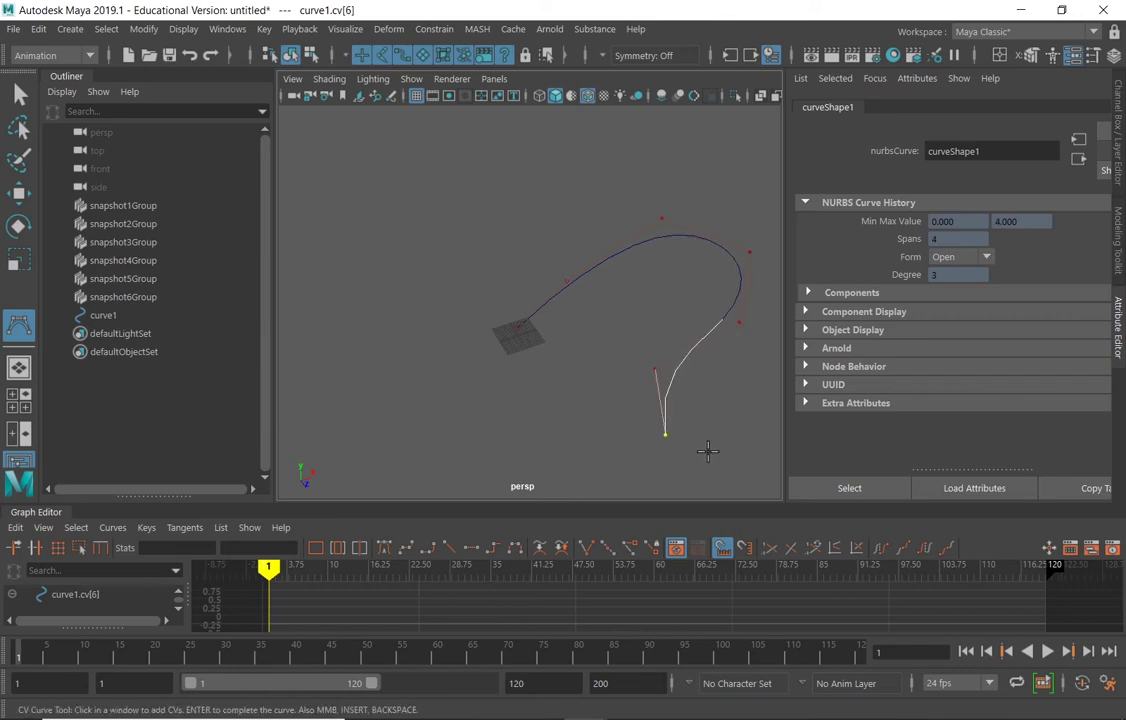
{"action": "left_click", "coordinate": [750, 452]}
{"action": "left_click_drag", "start_coordinate": [596, 312], "coordinate": [500, 262], "text": "alt"}
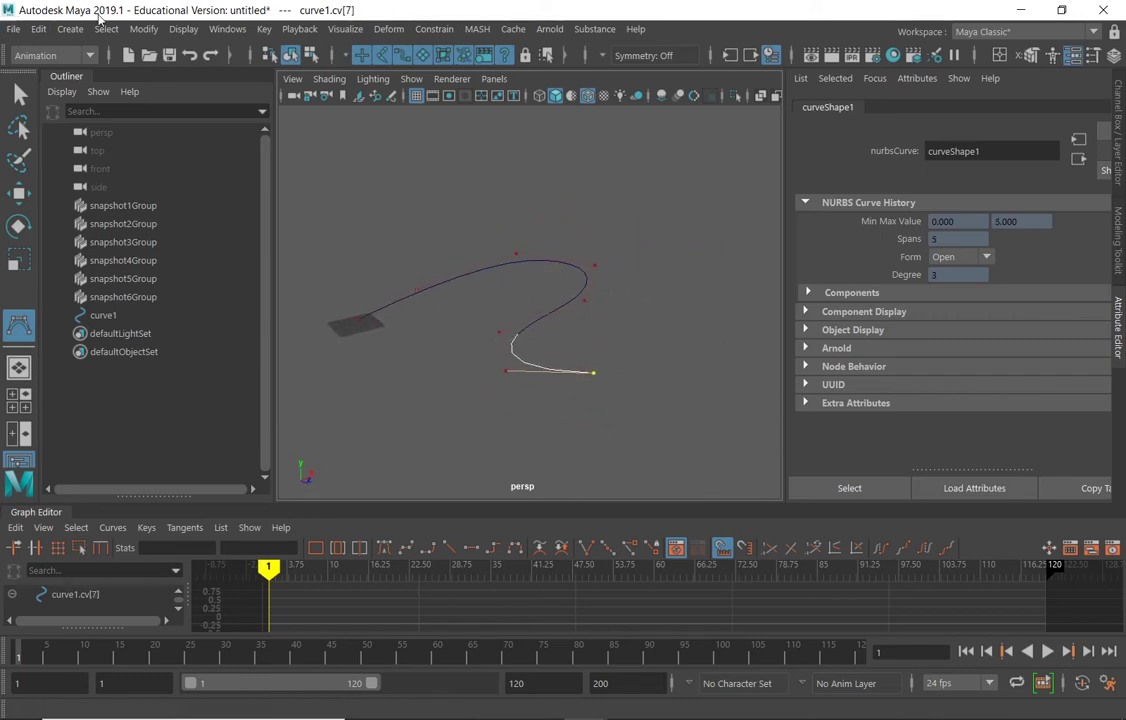
Step: Finish the S-shaped curve and create a default polygon cube at the origin
{"action": "left_click", "coordinate": [70, 28]}
{"action": "mouse_move", "coordinate": [108, 78]}
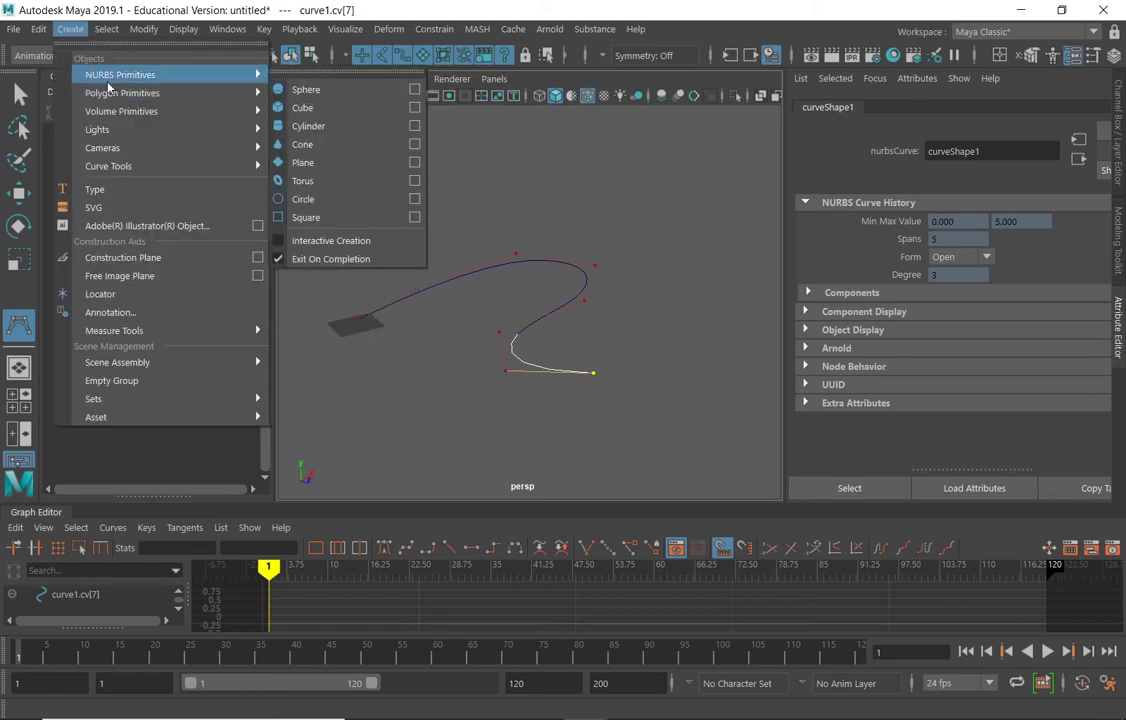
{"action": "left_click", "coordinate": [415, 196]}
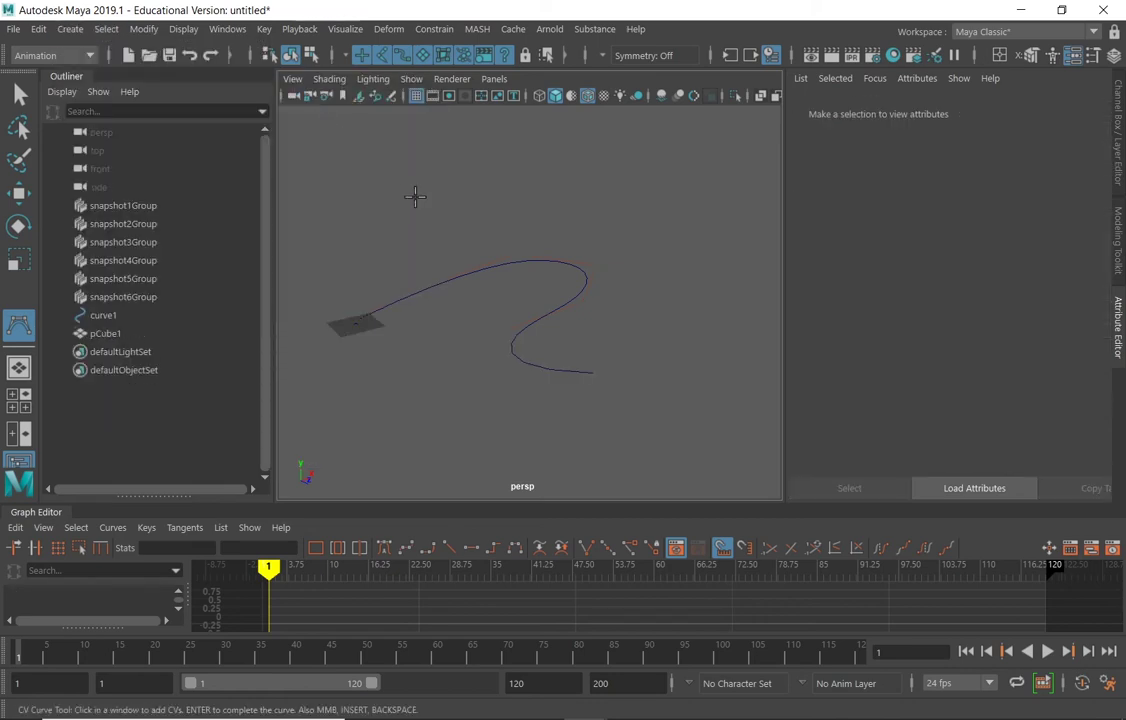
{"action": "key", "text": "space"}
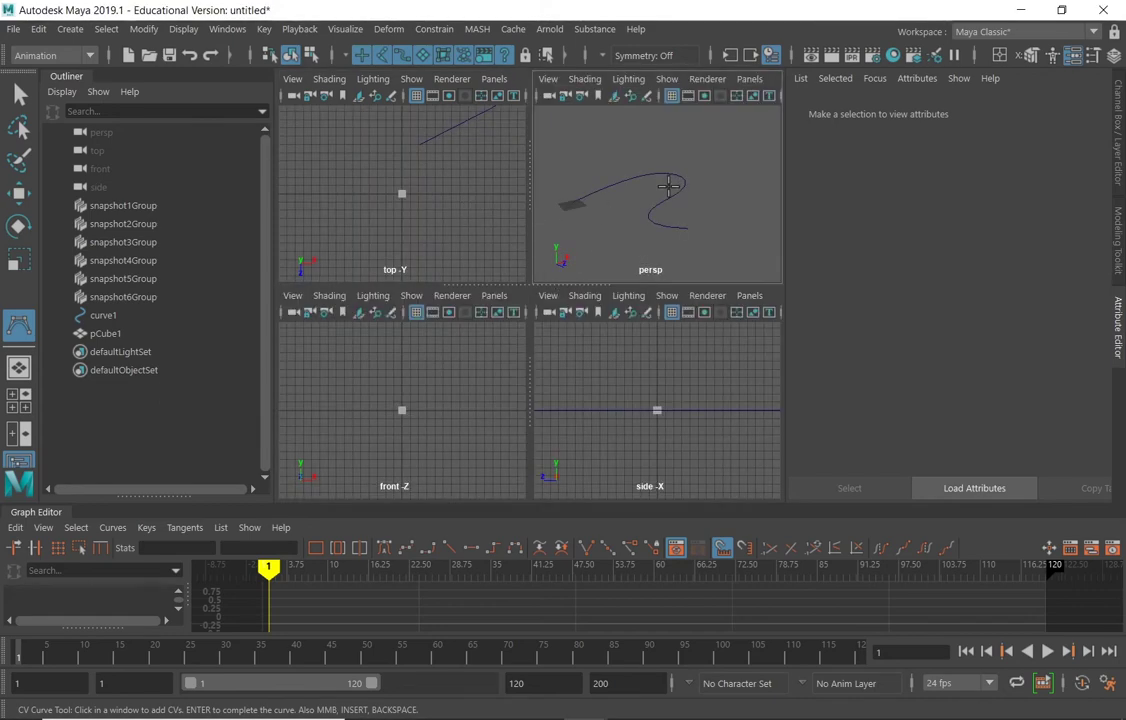
{"action": "key", "text": "space"}
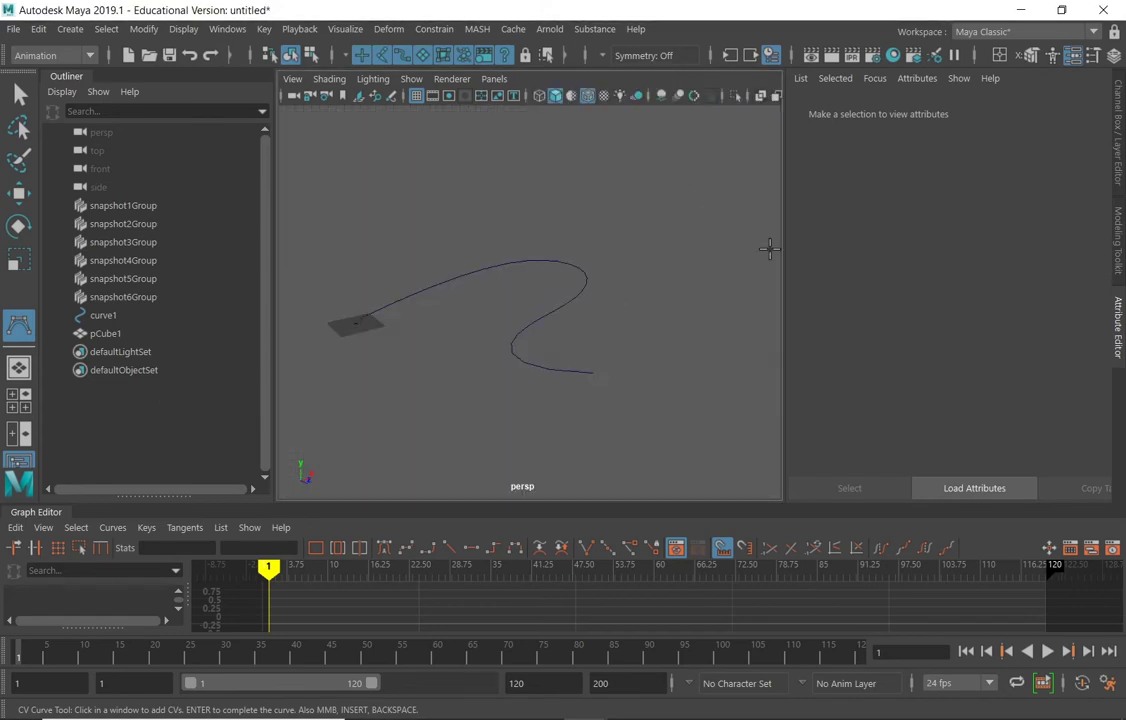
{"action": "left_click", "coordinate": [356, 299]}
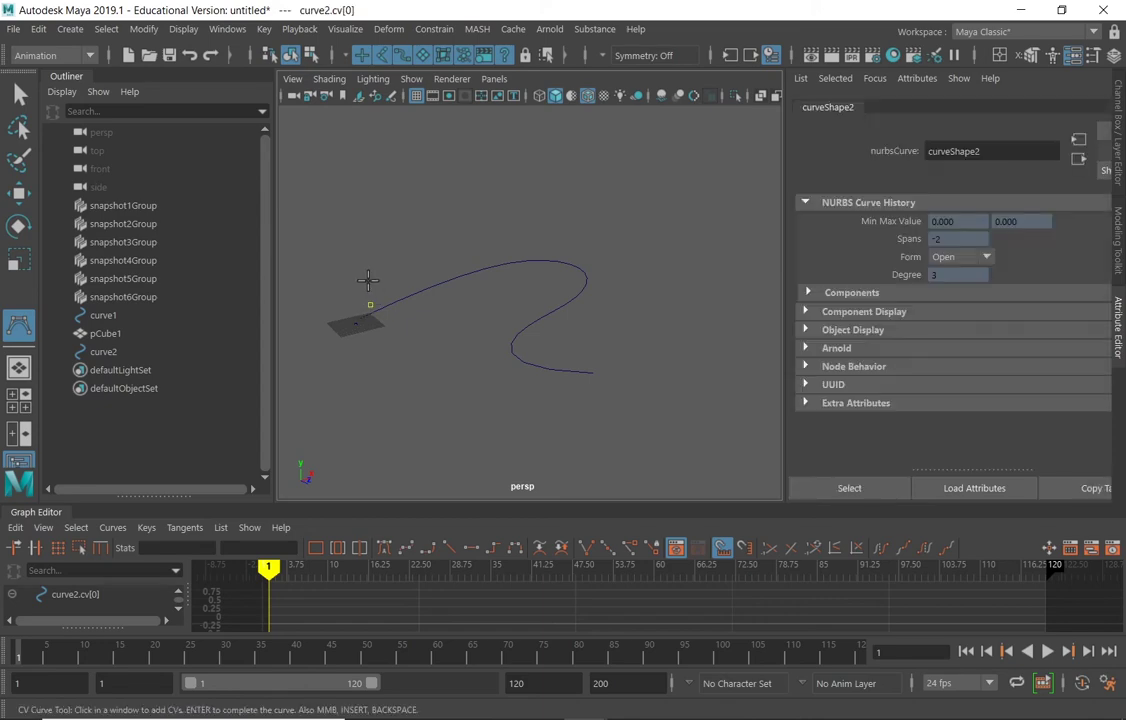
{"action": "left_click", "coordinate": [371, 261]}
{"action": "key", "text": "ctrl+z"}
Step: Create a second default polygon cube at the origin
{"action": "left_click", "coordinate": [67, 30]}
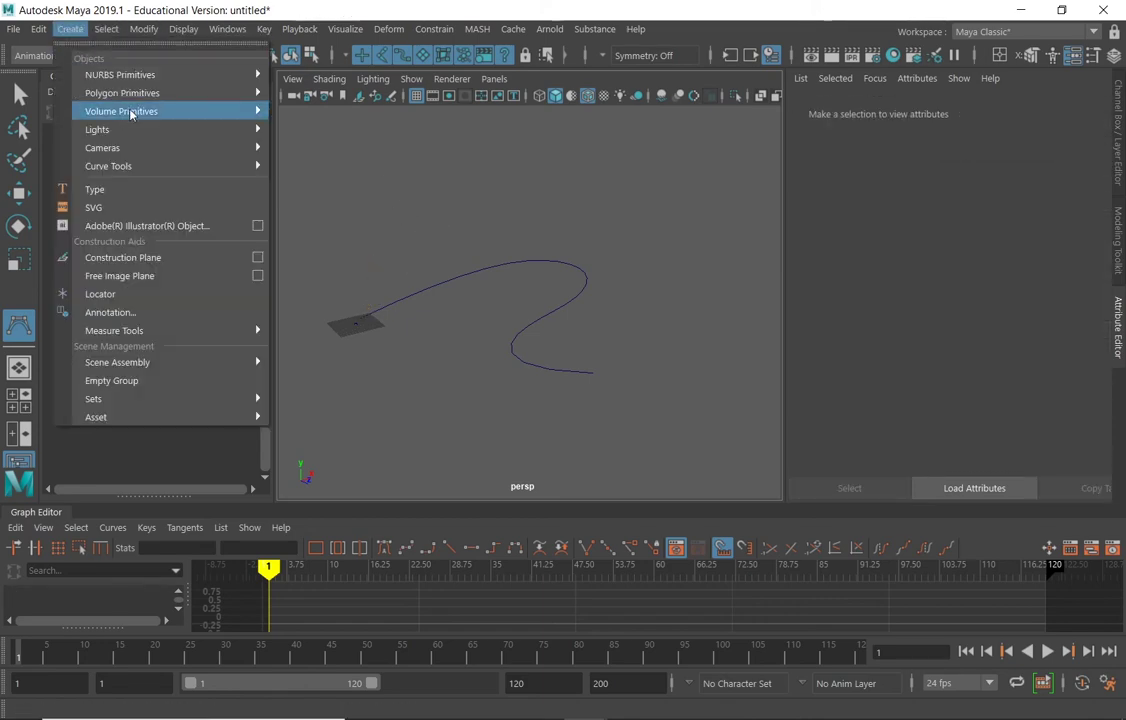
{"action": "mouse_move", "coordinate": [120, 92]}
{"action": "left_click", "coordinate": [492, 270]}
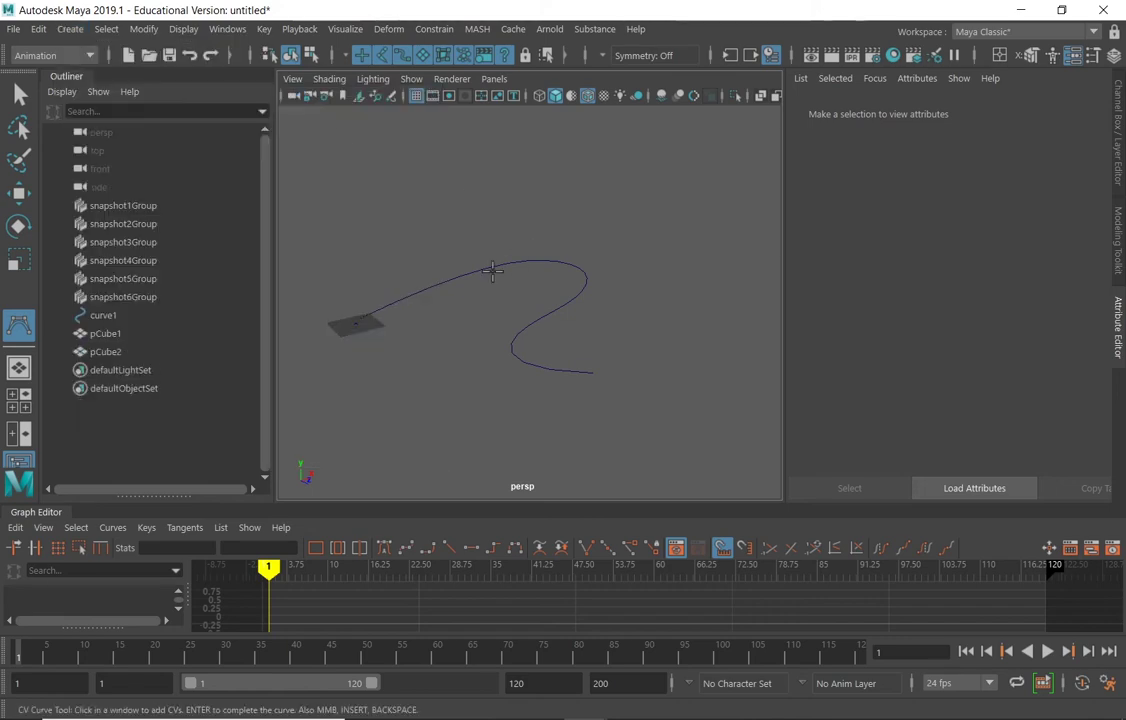
{"action": "left_click", "coordinate": [368, 282]}
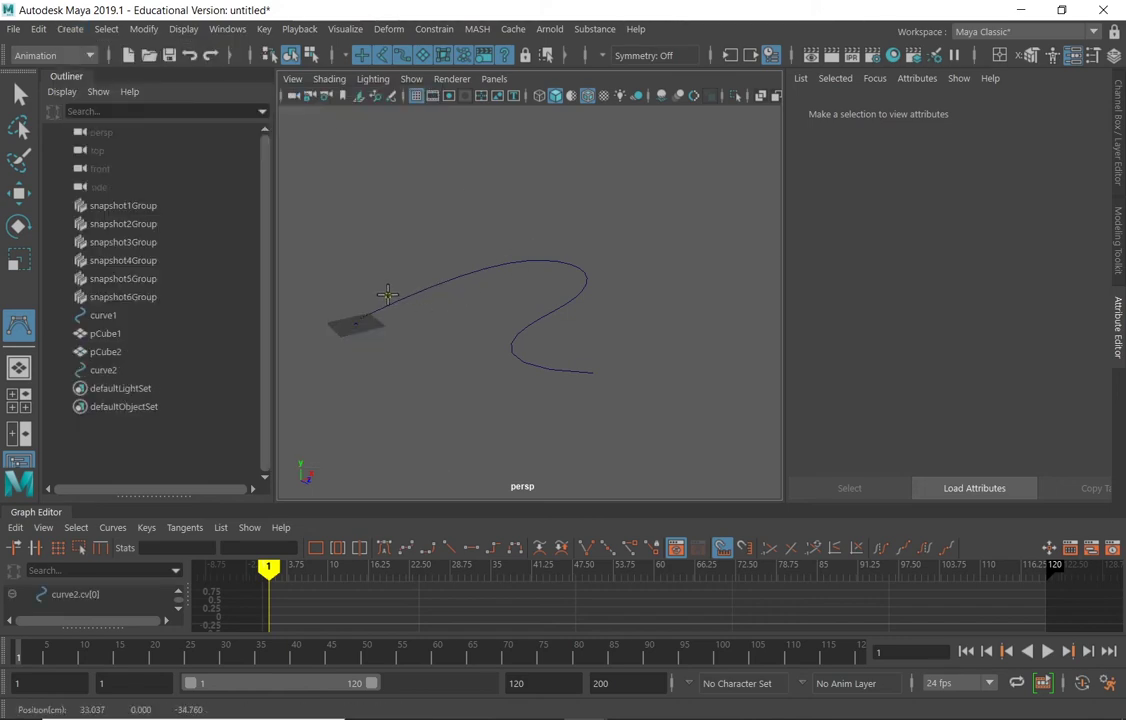
{"action": "left_click", "coordinate": [387, 294]}
{"action": "left_click", "coordinate": [390, 268]}
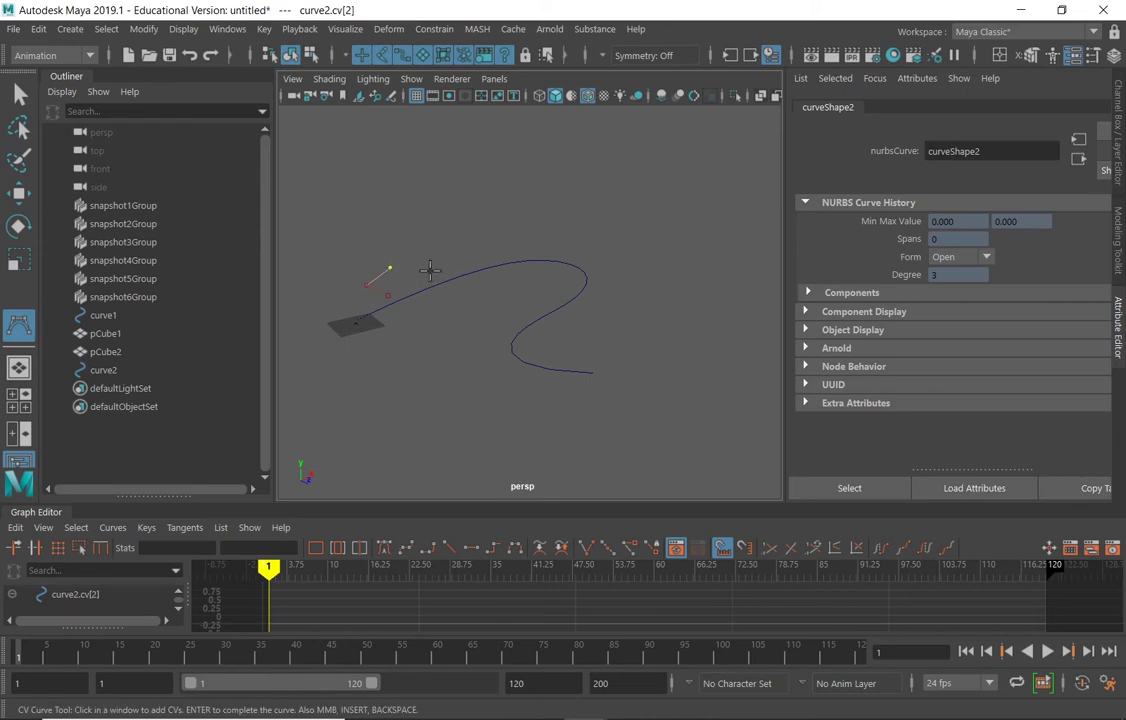
{"action": "key", "text": "BackSpace"}
{"action": "key", "text": "BackSpace"}
Step: Turn on Interactive Creation for polygon primitives
{"action": "left_click", "coordinate": [70, 28]}
{"action": "mouse_move", "coordinate": [150, 92]}
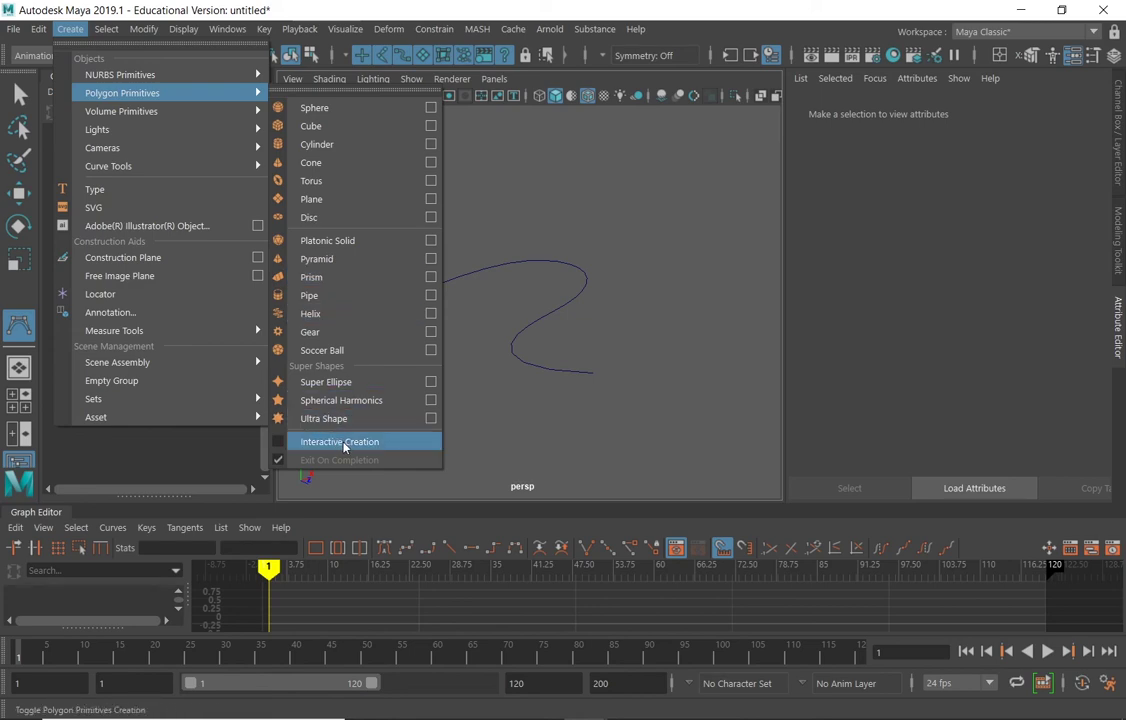
{"action": "left_click", "coordinate": [278, 446]}
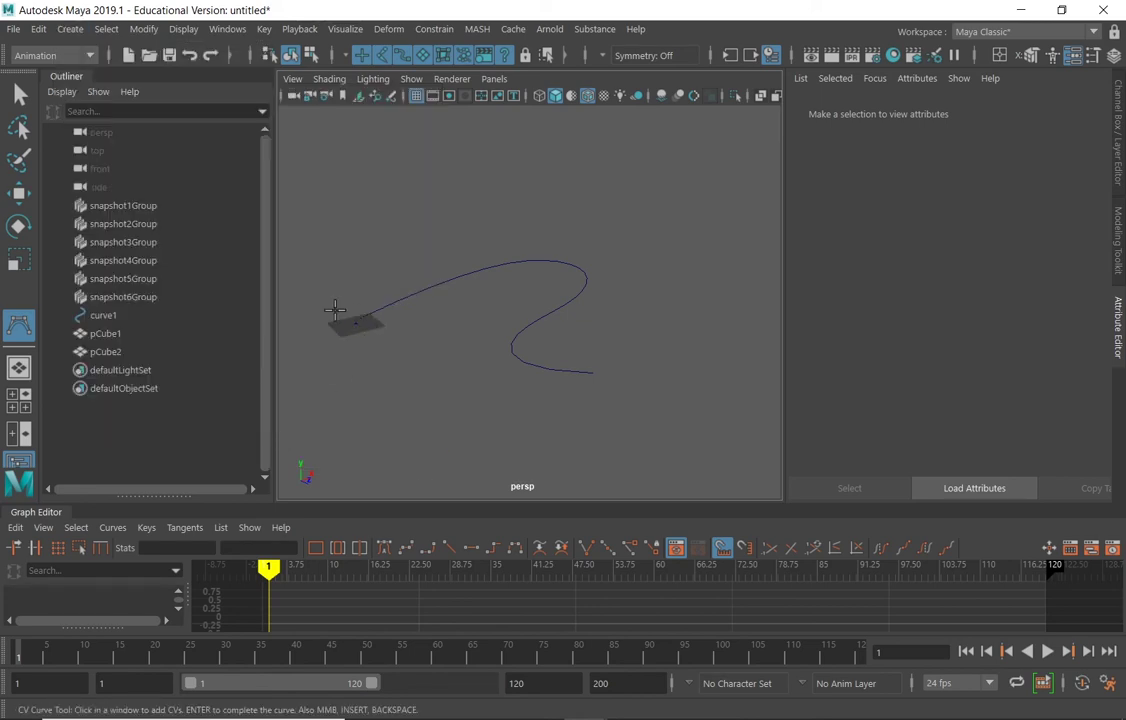
{"action": "left_click", "coordinate": [379, 333]}
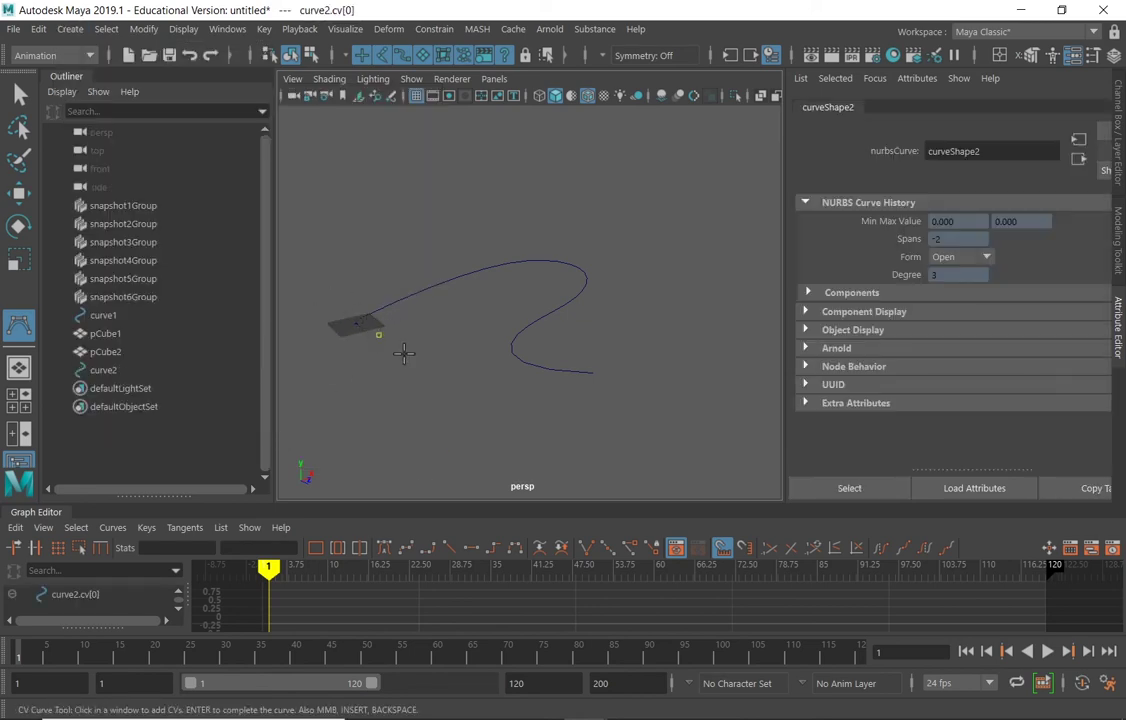
{"action": "left_click", "coordinate": [415, 348]}
{"action": "left_click", "coordinate": [424, 333]}
{"action": "left_click", "coordinate": [19, 94]}
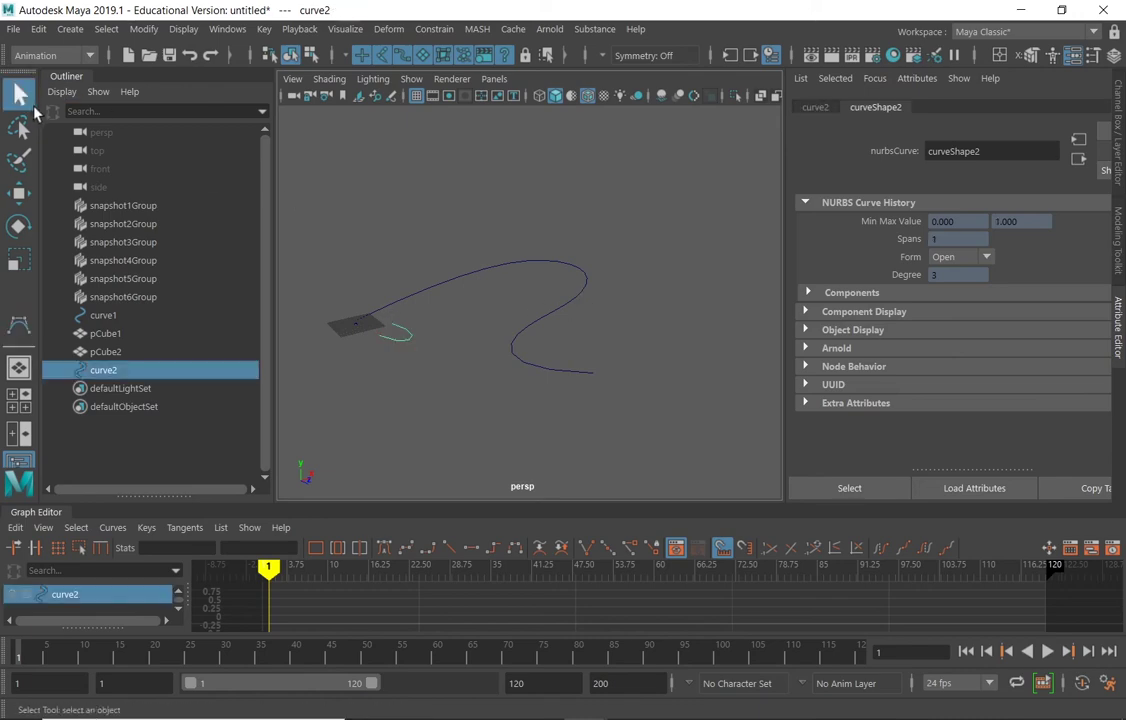
{"action": "key", "text": "Delete"}
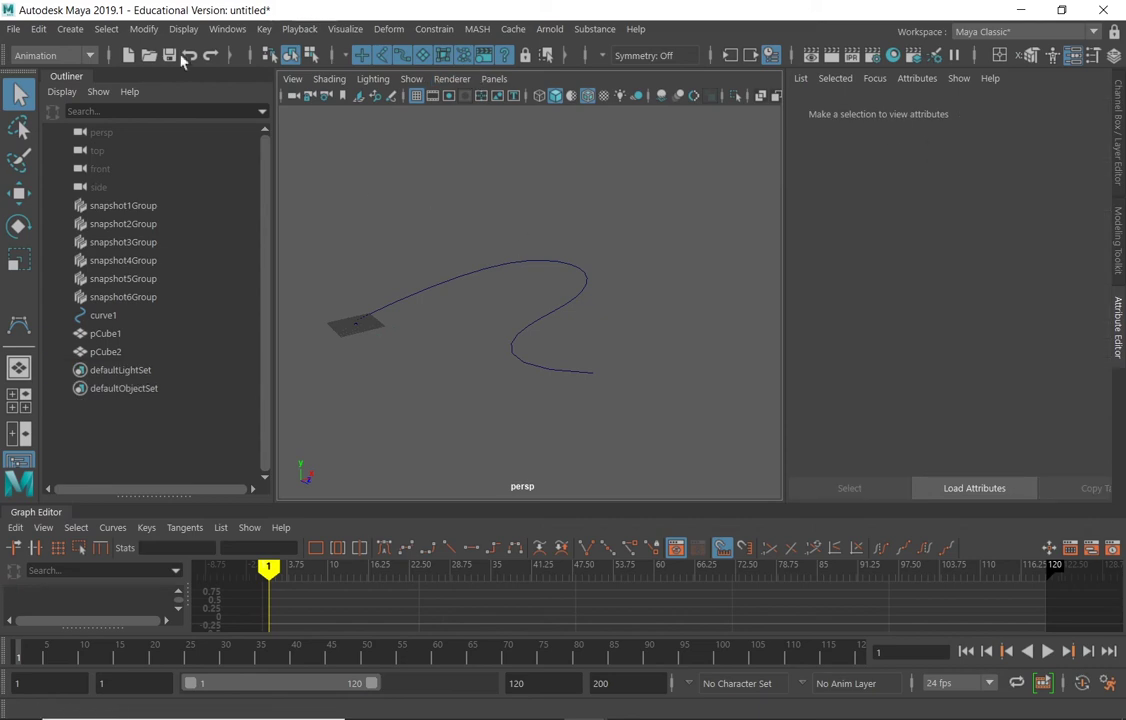
Step: Create a polygon cube interactively beside the grid, drawing its base on the ground plane and pulling up its height
{"action": "left_click", "coordinate": [70, 29]}
{"action": "mouse_move", "coordinate": [150, 93]}
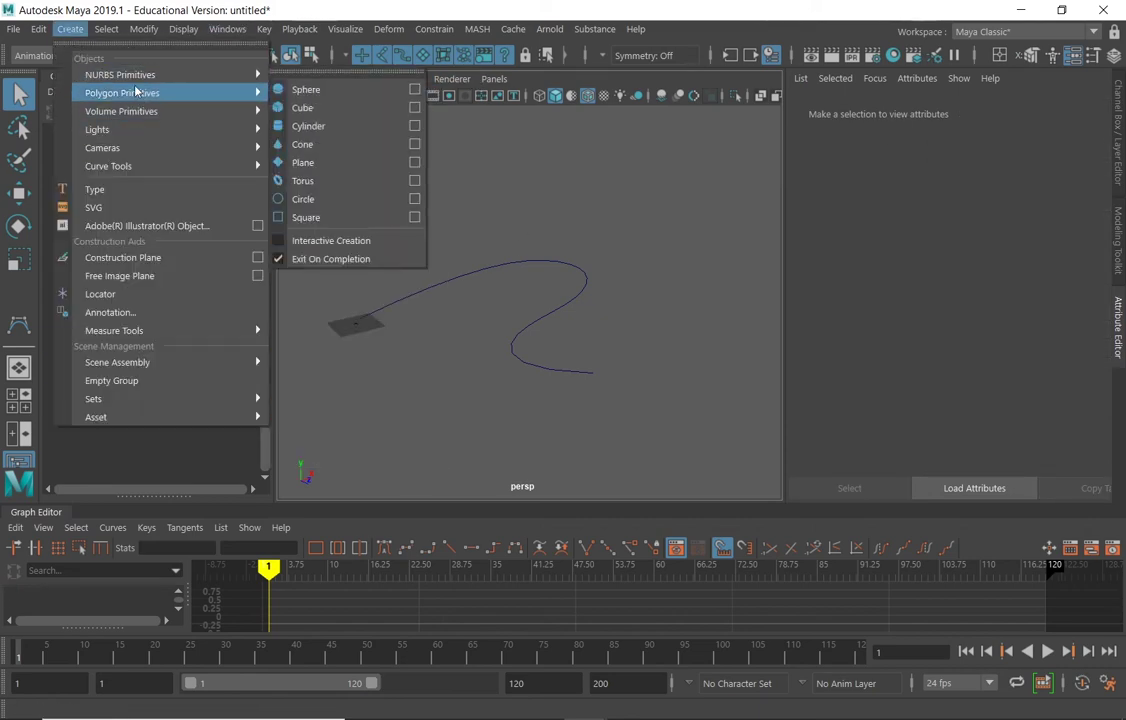
{"action": "left_click", "coordinate": [320, 128]}
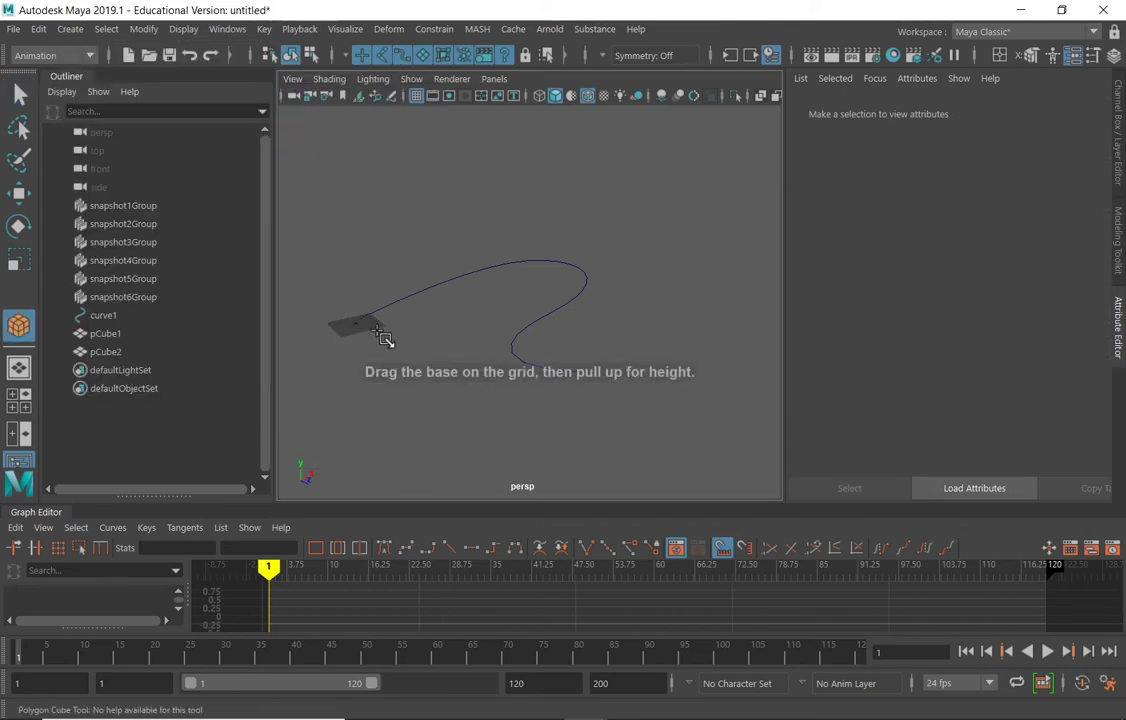
{"action": "left_click_drag", "start_coordinate": [393, 350], "coordinate": [405, 345]}
{"action": "left_click_drag", "start_coordinate": [405, 345], "coordinate": [372, 271]}
{"action": "left_click_drag", "start_coordinate": [467, 303], "coordinate": [390, 394], "text": "alt"}
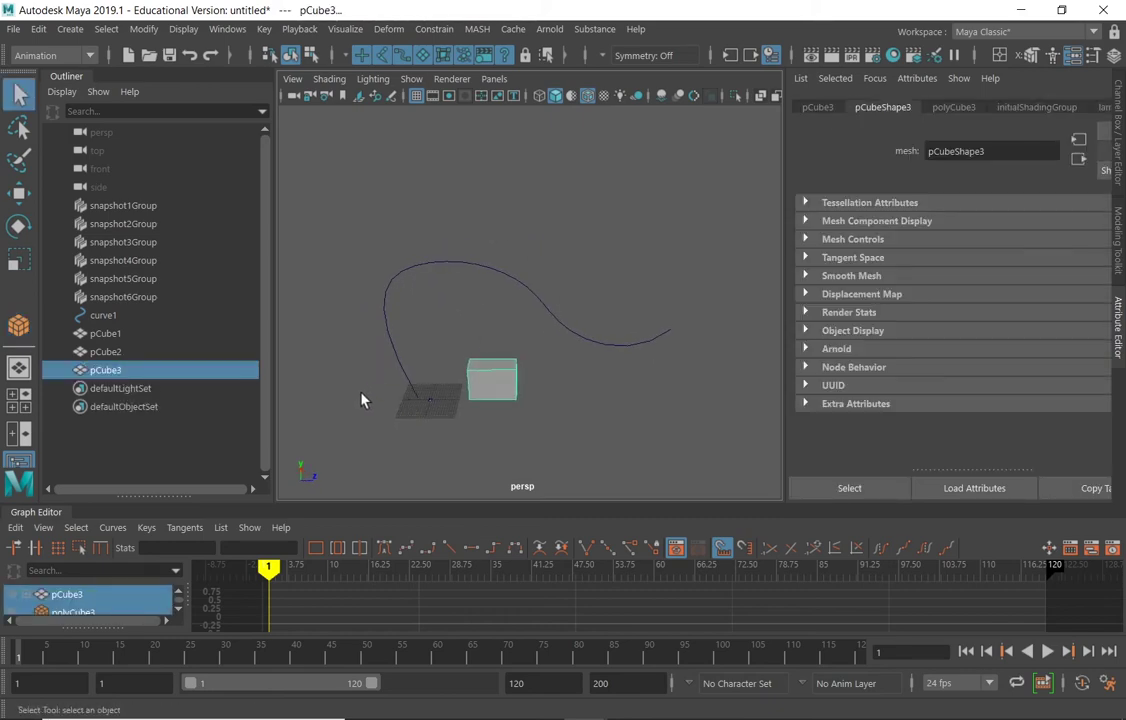
Step: Create seven more polygon cubes of varying sizes interactively, scattering them on both sides along the S-shaped curve
{"action": "key", "text": "g"}
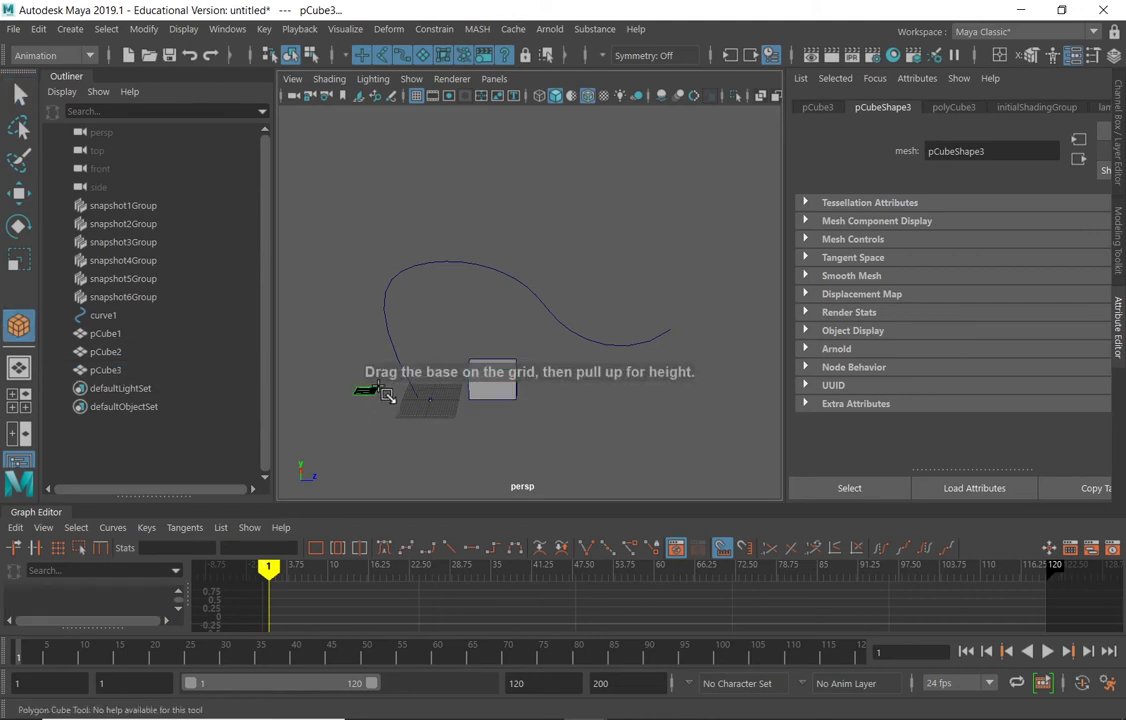
{"action": "left_click_drag", "start_coordinate": [387, 395], "coordinate": [369, 345]}
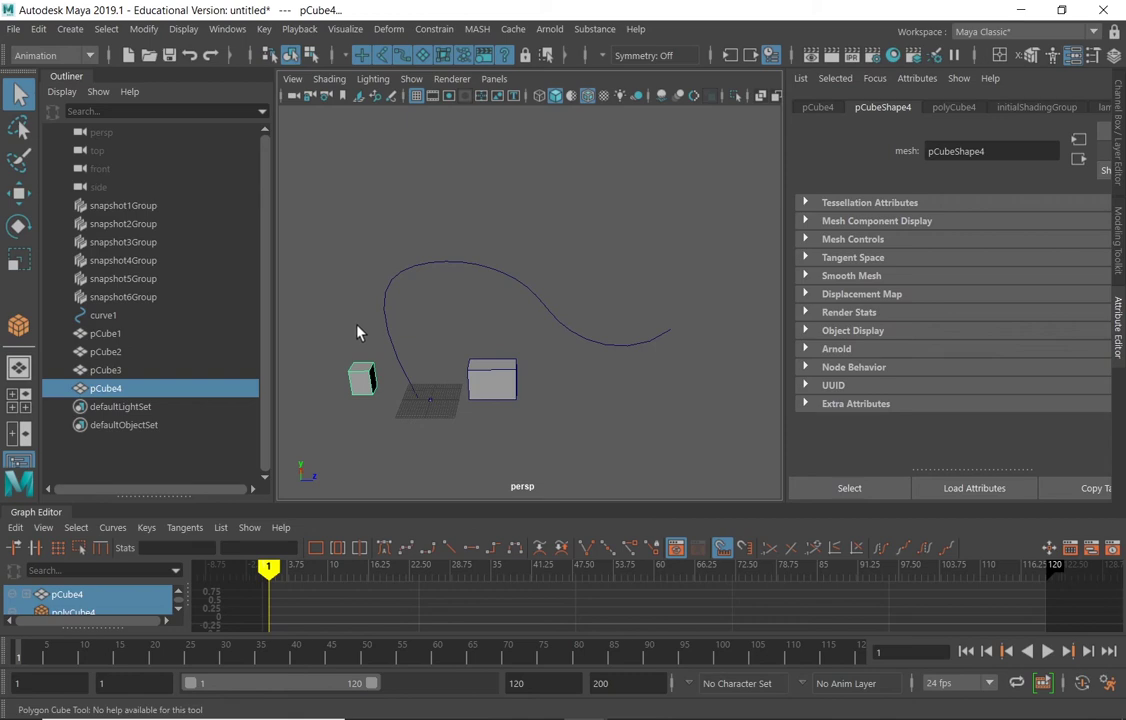
{"action": "key", "text": "g"}
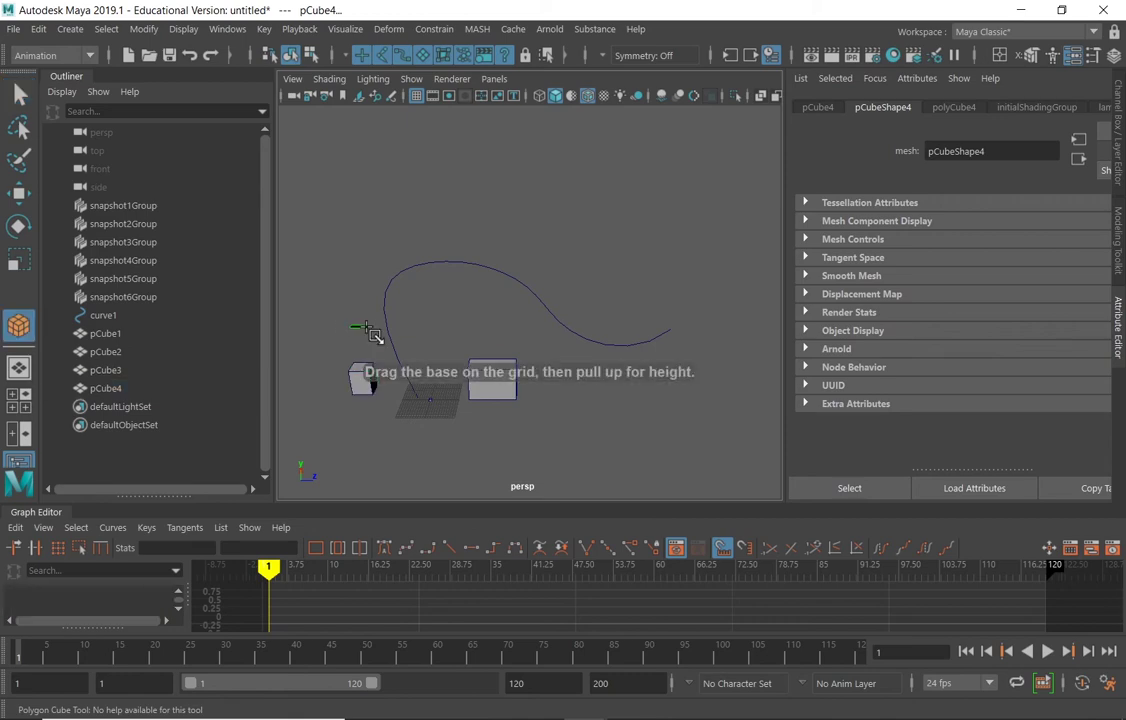
{"action": "left_click_drag", "start_coordinate": [387, 336], "coordinate": [383, 238]}
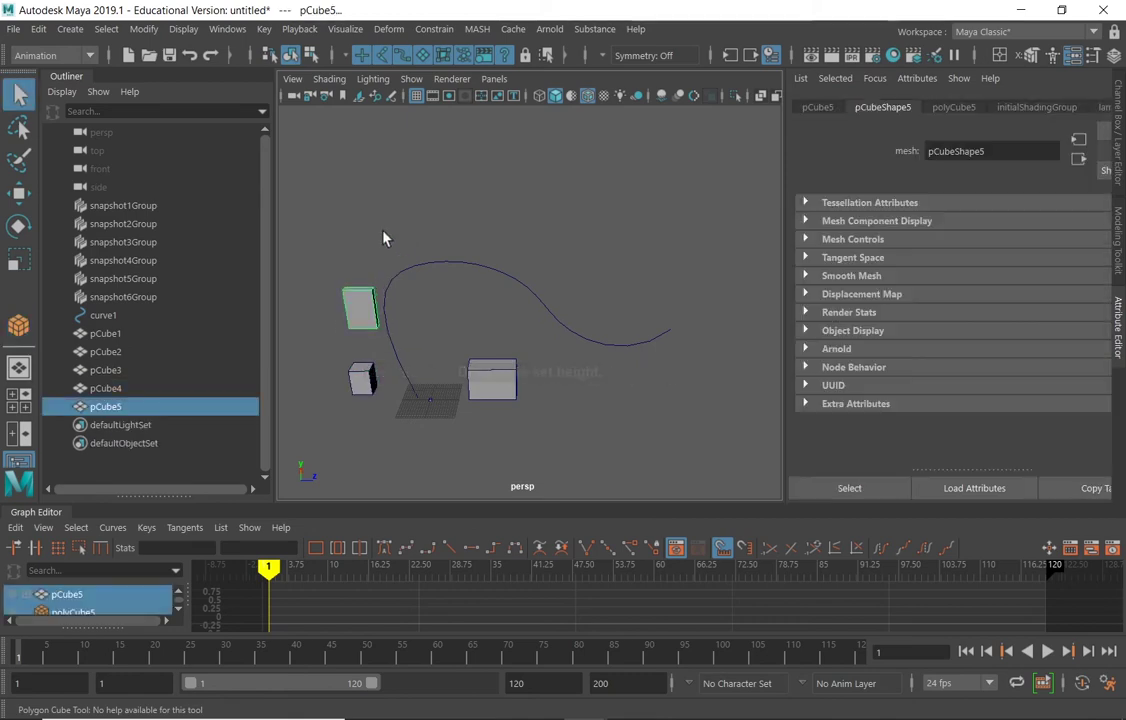
{"action": "key", "text": "g"}
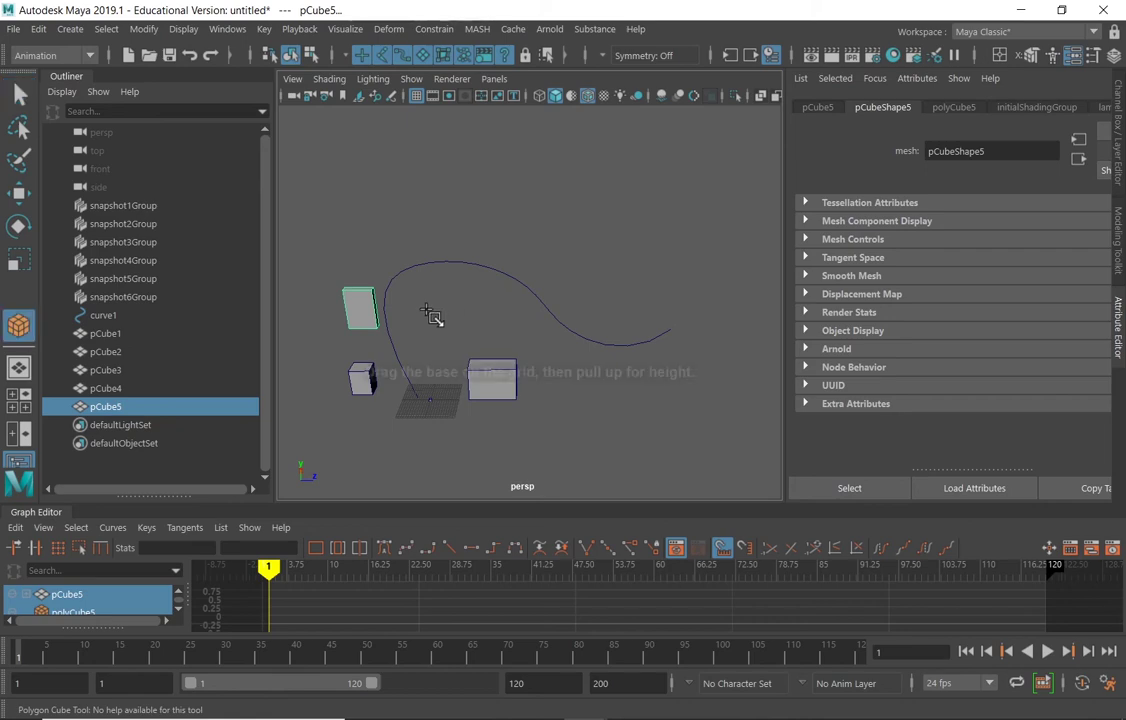
{"action": "left_click_drag", "start_coordinate": [405, 312], "coordinate": [521, 196]}
{"action": "key", "text": "g"}
{"action": "key", "text": "g"}
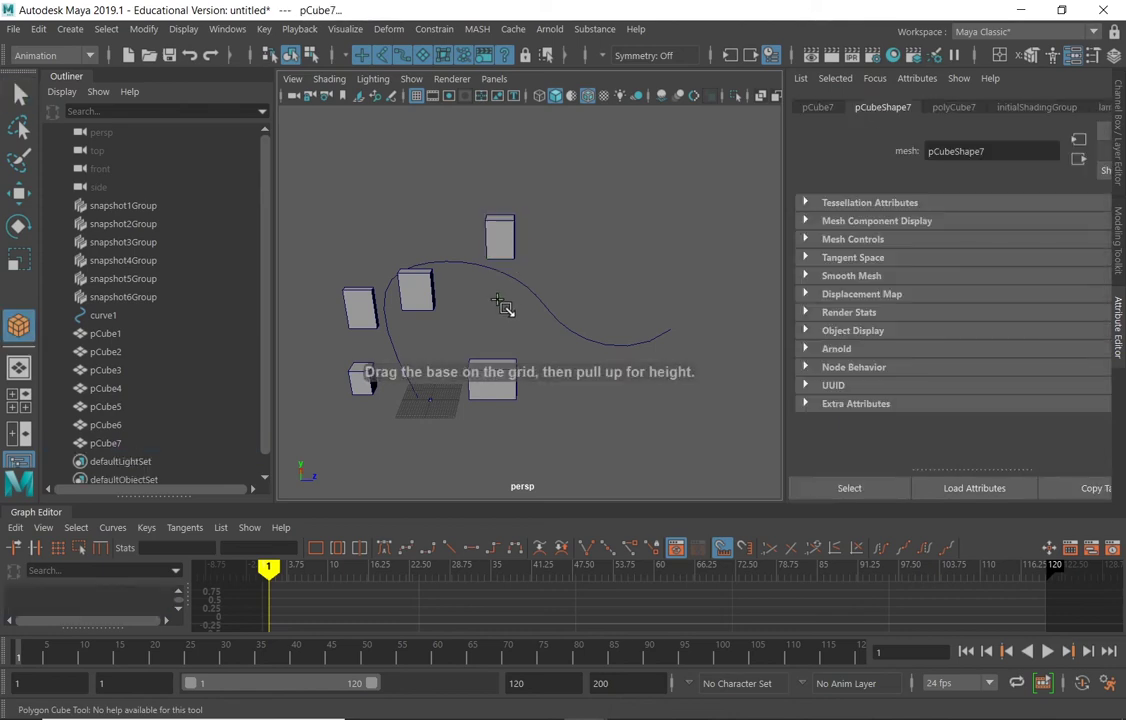
{"action": "left_click_drag", "start_coordinate": [505, 306], "coordinate": [525, 252]}
{"action": "key", "text": "g"}
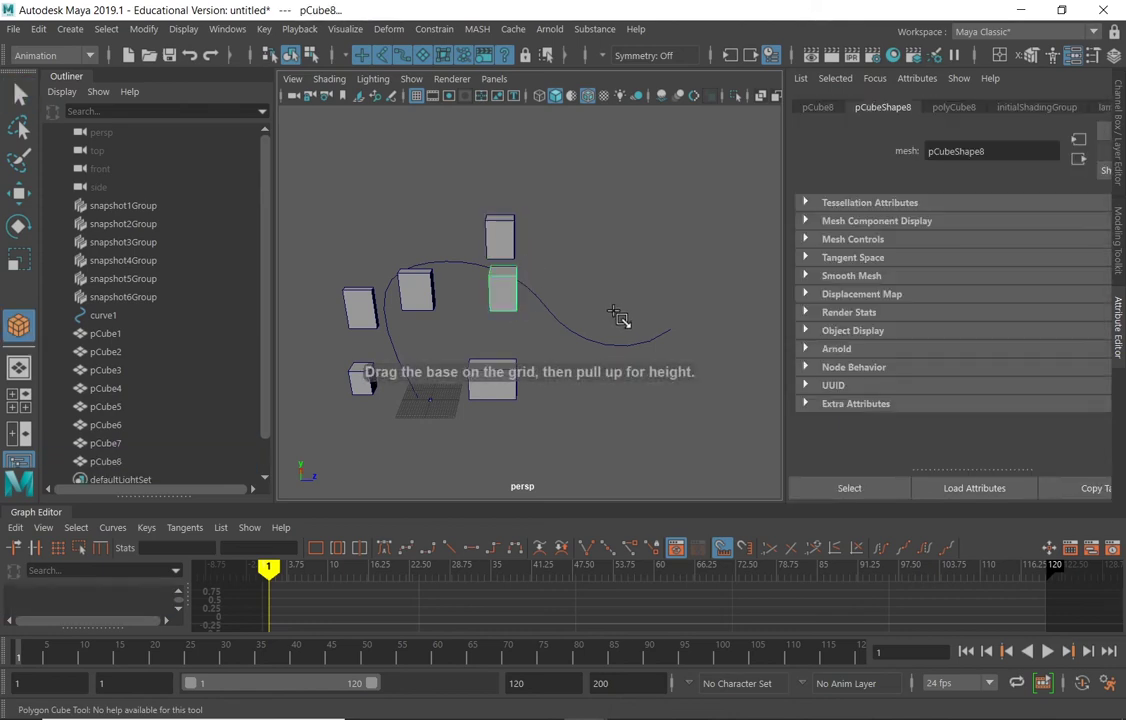
{"action": "left_click_drag", "start_coordinate": [619, 316], "coordinate": [637, 272]}
{"action": "mouse_move", "coordinate": [476, 341]}
{"action": "left_mouse_down", "text": "alt"}
{"action": "mouse_move", "coordinate": [475, 317]}
{"action": "mouse_move", "coordinate": [460, 322]}
{"action": "mouse_move", "coordinate": [476, 337]}
{"action": "left_mouse_up", "text": "alt"}
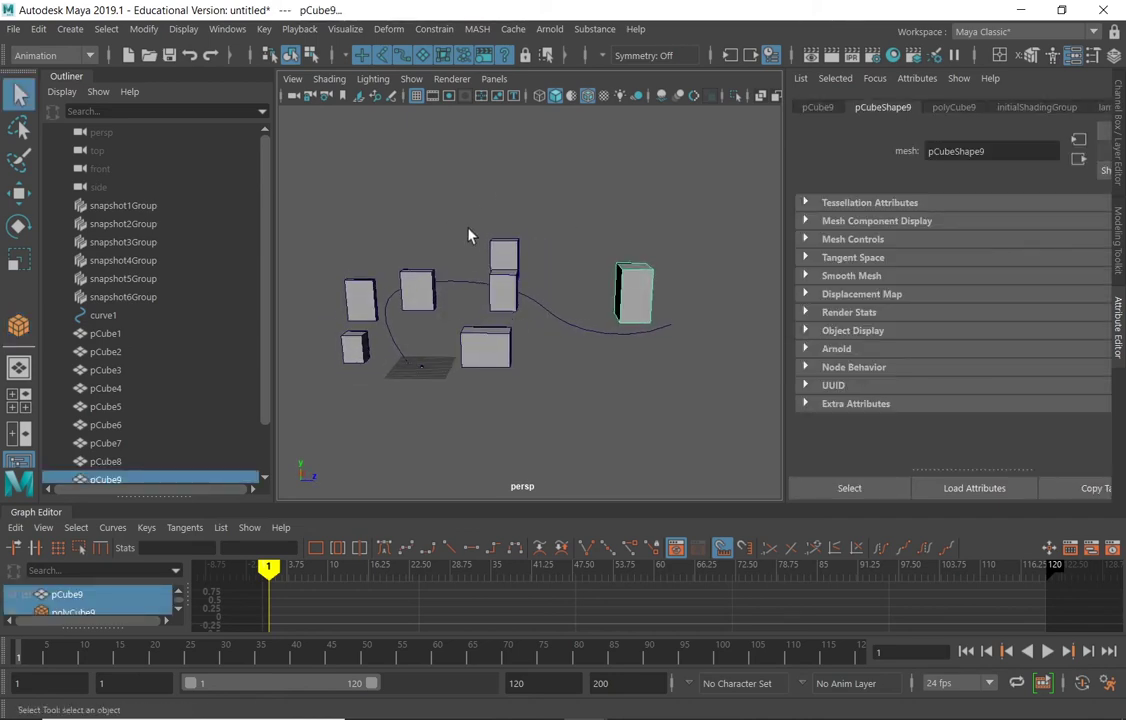
{"action": "left_click_drag", "start_coordinate": [435, 256], "coordinate": [421, 268], "text": "alt"}
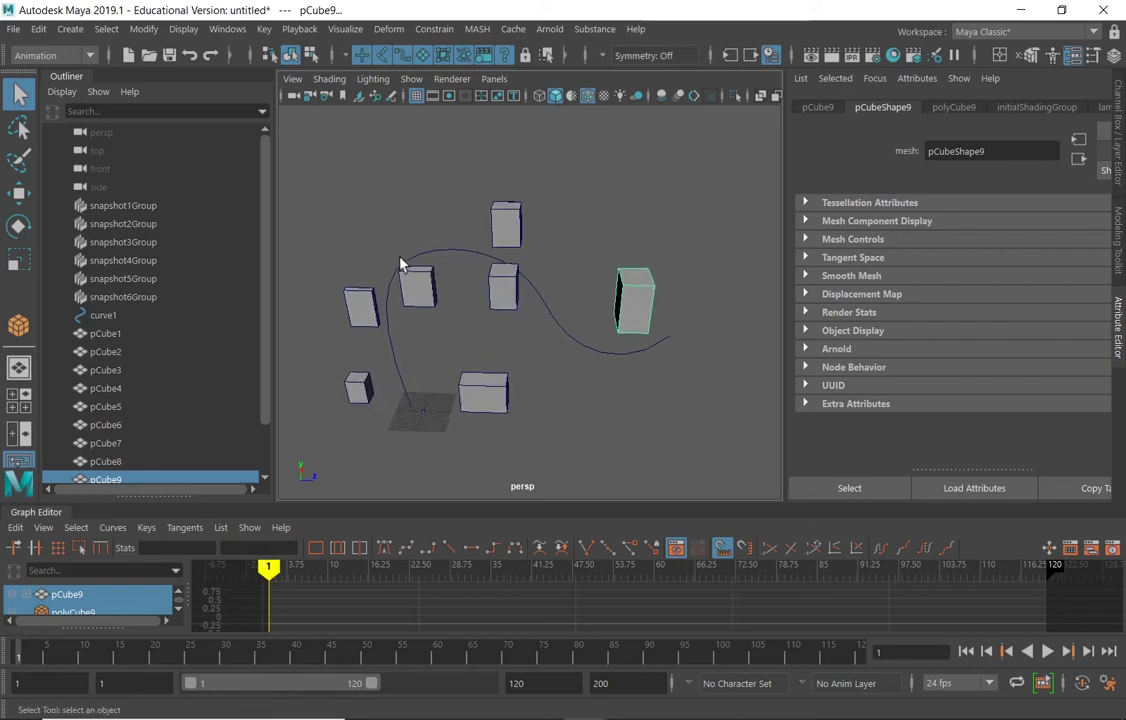
{"action": "key", "text": "y"}
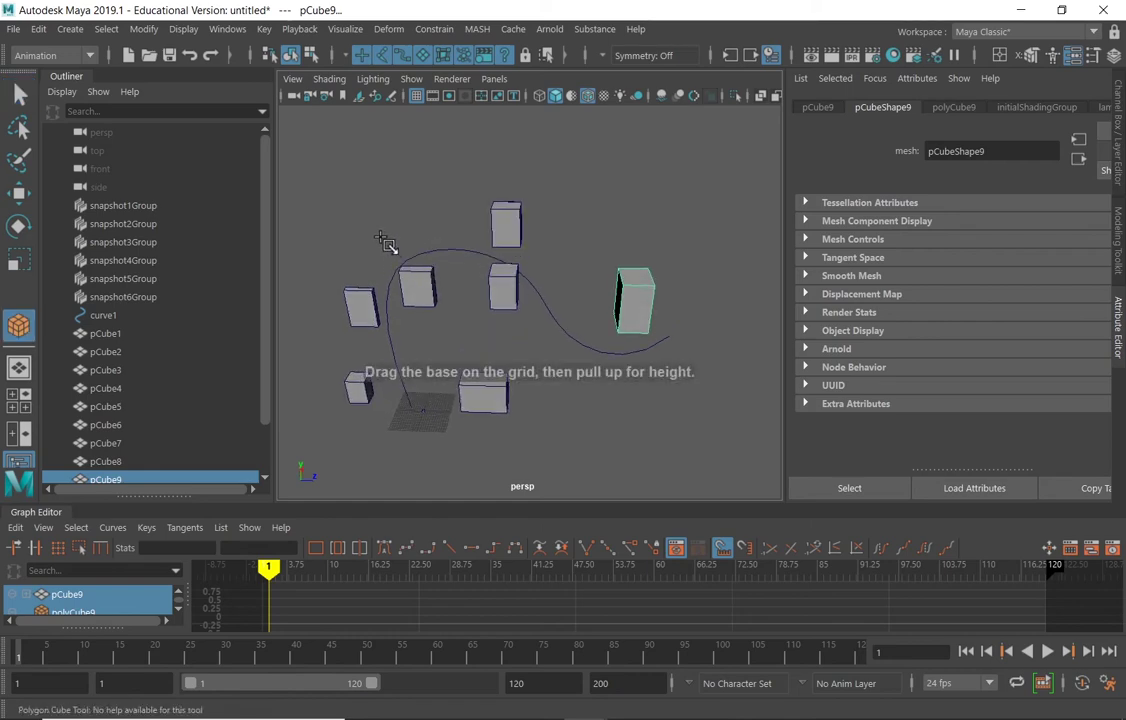
{"action": "left_click_drag", "start_coordinate": [370, 243], "coordinate": [394, 178]}
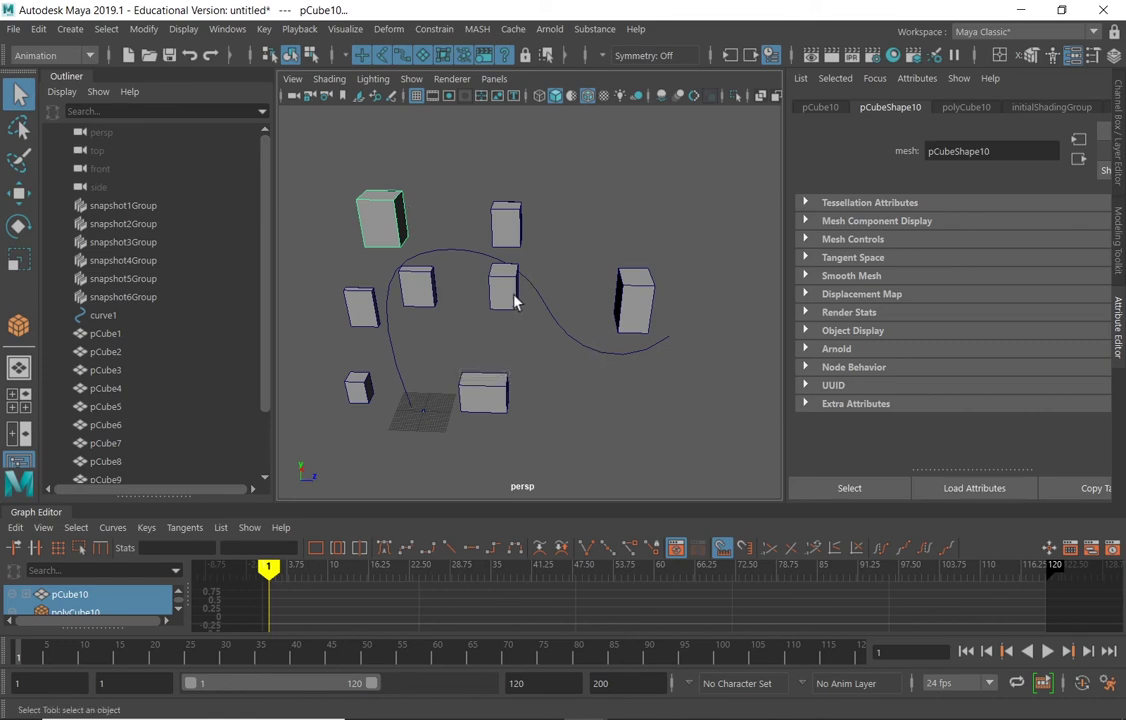
Step: Narrow the Outliner and delete the two small default cubes at the grid's origin
{"action": "left_click_drag", "start_coordinate": [514, 302], "coordinate": [395, 341], "text": "alt"}
{"action": "left_click", "coordinate": [385, 337]}
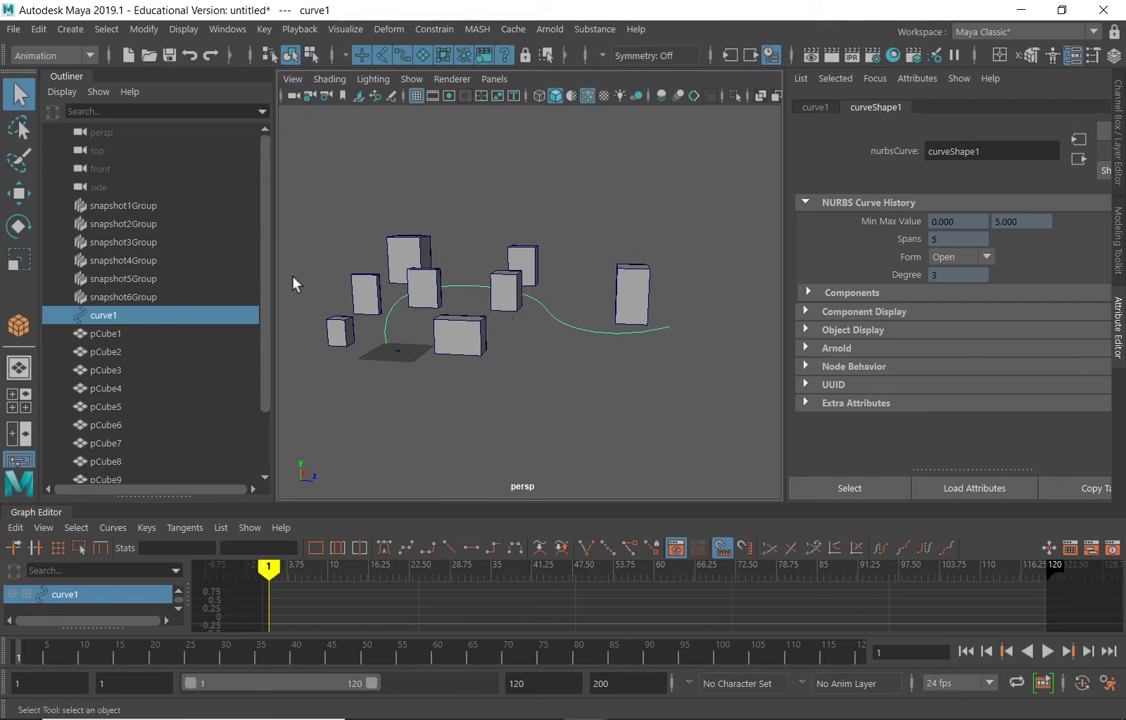
{"action": "left_click_drag", "start_coordinate": [275, 268], "coordinate": [197, 262]}
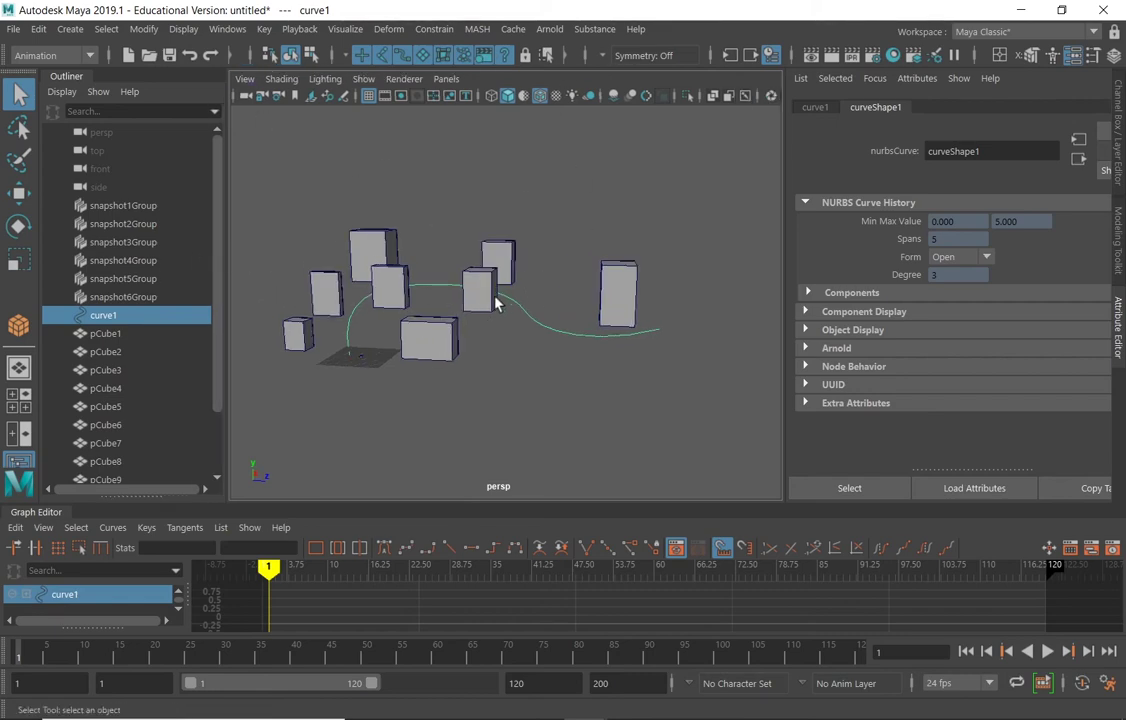
{"action": "left_click_drag", "start_coordinate": [496, 303], "coordinate": [535, 322], "text": "alt"}
{"action": "left_click_drag", "start_coordinate": [457, 405], "coordinate": [475, 408]}
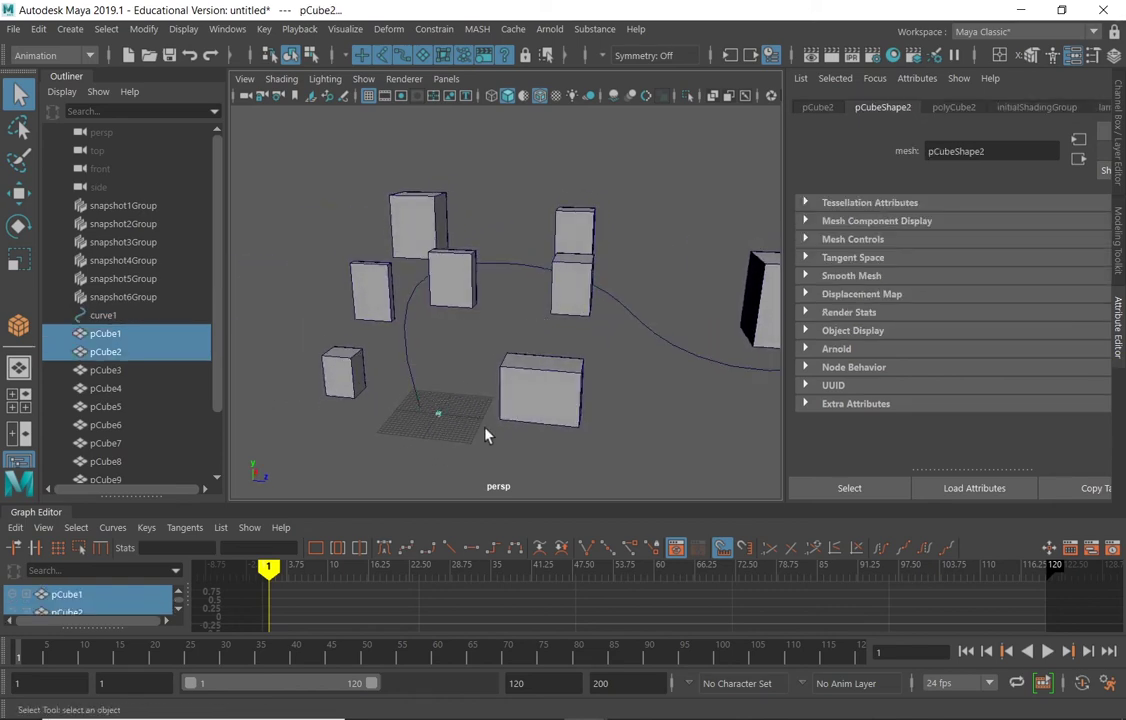
{"action": "key", "text": "Delete"}
{"action": "left_click_drag", "start_coordinate": [413, 362], "coordinate": [426, 390], "text": "alt"}
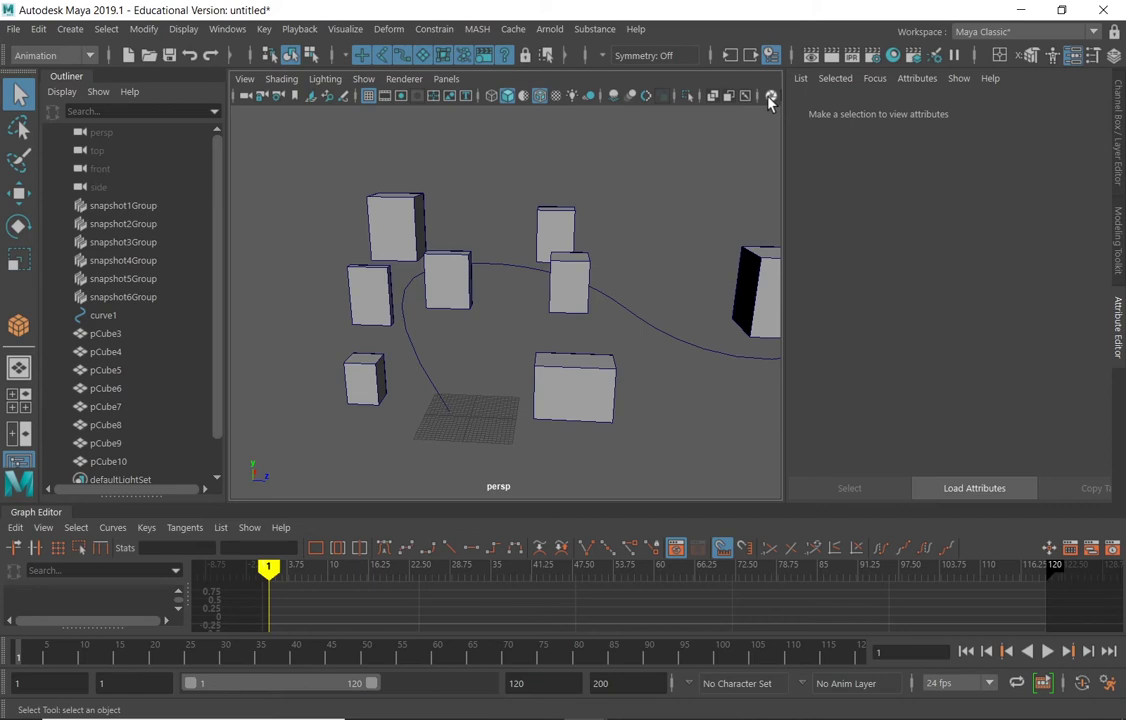
Step: Create a new perspective camera and look through it in the viewport
{"action": "left_click", "coordinate": [447, 80]}
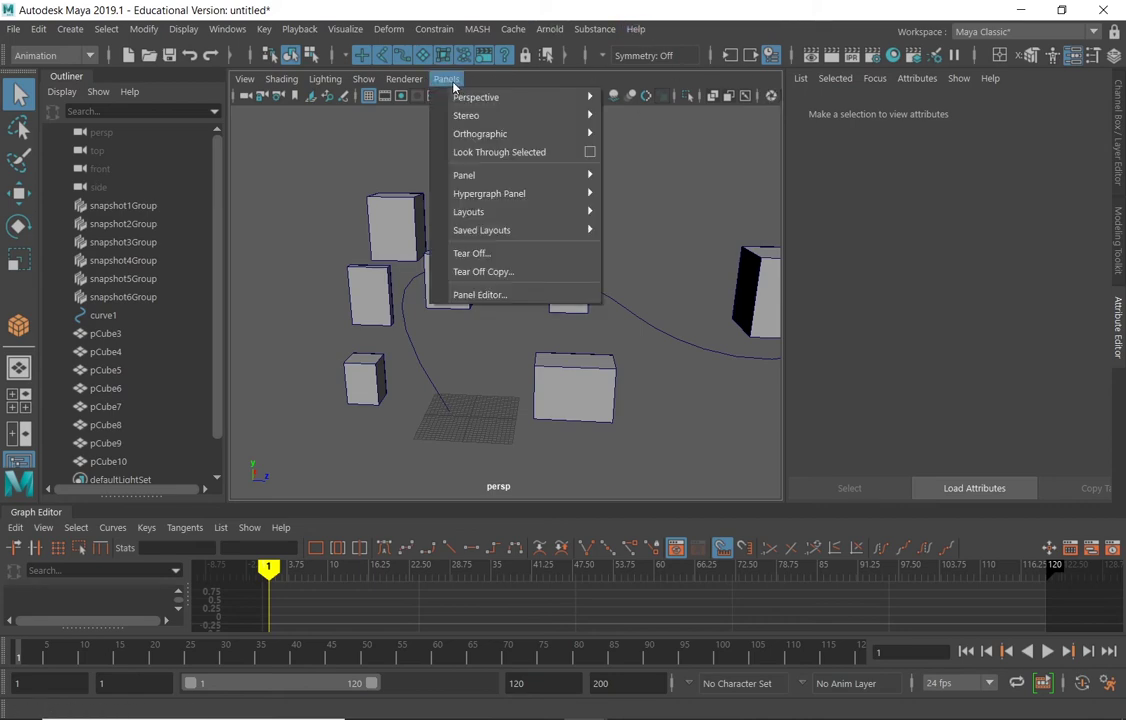
{"action": "mouse_move", "coordinate": [520, 97]}
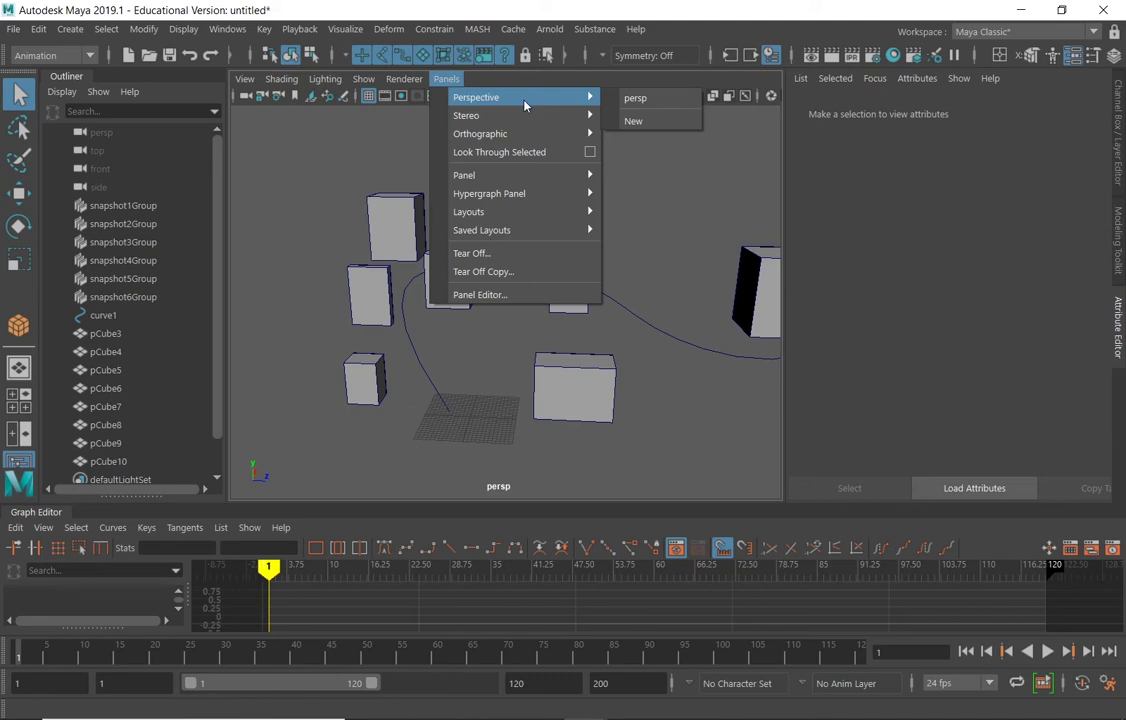
{"action": "left_click", "coordinate": [654, 124]}
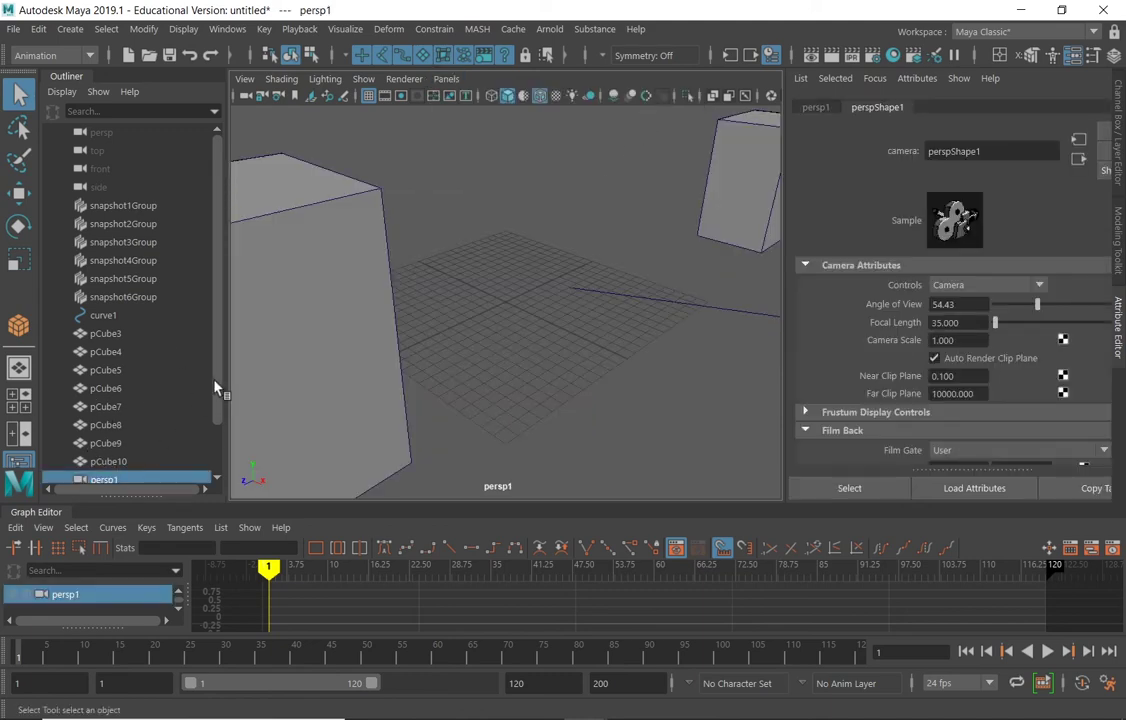
Step: Rename the new perspective camera as camara_recorrdo
{"action": "scroll", "coordinate": [215, 390], "scroll_direction": "down", "scroll_amount": 2}
{"action": "double_click", "coordinate": [104, 443]}
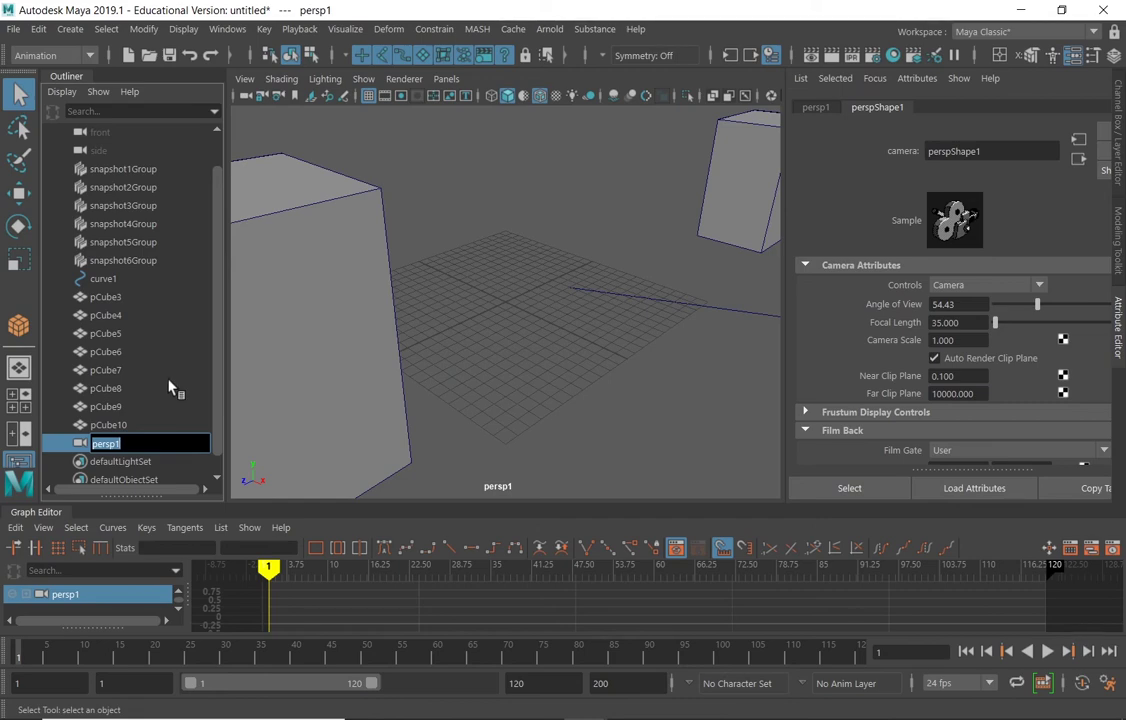
{"action": "left_click", "coordinate": [455, 87]}
{"action": "mouse_move", "coordinate": [540, 97]}
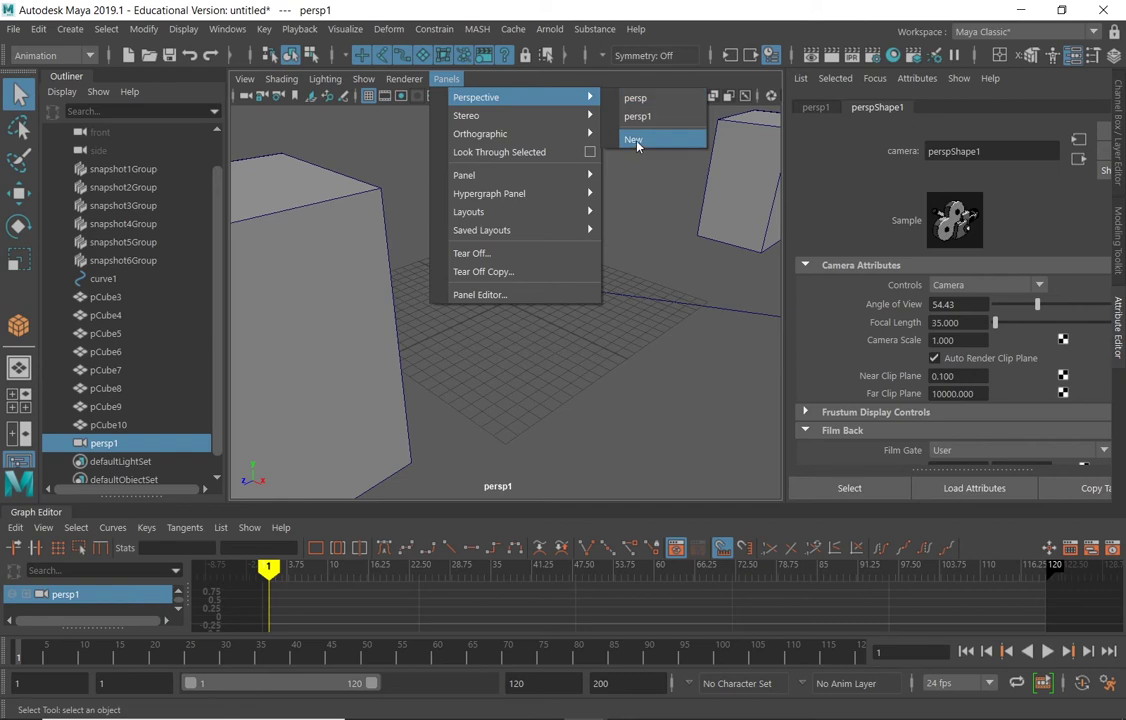
{"action": "left_click", "coordinate": [363, 78]}
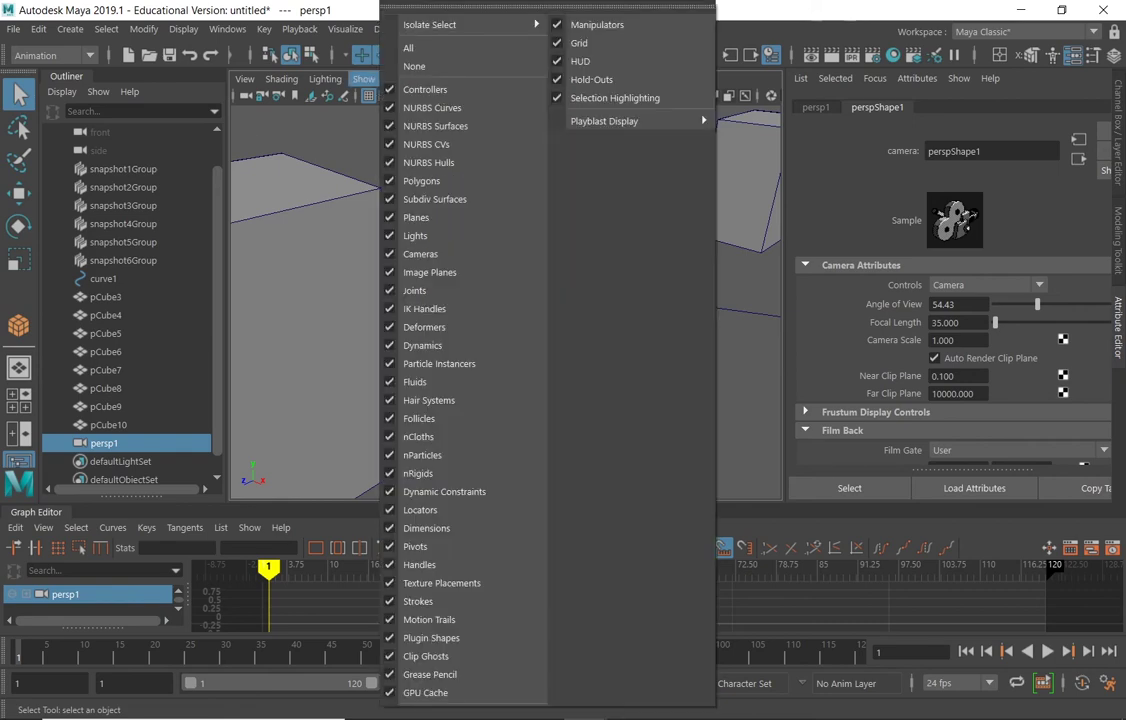
{"action": "double_click", "coordinate": [100, 443]}
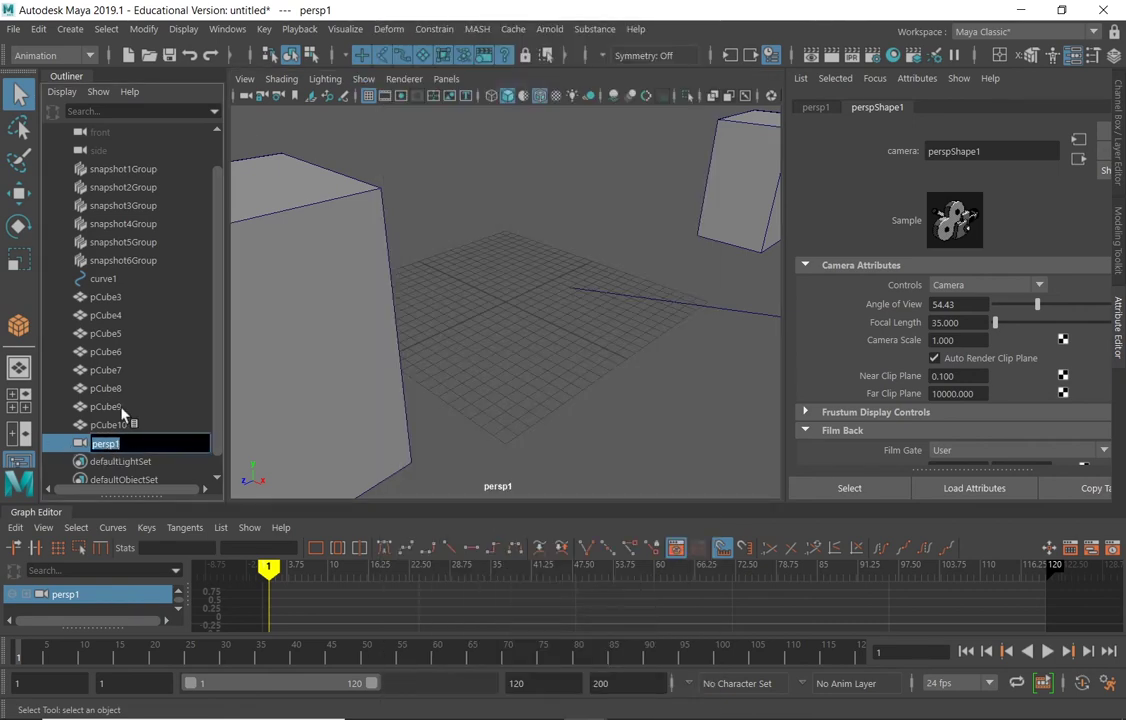
{"action": "type", "text": "camara reco"}
{"action": "type", "text": "rdo"}
{"action": "key", "text": "Return"}
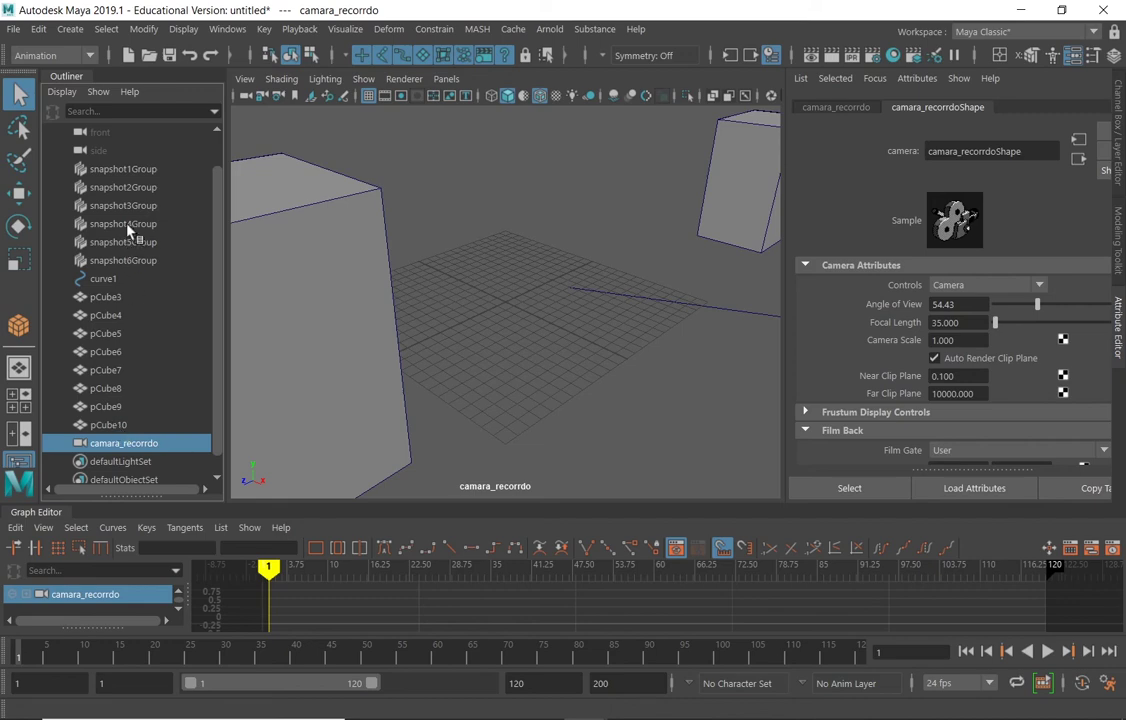
Step: Switch the viewport back to the default persp camera
{"action": "left_click_drag", "start_coordinate": [219, 250], "coordinate": [223, 221]}
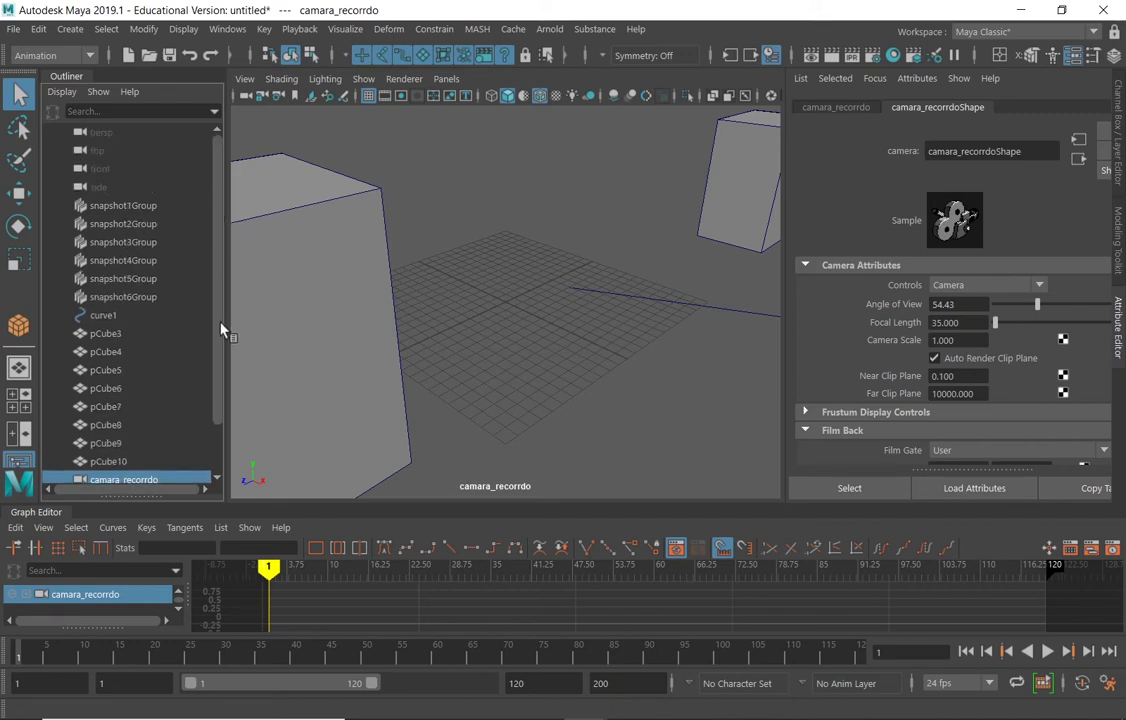
{"action": "left_click_drag", "start_coordinate": [222, 328], "coordinate": [224, 390]}
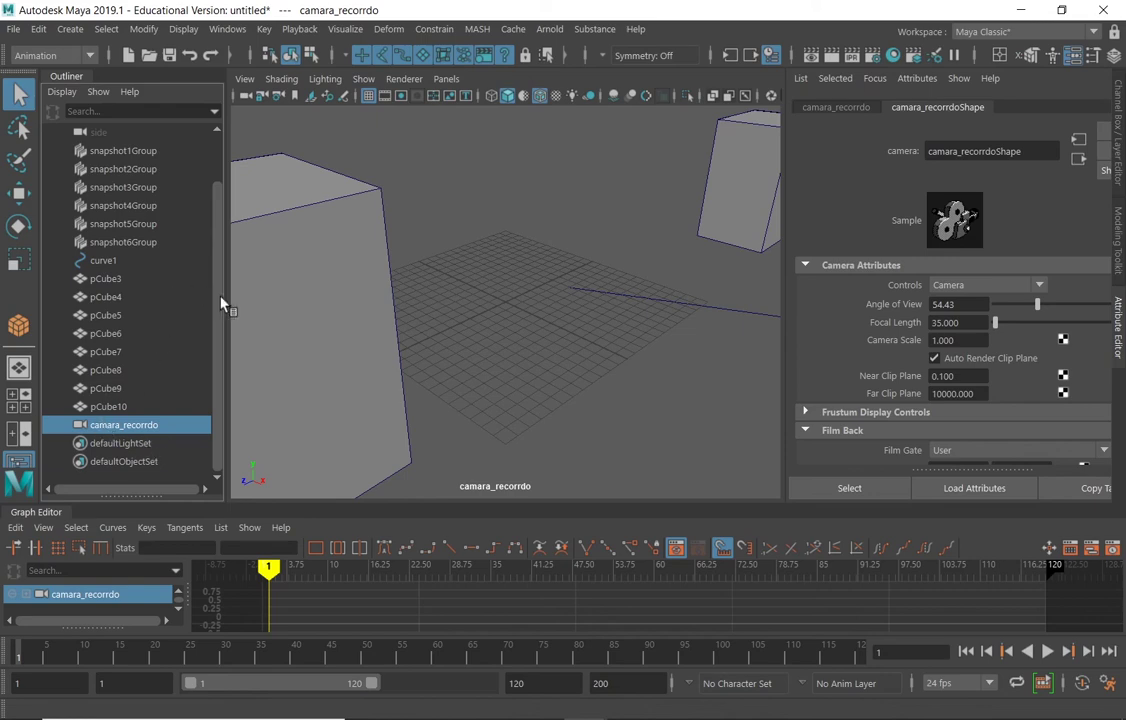
{"action": "left_click", "coordinate": [446, 79]}
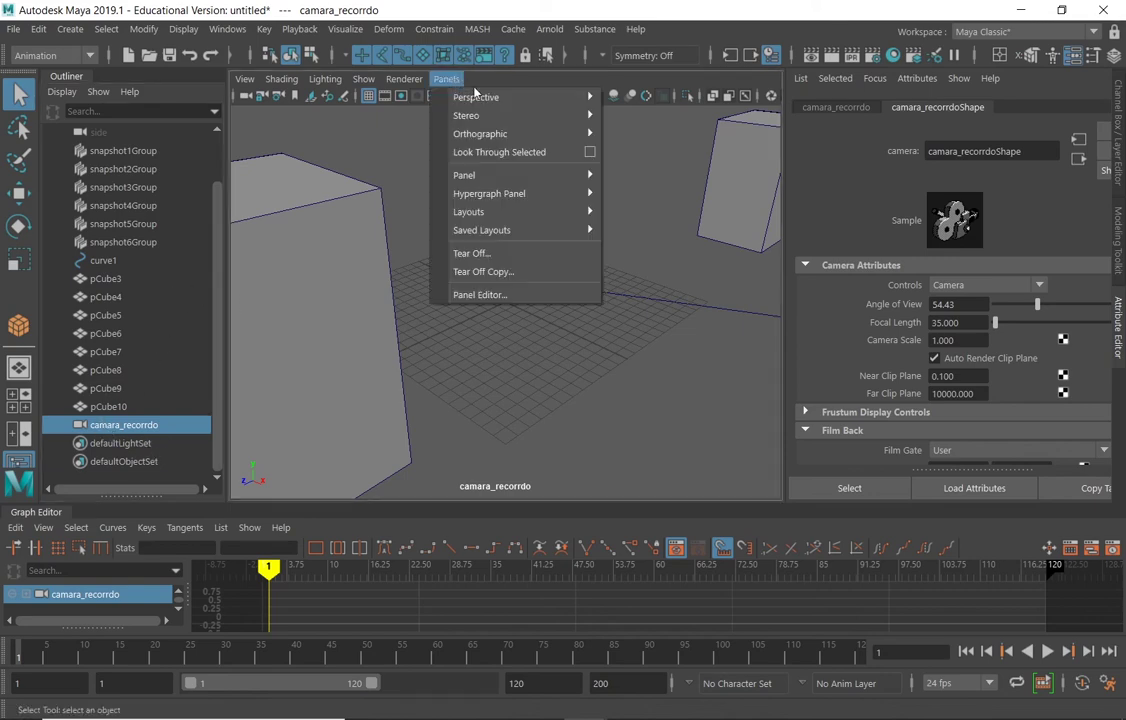
{"action": "mouse_move", "coordinate": [520, 97]}
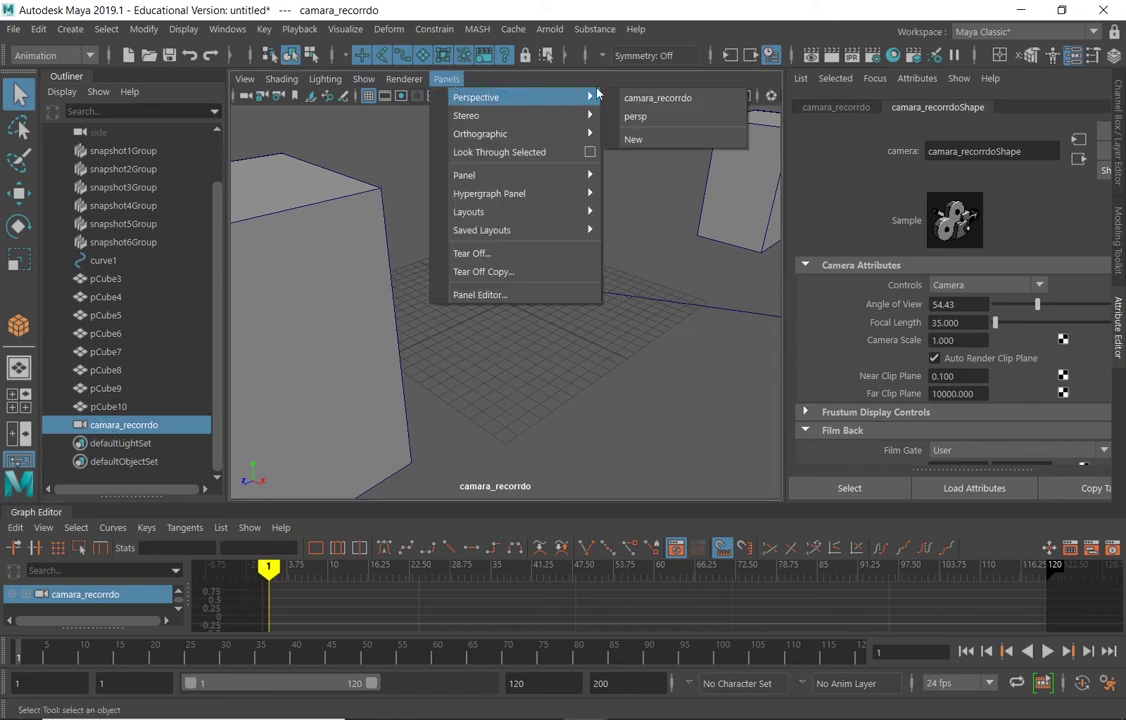
{"action": "left_click", "coordinate": [652, 117]}
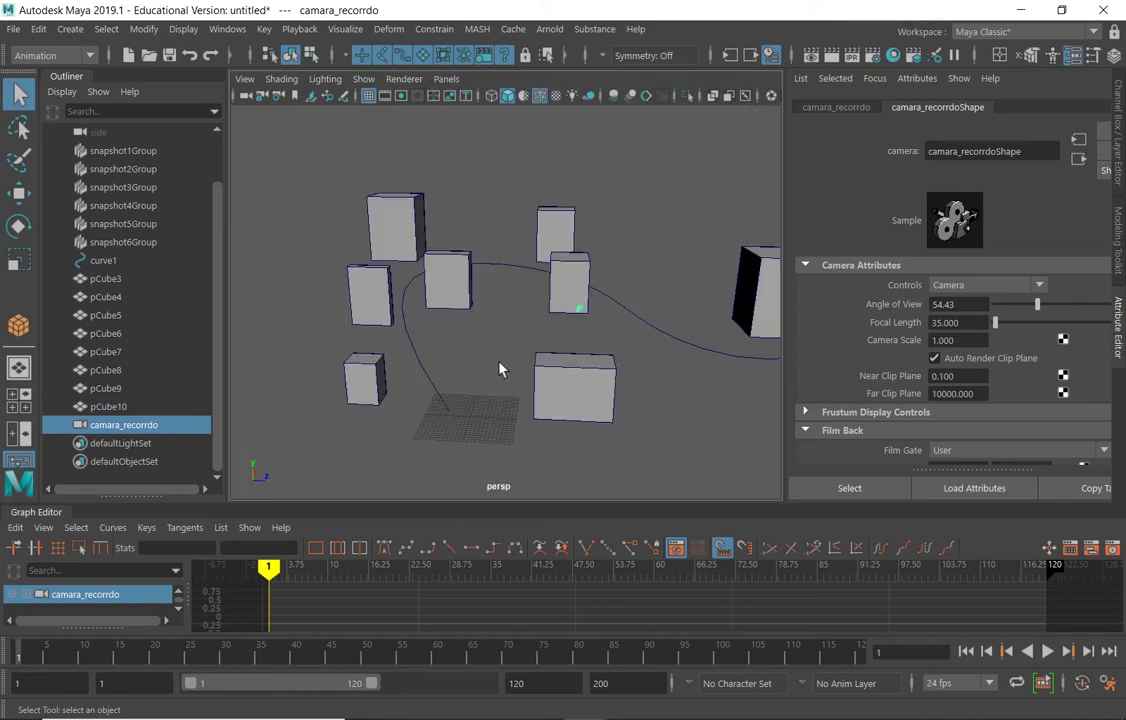
Step: Attach the camara_recorrdo camera to the S-shaped curve as its motion path
{"action": "left_click_drag", "start_coordinate": [500, 370], "coordinate": [419, 321], "text": "alt"}
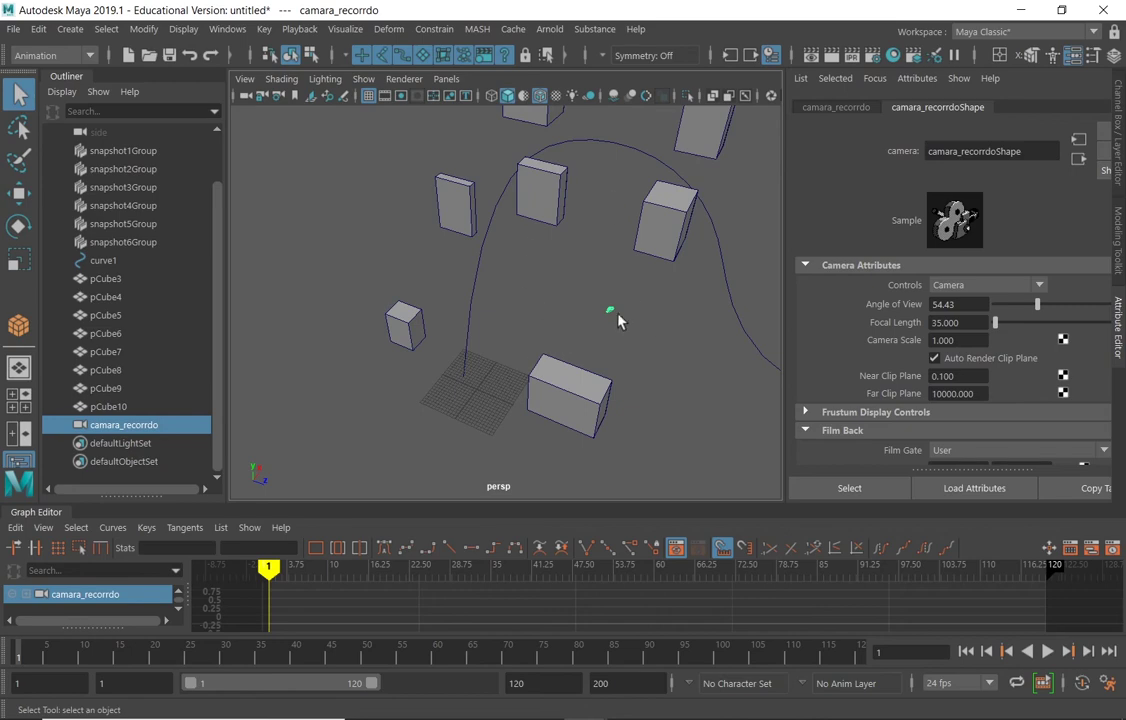
{"action": "left_click", "coordinate": [470, 312], "text": "shift"}
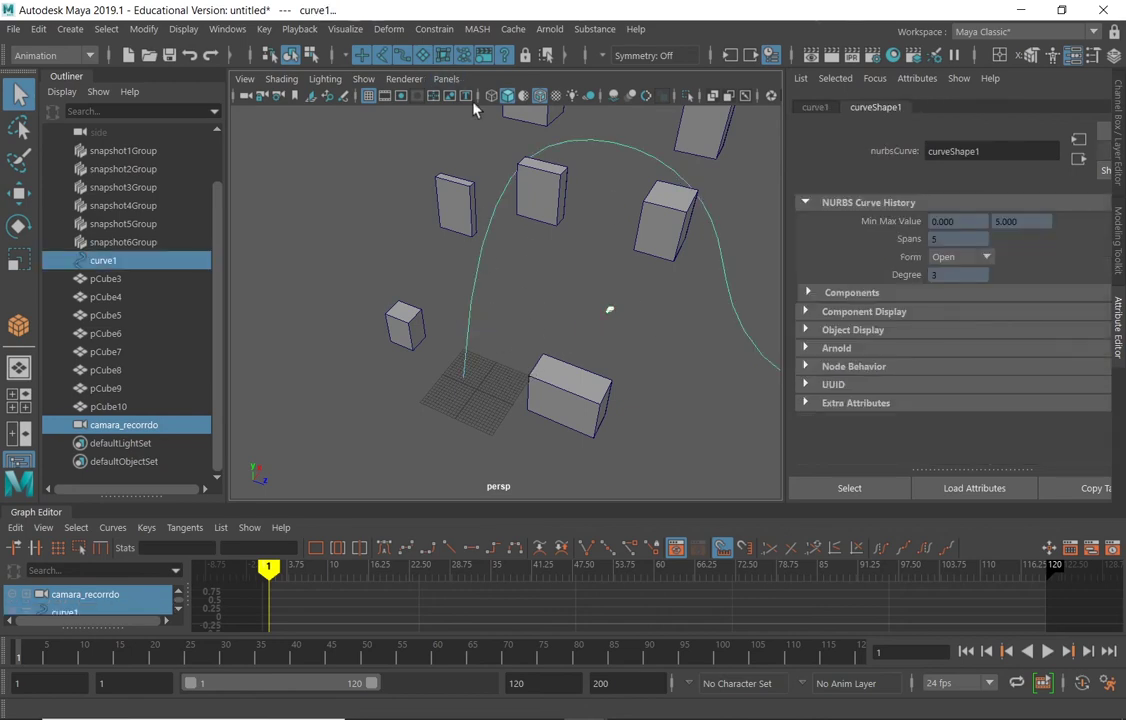
{"action": "left_click", "coordinate": [437, 30]}
{"action": "mouse_move", "coordinate": [517, 194]}
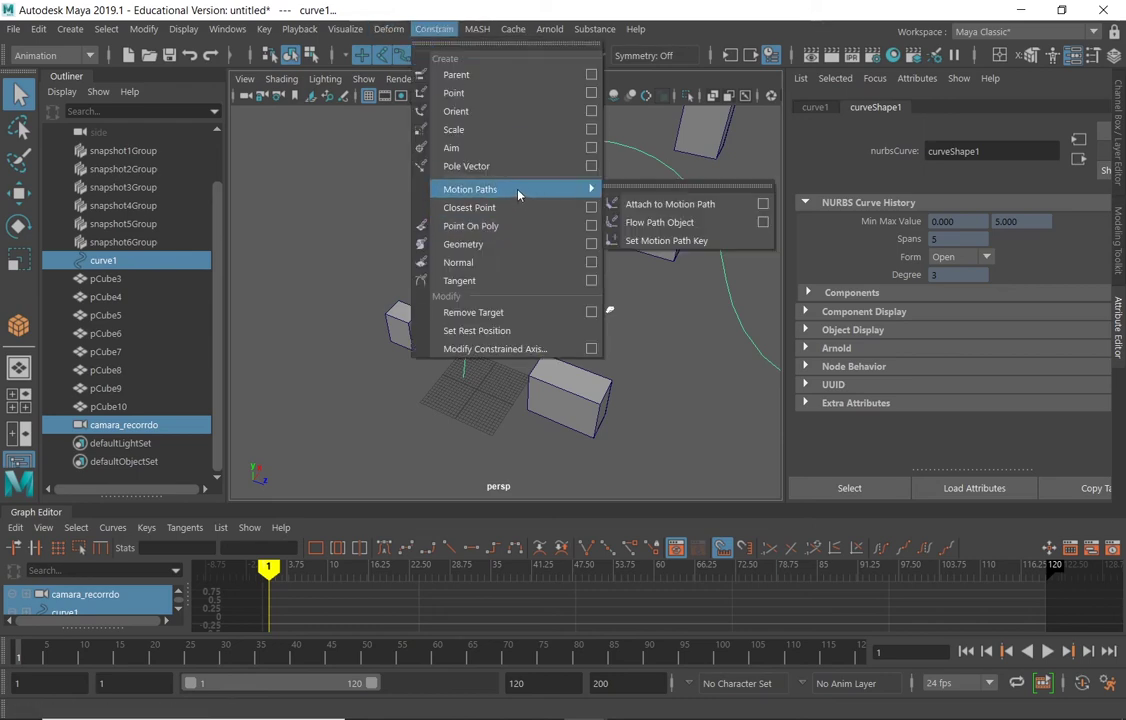
{"action": "left_click", "coordinate": [665, 205]}
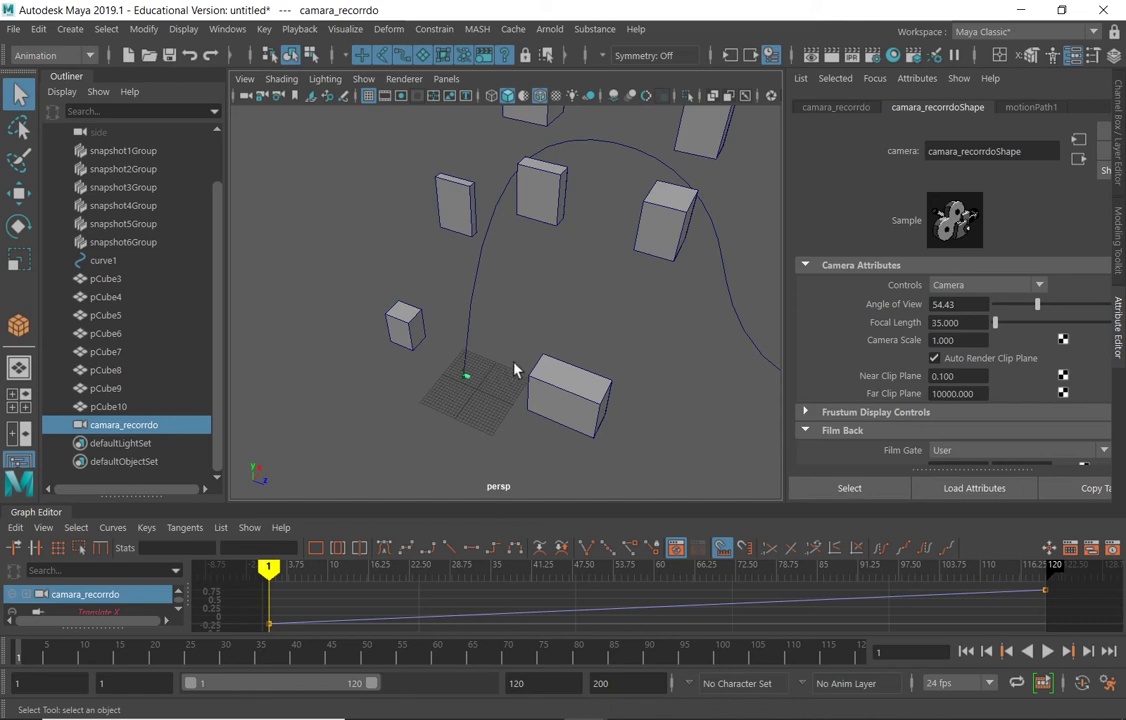
Step: Set the Front Axis of the S-shaped curve's camera motion path to Y
{"action": "left_click_drag", "start_coordinate": [515, 376], "coordinate": [514, 357], "text": "alt"}
{"action": "scroll", "coordinate": [514, 357], "scroll_direction": "up", "scroll_amount": 10}
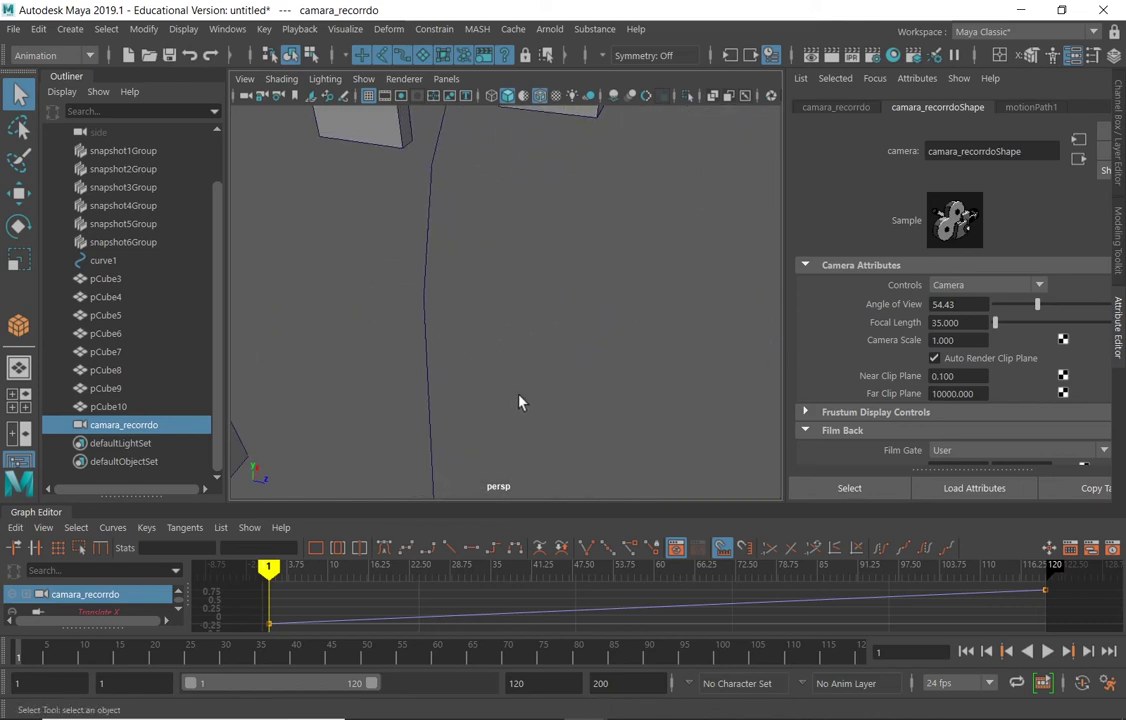
{"action": "middle_click_drag", "start_coordinate": [523, 403], "coordinate": [564, 254], "text": "alt"}
{"action": "left_click_drag", "start_coordinate": [564, 254], "coordinate": [510, 356], "text": "alt"}
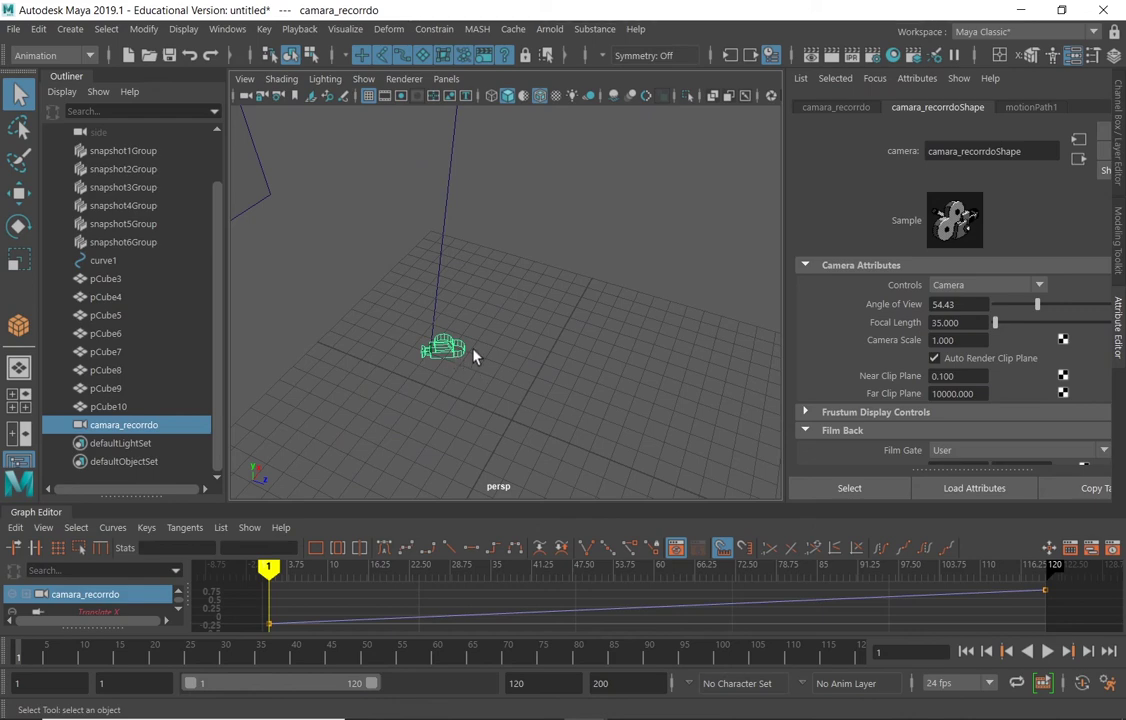
{"action": "left_click", "coordinate": [18, 190]}
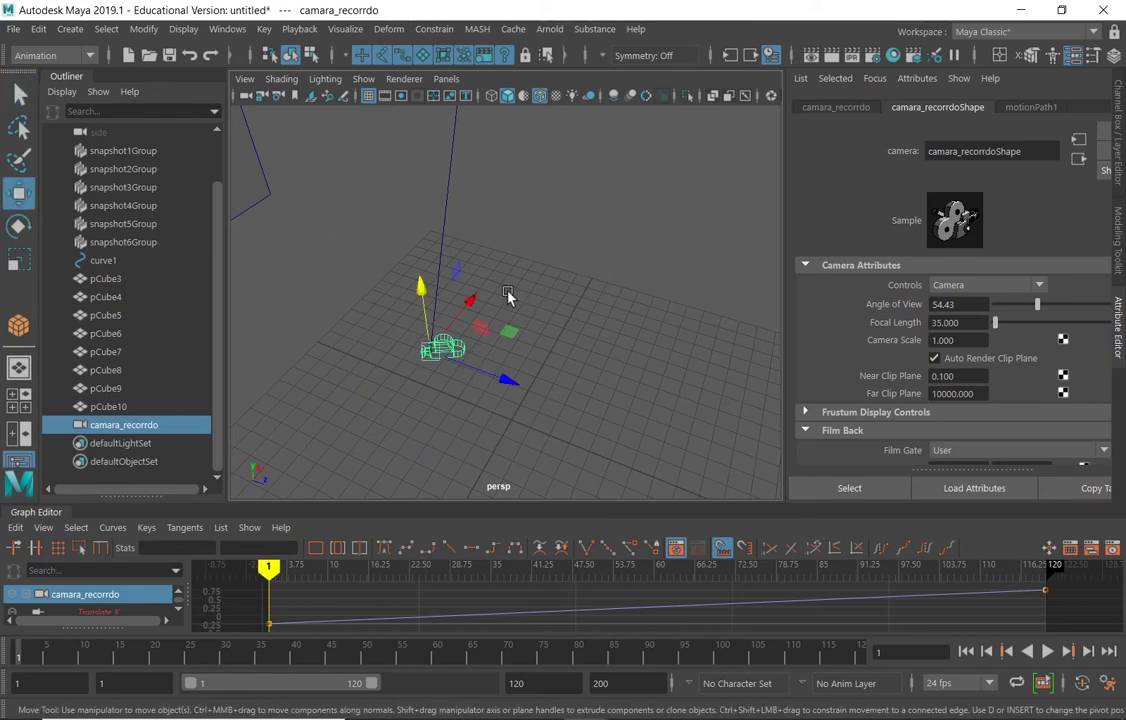
{"action": "left_click_drag", "start_coordinate": [611, 294], "coordinate": [668, 317], "text": "alt"}
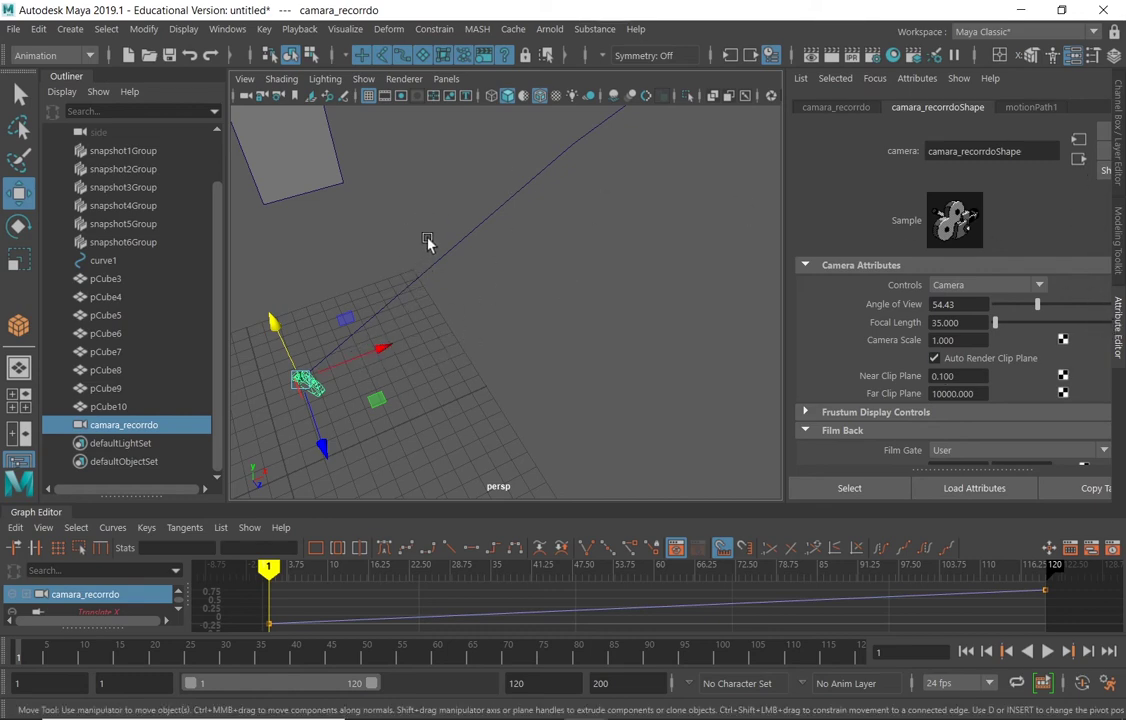
{"action": "left_click", "coordinate": [445, 258]}
{"action": "left_click", "coordinate": [950, 107]}
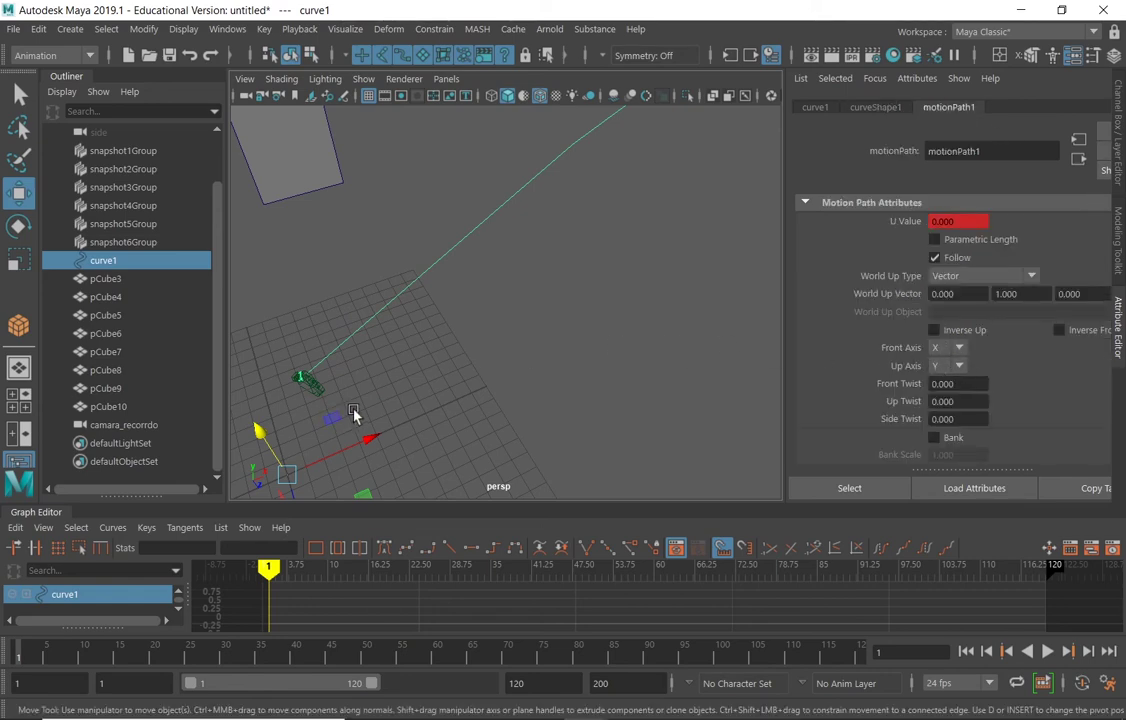
{"action": "left_click_drag", "start_coordinate": [430, 342], "coordinate": [487, 318], "text": "alt"}
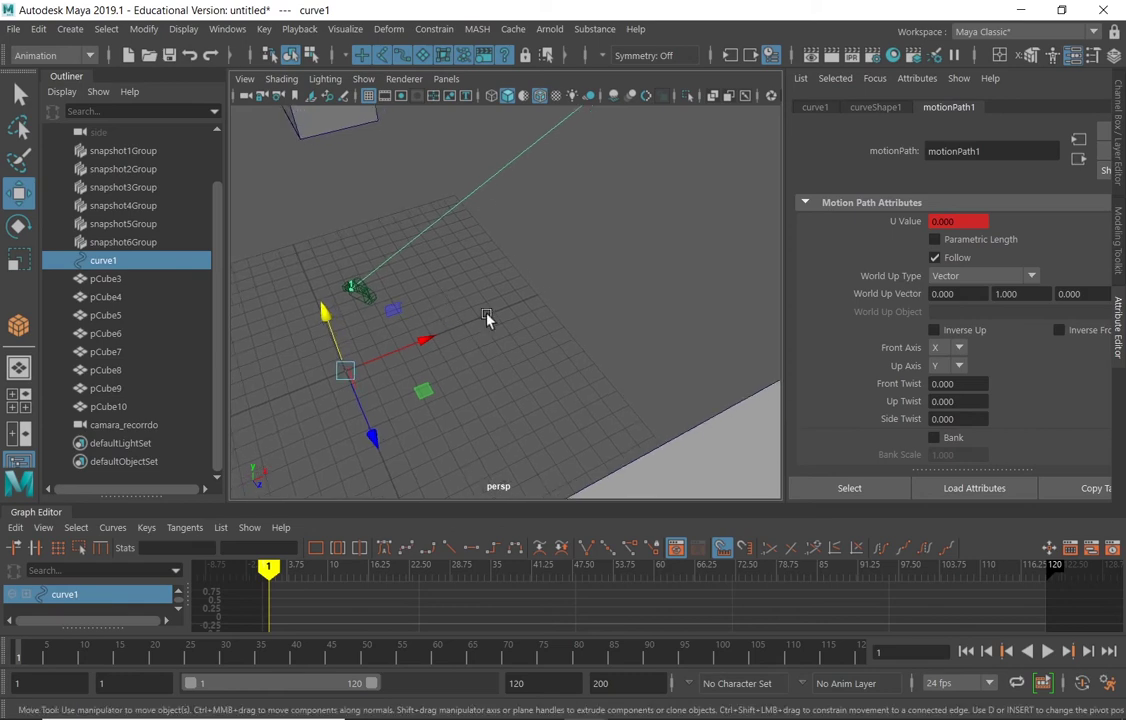
{"action": "left_click", "coordinate": [945, 366]}
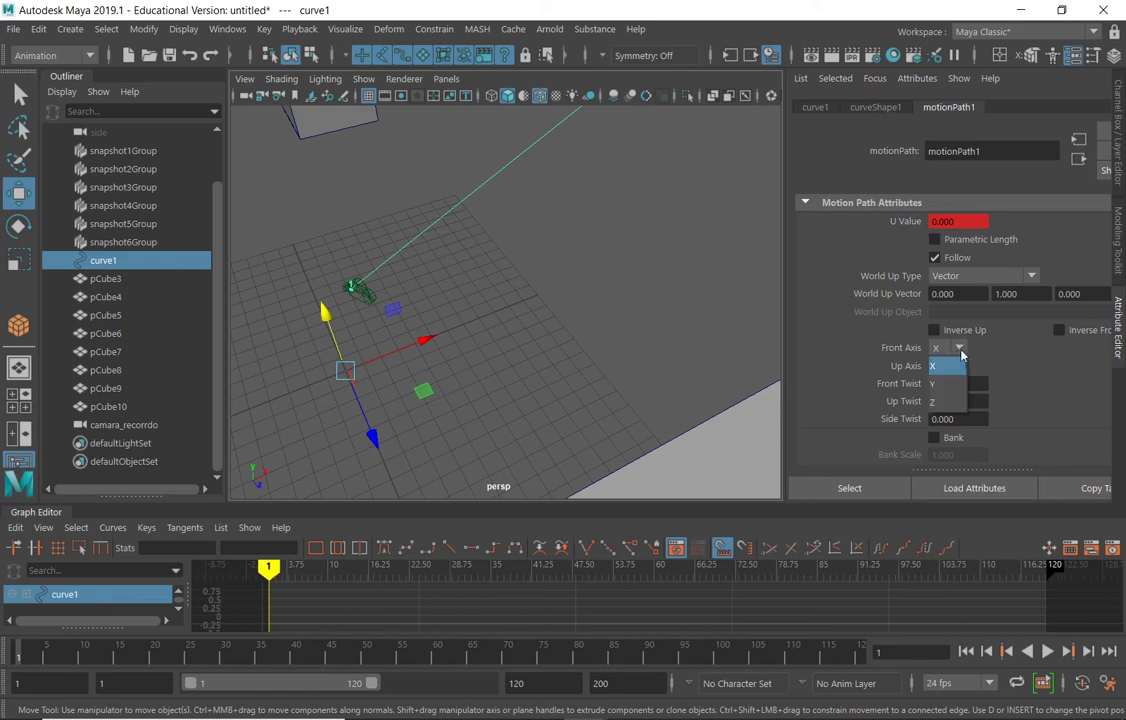
{"action": "left_click", "coordinate": [940, 386]}
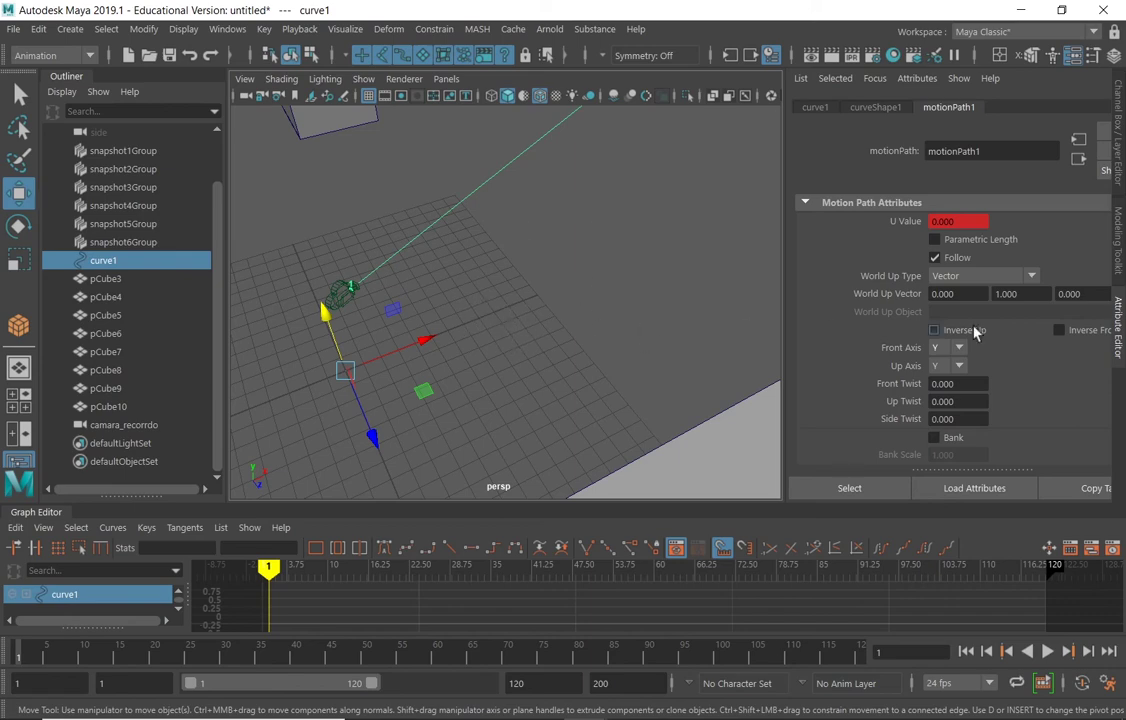
Step: Scrub to frame 4 and examine the camera's orientation along the curve from several angles
{"action": "left_click_drag", "start_coordinate": [545, 311], "coordinate": [395, 445], "text": "alt"}
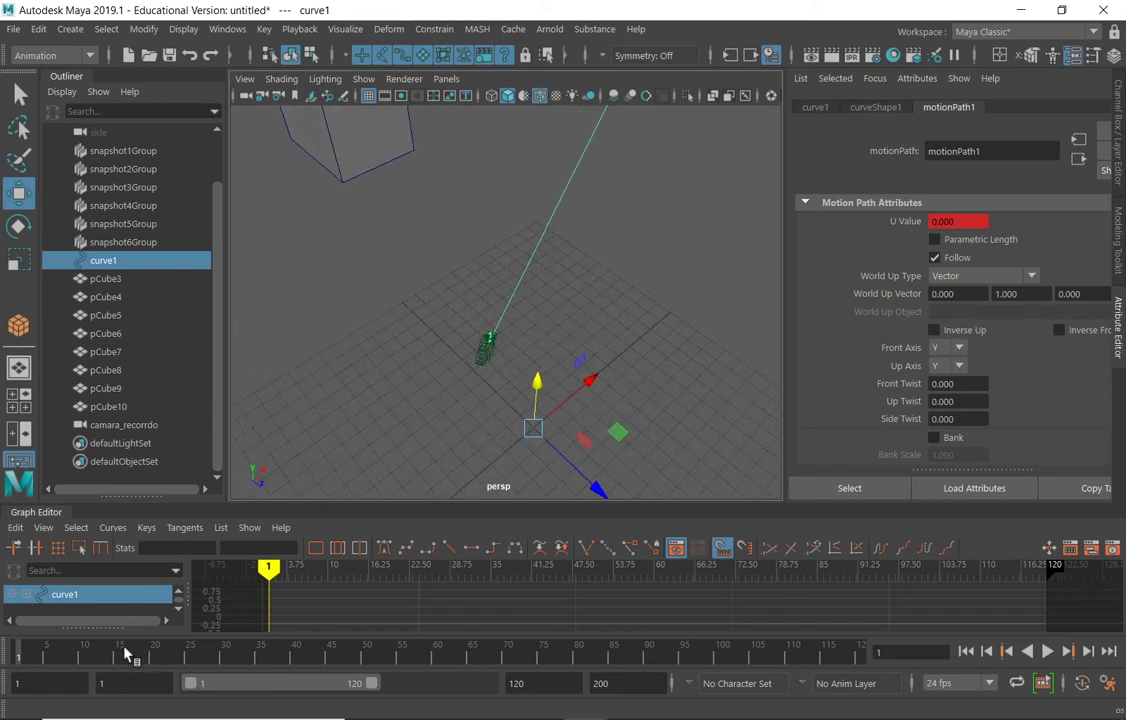
{"action": "left_click_drag", "start_coordinate": [38, 653], "coordinate": [41, 655]}
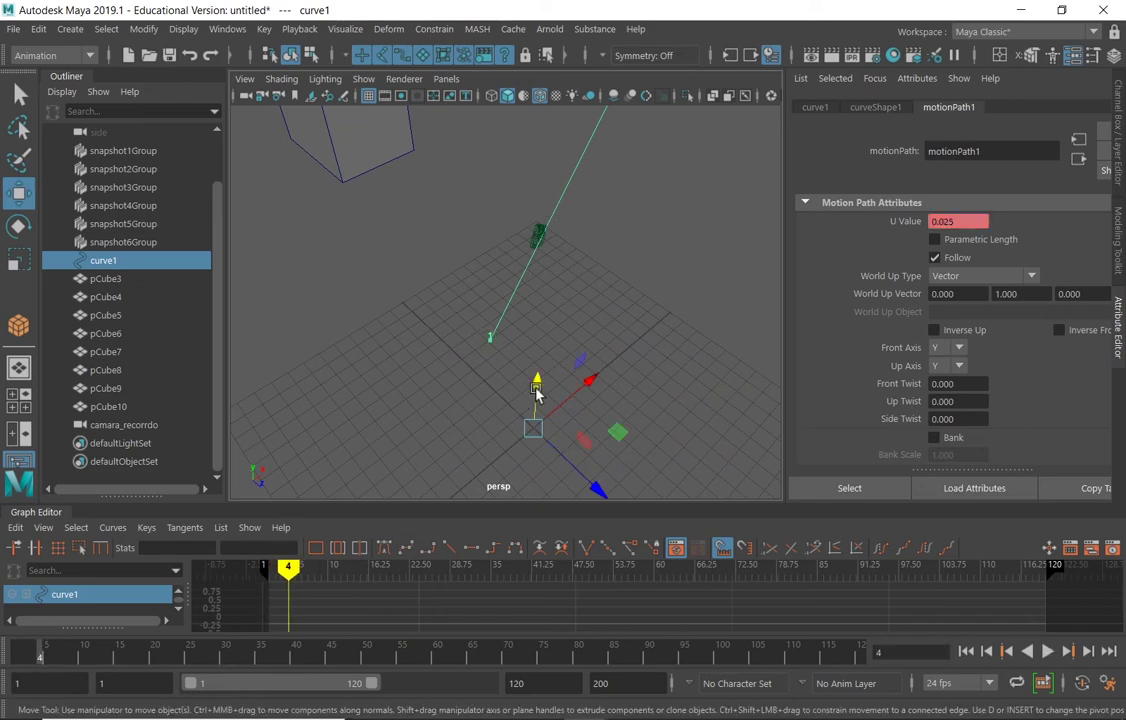
{"action": "left_click_drag", "start_coordinate": [535, 390], "coordinate": [535, 359], "text": "alt"}
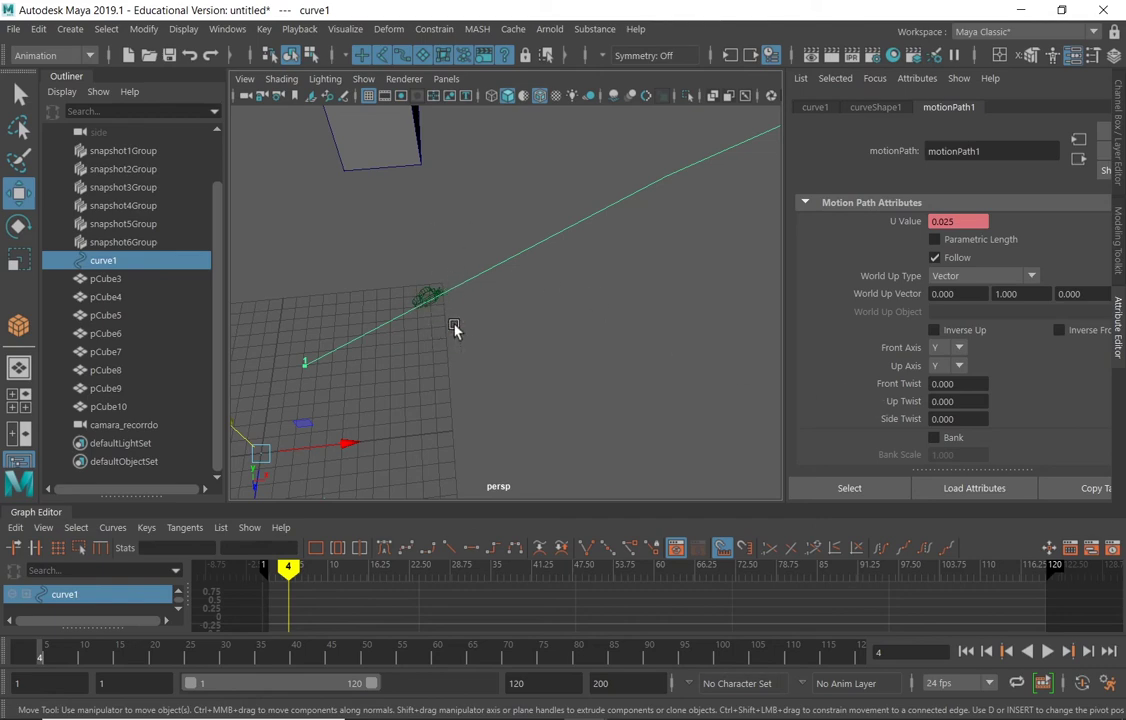
{"action": "left_click_drag", "start_coordinate": [487, 337], "coordinate": [543, 321], "text": "alt"}
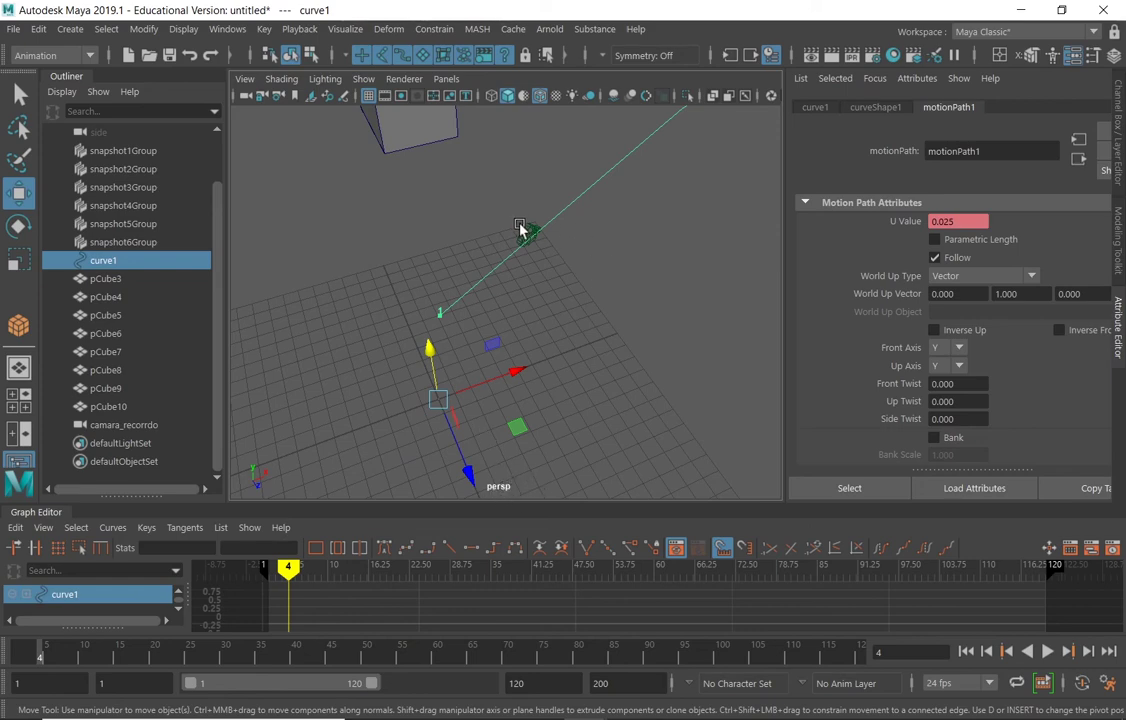
Step: Look through the camara_recorrdo camera, play the walkthrough, and return to frame 1
{"action": "left_click", "coordinate": [447, 79]}
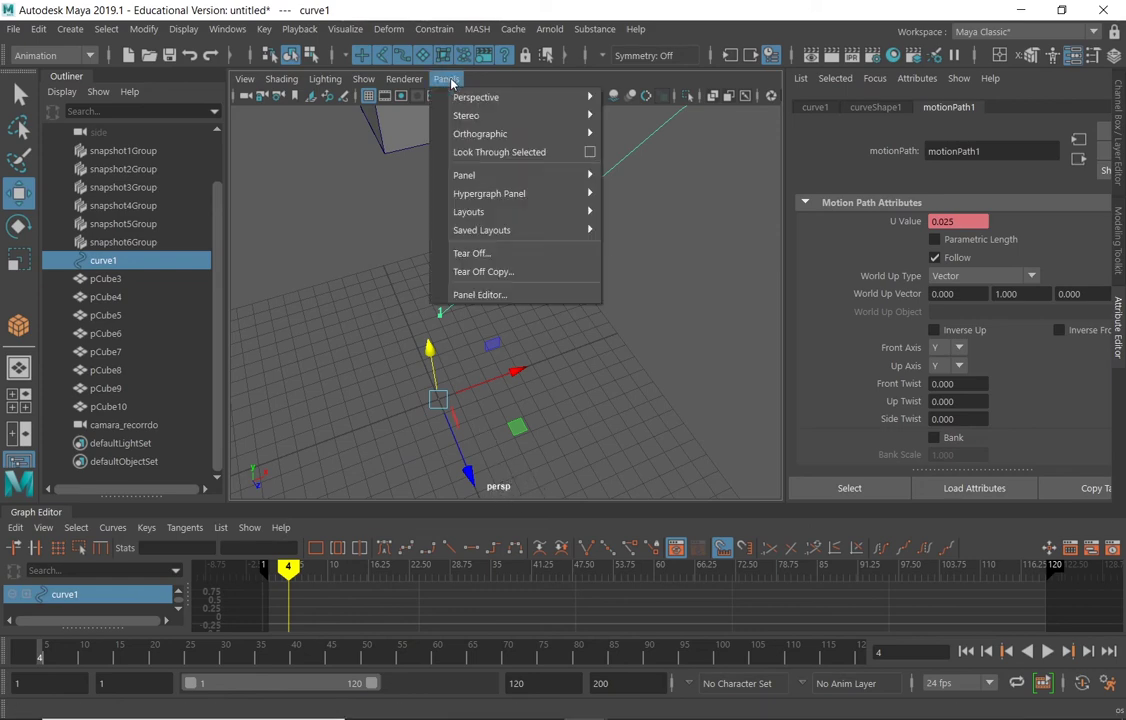
{"action": "mouse_move", "coordinate": [538, 97]}
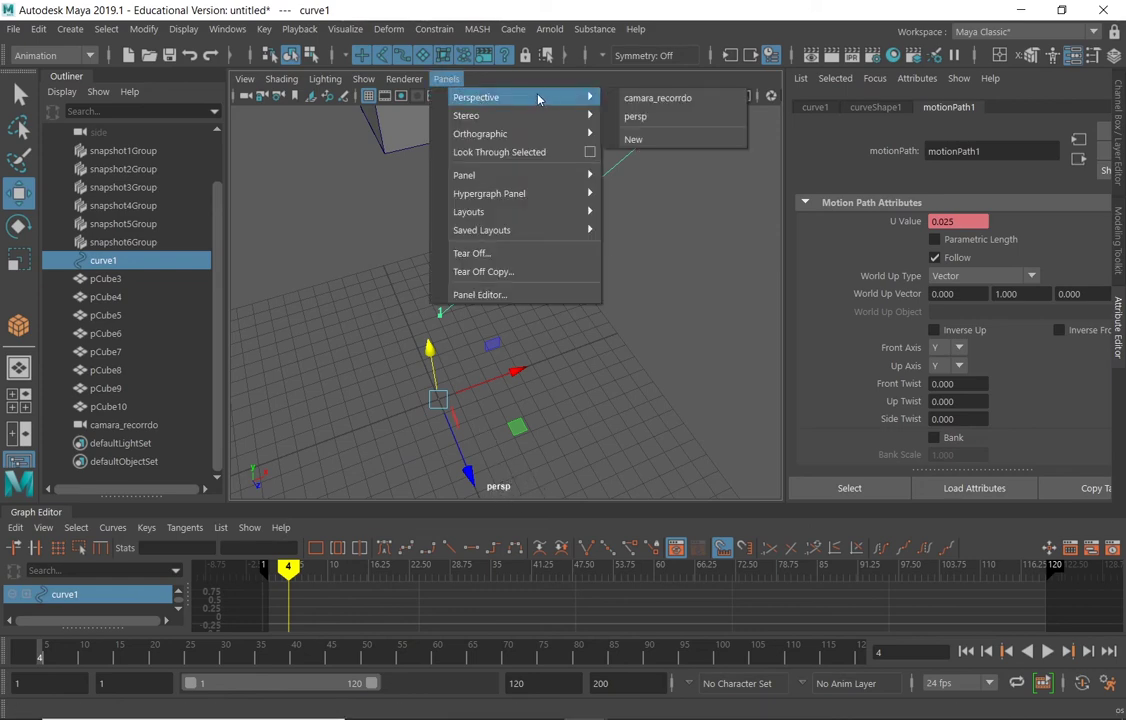
{"action": "left_click", "coordinate": [684, 100]}
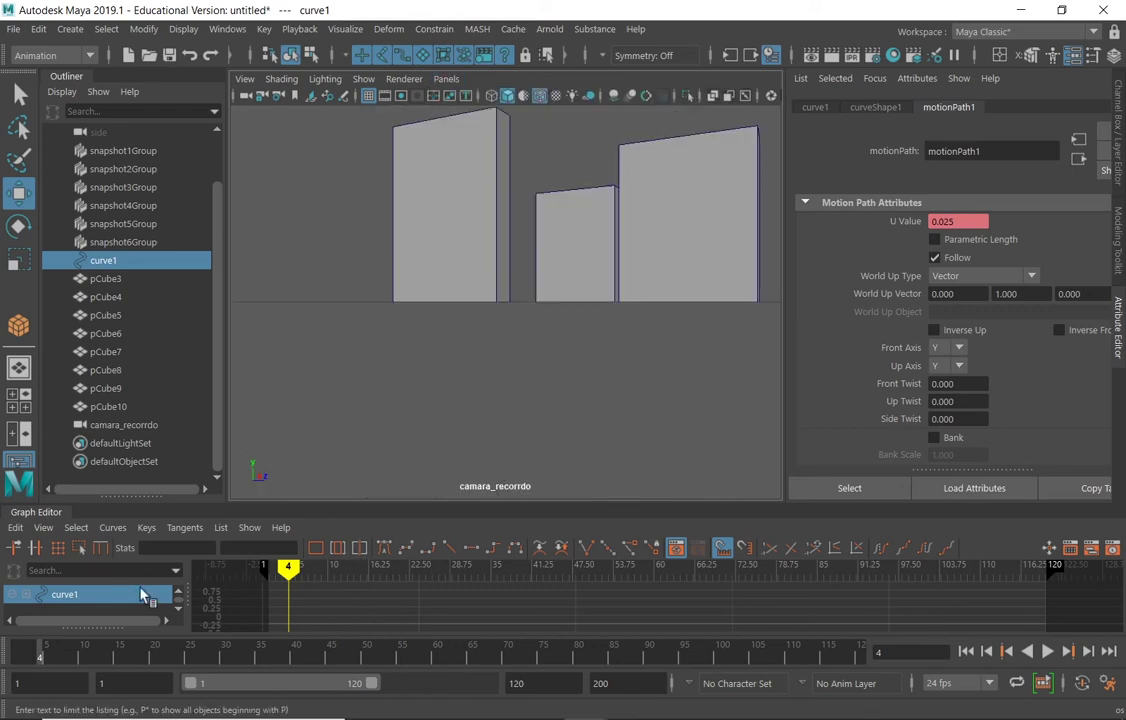
{"action": "key", "text": "alt+v"}
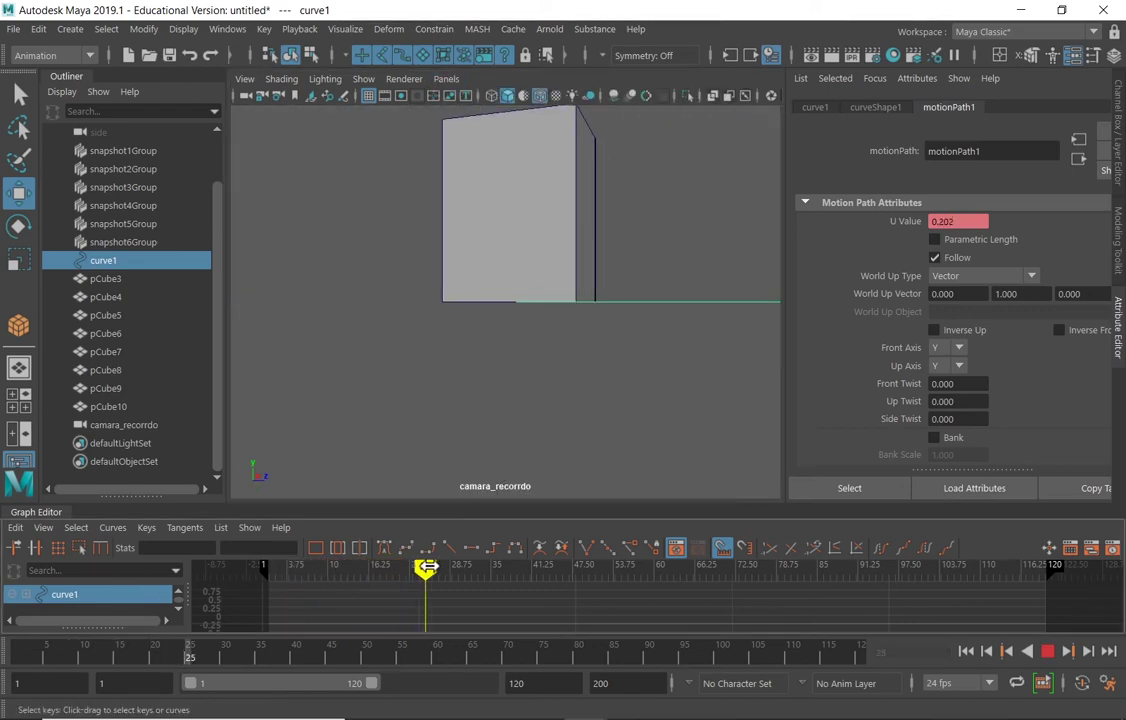
{"action": "mouse_move", "coordinate": [426, 567]}
{"action": "left_mouse_down"}
{"action": "mouse_move", "coordinate": [452, 567]}
{"action": "mouse_move", "coordinate": [269, 567]}
{"action": "left_mouse_up"}
{"action": "key", "text": "alt+v"}
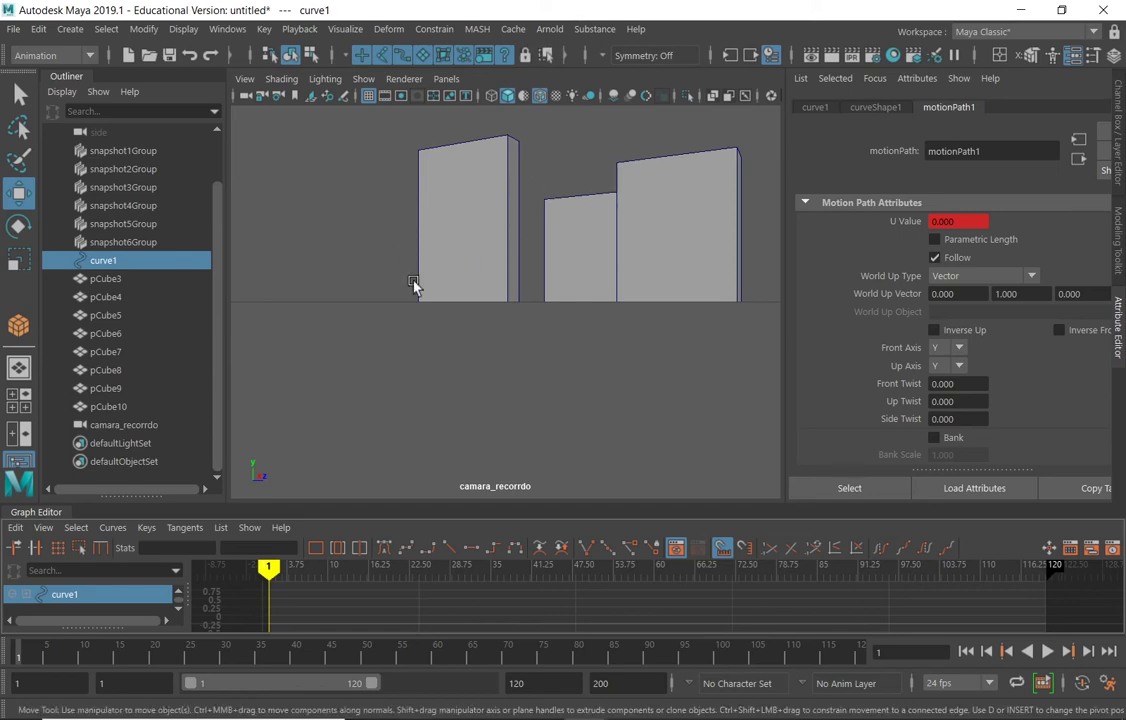
Step: Switch the viewport to the persp camera and raise the S-shaped curve about 6.71 units along Y
{"action": "left_click", "coordinate": [445, 79]}
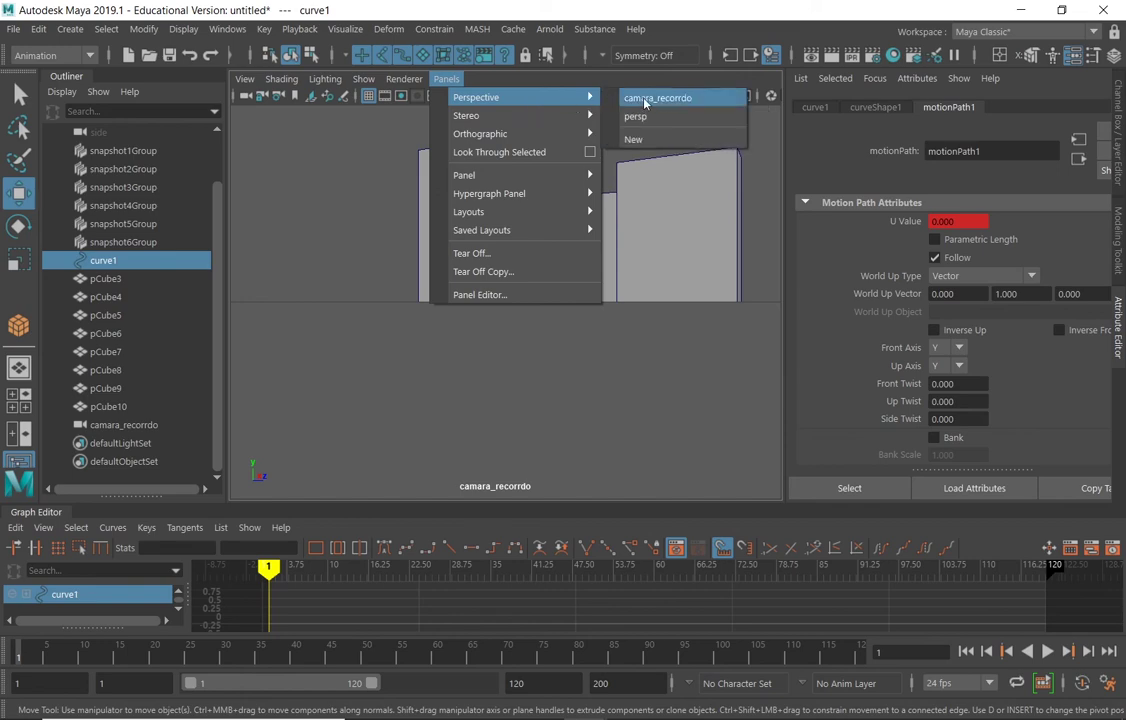
{"action": "left_click", "coordinate": [655, 117]}
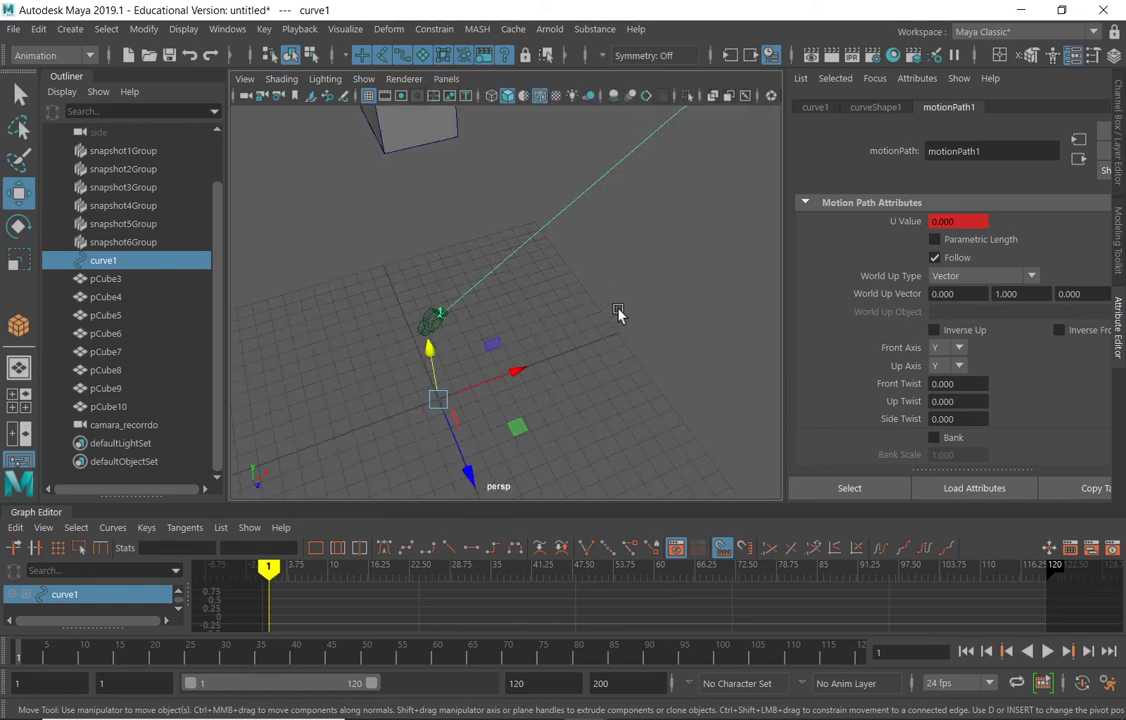
{"action": "left_click_drag", "start_coordinate": [618, 314], "coordinate": [517, 226], "text": "alt"}
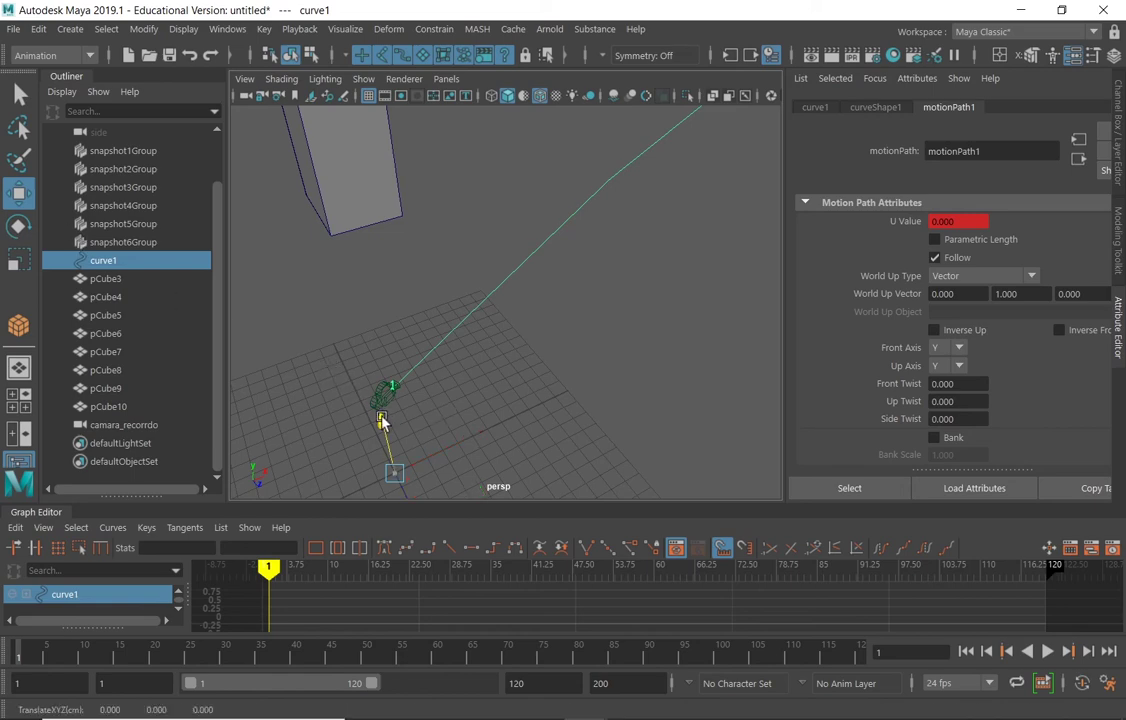
{"action": "left_click_drag", "start_coordinate": [380, 412], "coordinate": [370, 316]}
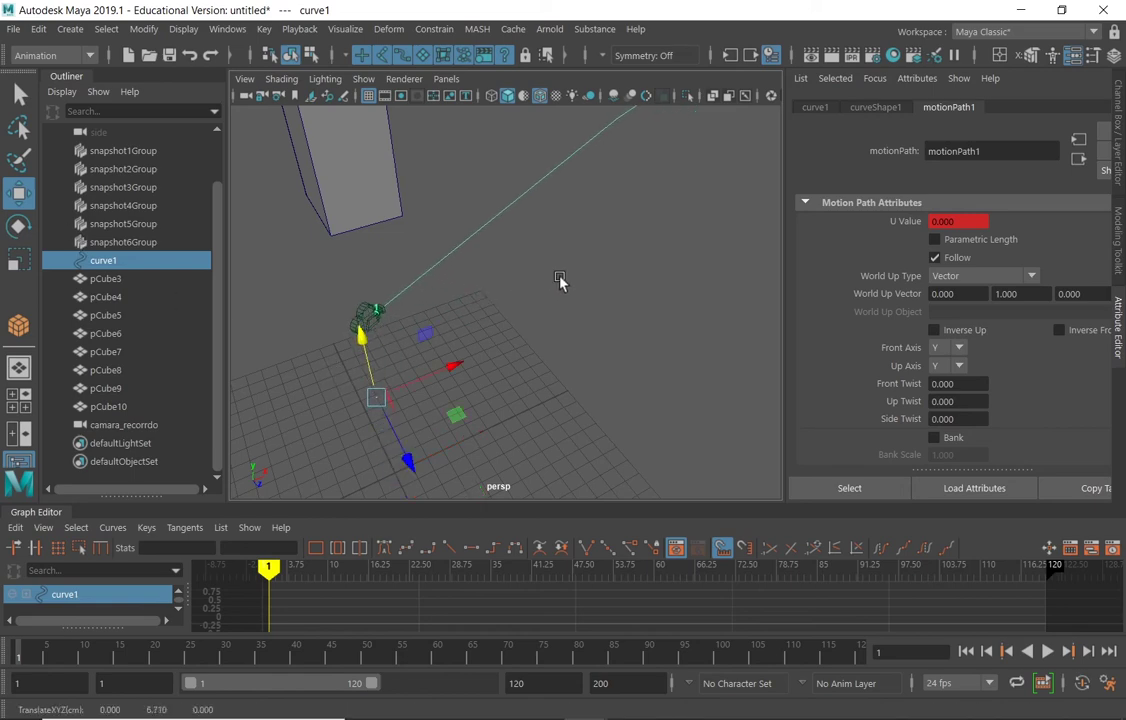
Step: Inspect the raised path among the boxes, look through camara_recorrdo again, and scrub the time to frame -2
{"action": "left_click_drag", "start_coordinate": [560, 281], "coordinate": [711, 298], "text": "alt"}
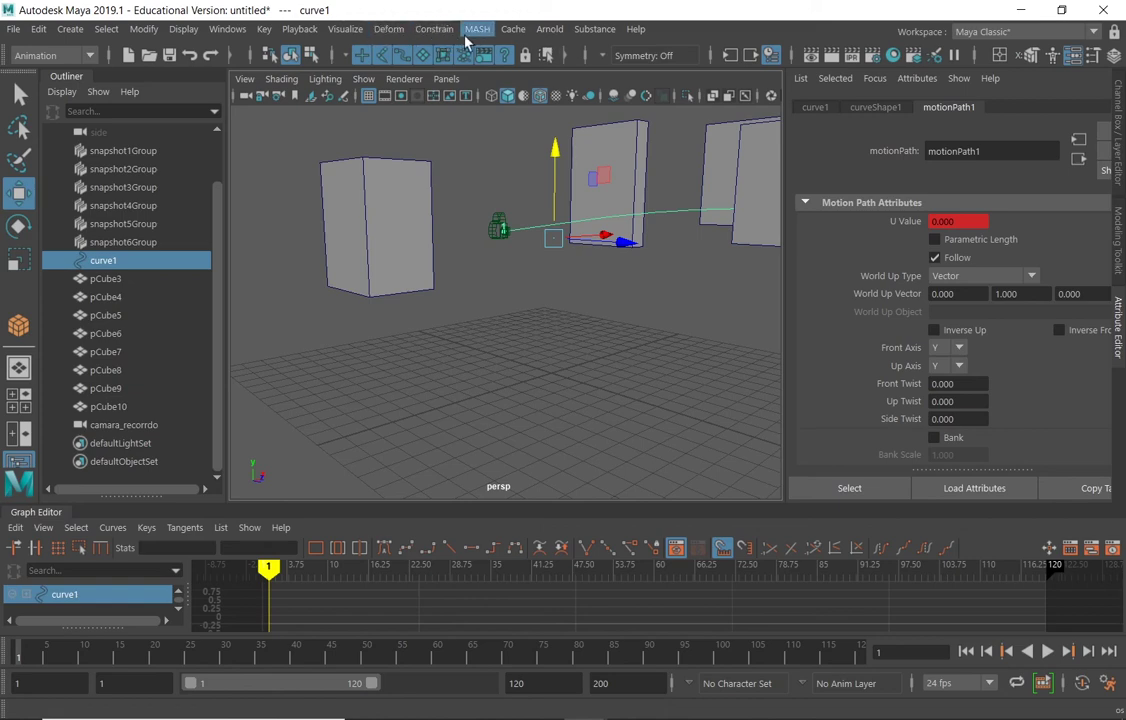
{"action": "middle_click_drag", "start_coordinate": [520, 305], "coordinate": [545, 335], "text": "alt"}
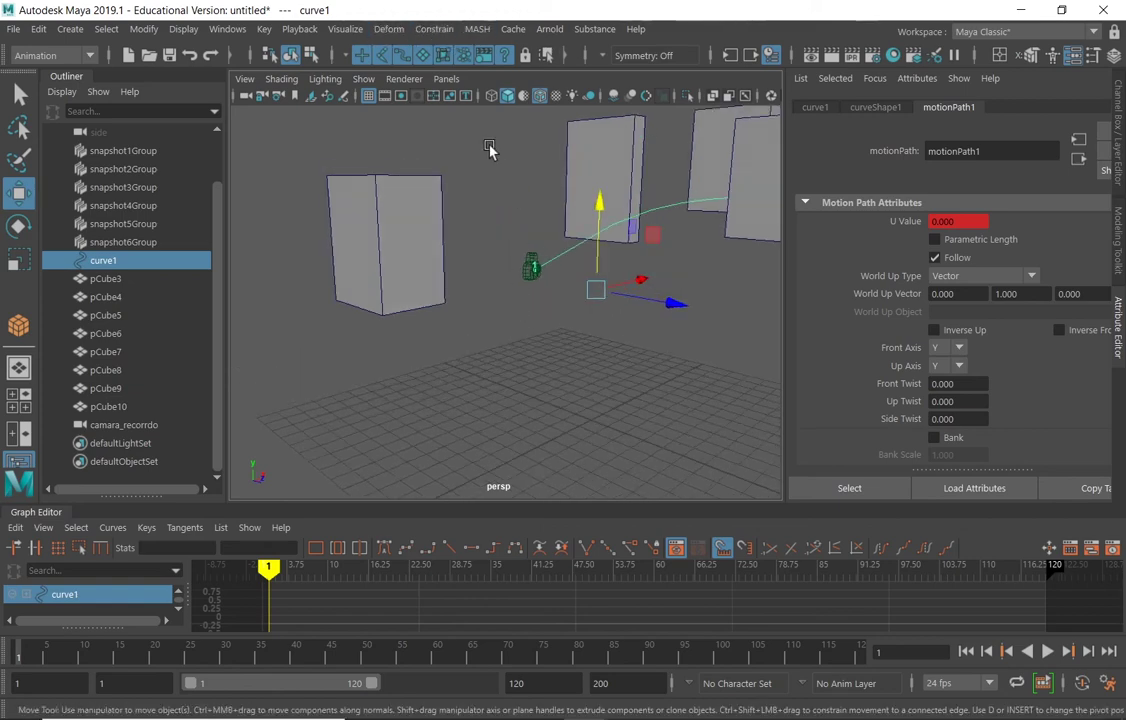
{"action": "left_click", "coordinate": [446, 78]}
{"action": "mouse_move", "coordinate": [485, 97]}
{"action": "left_click", "coordinate": [672, 98]}
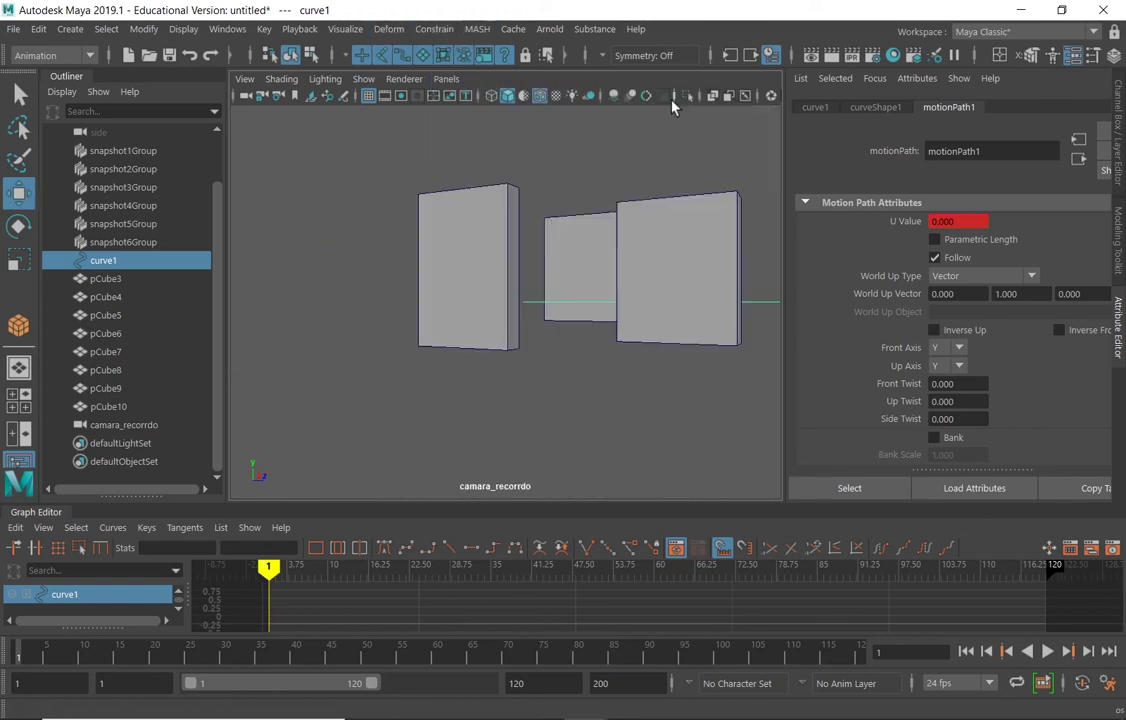
{"action": "mouse_move", "coordinate": [268, 568]}
{"action": "left_mouse_down"}
{"action": "mouse_move", "coordinate": [281, 568]}
{"action": "mouse_move", "coordinate": [248, 571]}
{"action": "left_mouse_up"}
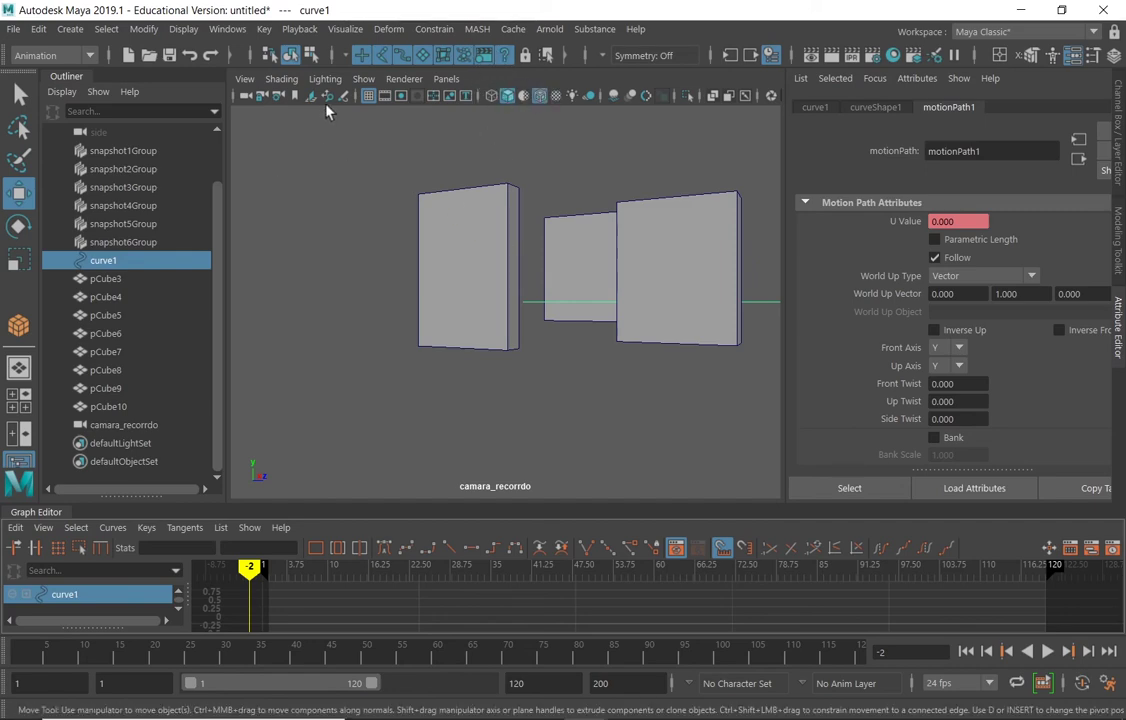
Step: Set the camara_recorrdo camera's Angle of View to 80, play the walkthrough, and scrub to frame 8
{"action": "left_click", "coordinate": [446, 79]}
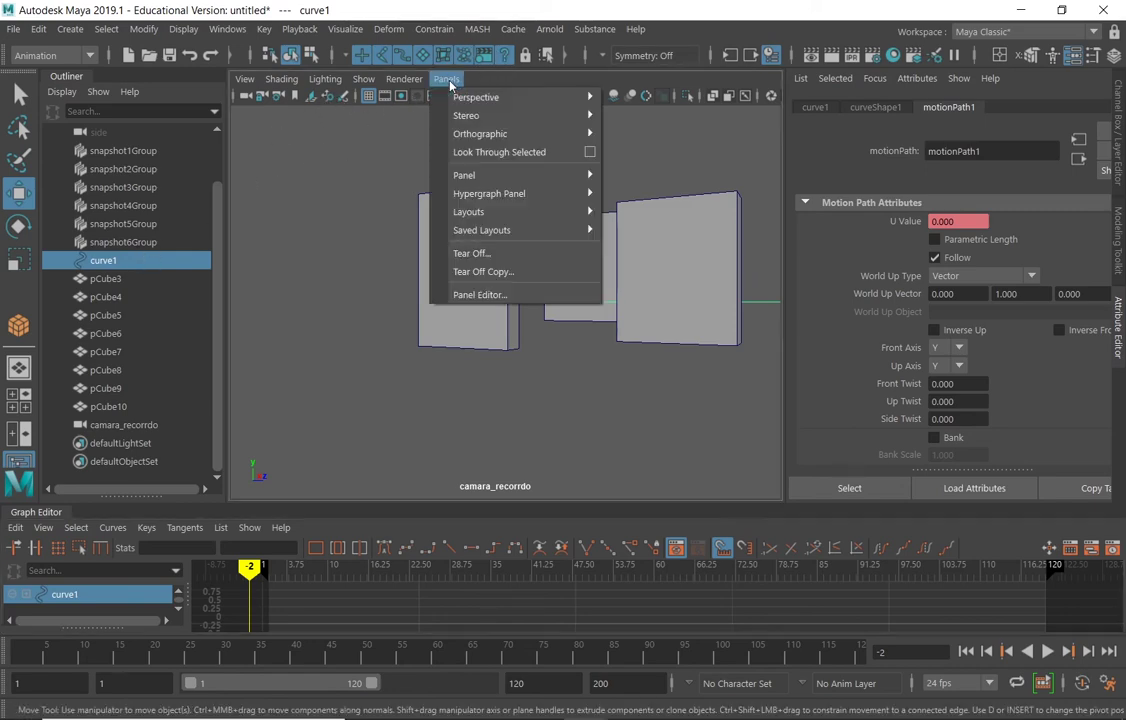
{"action": "left_click", "coordinate": [128, 426]}
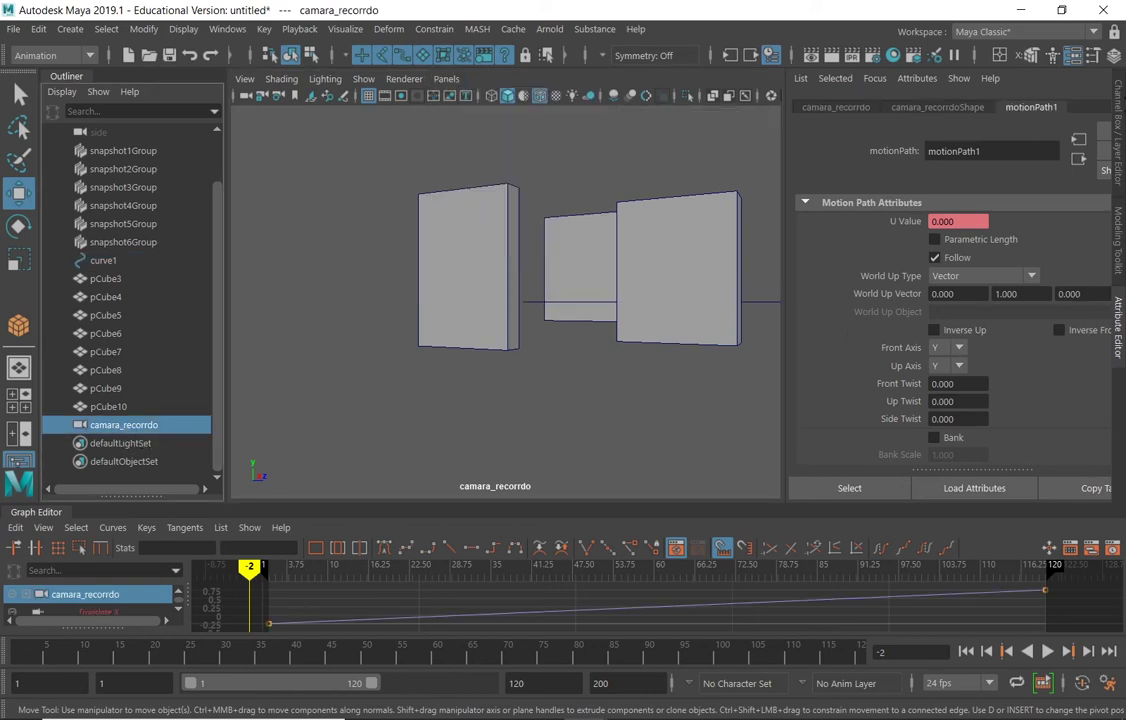
{"action": "key", "text": "ctrl+a"}
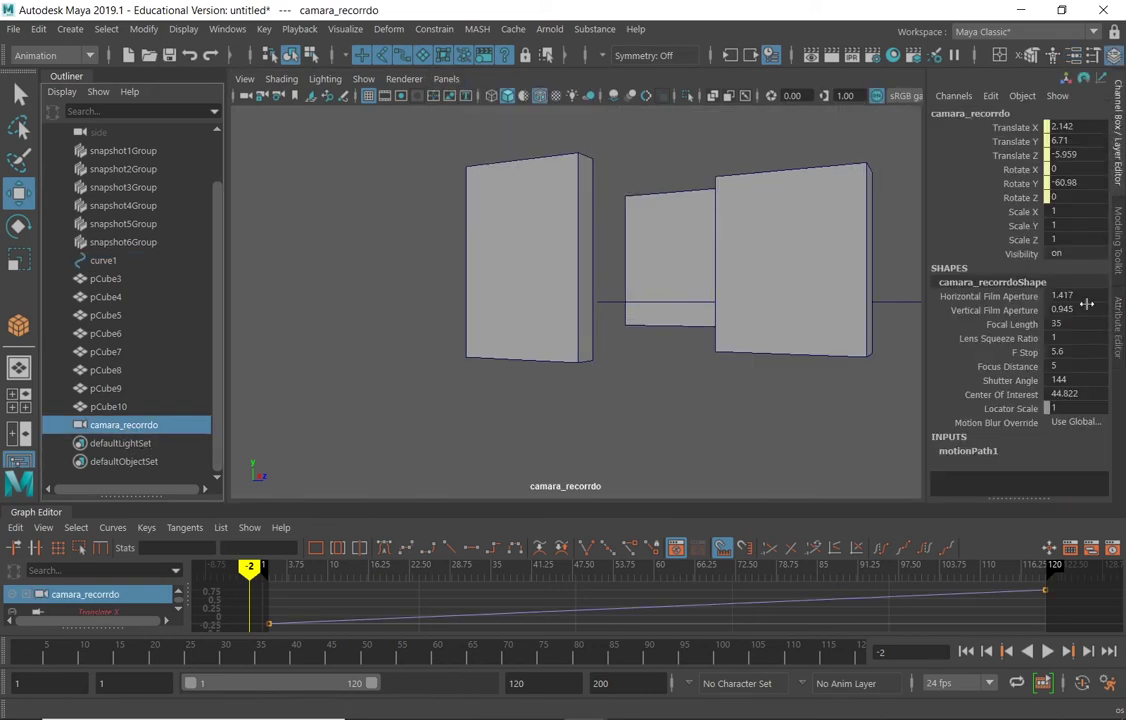
{"action": "key", "text": "ctrl+a"}
{"action": "left_click", "coordinate": [937, 107]}
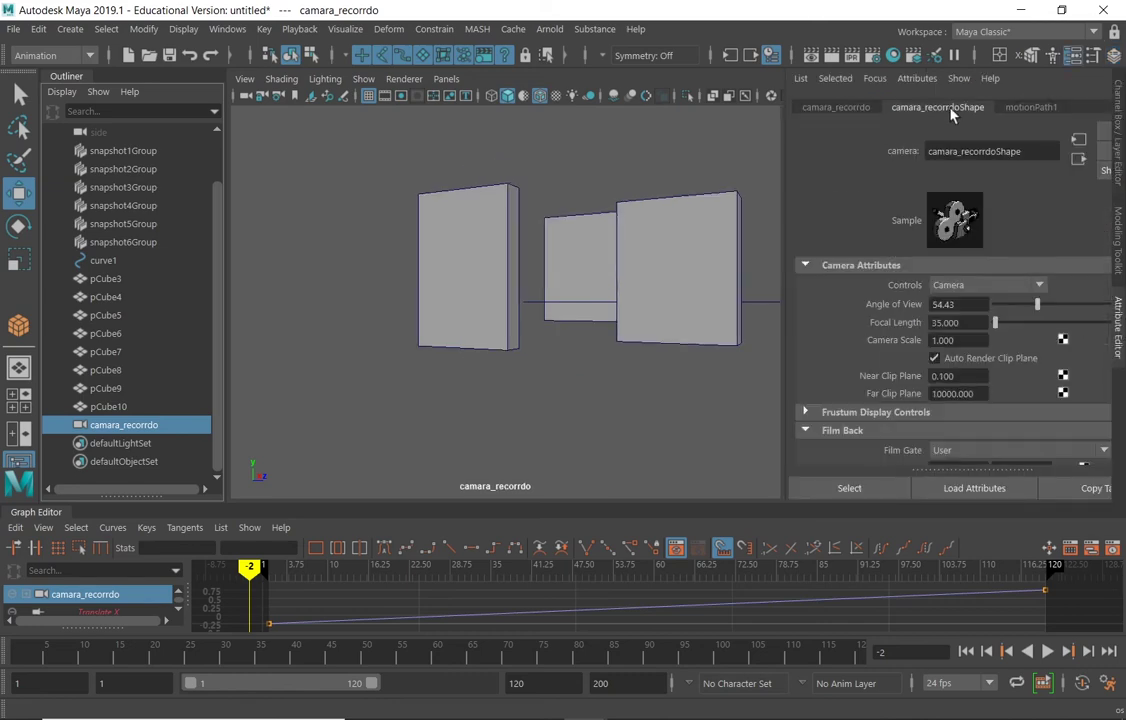
{"action": "left_click", "coordinate": [935, 304]}
{"action": "type", "text": "80"}
{"action": "key", "text": "Return"}
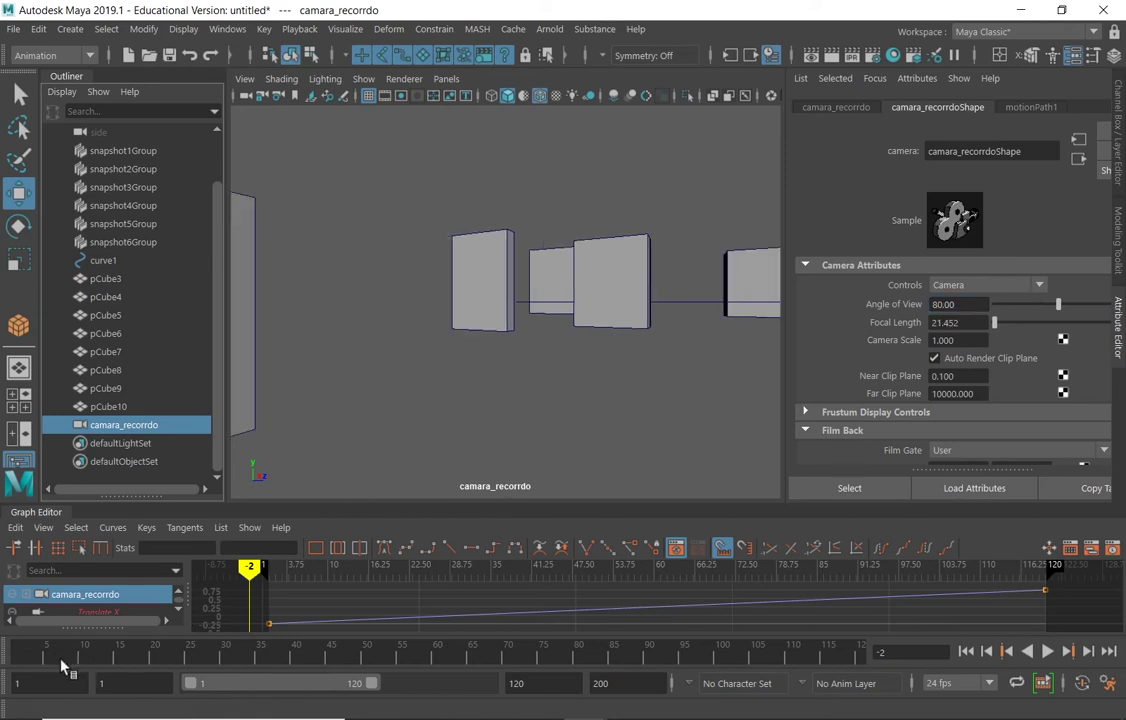
{"action": "key", "text": "alt+v"}
{"action": "left_click_drag", "start_coordinate": [42, 655], "coordinate": [88, 640]}
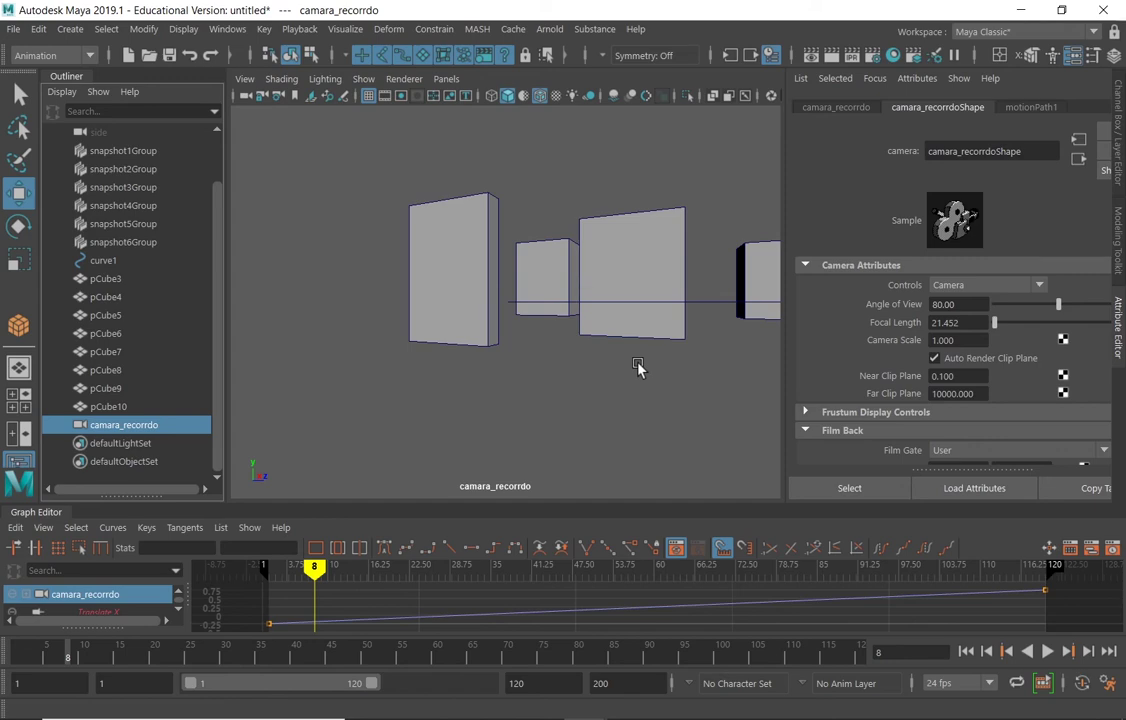
Step: Review the Point constraint's offset and axis options without applying the constraint
{"action": "left_click", "coordinate": [434, 29]}
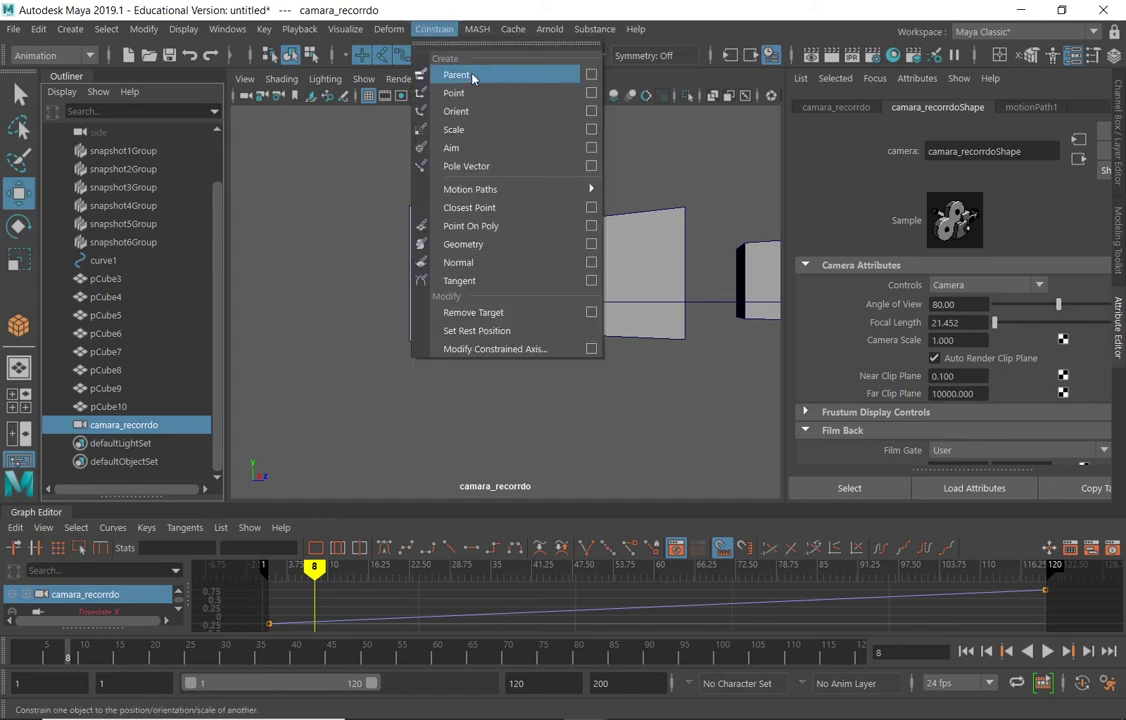
{"action": "left_click", "coordinate": [591, 93]}
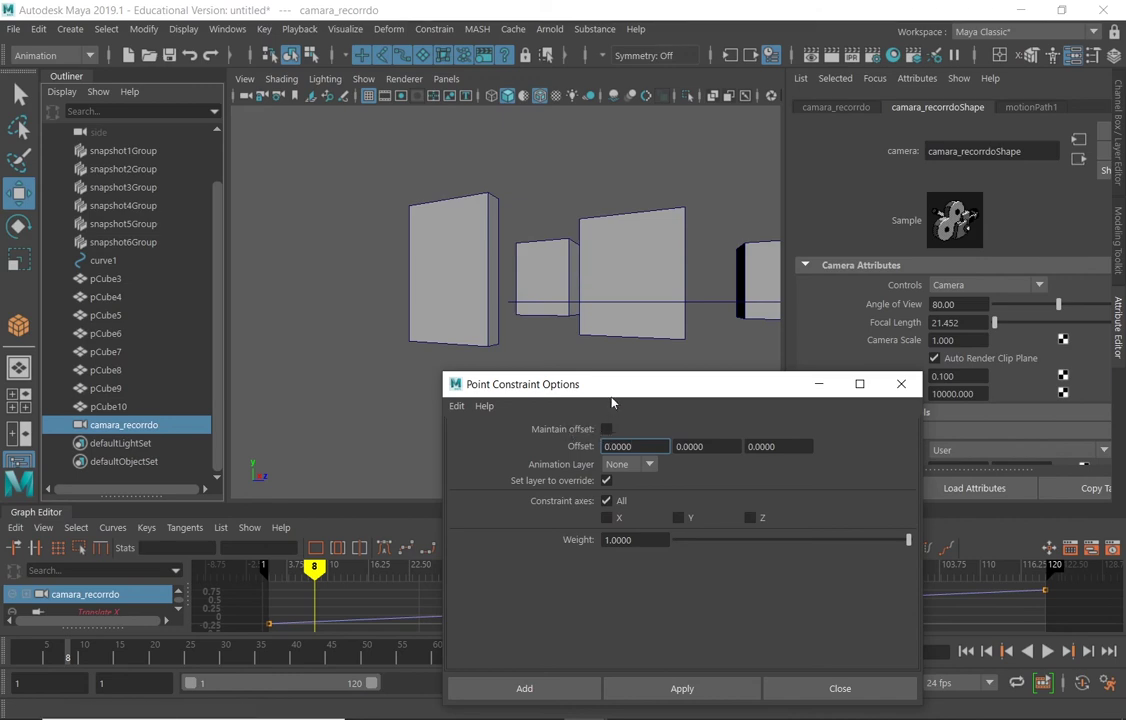
{"action": "left_click_drag", "start_coordinate": [655, 385], "coordinate": [659, 375]}
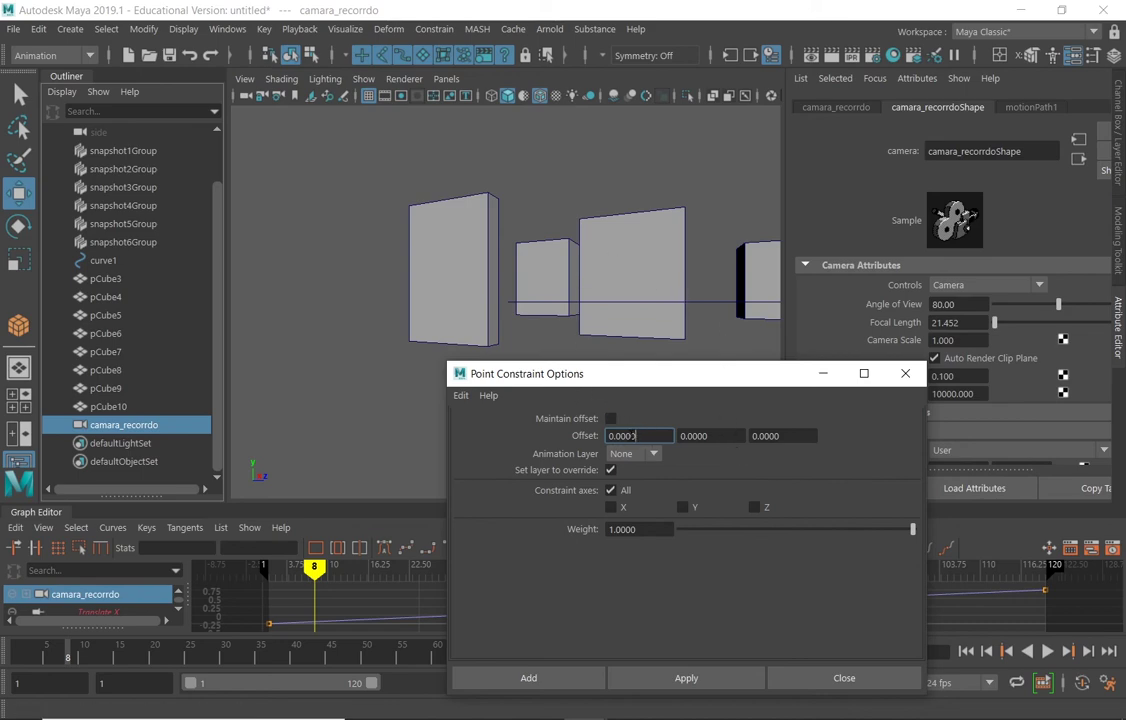
{"action": "left_click", "coordinate": [905, 377]}
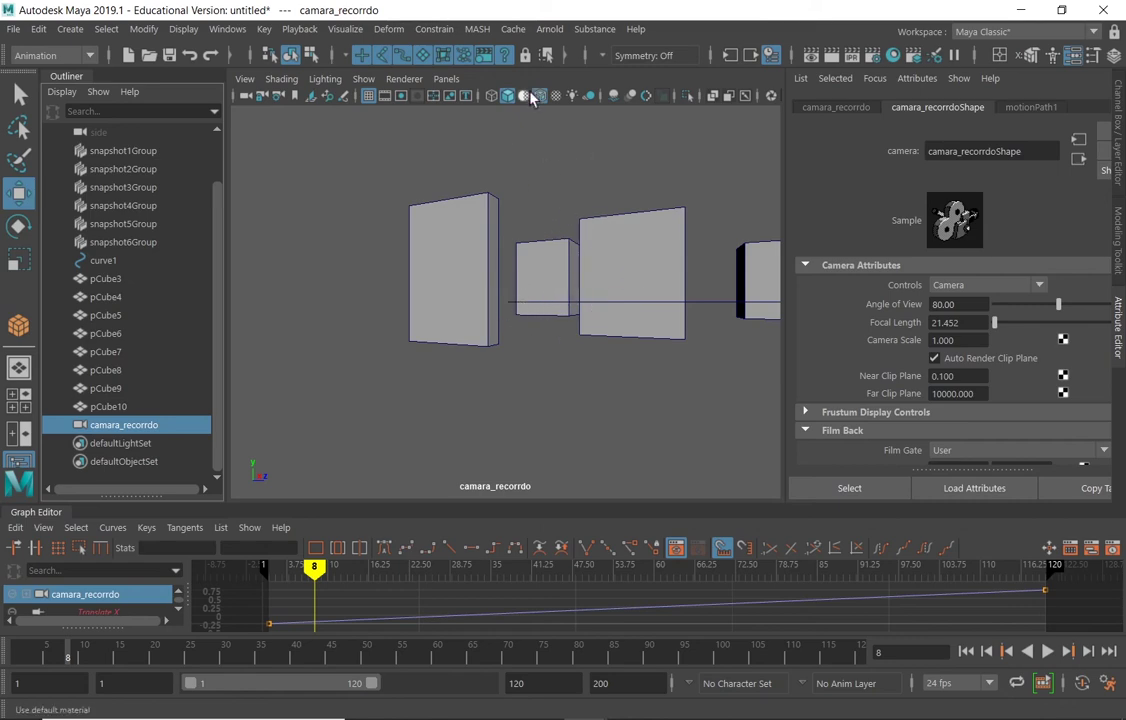
Step: Switch the viewport to the persp camera, frame the walkthrough camera, and preview its travel along the curve, stopping at frame 8
{"action": "left_click", "coordinate": [447, 79]}
{"action": "mouse_move", "coordinate": [530, 100]}
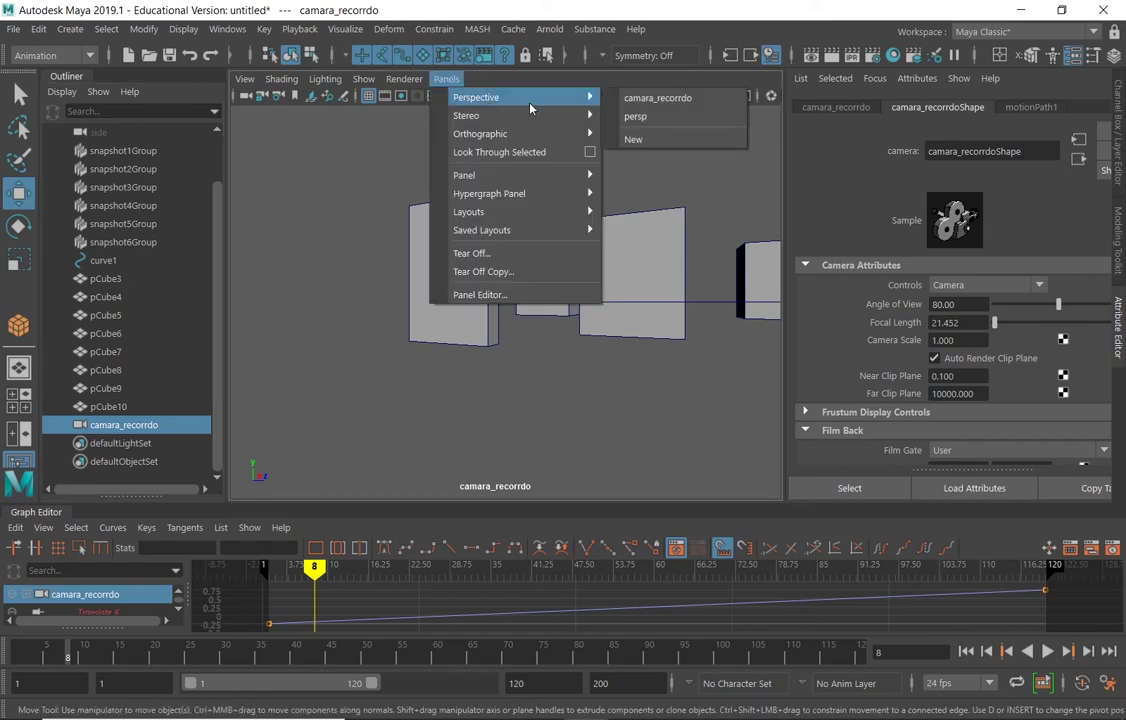
{"action": "left_click", "coordinate": [640, 116]}
{"action": "key", "text": "f"}
{"action": "mouse_move", "coordinate": [525, 320]}
{"action": "left_mouse_down", "text": "alt"}
{"action": "mouse_move", "coordinate": [593, 319]}
{"action": "mouse_move", "coordinate": [588, 307]}
{"action": "mouse_move", "coordinate": [680, 295]}
{"action": "left_mouse_up", "text": "alt"}
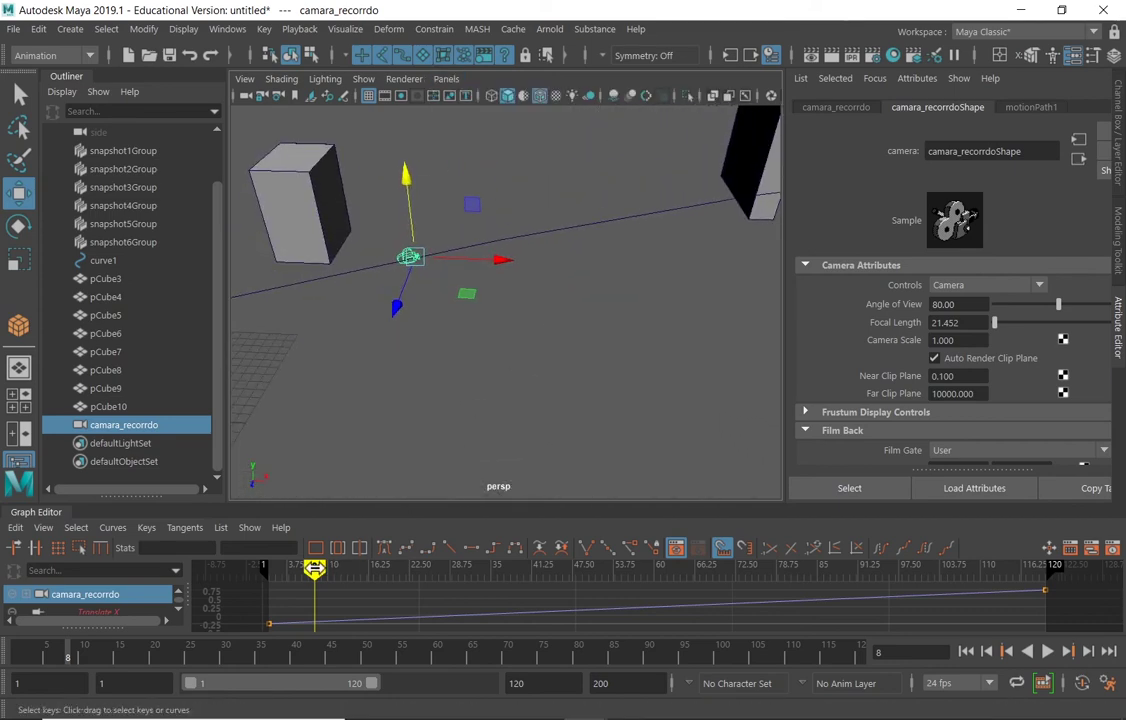
{"action": "key", "text": "alt+v"}
{"action": "mouse_move", "coordinate": [341, 568]}
{"action": "left_mouse_down"}
{"action": "mouse_move", "coordinate": [359, 568]}
{"action": "mouse_move", "coordinate": [269, 568]}
{"action": "left_mouse_up"}
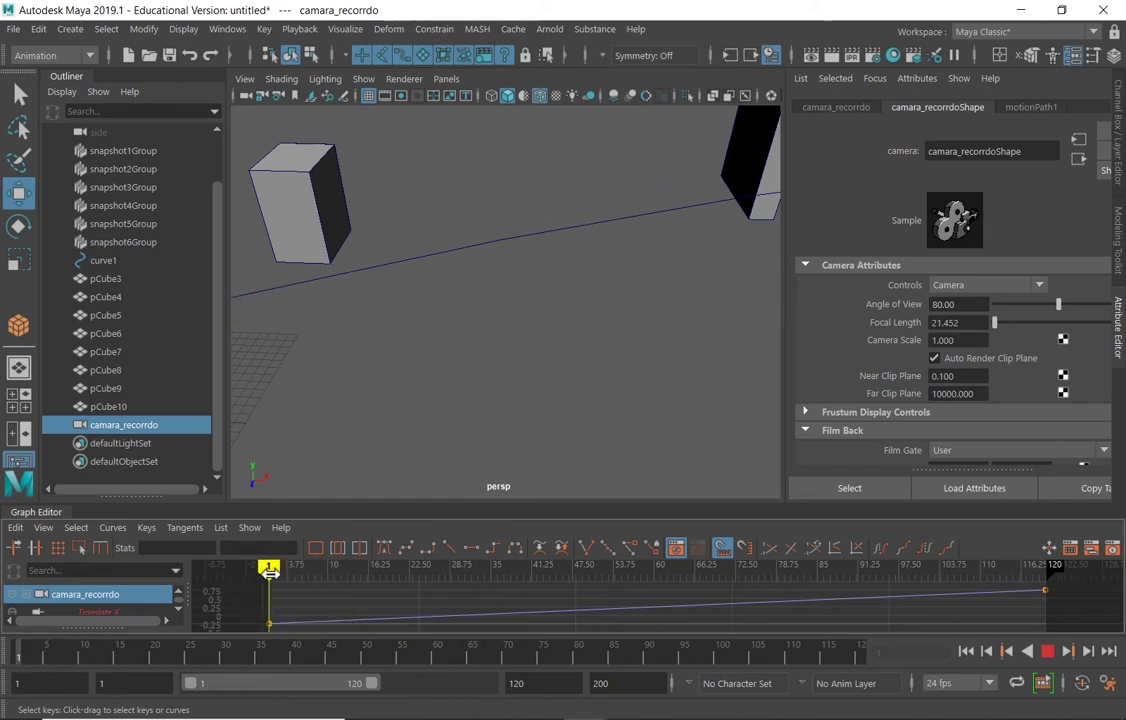
{"action": "key", "text": "alt+v"}
{"action": "left_click_drag", "start_coordinate": [400, 495], "coordinate": [515, 390], "text": "alt"}
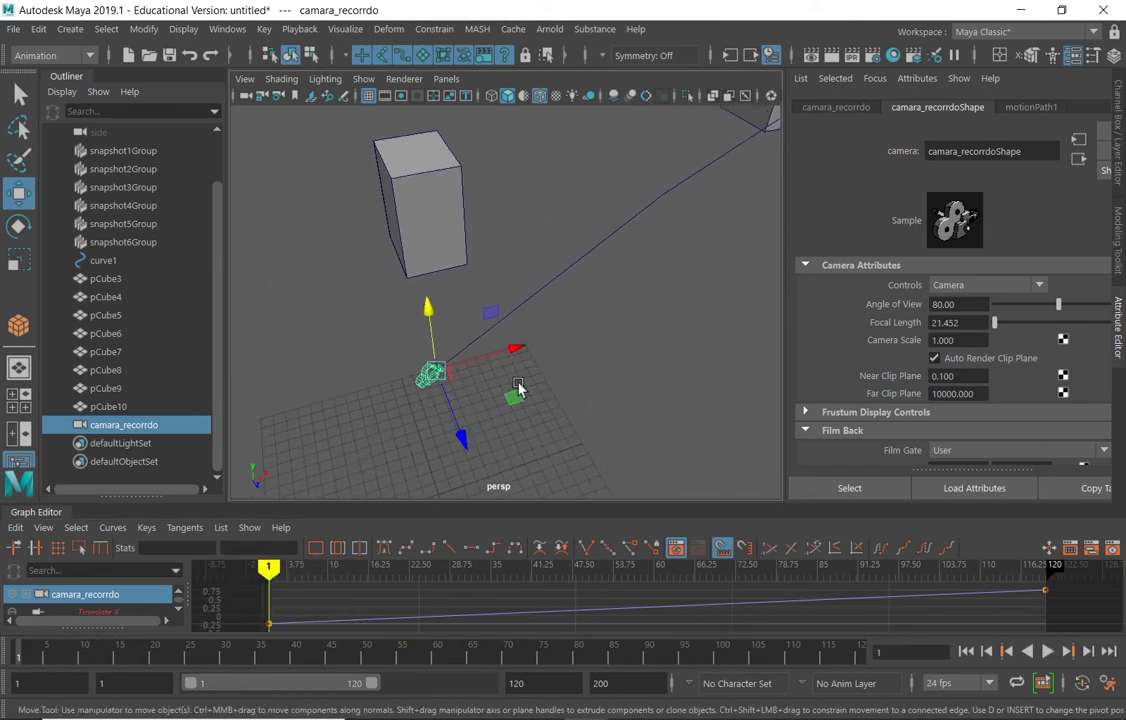
{"action": "mouse_move", "coordinate": [296, 568]}
{"action": "left_mouse_down"}
{"action": "mouse_move", "coordinate": [280, 568]}
{"action": "mouse_move", "coordinate": [327, 568]}
{"action": "mouse_move", "coordinate": [313, 568]}
{"action": "left_mouse_up"}
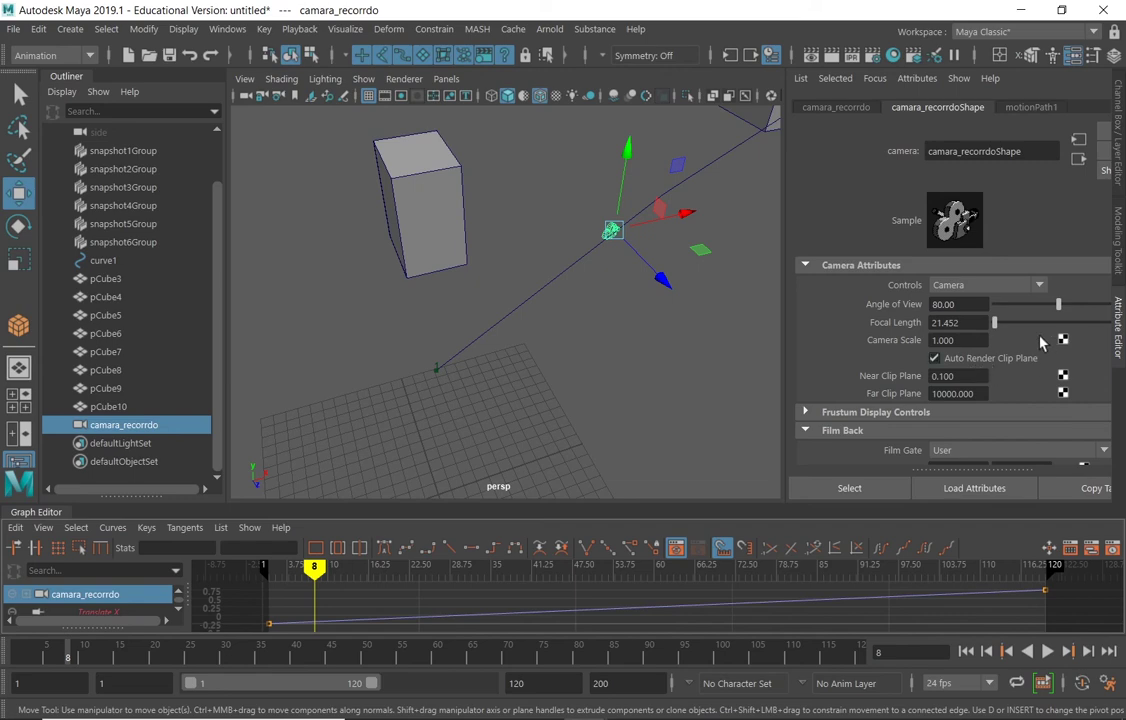
Step: Select the S-shaped curve, scrub the time to frame 2, and set the Front Axis of its motionPath1 node to Z
{"action": "left_click", "coordinate": [505, 308]}
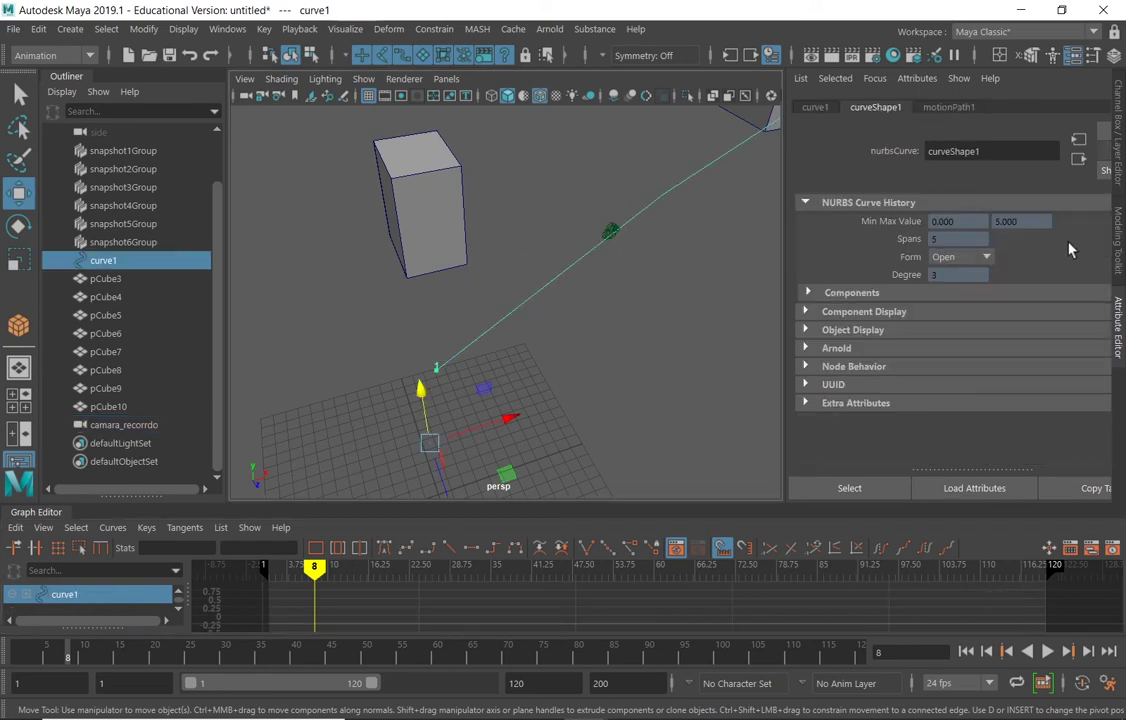
{"action": "left_click", "coordinate": [970, 108]}
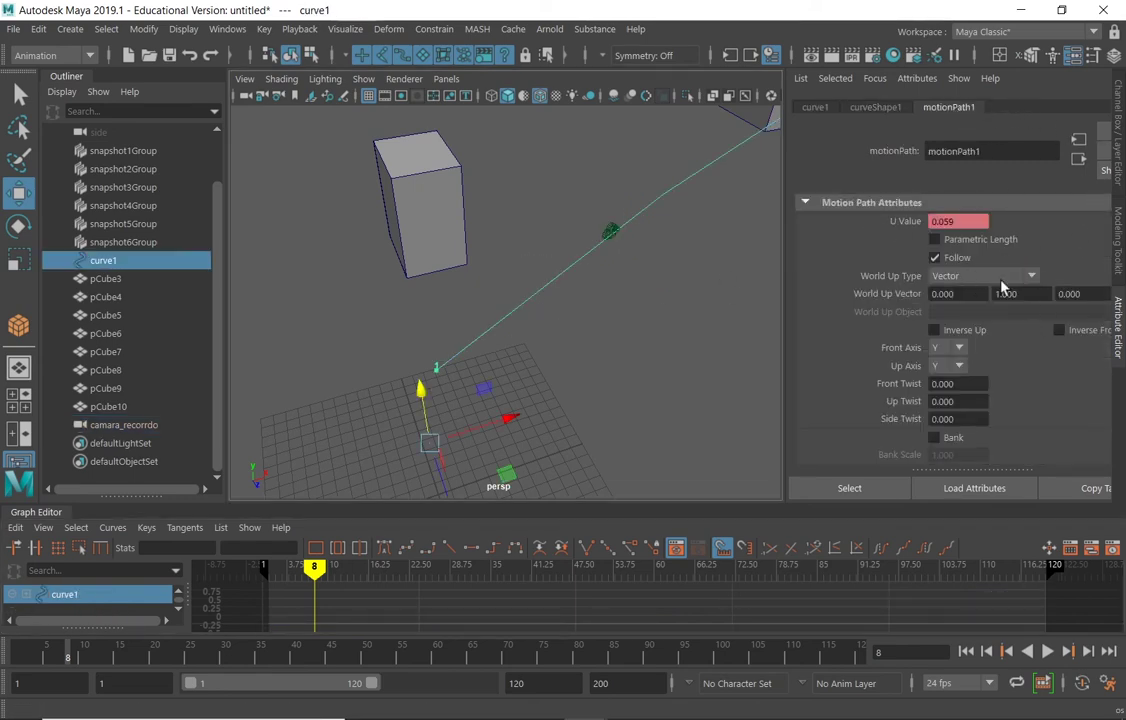
{"action": "left_click", "coordinate": [945, 347]}
{"action": "left_click", "coordinate": [945, 383]}
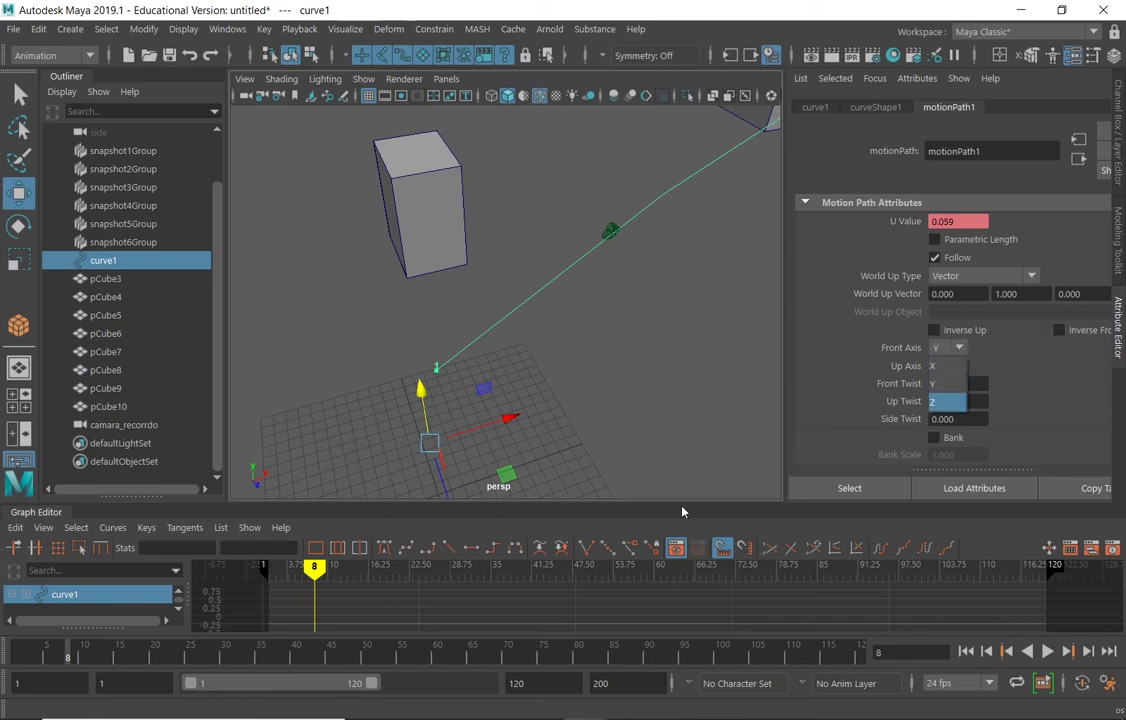
{"action": "mouse_move", "coordinate": [314, 567]}
{"action": "left_mouse_down"}
{"action": "mouse_move", "coordinate": [333, 572]}
{"action": "mouse_move", "coordinate": [270, 572]}
{"action": "mouse_move", "coordinate": [278, 587]}
{"action": "left_mouse_up"}
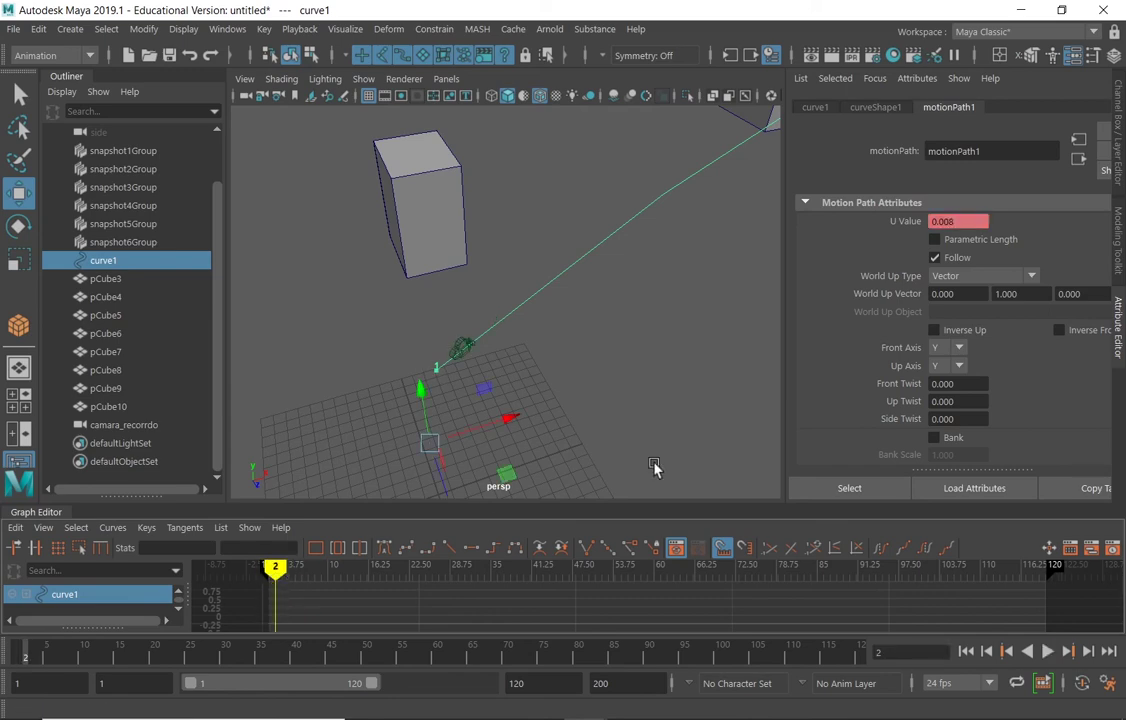
{"action": "left_click", "coordinate": [950, 347]}
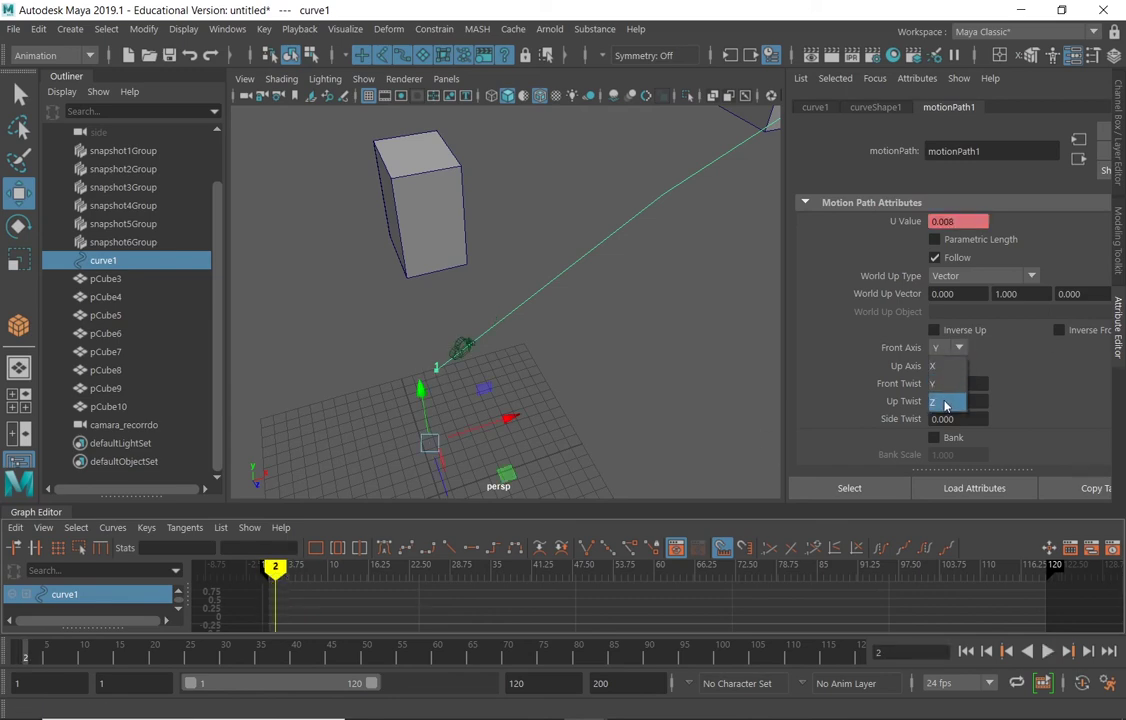
{"action": "left_click", "coordinate": [940, 401]}
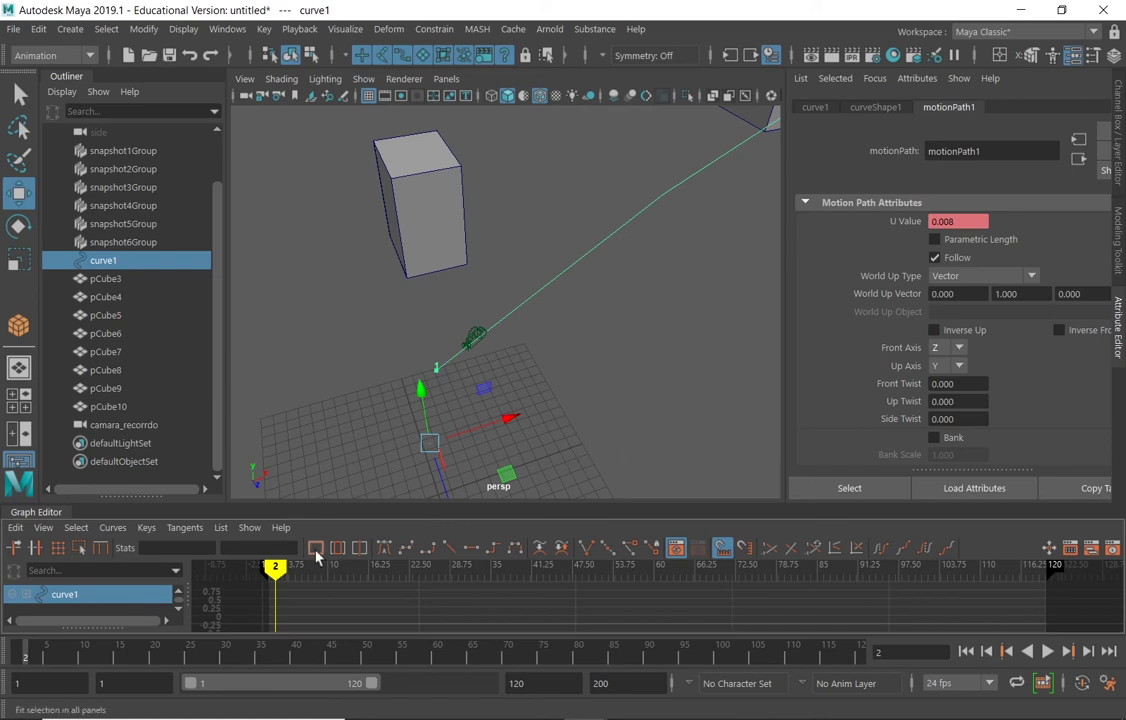
Step: Preview the camera's orientation along the curve, enable Inverse Front on motionPath1, and scrub the time to frame 4
{"action": "key", "text": "alt+v"}
{"action": "mouse_move", "coordinate": [289, 571]}
{"action": "left_mouse_down"}
{"action": "mouse_move", "coordinate": [327, 572]}
{"action": "mouse_move", "coordinate": [283, 575]}
{"action": "left_mouse_up"}
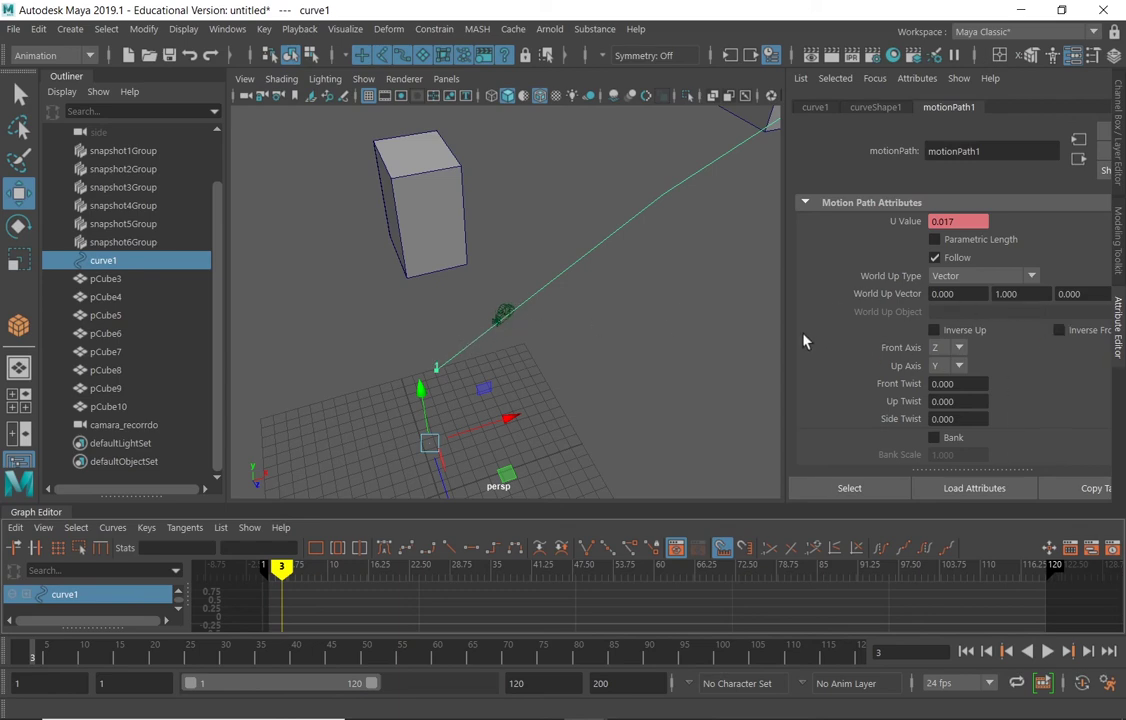
{"action": "left_click_drag", "start_coordinate": [786, 328], "coordinate": [714, 322]}
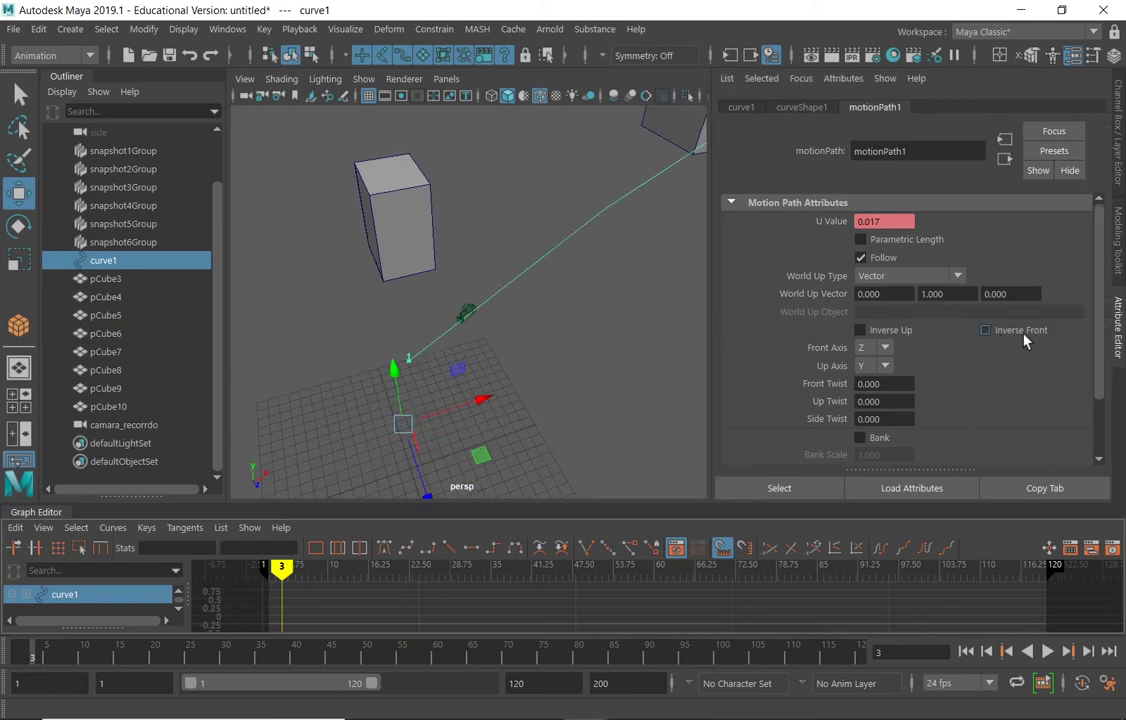
{"action": "left_click", "coordinate": [989, 331]}
{"action": "left_click_drag", "start_coordinate": [281, 566], "coordinate": [289, 566]}
Step: Look through camara_recorrdo, play the walkthrough between the boxes, and scrub the time back to frame -6
{"action": "left_click", "coordinate": [445, 79]}
{"action": "mouse_move", "coordinate": [458, 93]}
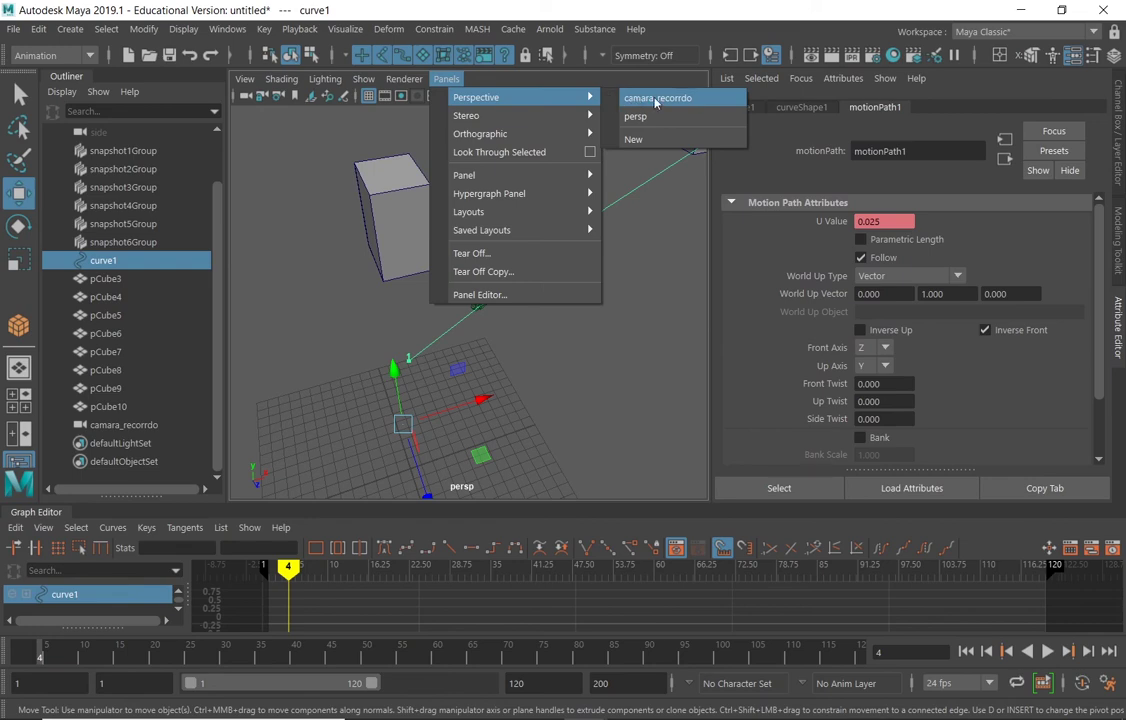
{"action": "left_click", "coordinate": [650, 100]}
{"action": "mouse_move", "coordinate": [289, 568]}
{"action": "left_mouse_down"}
{"action": "mouse_move", "coordinate": [804, 566]}
{"action": "mouse_move", "coordinate": [658, 566]}
{"action": "mouse_move", "coordinate": [540, 548]}
{"action": "mouse_move", "coordinate": [243, 548]}
{"action": "left_mouse_up"}
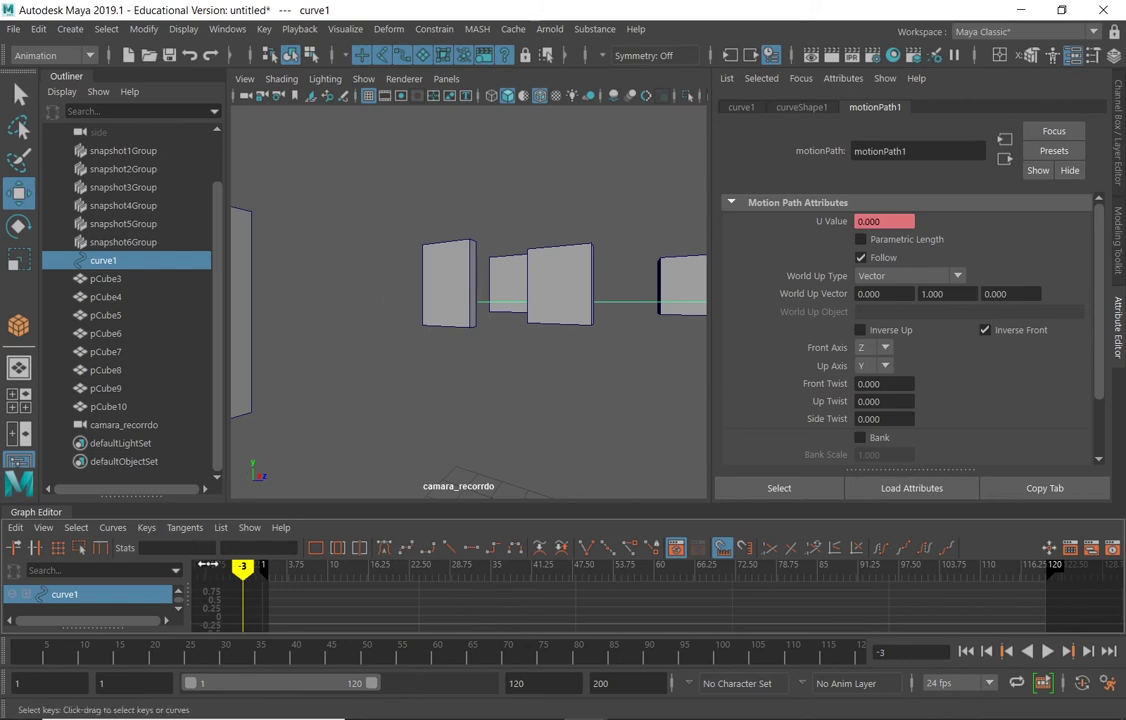
{"action": "key", "text": "alt+v"}
{"action": "mouse_move", "coordinate": [352, 566]}
{"action": "left_mouse_down"}
{"action": "mouse_move", "coordinate": [673, 568]}
{"action": "mouse_move", "coordinate": [399, 568]}
{"action": "mouse_move", "coordinate": [601, 585]}
{"action": "mouse_move", "coordinate": [223, 575]}
{"action": "left_mouse_up"}
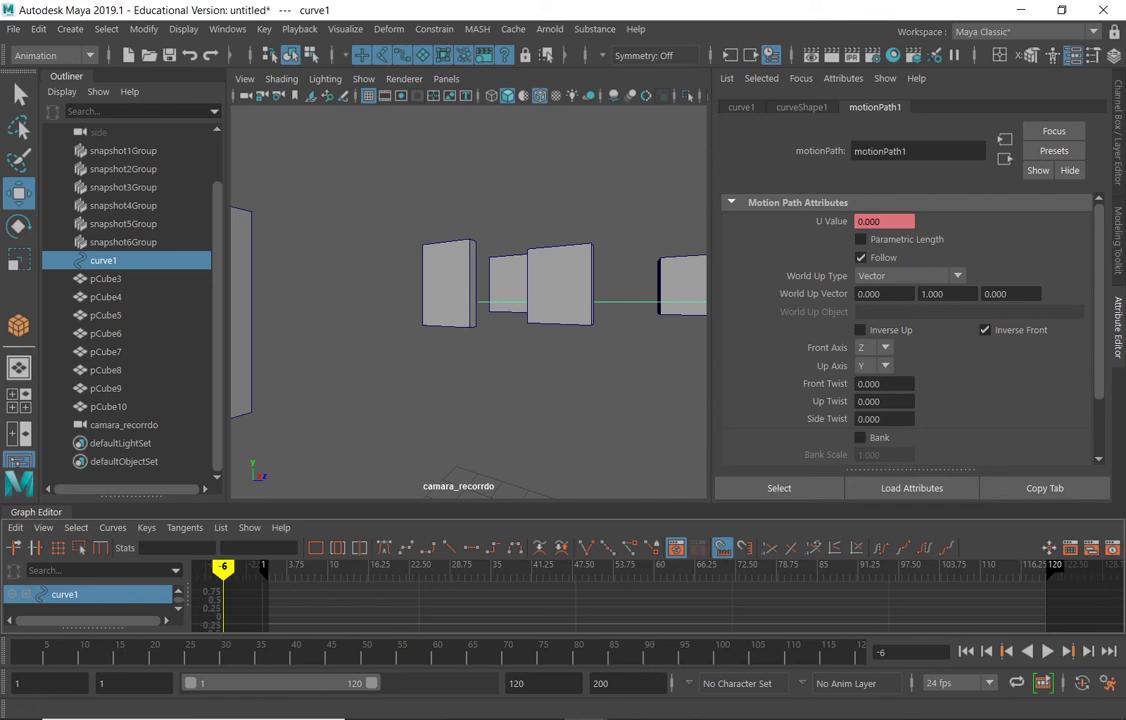
{"action": "mouse_move", "coordinate": [646, 717]}
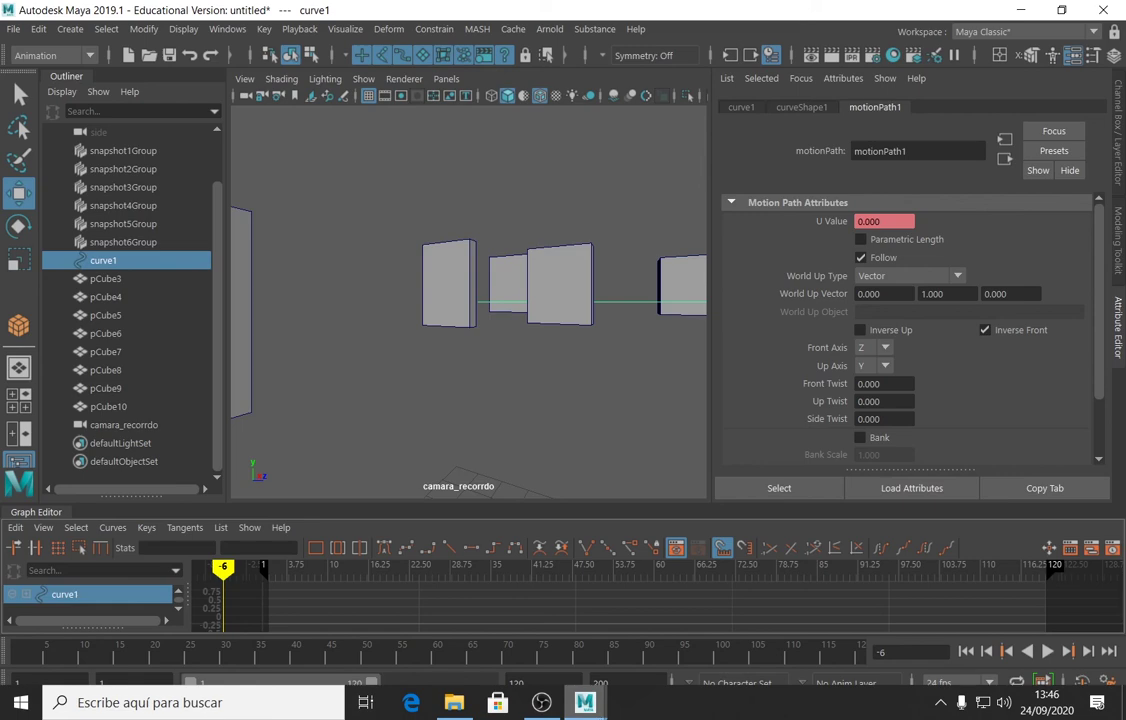